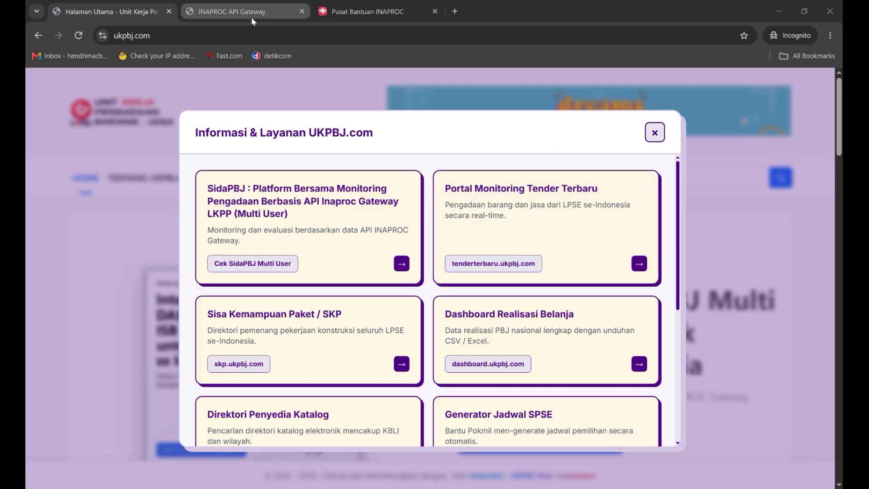
- Switch to the INAPROC API Gateway page and copy its full web address
mouse_move(252, 17)
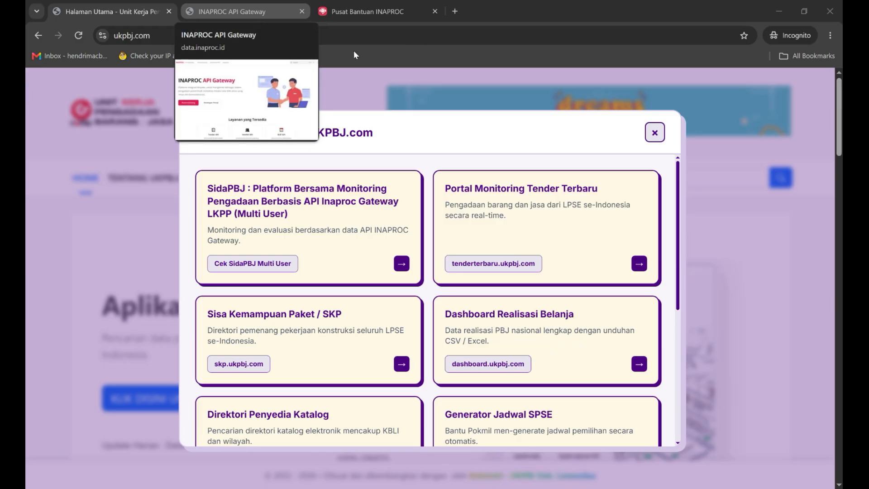
left_click(229, 12)
left_click(193, 39)
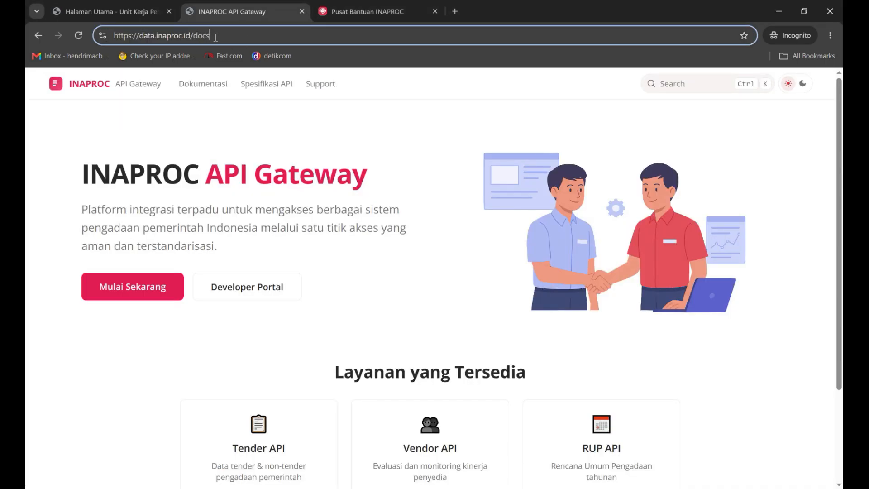
left_click_drag(213, 35, 110, 33)
key("ctrl+c")
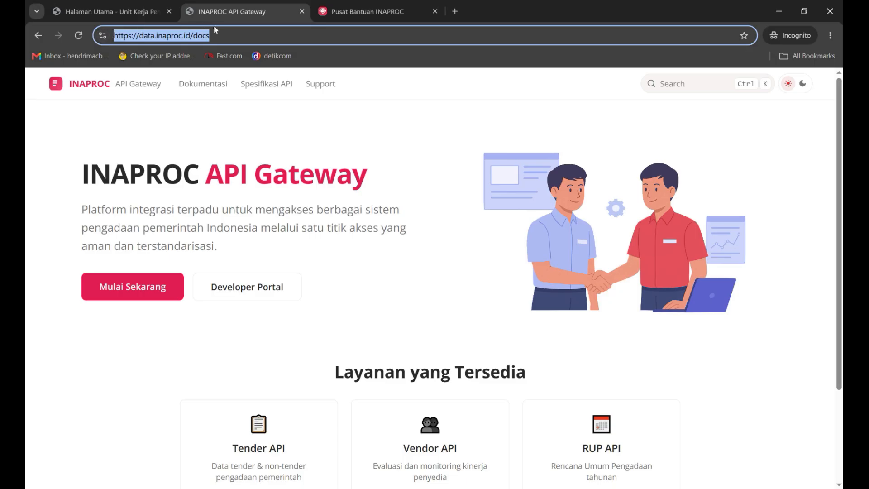
left_click(455, 12)
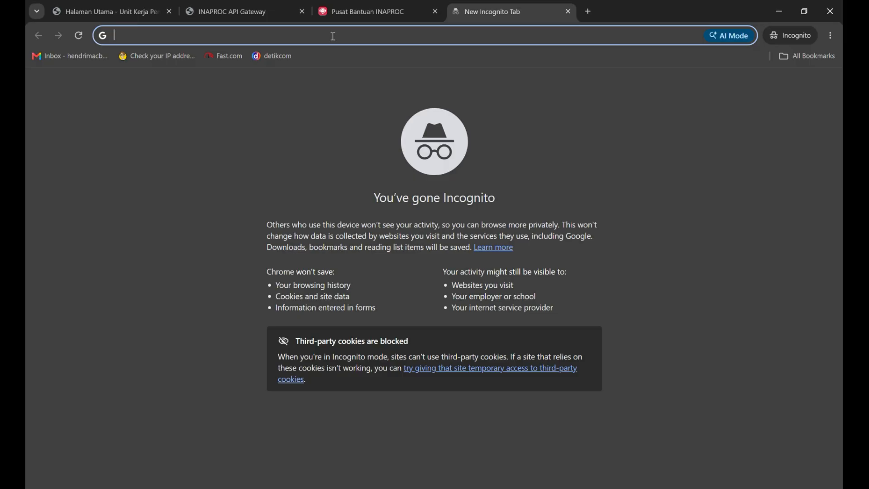
key("ctrl+v")
key("BackSpace")
key("BackSpace")
key("BackSpace")
key("BackSpace")
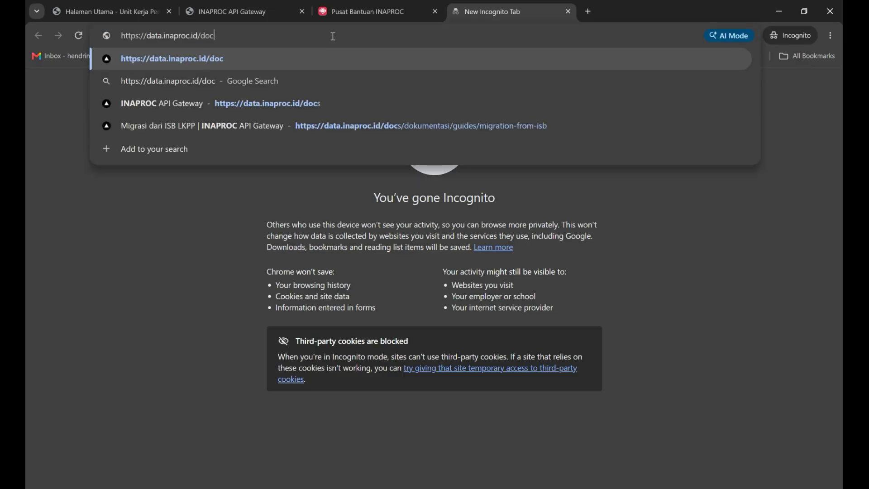
type("portal")
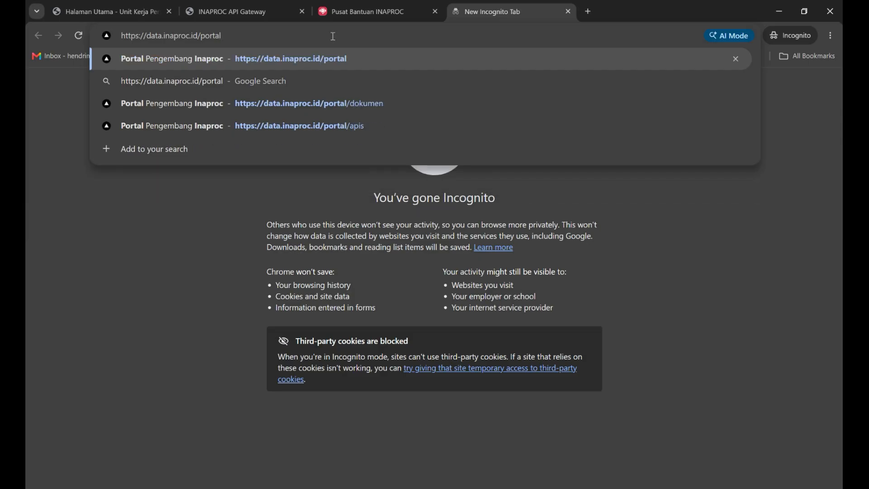
key("Return")
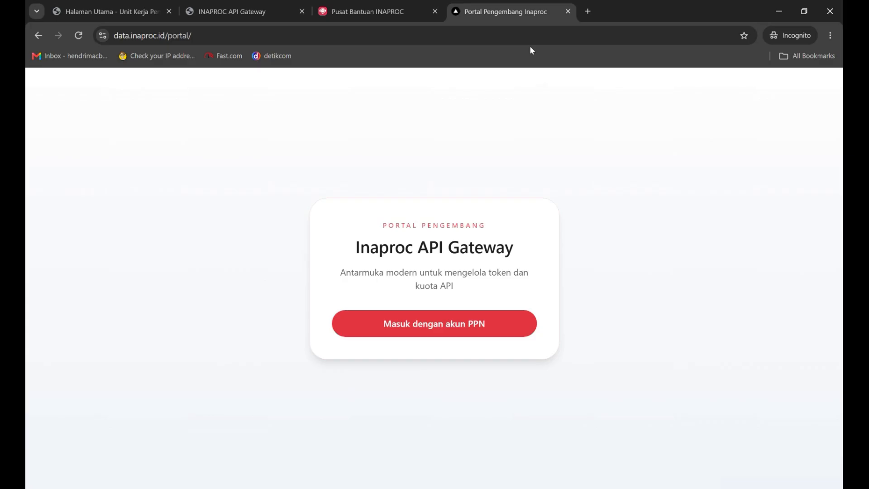
- Move the INAPROC API Gateway tab behind the Portal Pengembang Inaproc tab
mouse_move(253, 14)
left_click(254, 15)
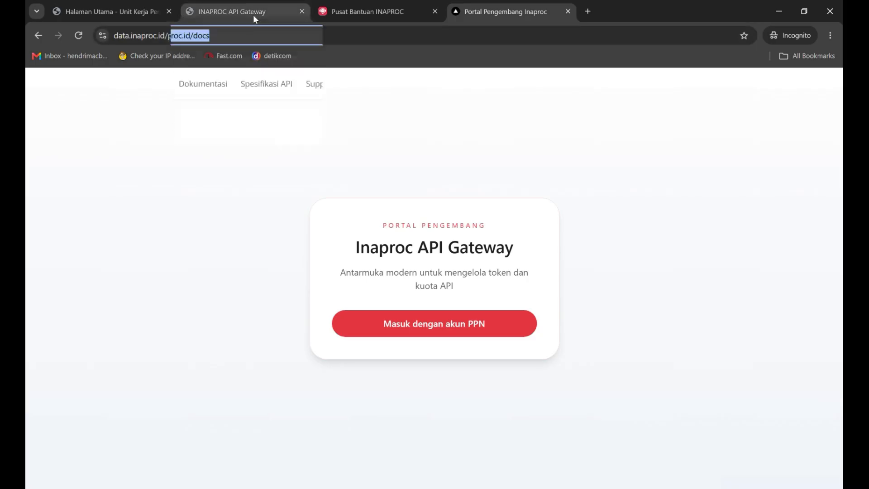
left_click_drag(258, 16, 534, 17)
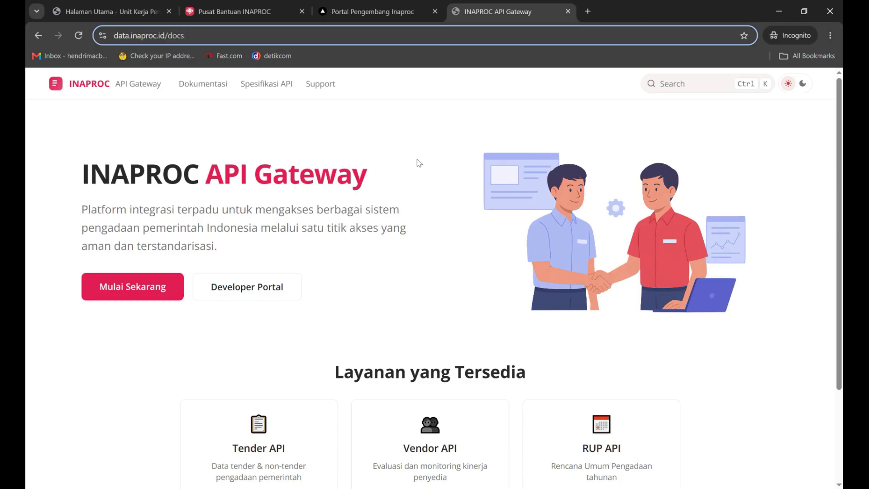
- Open the Mulai Integrasi guide from the API Gateway page's help links and show its main steps
scroll(414, 156, "down", 3)
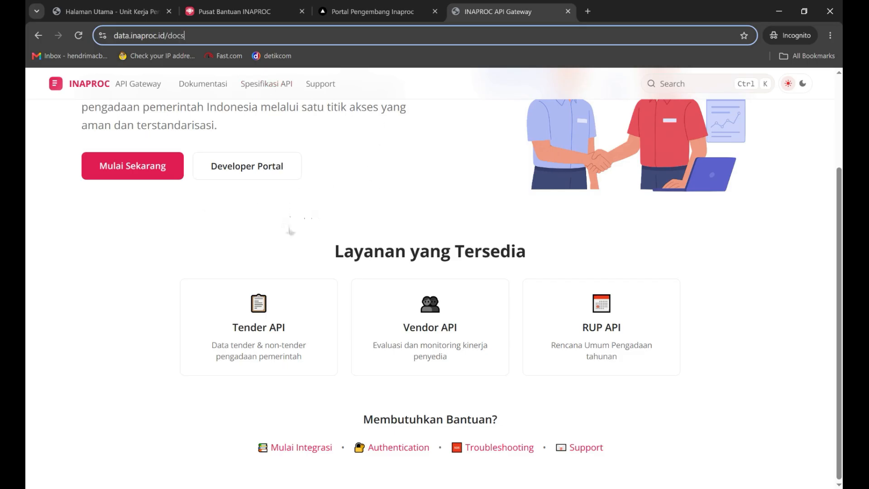
left_click(302, 448)
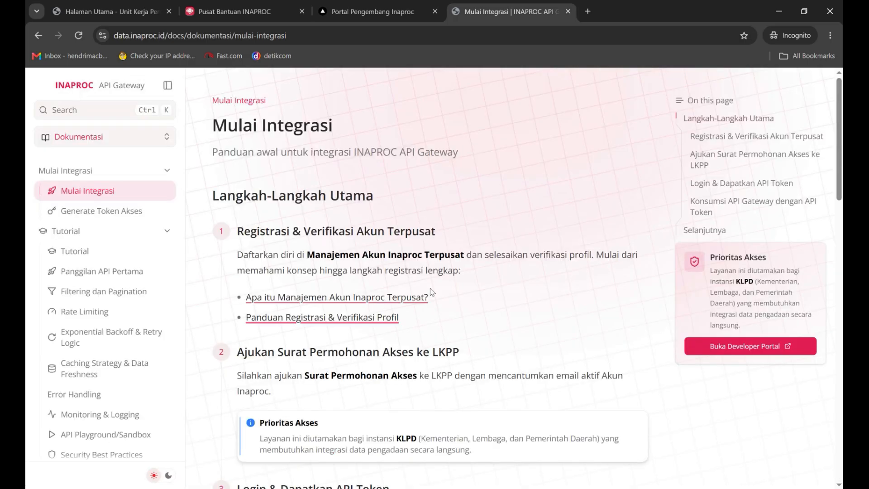
scroll(544, 194, "down", 2)
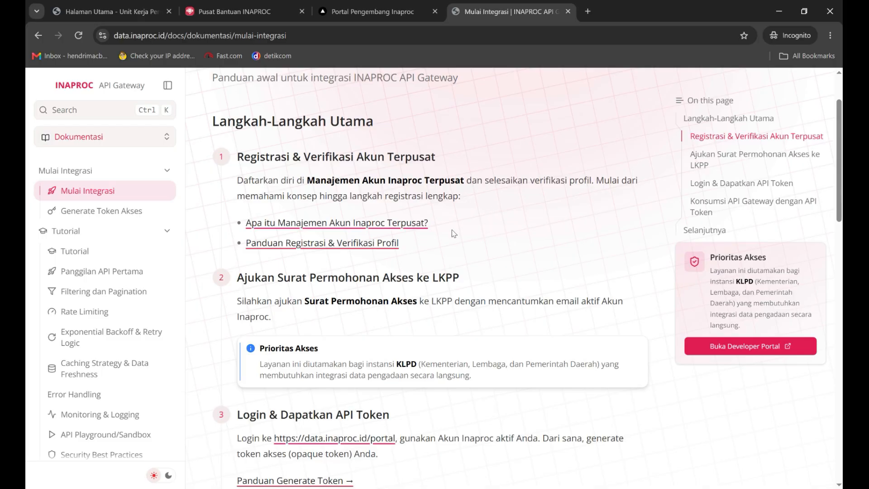
- View the linked Manajemen Akun Terpusat article in a separate tab, then return to the Mulai Integrasi guide
middle_click(410, 233)
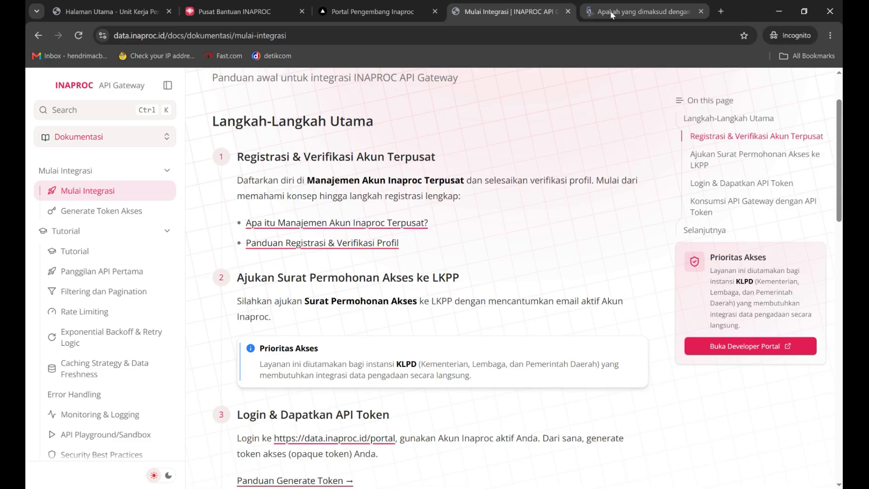
left_click(611, 13)
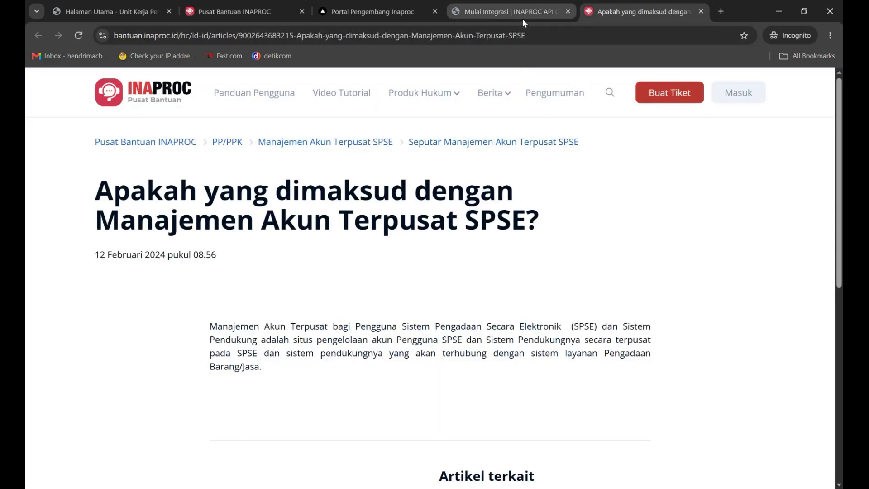
mouse_move(509, 19)
left_click(503, 15)
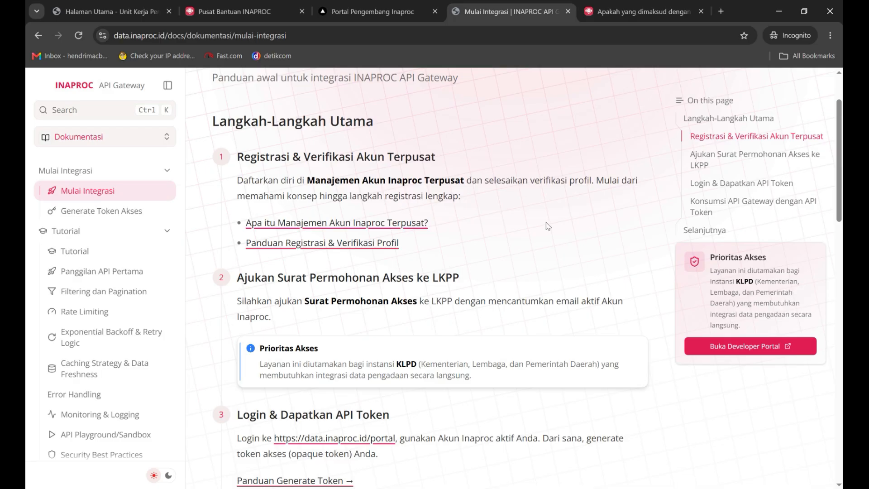
scroll(547, 227, "down", 2)
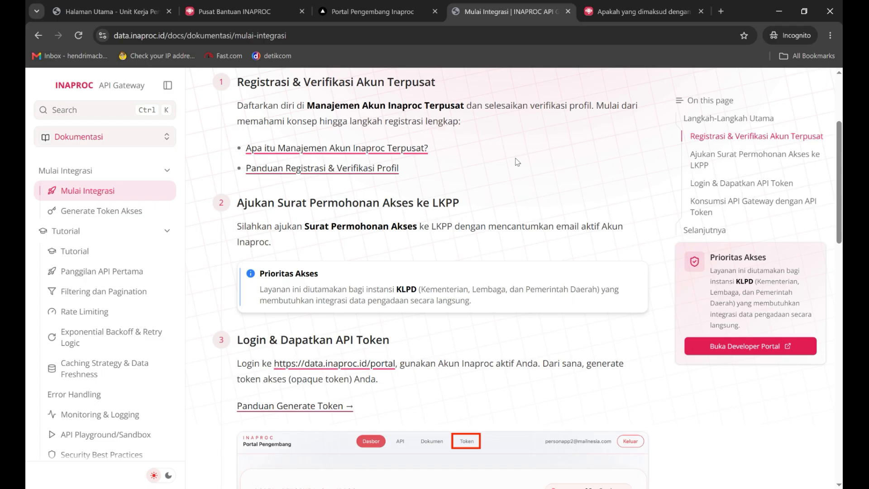
- Search Google for "e-office persuratan" in a new tab
left_click(722, 12)
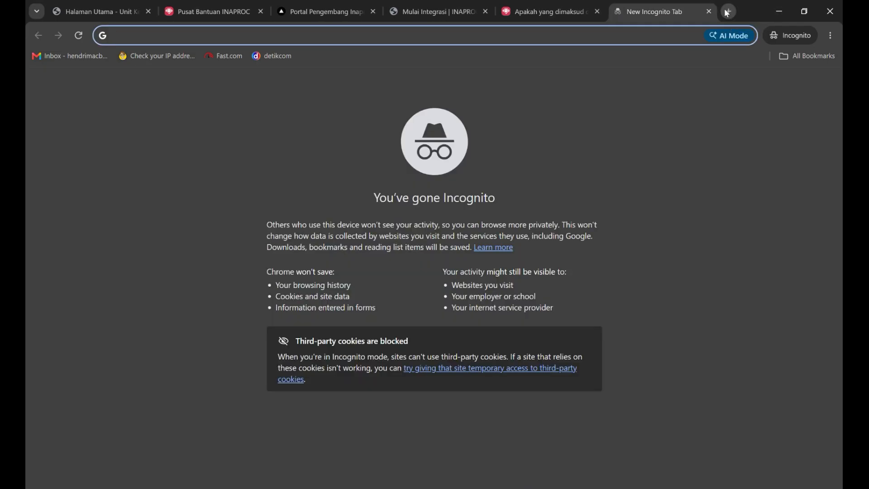
type("e-offic")
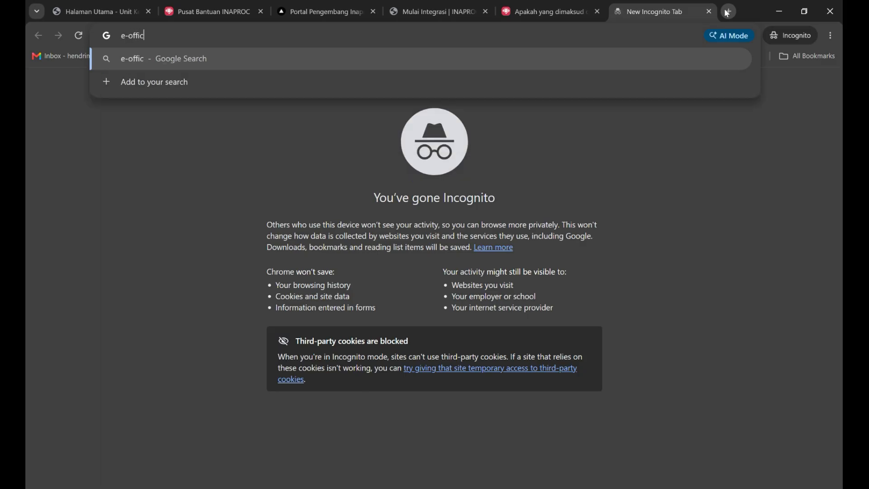
type("e persu")
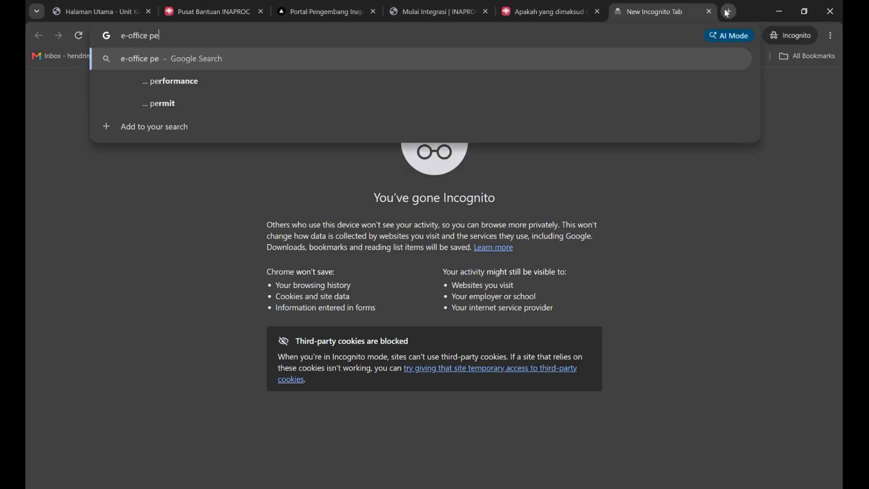
type("ratan")
key("Return")
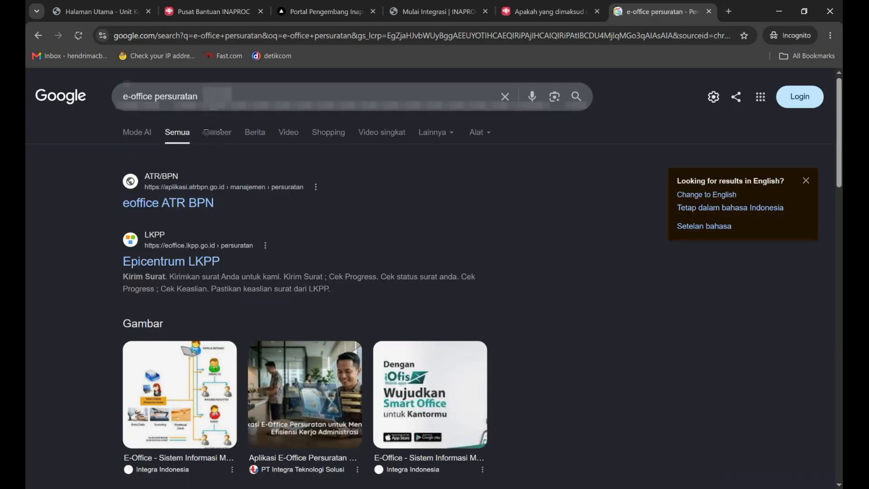
- Refine the search to "e-office persuratan lkpp" and open the Epicentrum LKPP result at eoffice.lkpp.go.id/persuratan
left_click(216, 105)
type("lkpp")
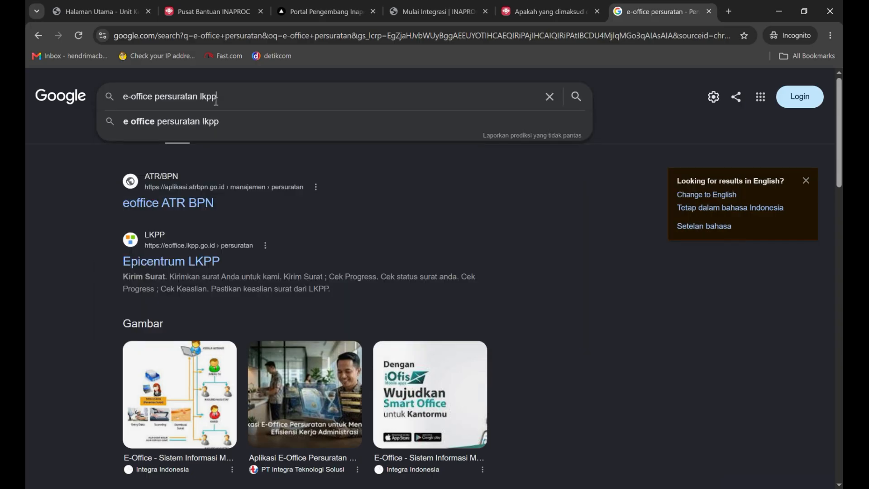
key("Return")
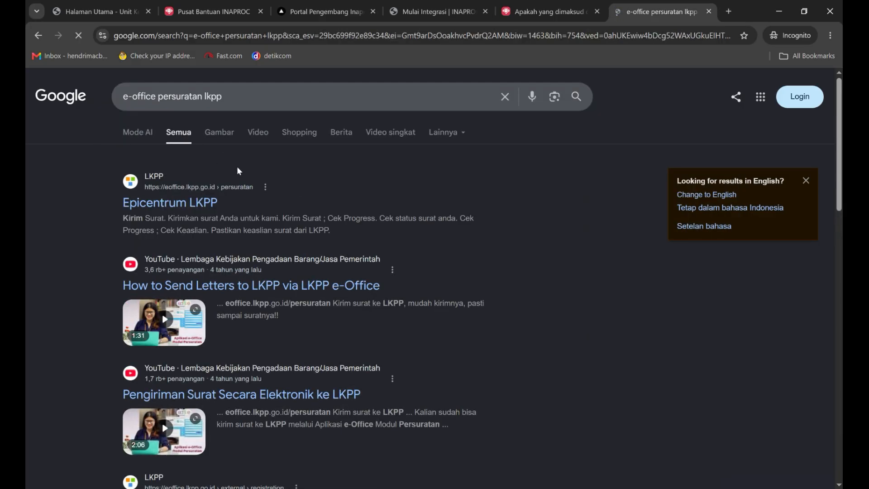
left_click(207, 204)
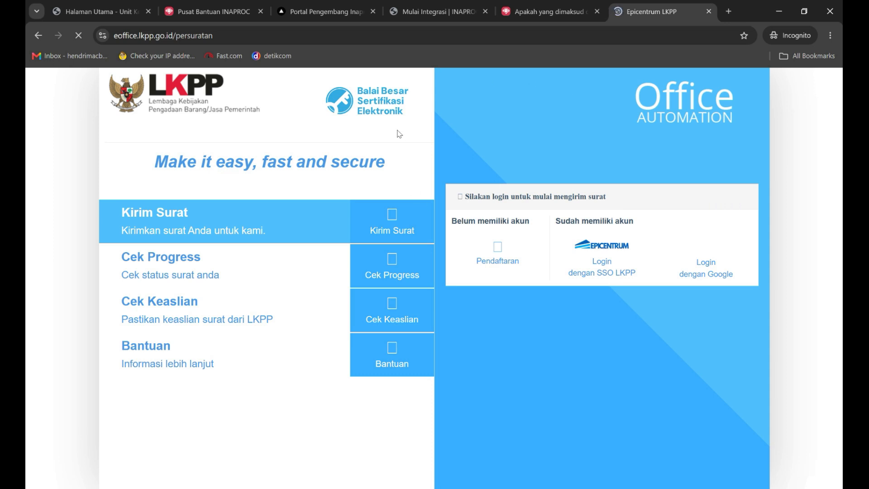
left_click(195, 36)
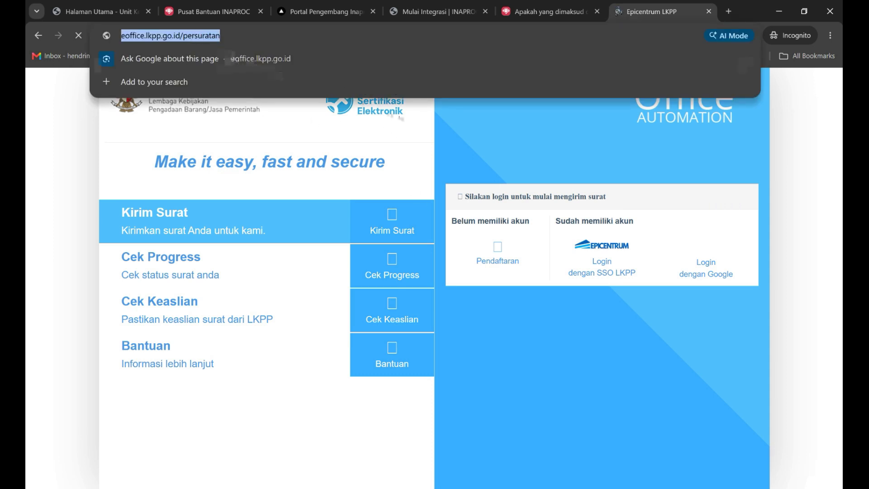
left_click(500, 153)
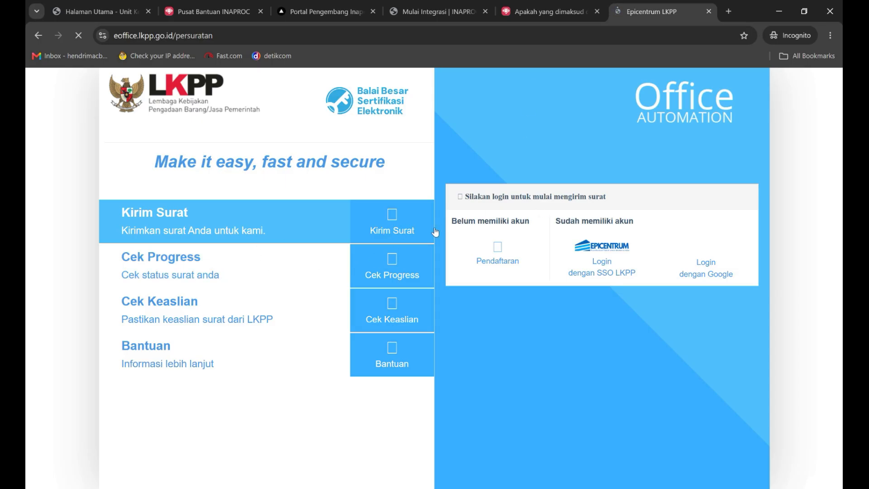
- Return to the Mulai Integrasi guide and review the steps on the access request letter and API token
left_click(551, 18)
left_click(450, 10)
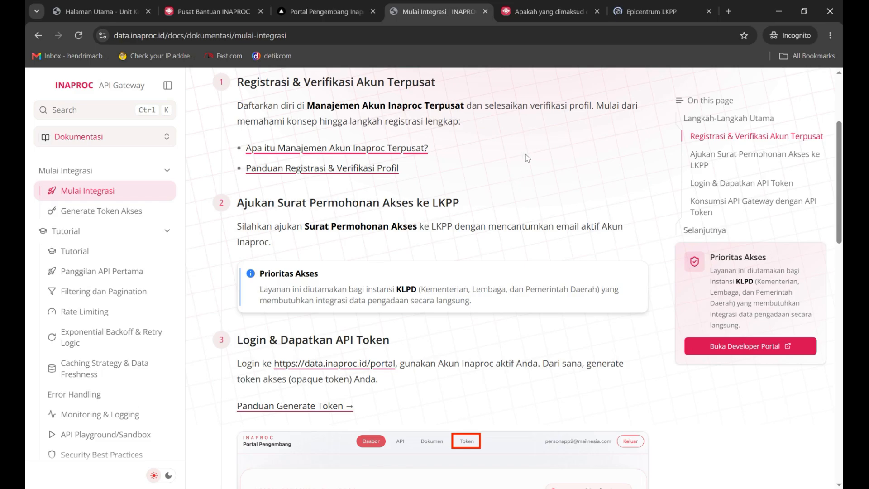
scroll(537, 150, "down", 3)
scroll(536, 146, "up", 2)
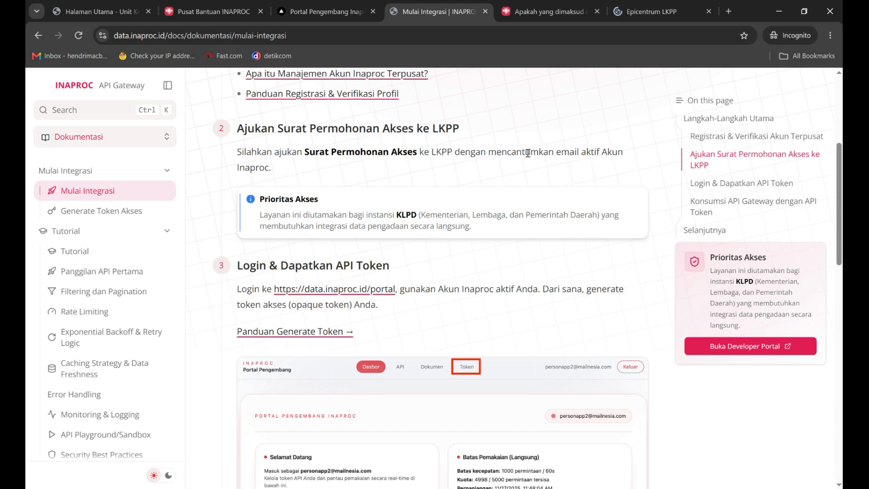
scroll(527, 153, "up", 2)
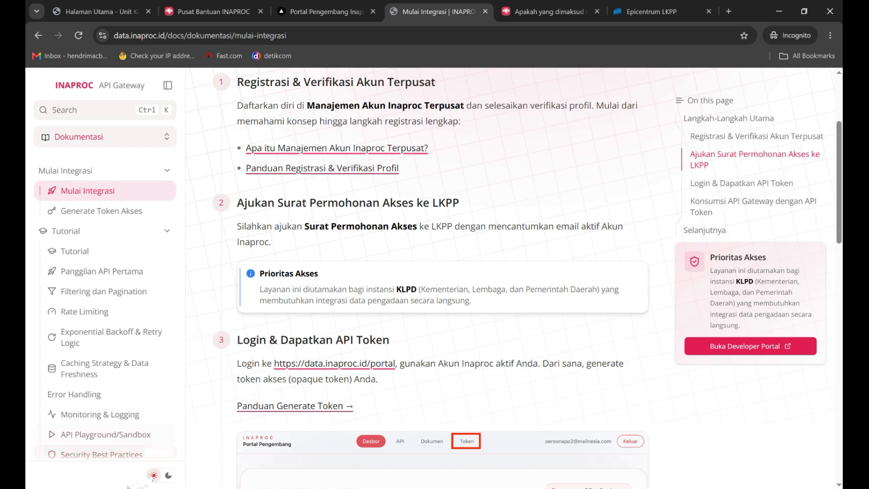
- Switch to the other browser window and bring up the INAPROC Manajemen Akun access management page
mouse_move(129, 487)
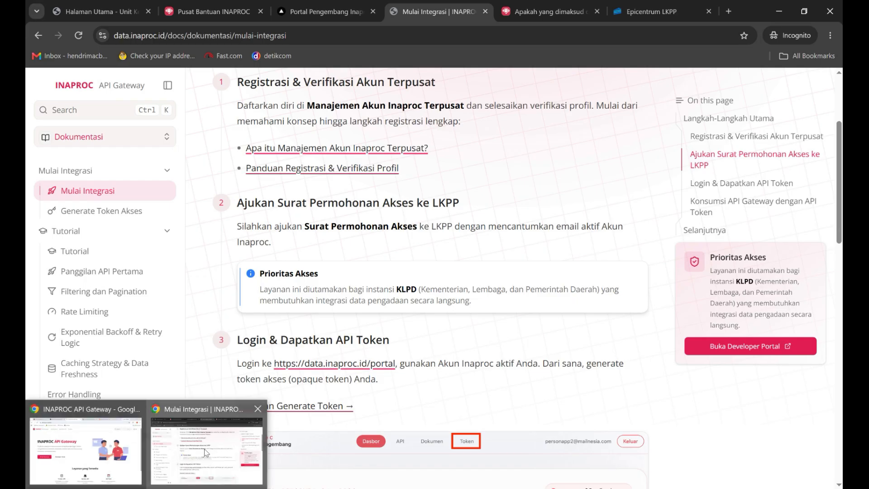
left_click(130, 454)
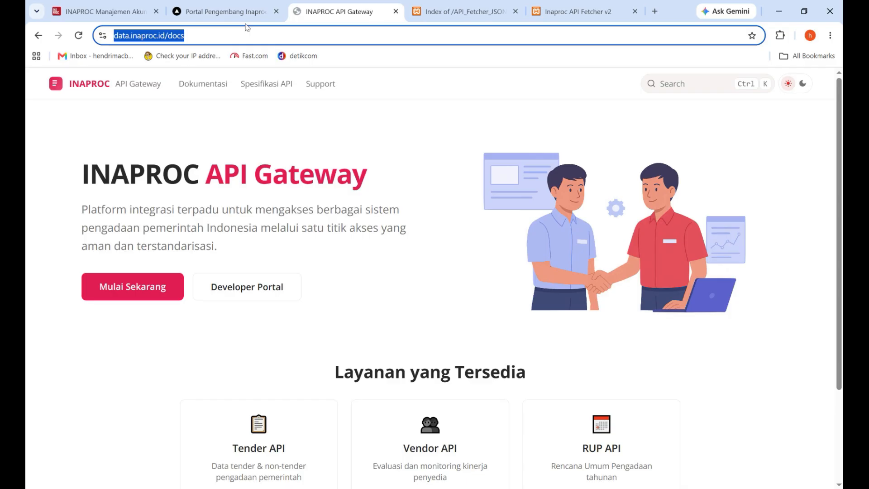
left_click(240, 12)
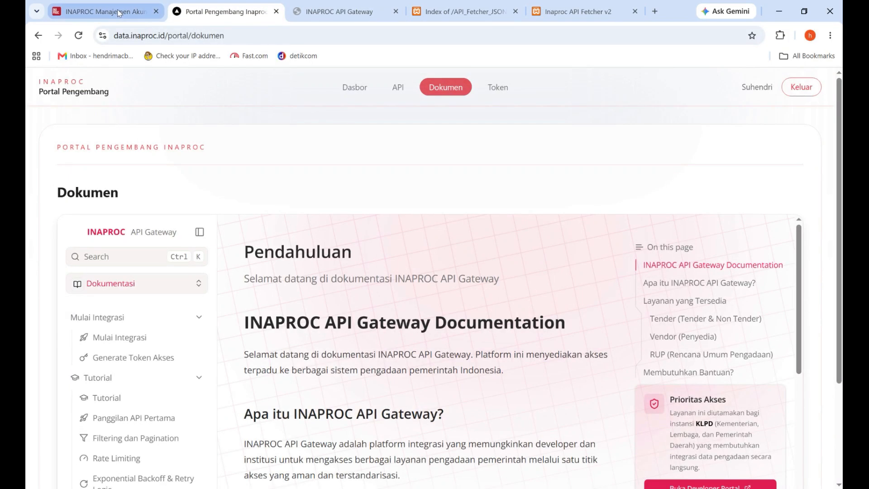
left_click(120, 12)
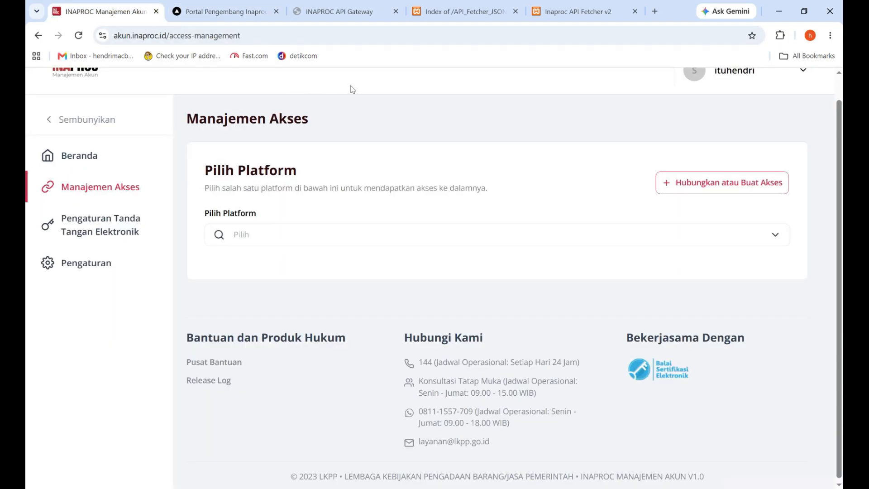
- Start a new access request from the Manajemen Akses page and choose Non Penyedia as the access type
scroll(437, 111, "down", 1)
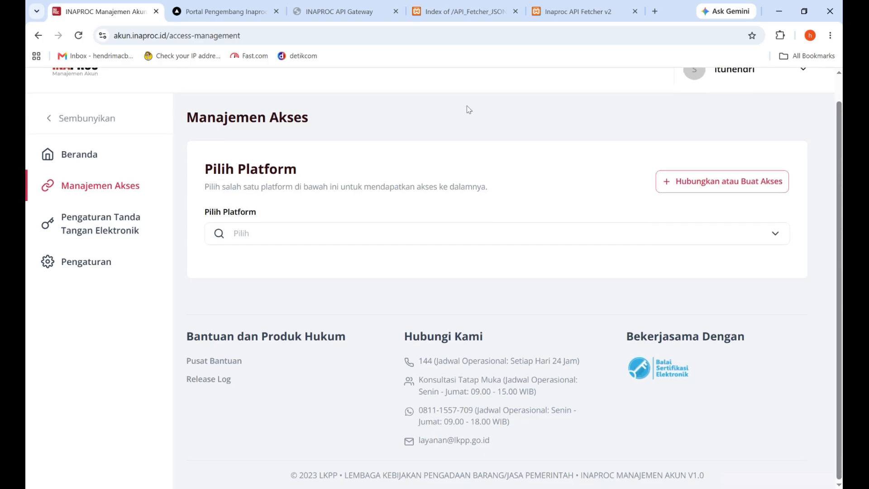
scroll(467, 108, "up", 1)
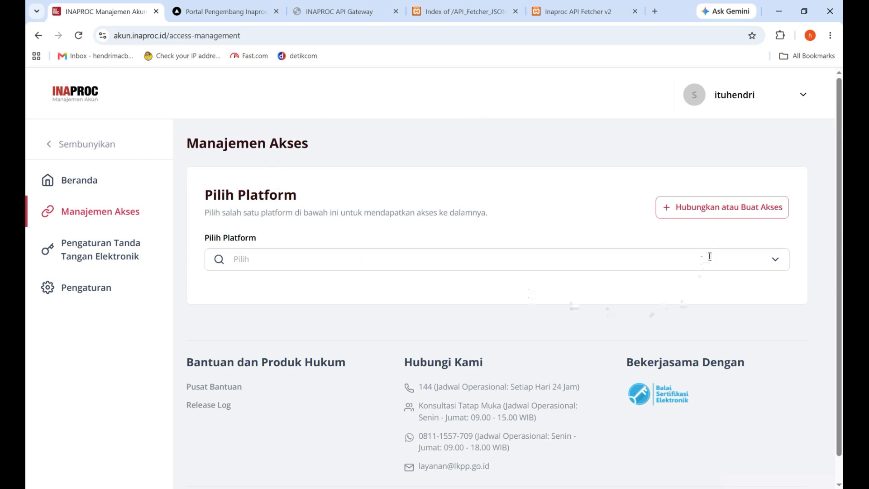
left_click(720, 215)
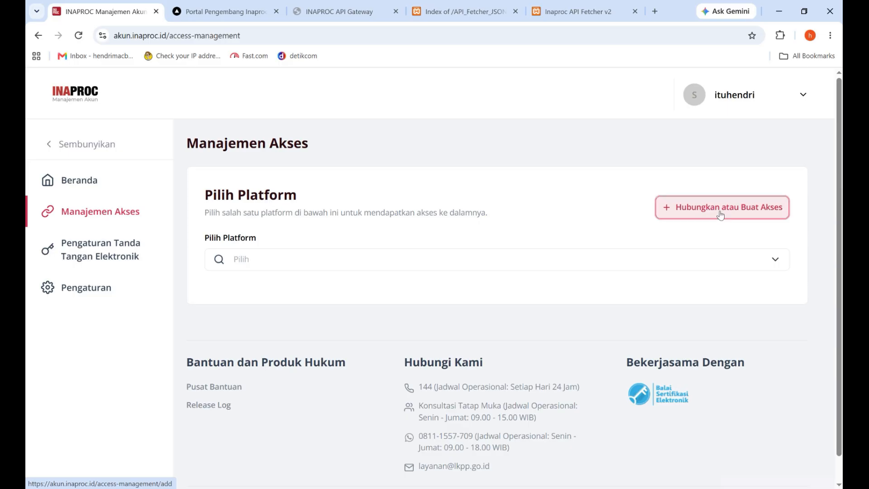
left_click(235, 235)
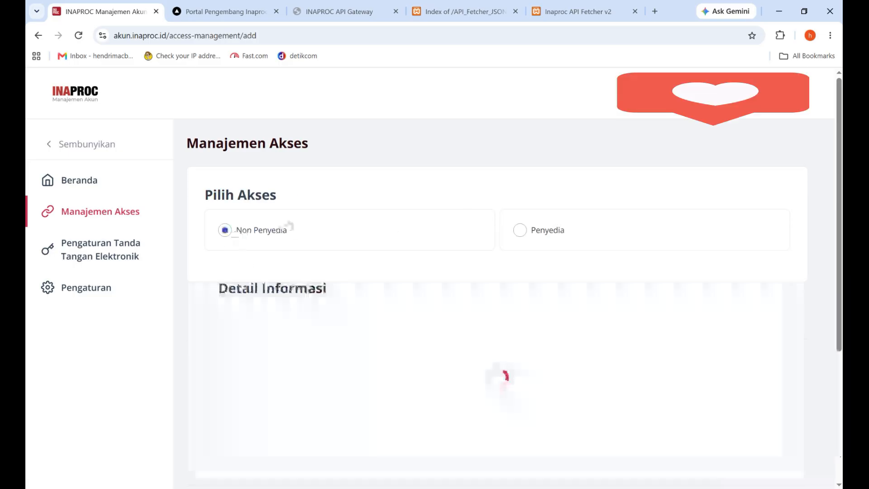
- Set the requested role to Data Integrator in the Detail Informasi section
scroll(368, 188, "down", 3)
left_click(321, 222)
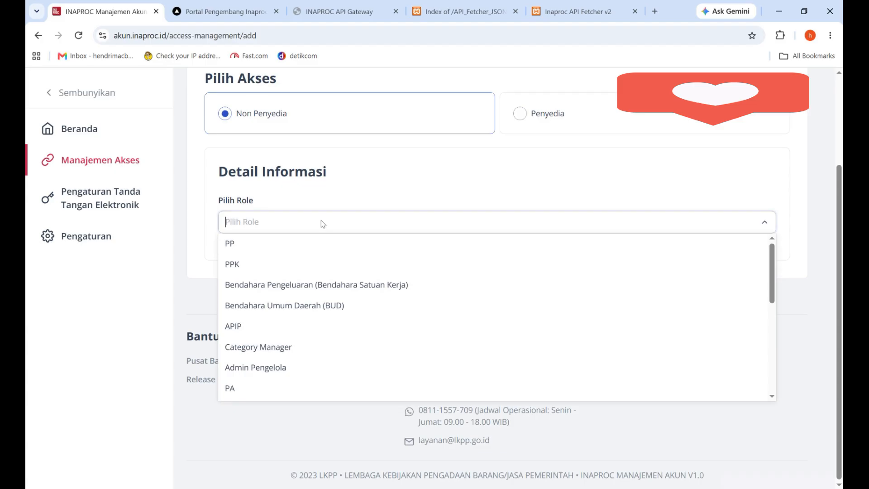
scroll(337, 274, "down", 4)
scroll(339, 284, "down", 2)
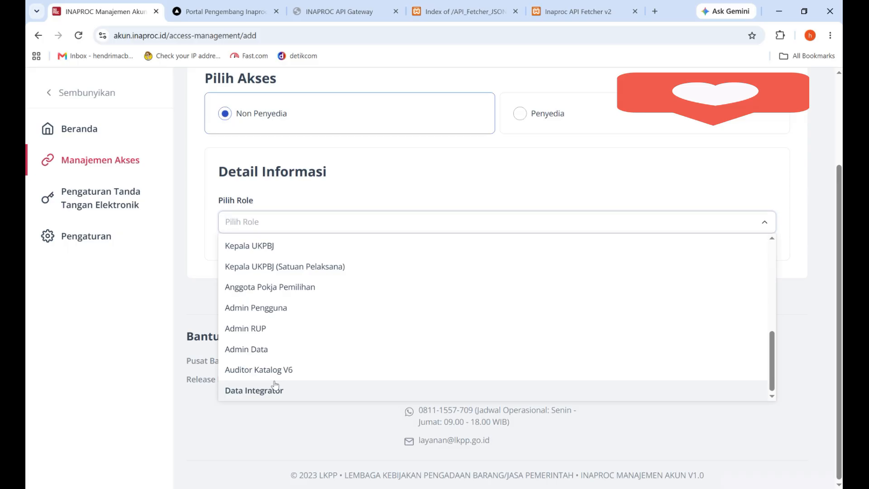
left_click(261, 394)
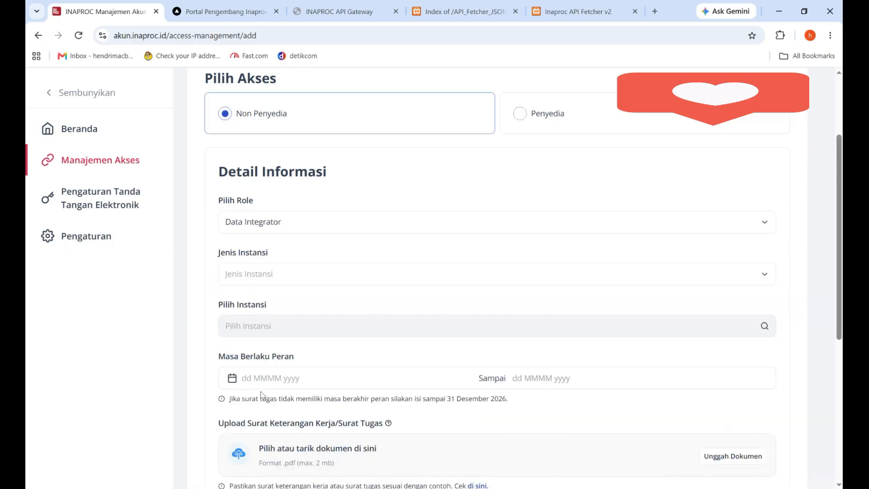
- Set Jenis Instansi to KABUPATEN, then search for "lamandau" and select Kab. Lamandau as the institution
scroll(351, 270, "down", 3)
left_click(302, 199)
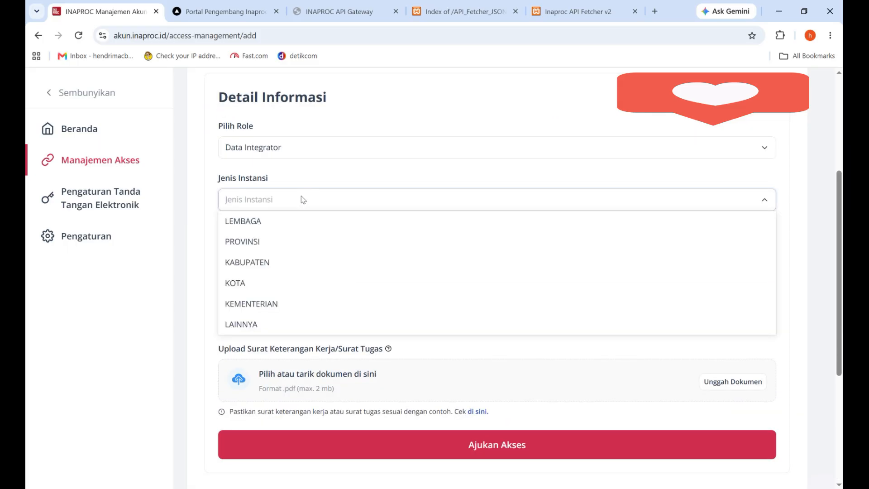
left_click(273, 262)
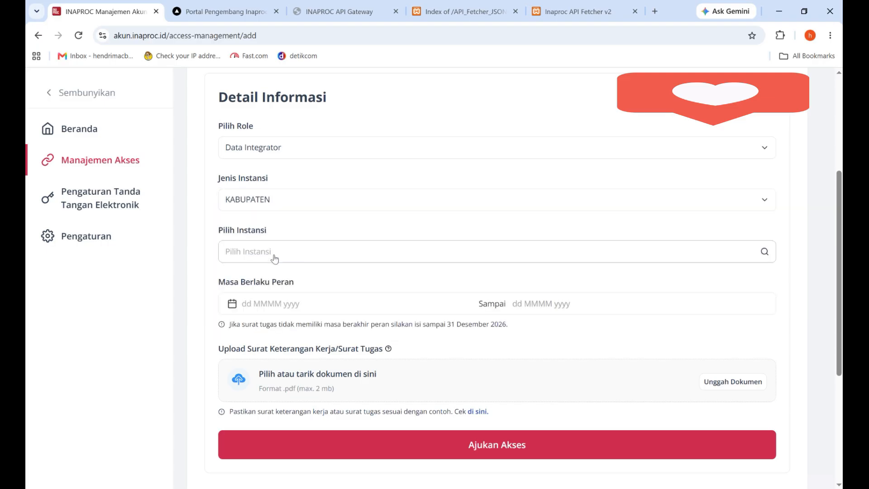
left_click(306, 258)
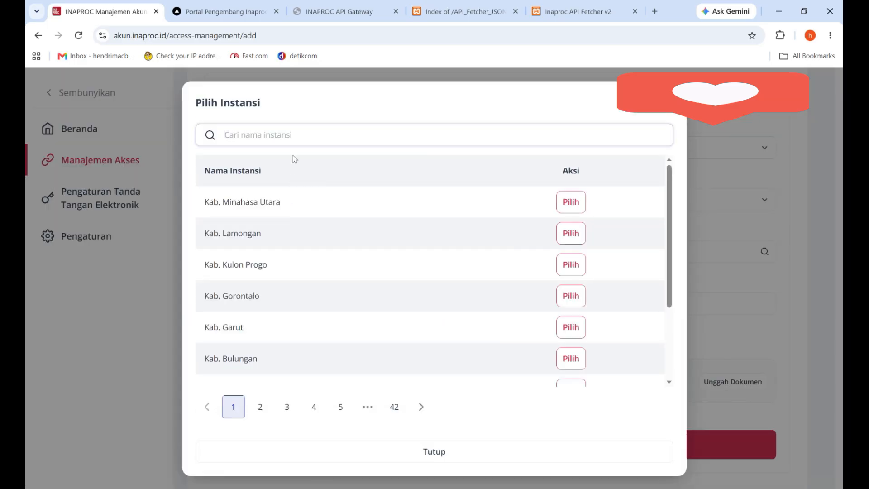
type("lamandau")
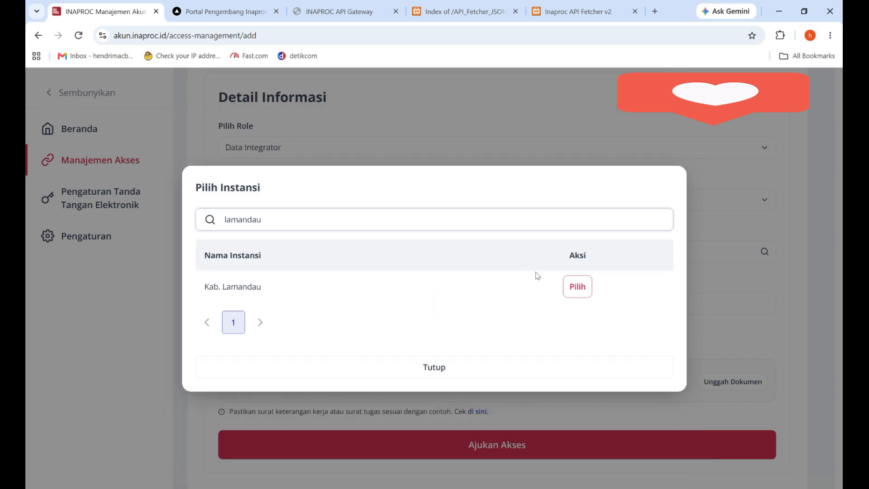
left_click(577, 286)
- Set the start date of the role's validity period (Masa Berlaku Peran) to 01 Januari 2026
scroll(475, 238, "down", 2)
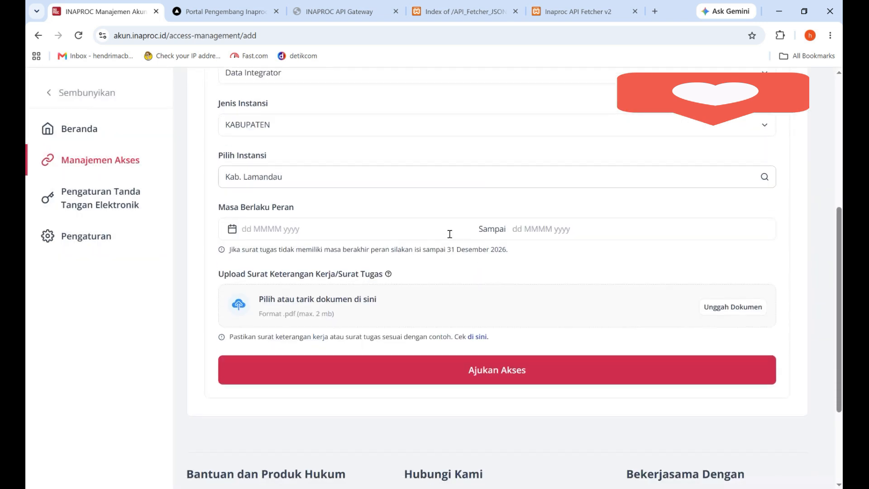
left_click(332, 232)
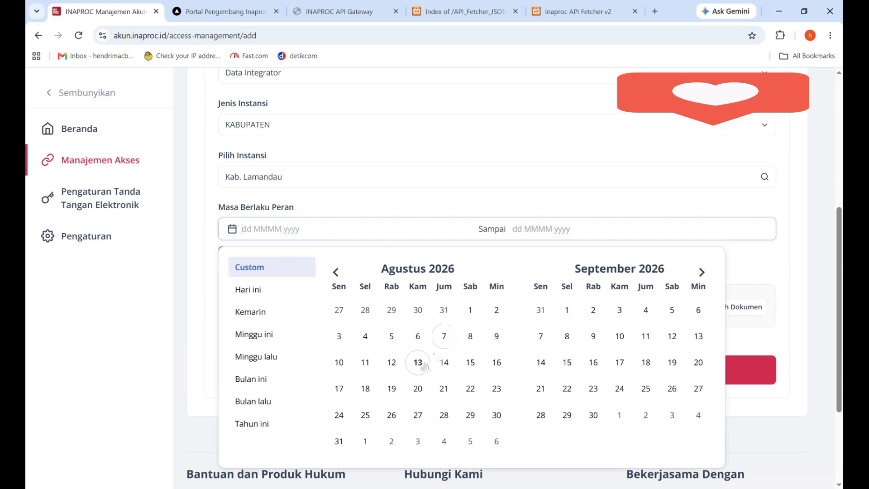
left_click(335, 274)
left_click(335, 274)
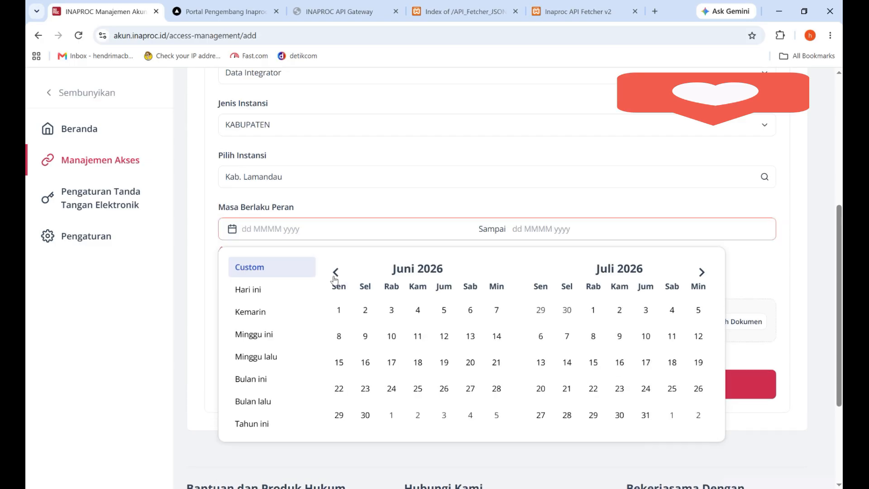
left_click(334, 274)
left_click(335, 273)
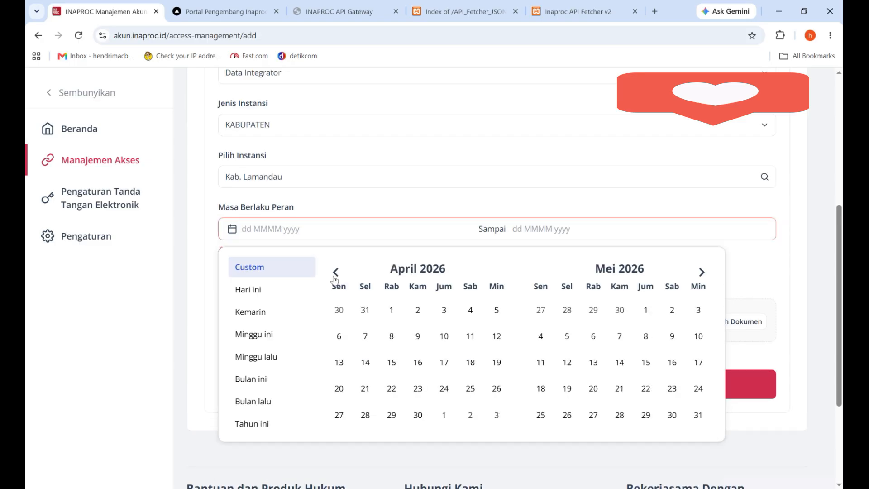
left_click(335, 273)
left_click(335, 273)
left_click(335, 273)
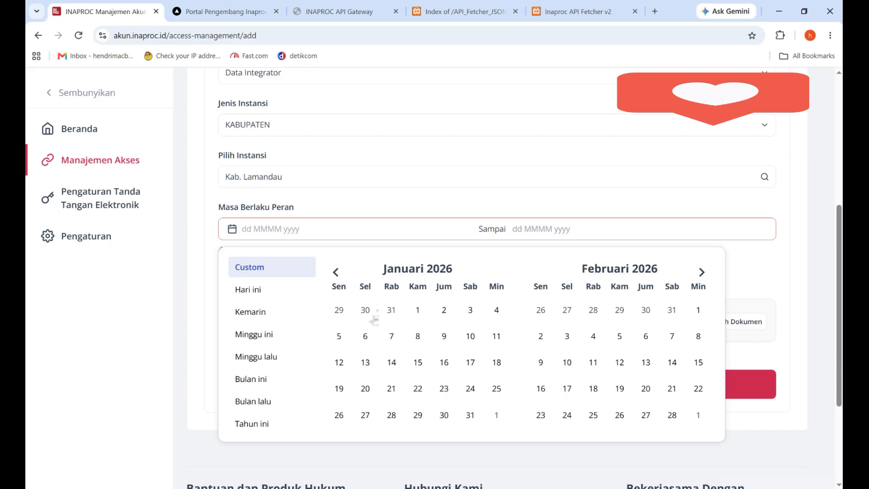
left_click(413, 313)
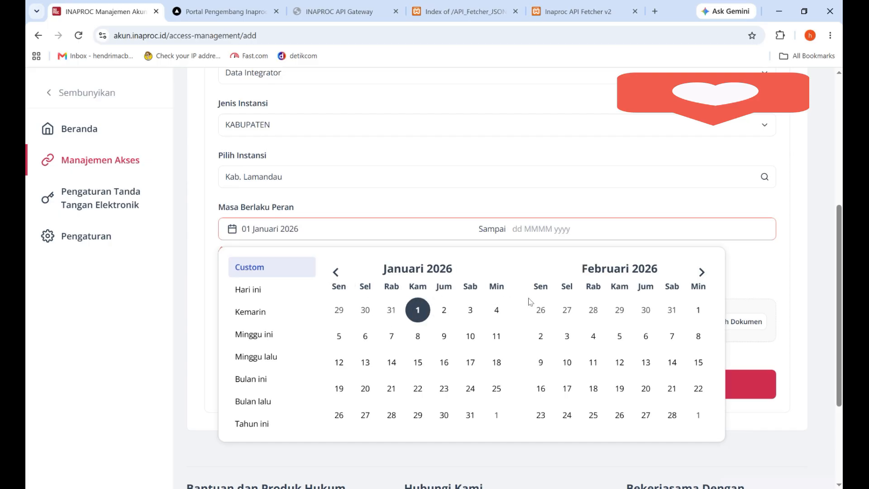
- Set the end date of the role's validity period to 31 Desember 2026 and close the calendar
left_click(701, 273)
left_click(701, 274)
left_click(702, 274)
left_click(701, 273)
left_click(701, 274)
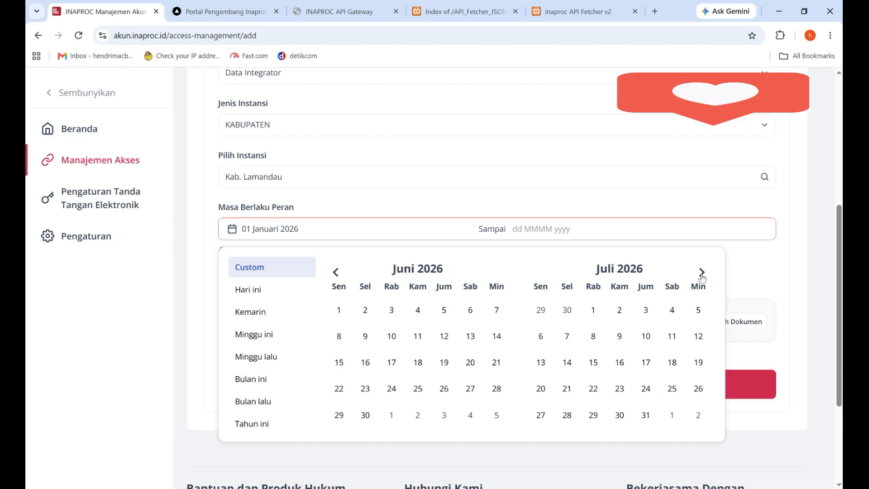
left_click(701, 274)
left_click(701, 273)
left_click(702, 273)
left_click(701, 274)
left_click(701, 274)
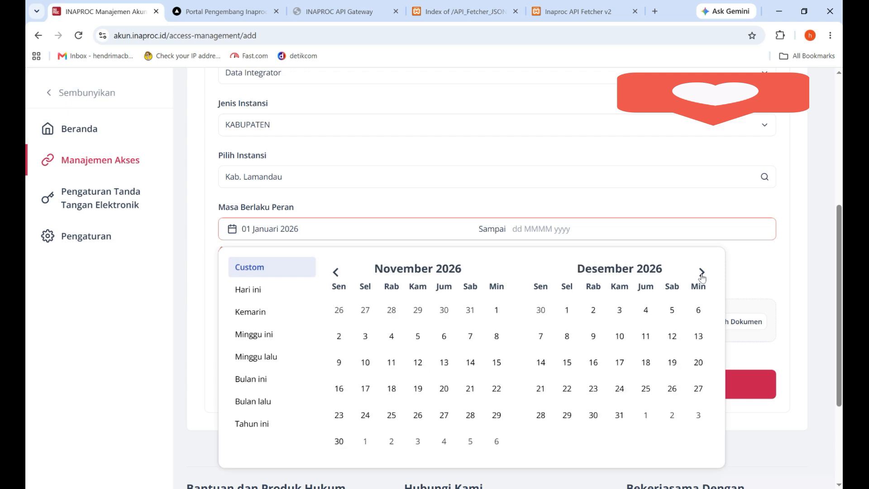
left_click(620, 415)
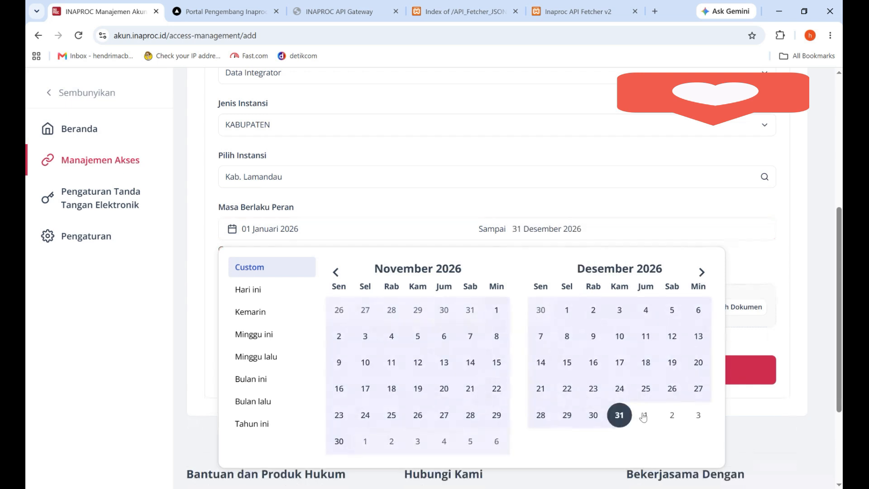
left_click(748, 342)
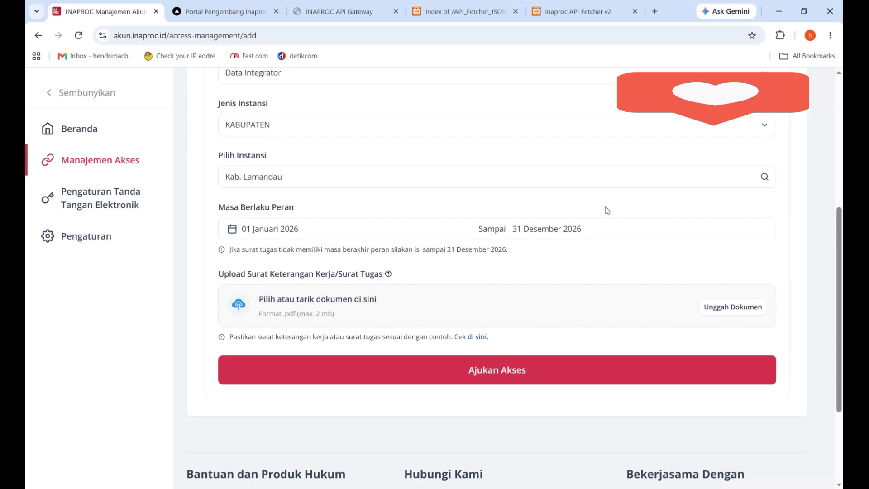
- Review the accepted file format and size limit for the Surat Keterangan Kerja/Surat Tugas upload
scroll(607, 210, "down", 2)
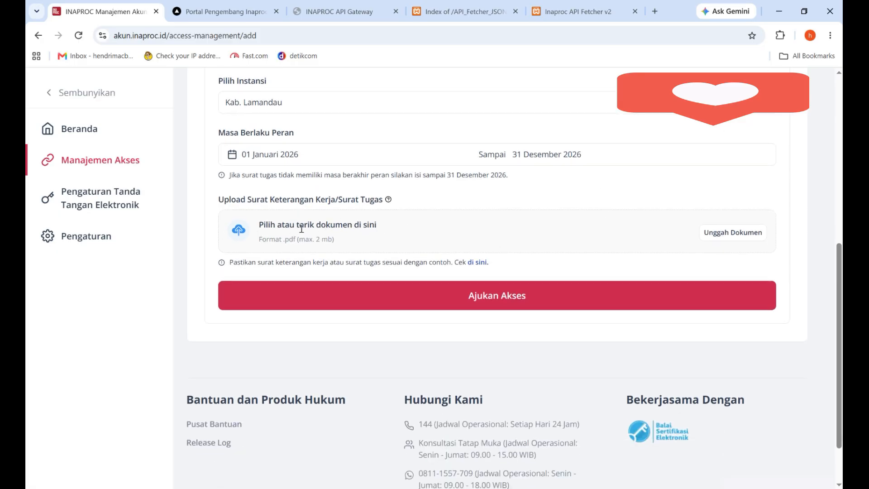
left_click_drag(265, 226, 384, 235)
left_click(398, 233)
left_click_drag(283, 239, 335, 242)
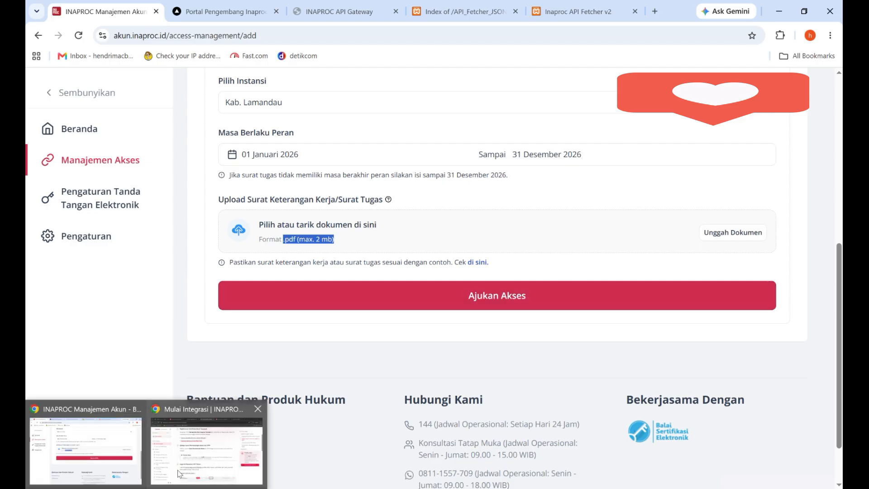
- Copy the Epicentrum LKPP persuratan address from the incognito window and open it in a new tab of the main browser window
left_click(211, 443)
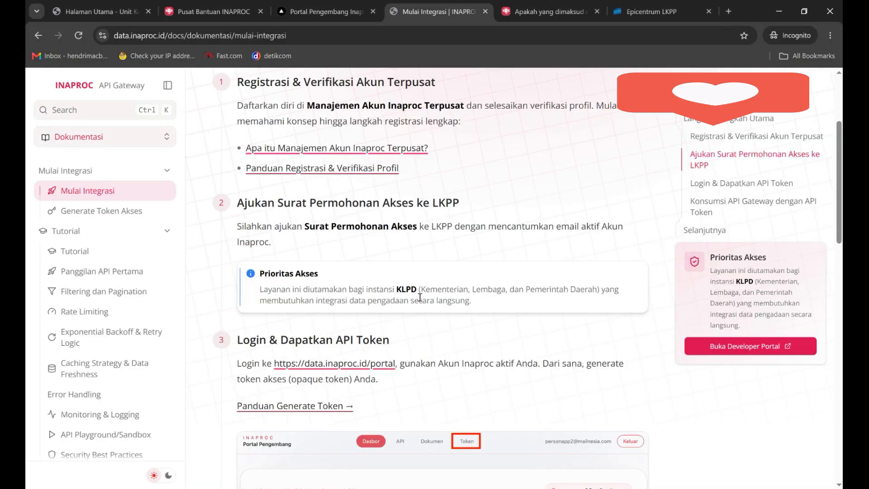
left_click(644, 11)
left_click(426, 36)
right_click(427, 37)
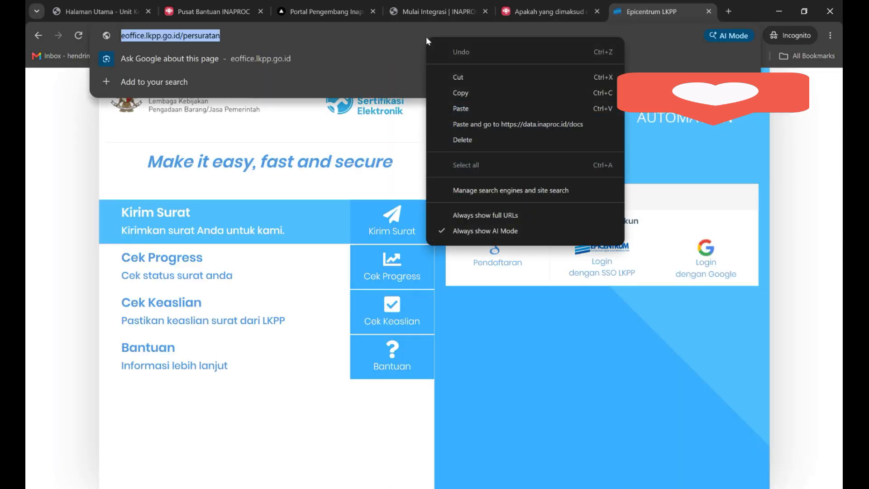
left_click(480, 94)
left_click(778, 11)
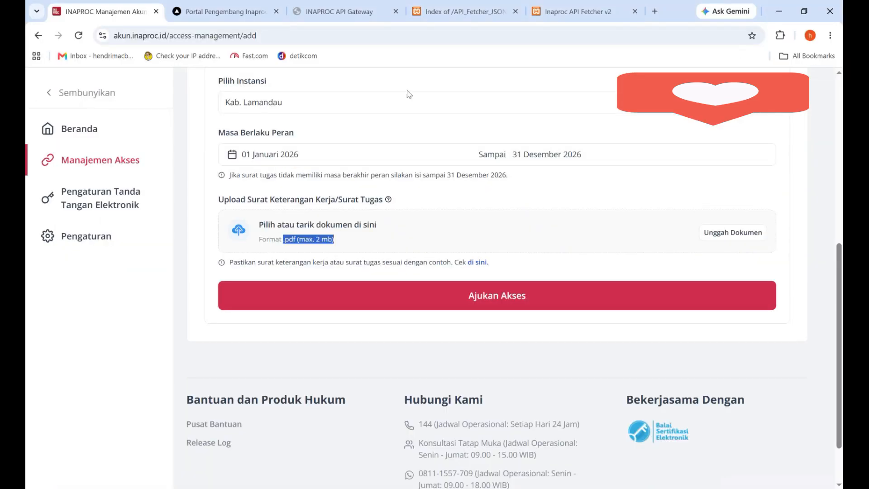
left_click(655, 11)
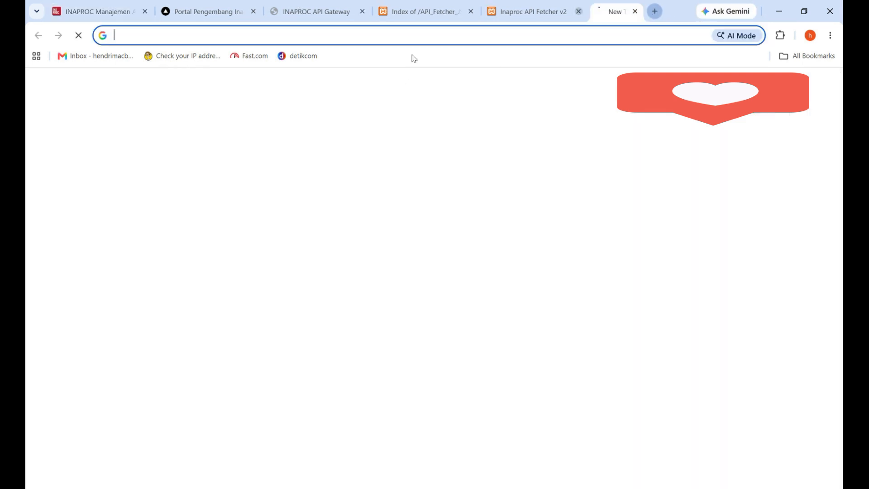
right_click(385, 35)
left_click(459, 123)
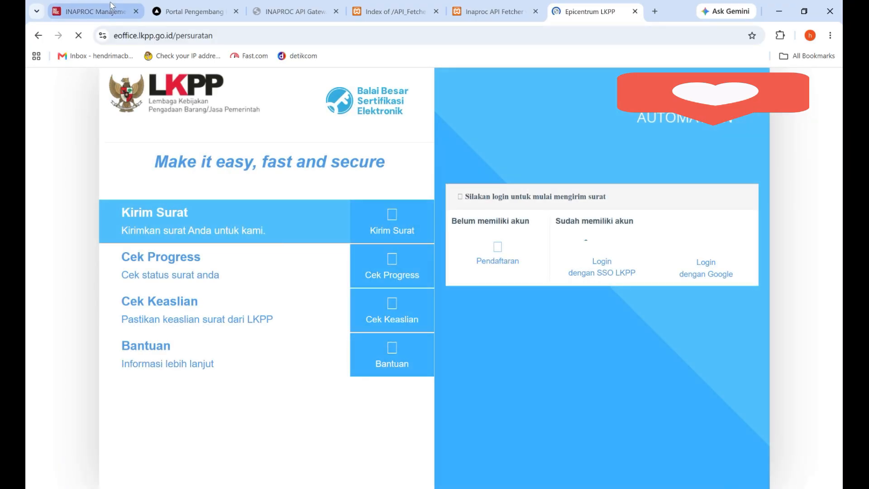
- Review the completed access request form alongside the LKPP e-office page for sending the request letter, ending on the form
left_click(111, 6)
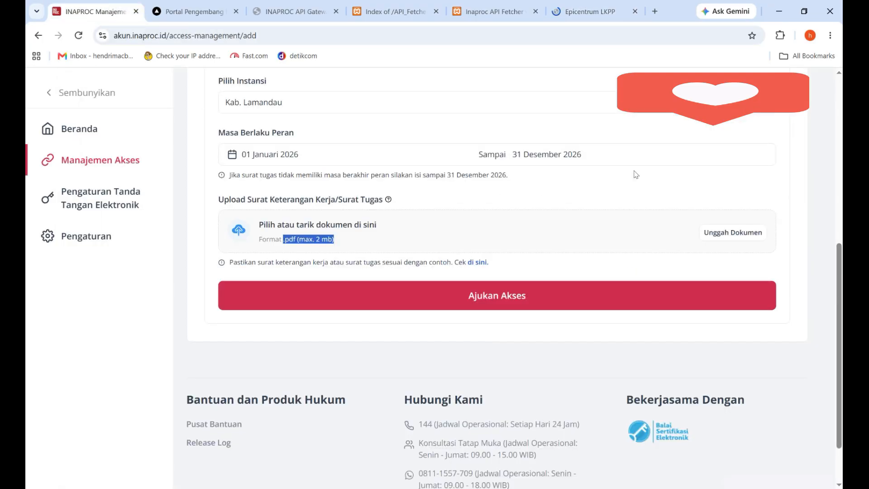
left_click(593, 13)
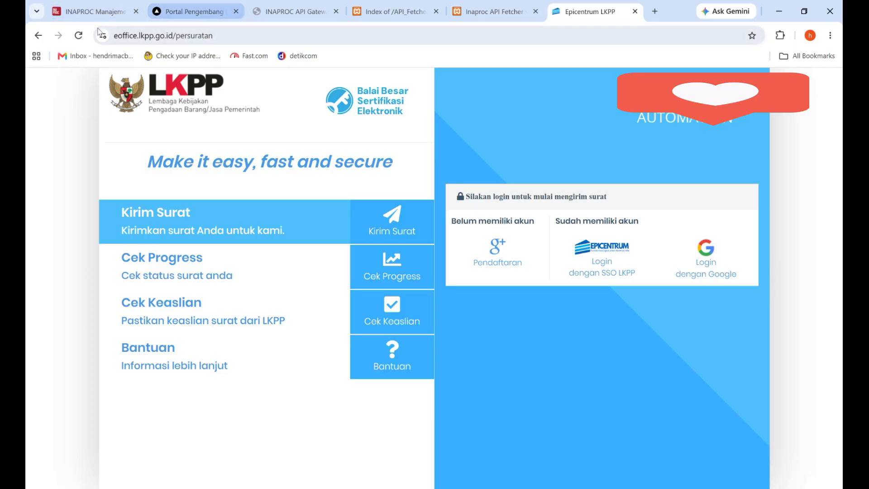
left_click(90, 16)
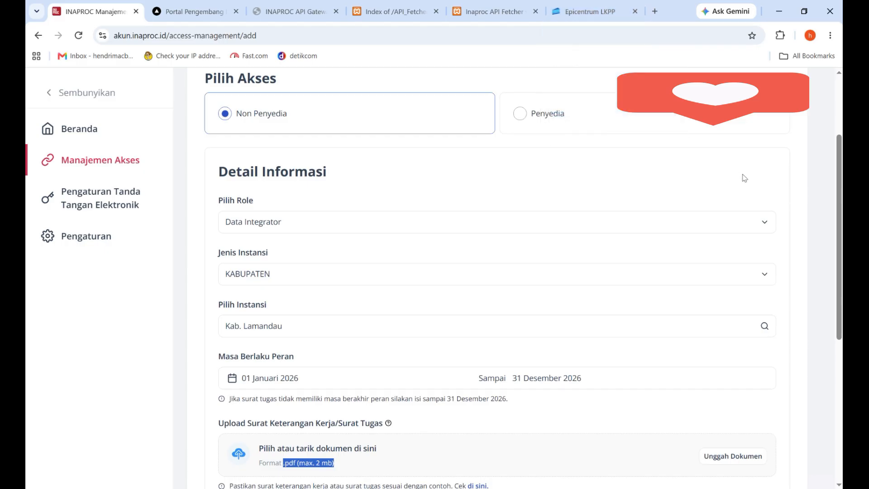
left_click(797, 172)
scroll(617, 217, "down", 3)
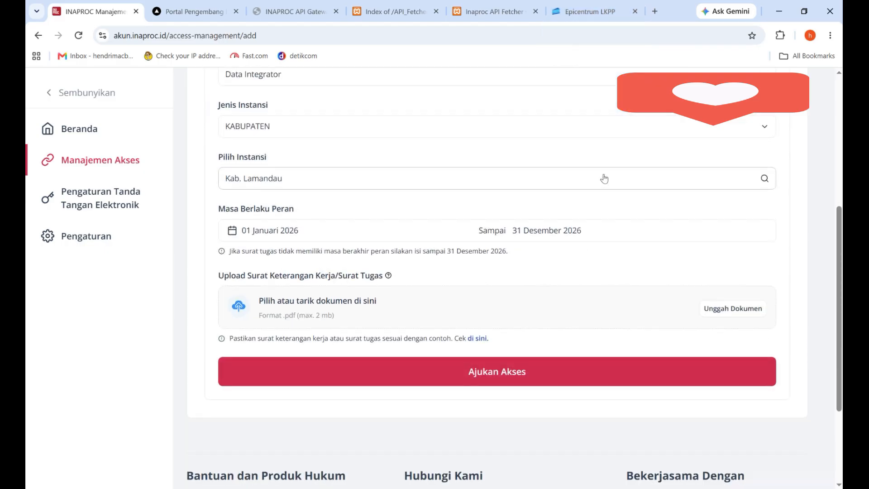
scroll(607, 174, "up", 5)
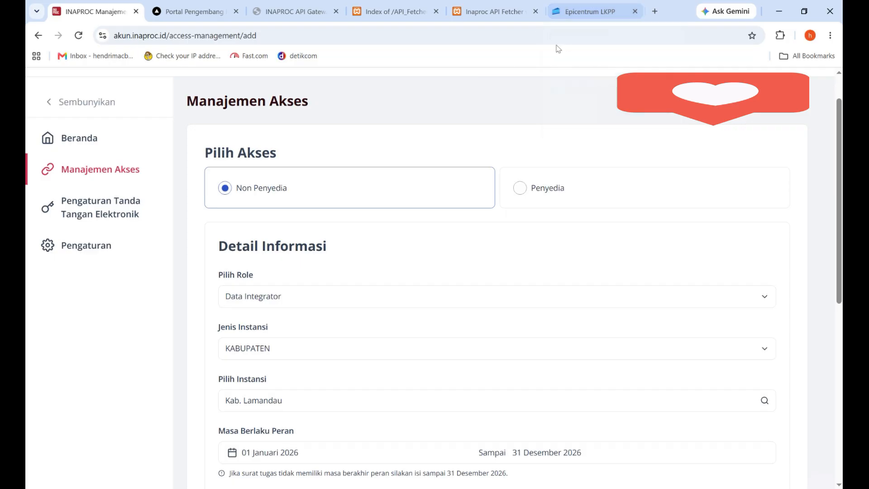
left_click(602, 5)
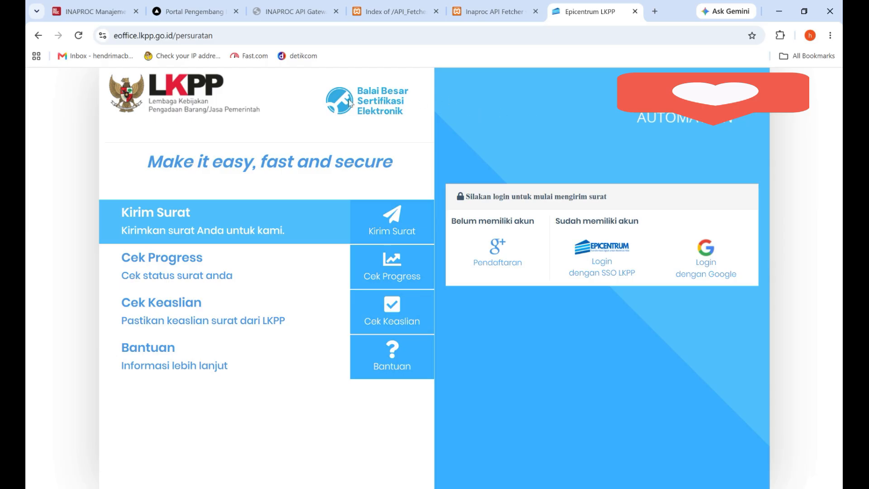
left_click(93, 12)
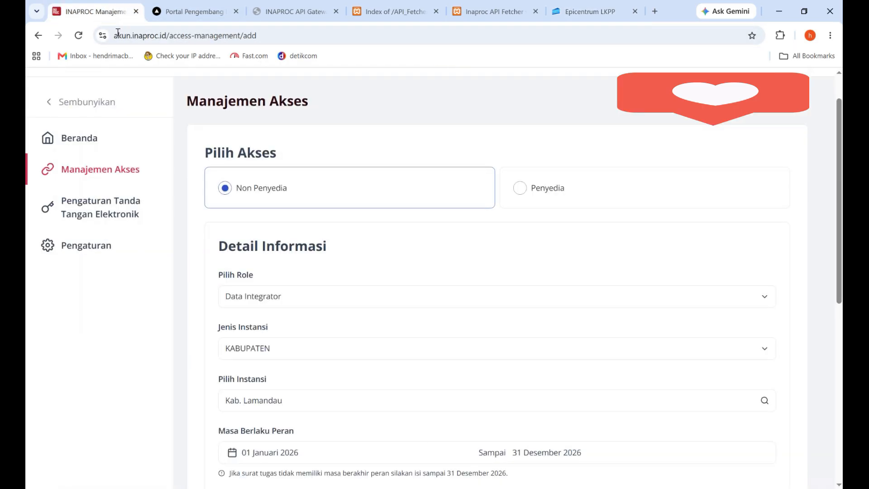
- Leave the access request form via the Manajemen Akun home page and view the available platforms in Manajemen Akses
scroll(407, 135, "up", 1)
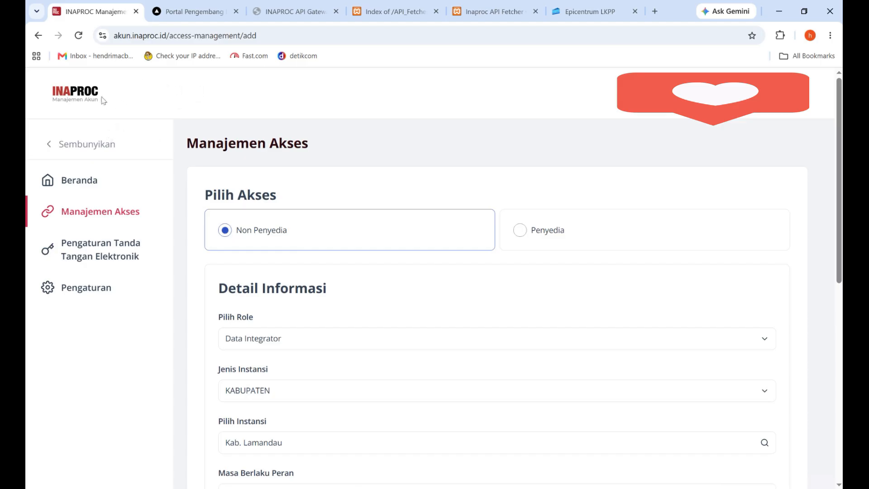
left_click(89, 97)
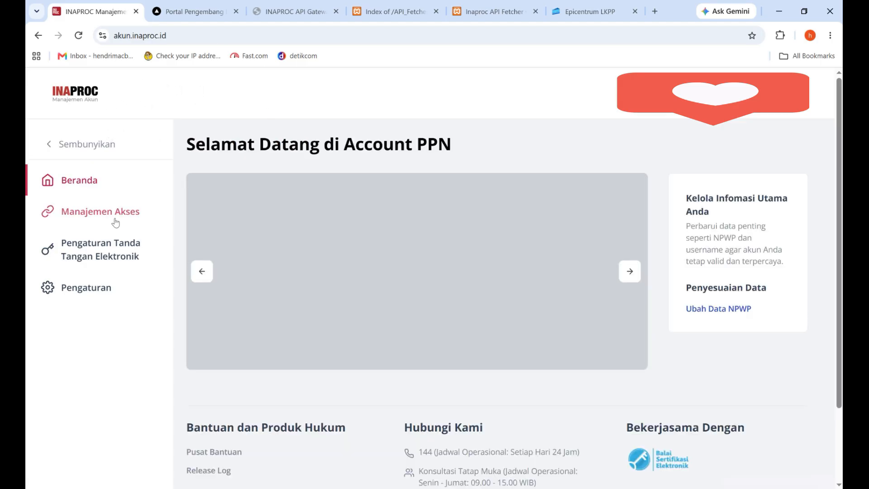
left_click(116, 220)
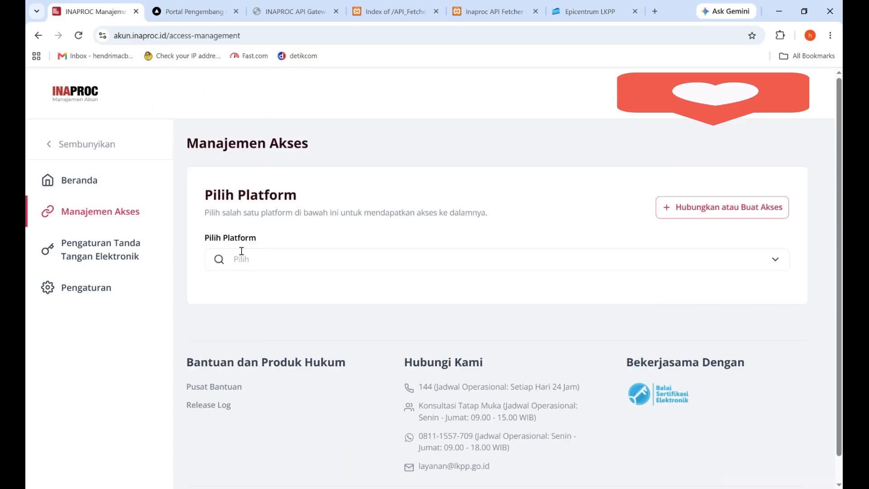
left_click_drag(210, 240, 264, 243)
left_click(293, 256)
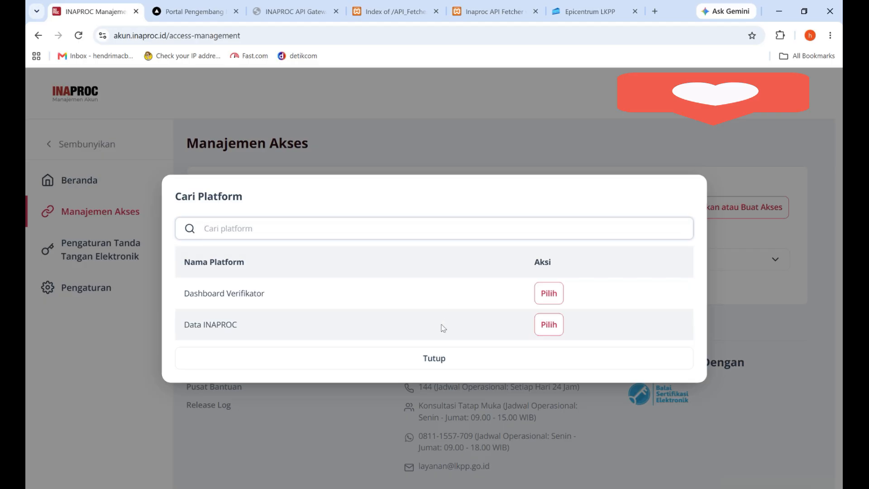
left_click(428, 356)
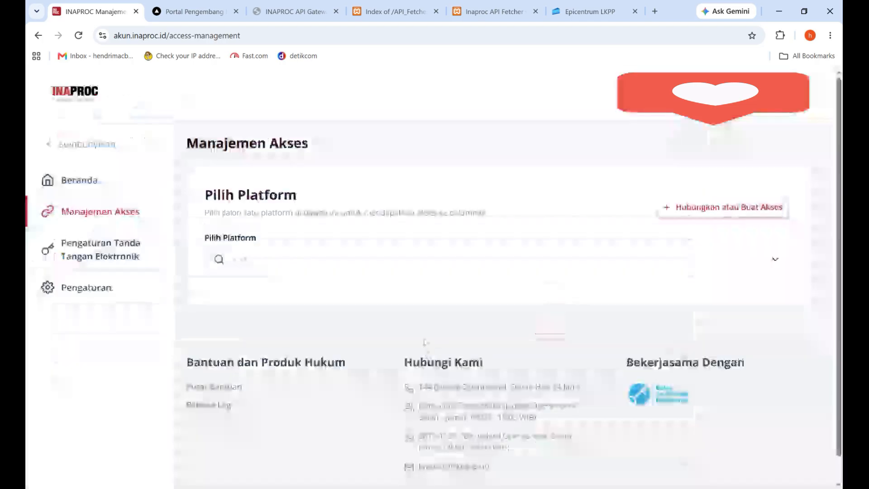
- Open a new access request and compare the forms for the Penyedia and Non Penyedia access types
left_click(707, 218)
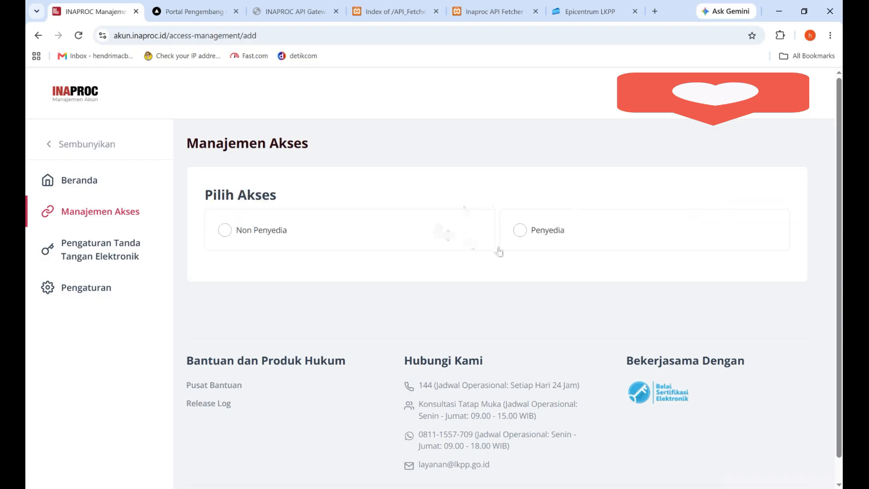
left_click(519, 231)
scroll(441, 248, "down", 3)
left_click(276, 197)
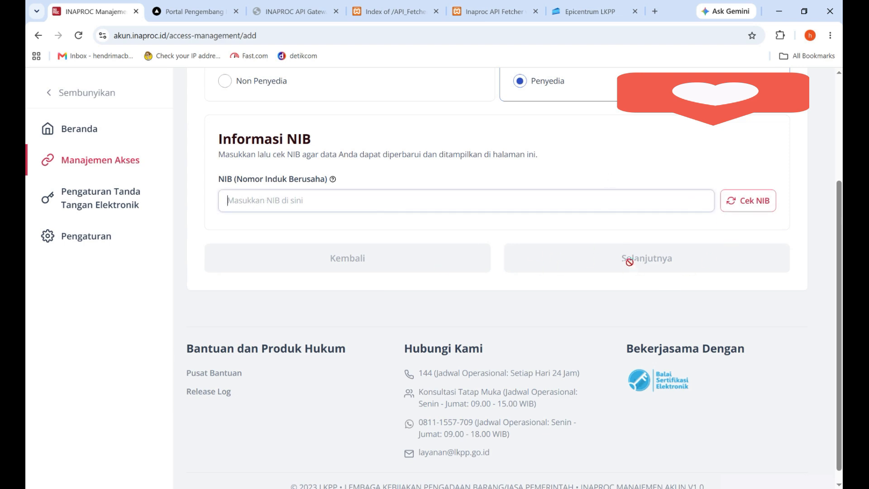
scroll(629, 261, "up", 3)
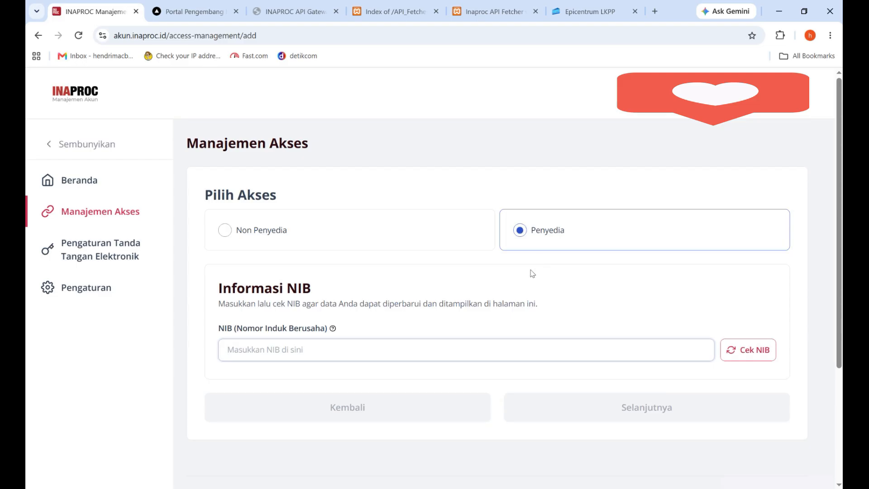
left_click(257, 234)
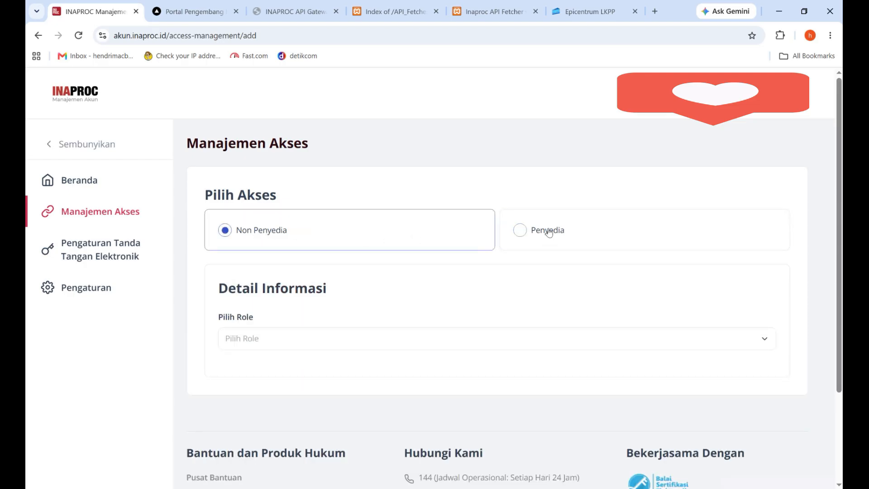
left_click(521, 238)
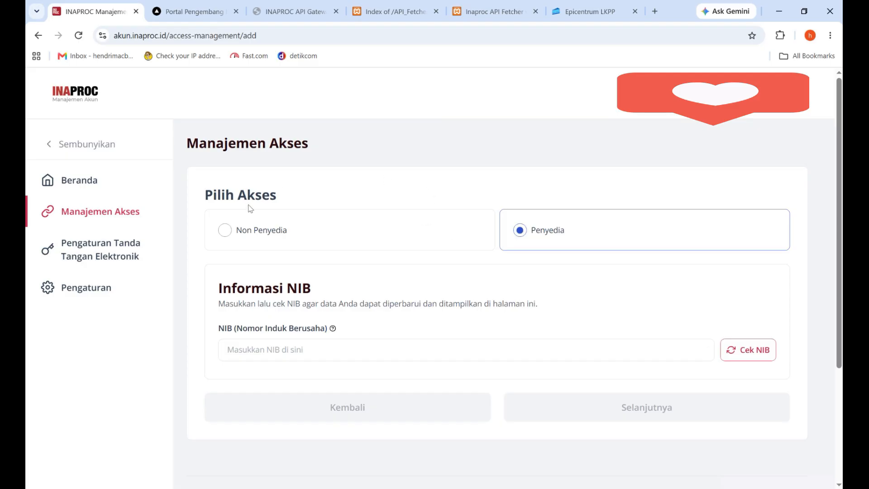
- Return to Manajemen Akses through the home page and choose Data INAPROC as the platform
left_click(82, 100)
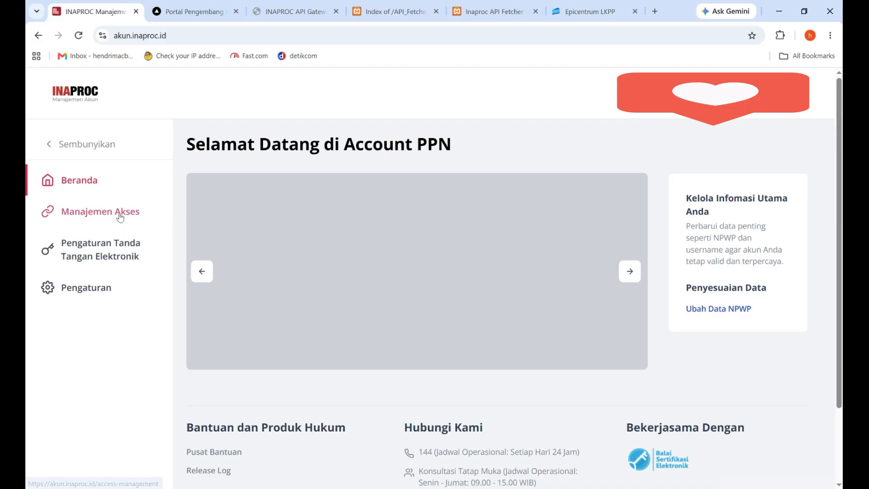
left_click(120, 217)
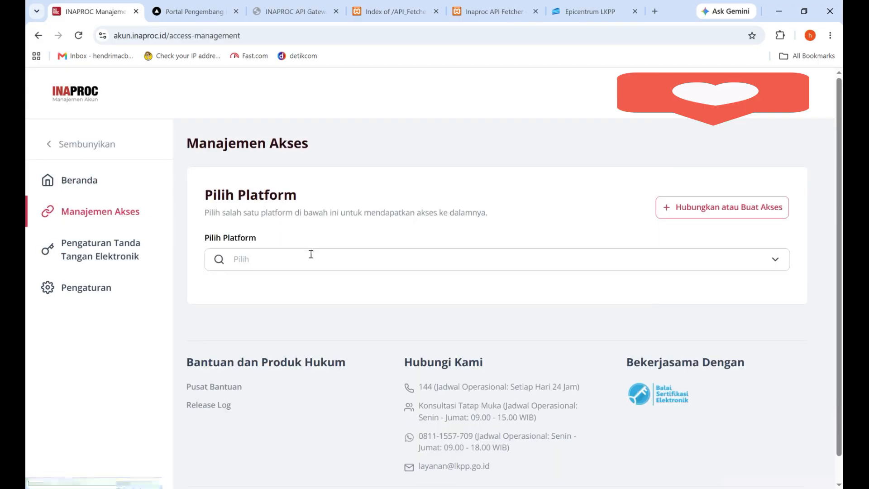
left_click(311, 254)
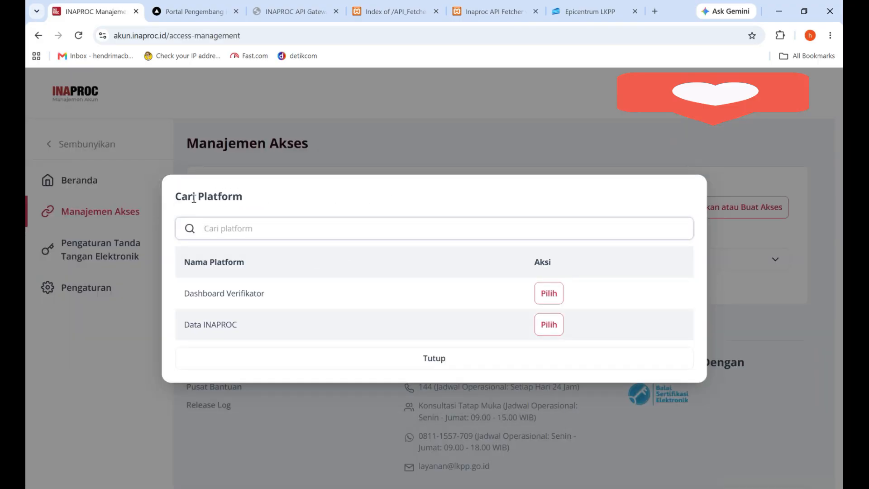
left_click_drag(175, 197, 228, 198)
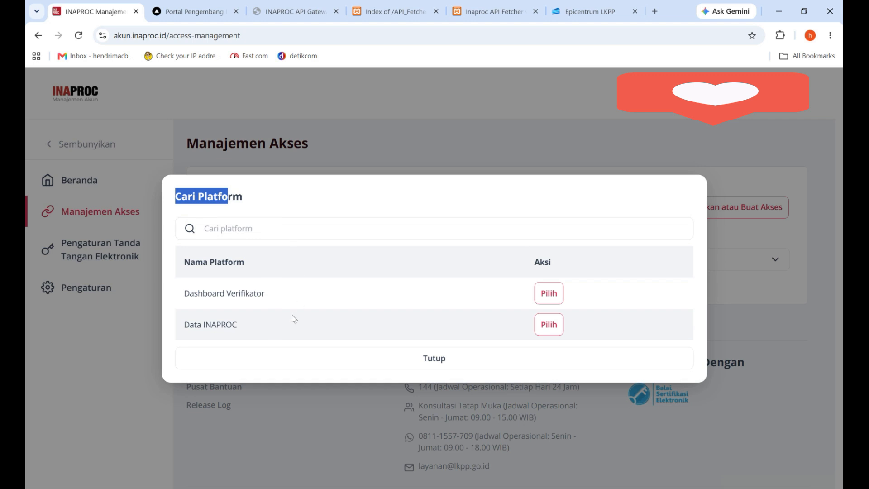
left_click(507, 210)
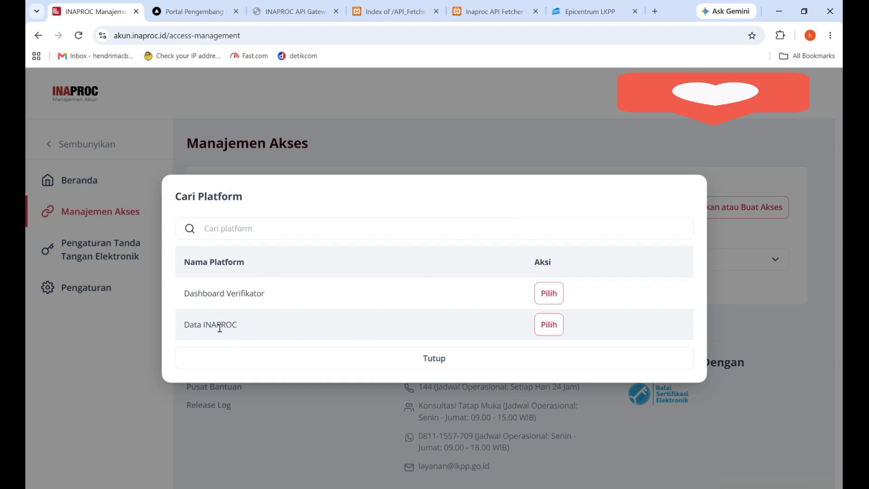
left_click_drag(182, 329, 244, 332)
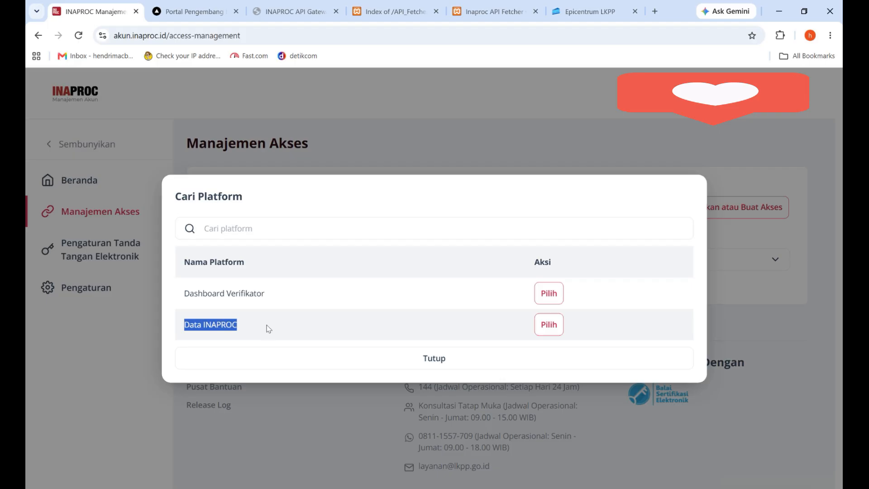
left_click(549, 331)
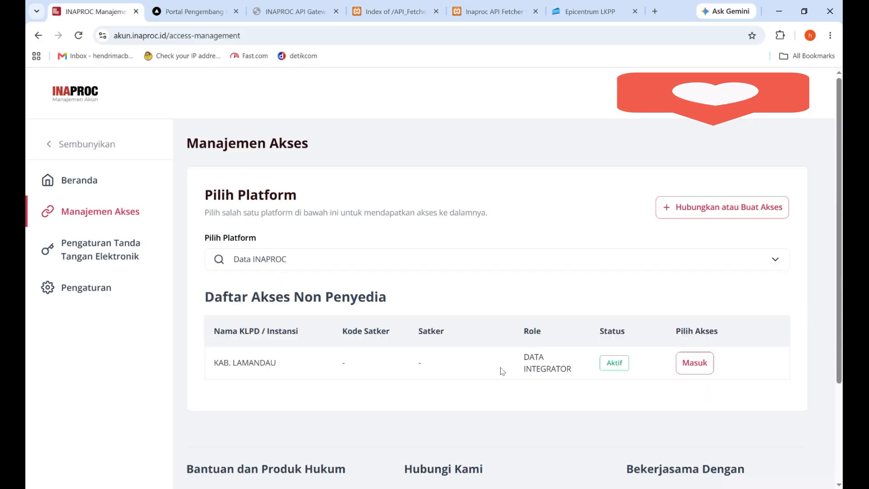
- Enter the Data INAPROC platform using the Data Integrator access for Kab. Lamandau
scroll(498, 366, "down", 2)
left_click_drag(524, 289, 590, 306)
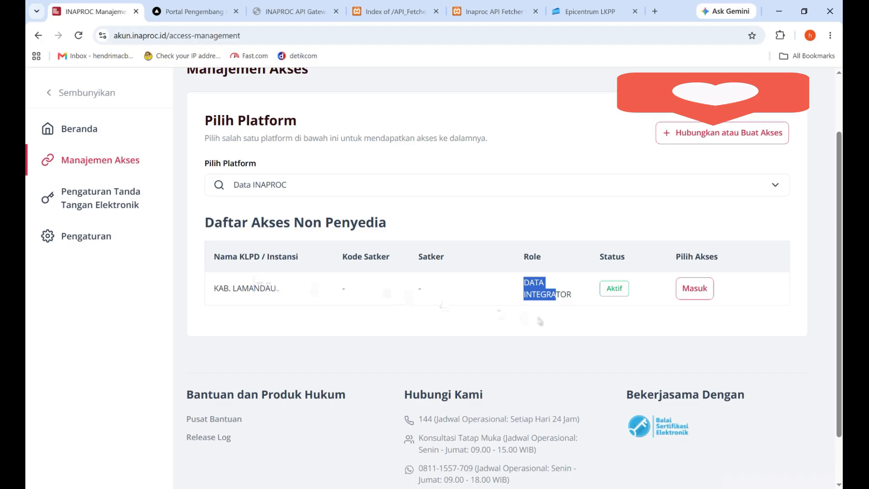
left_click(690, 302)
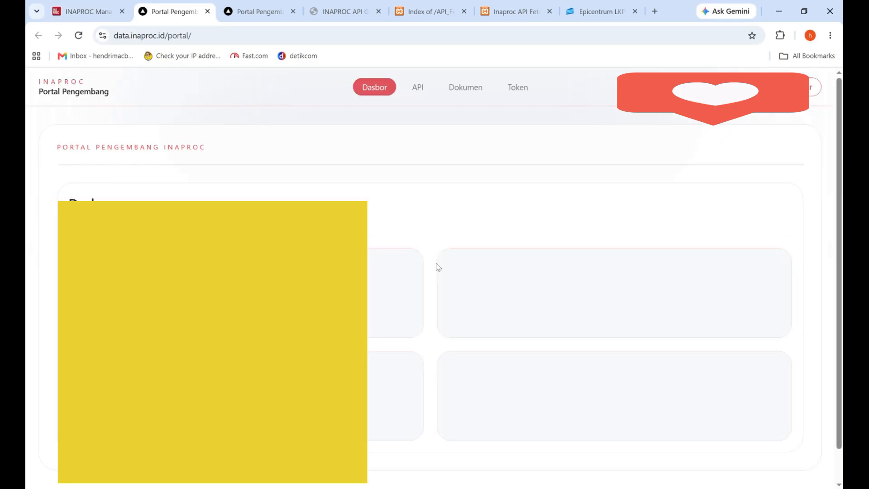
- Review the Portal Pengembang's web address, API usage limits and request charts on the dashboard
left_click(199, 36)
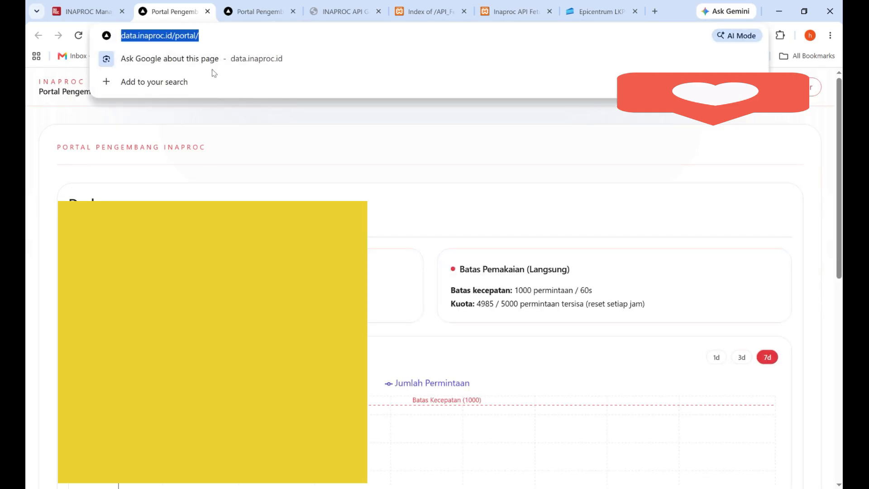
key("Escape")
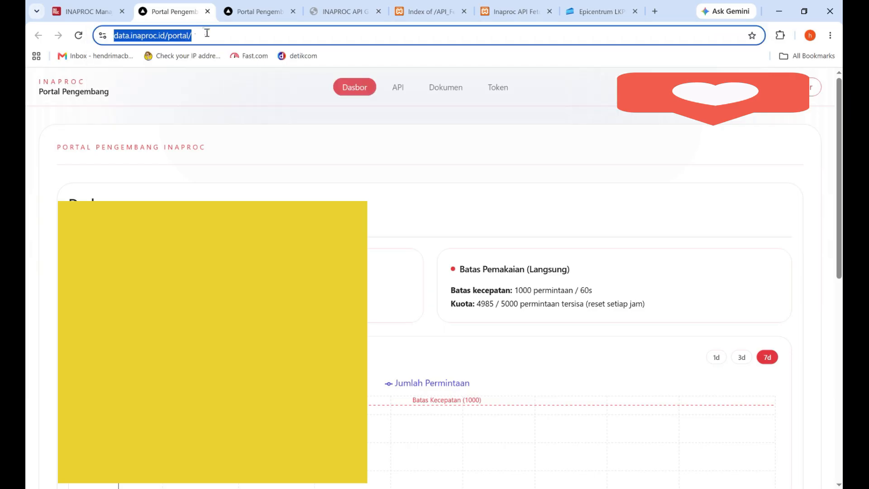
left_click(208, 38)
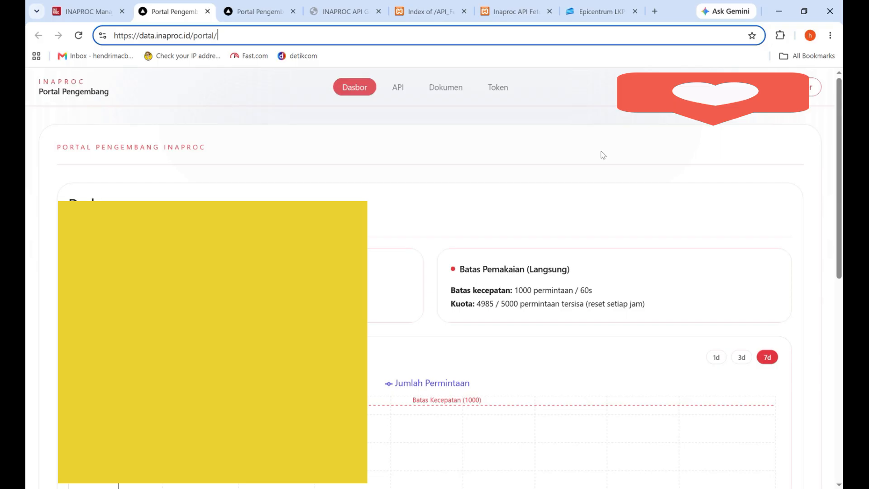
scroll(467, 152, "down", 3)
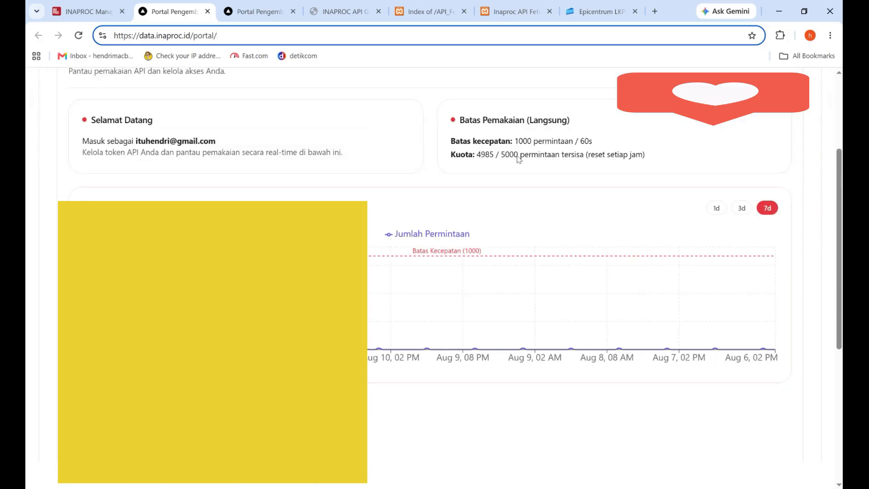
scroll(519, 159, "up", 3)
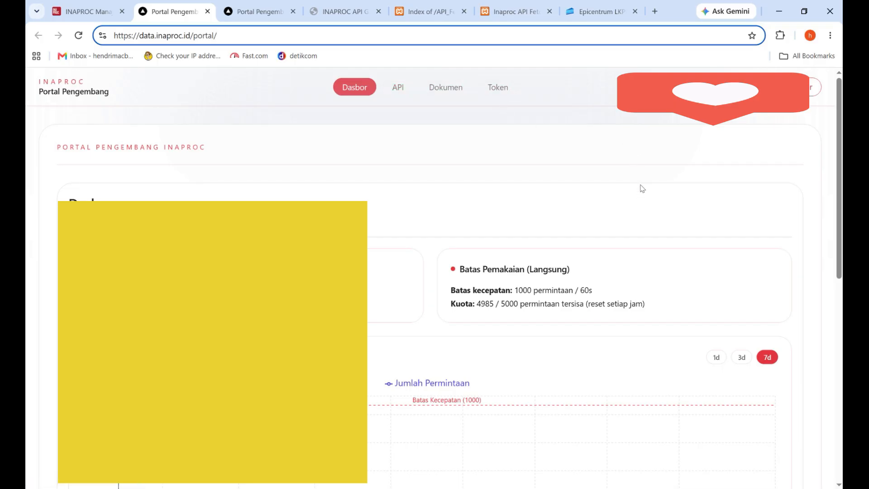
scroll(641, 190, "down", 5)
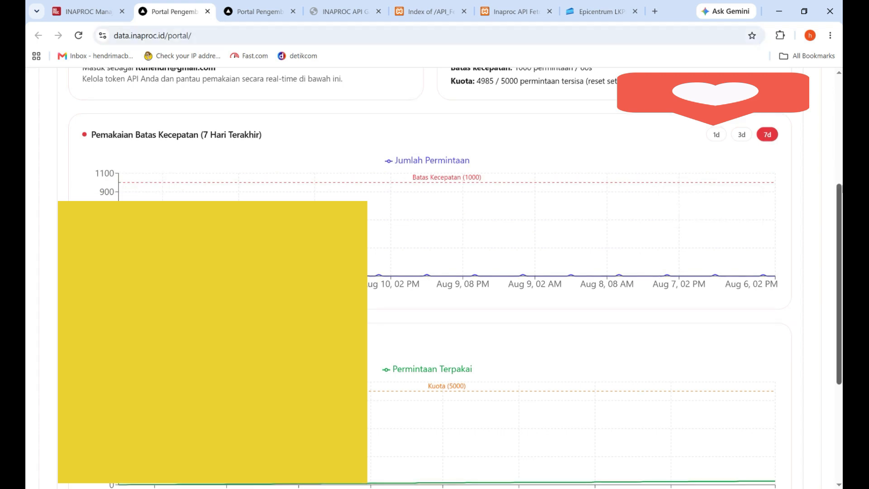
scroll(840, 202, "up", 5)
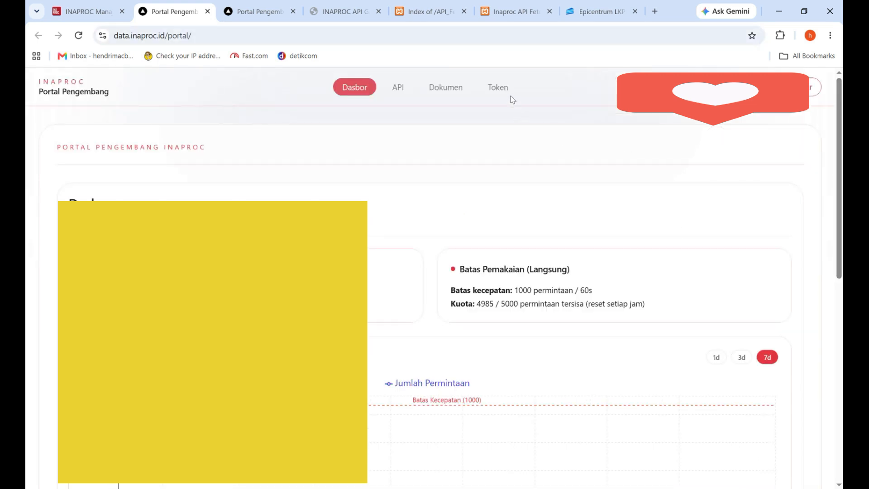
- Open the API token page and fill in the request's Keterangan with "Digunkan untuk monev PBJ Kab. Lamandau"
left_click(500, 88)
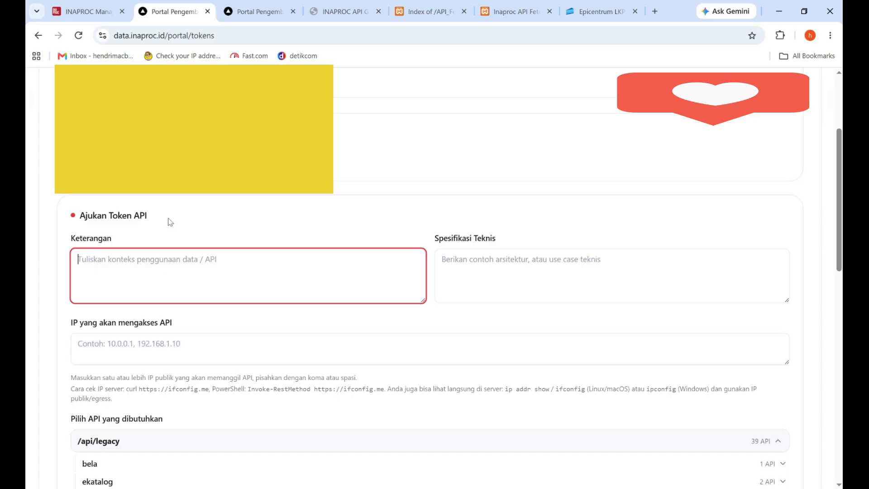
type("Di")
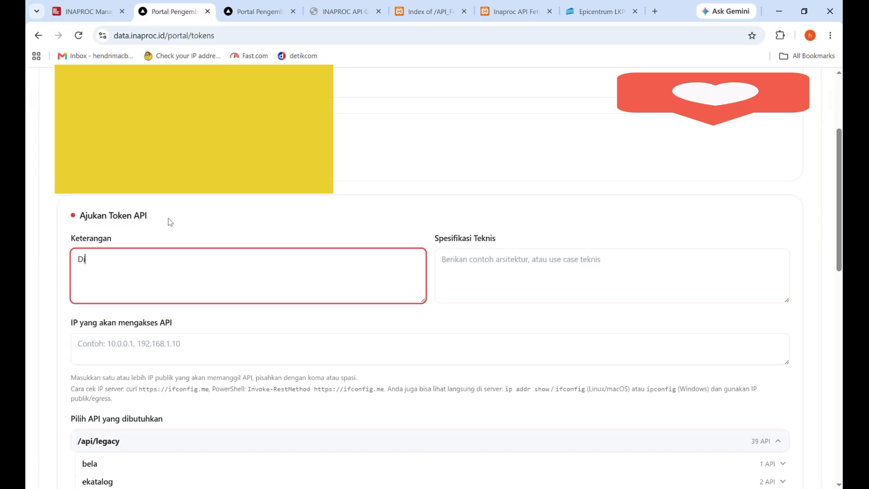
type("gunkan untuk monev PBJ Kab. Lamandau")
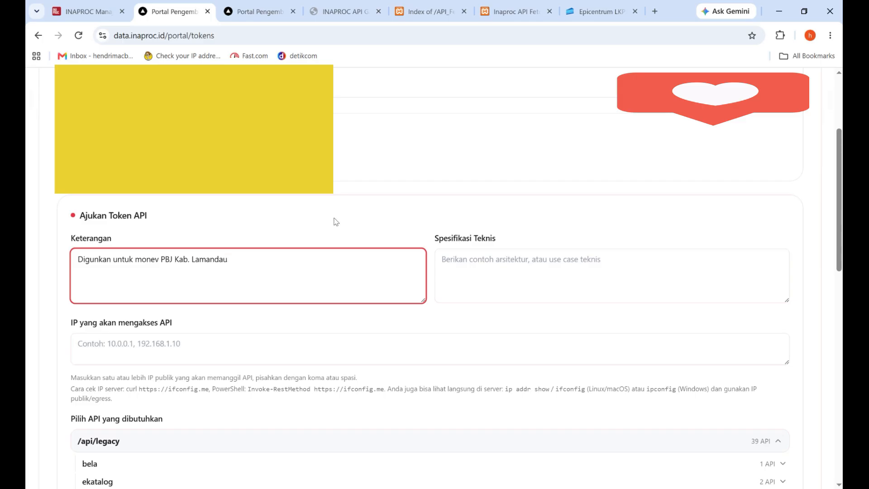
- Begin the token request's Spesifikasi Teknis with "Digunakan secara manual / localhost."
scroll(467, 261, "down", 2)
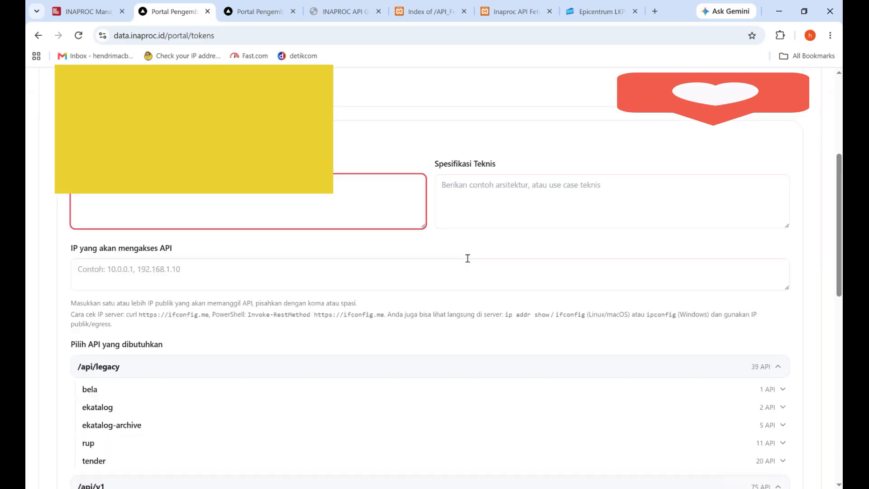
left_click(478, 194)
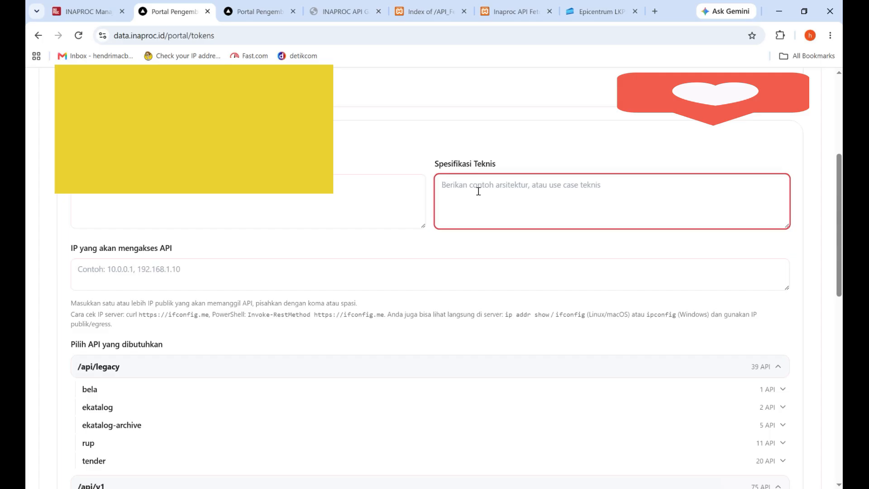
type("Silah")
key("BackSpace")
key("BackSpace")
key("BackSpace")
key("BackSpace")
key("BackSpace")
type("Di")
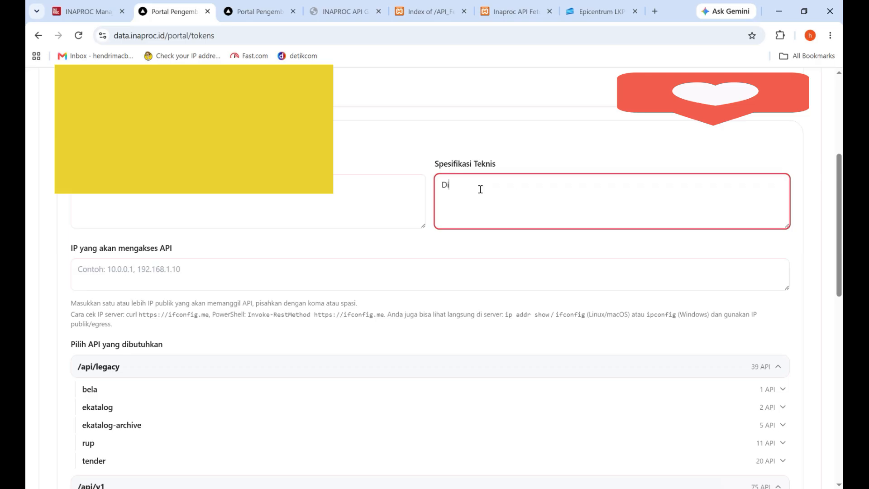
type("gunakan secara manual ")
type("/ I")
type("ocalhost")
type(".")
- Complete Spesifikasi Teknis with "Digunakan pada aplikasi sidapbj.ukpbj.com atau sidapbj.ukpbjlamandau.com"
type("  DIgu")
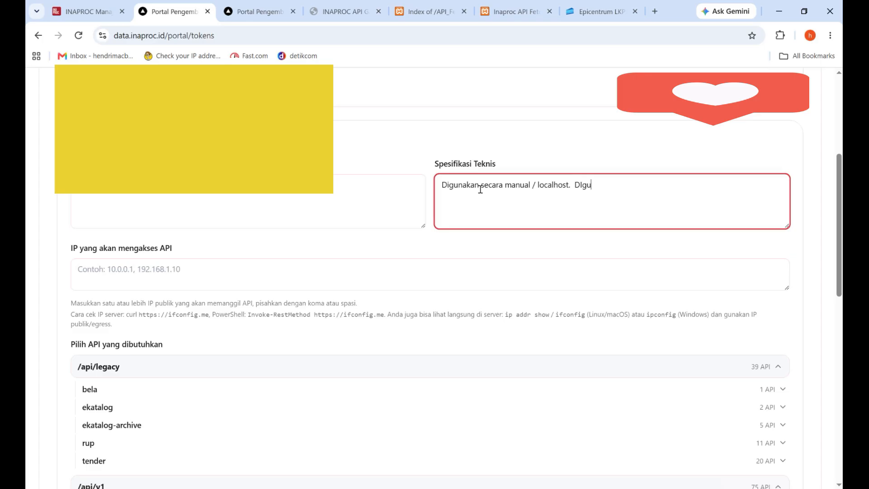
type("nakan pada aplikasi sidap")
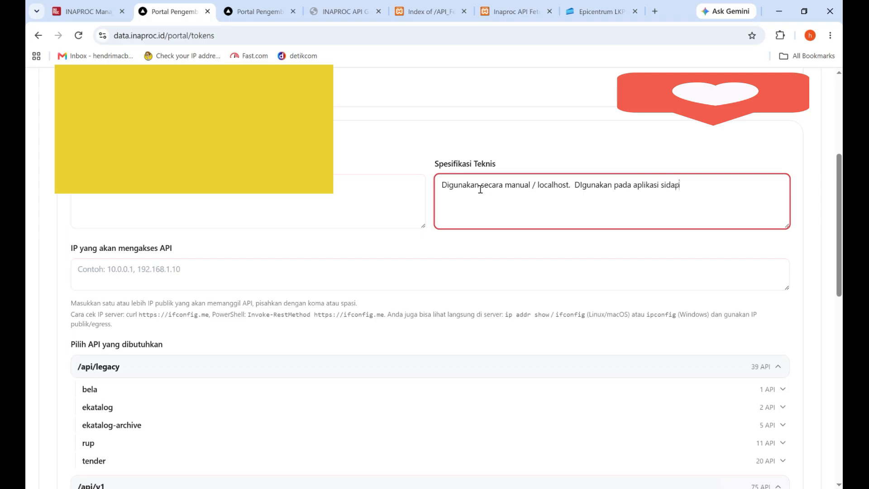
type("bj.ukp")
type("p")
type("j.com atau si")
type("dappj")
type(".ukpbj")
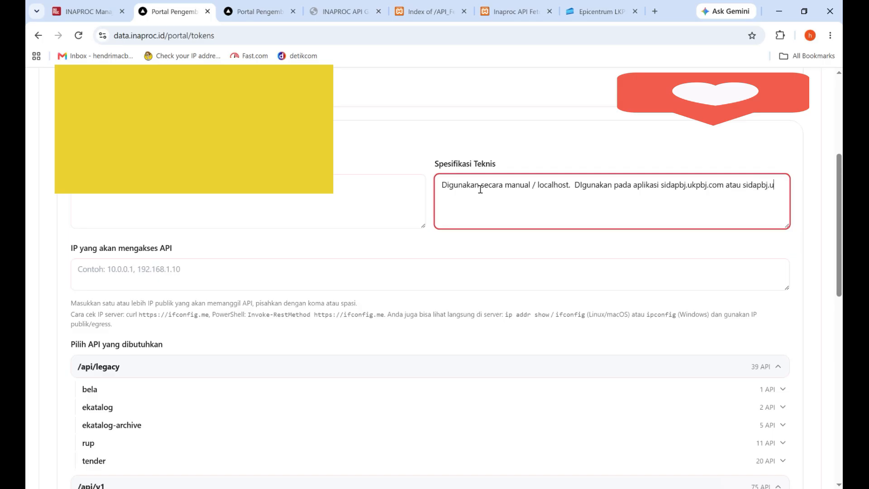
type("lamandau.com")
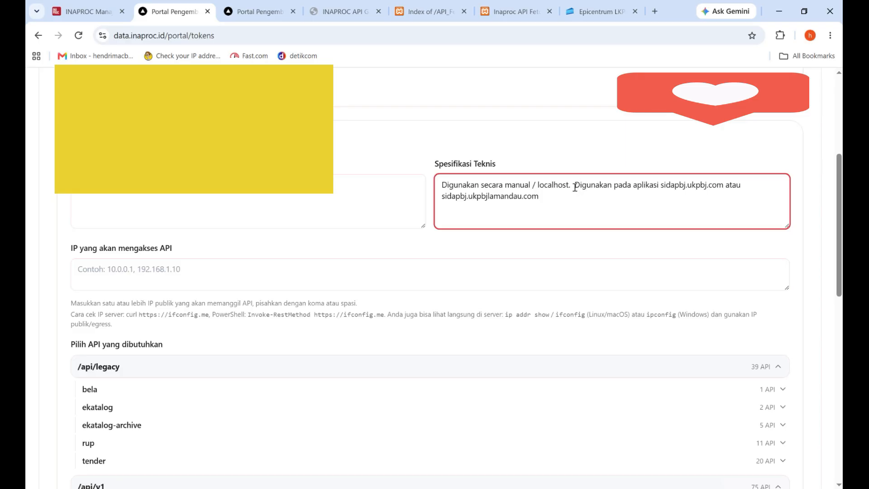
left_click_drag(586, 186, 574, 187)
left_click_drag(500, 194, 539, 196)
left_click_drag(452, 194, 563, 186)
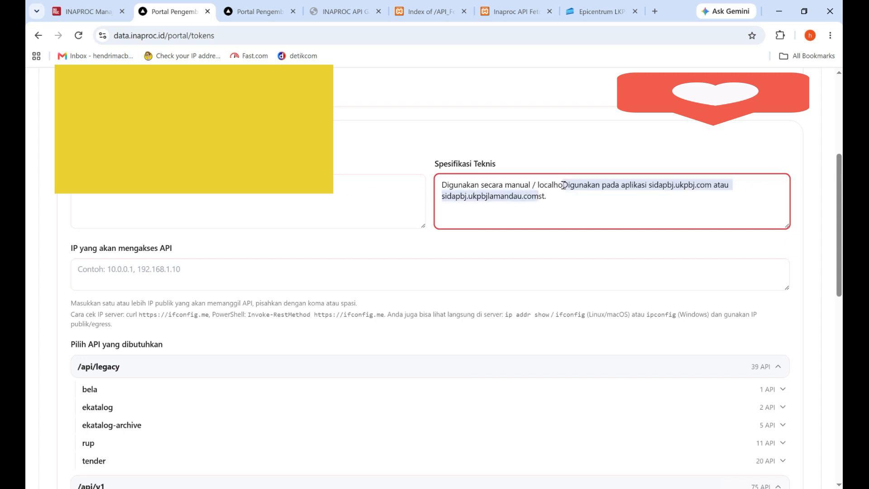
left_click(563, 186)
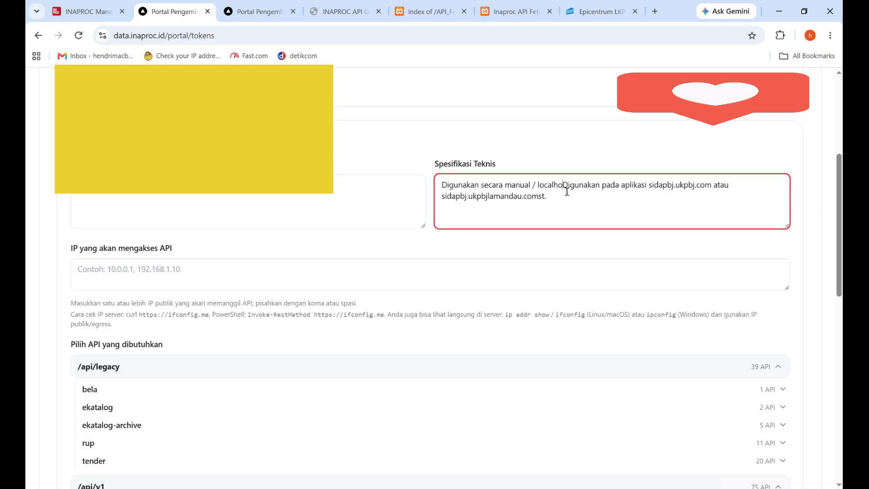
key("ctrl+z")
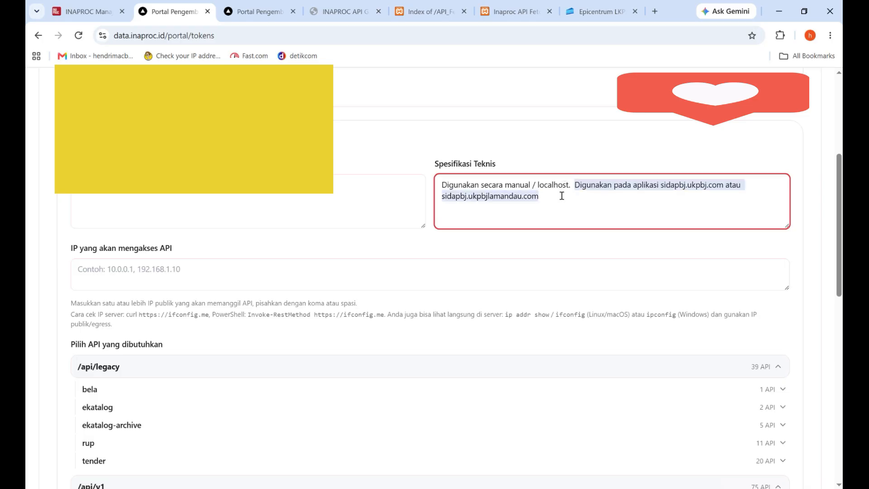
left_click(560, 194)
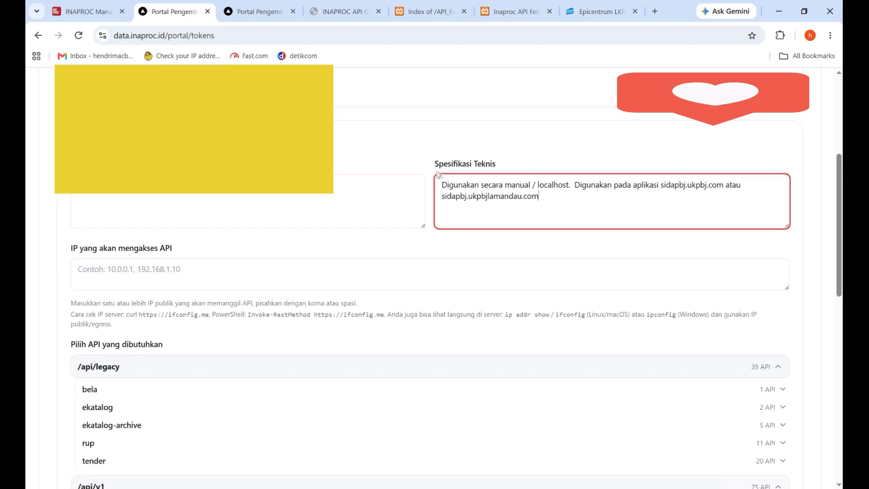
left_click_drag(575, 184, 580, 207)
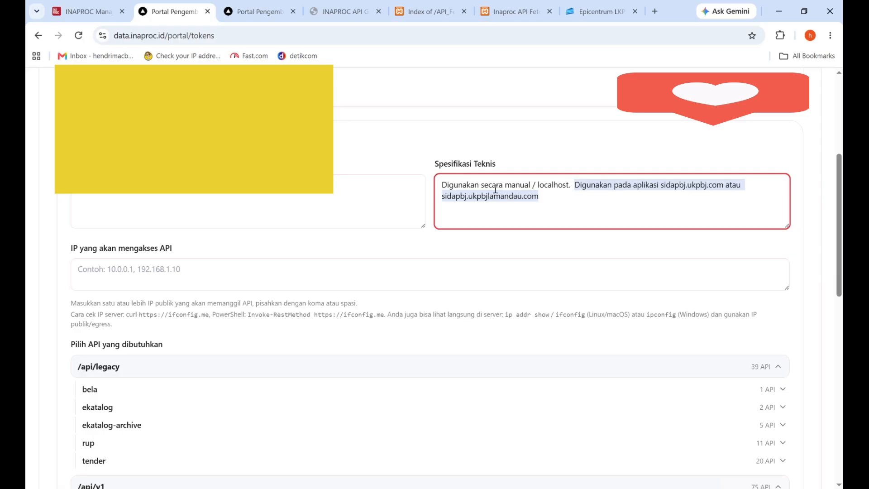
- Look up this computer's public IP address on myip.com in a new tab for the token request
scroll(175, 263, "down", 1)
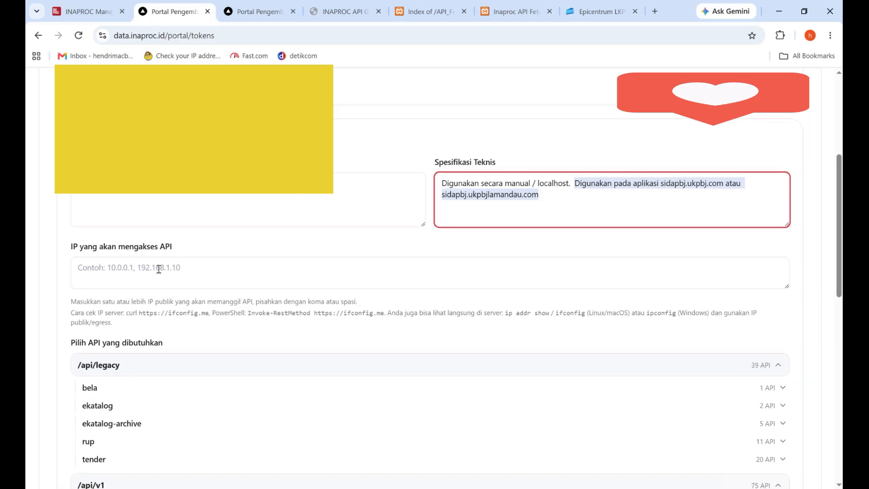
scroll(121, 273, "down", 2)
left_click(115, 199)
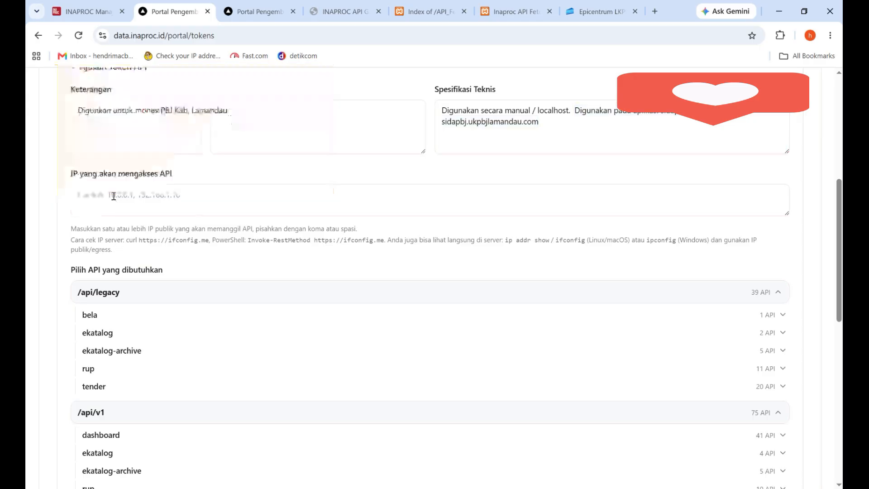
left_click(113, 195)
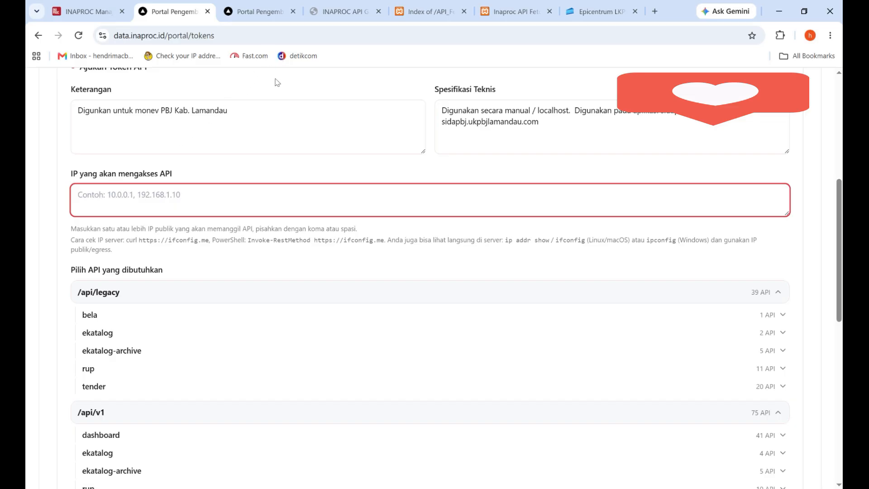
left_click(655, 14)
left_click_drag(593, 14, 235, 15)
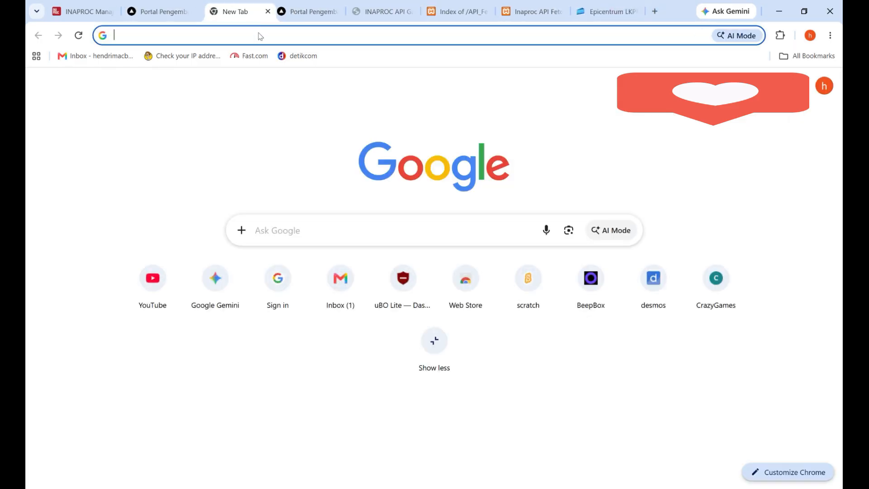
left_click(184, 58)
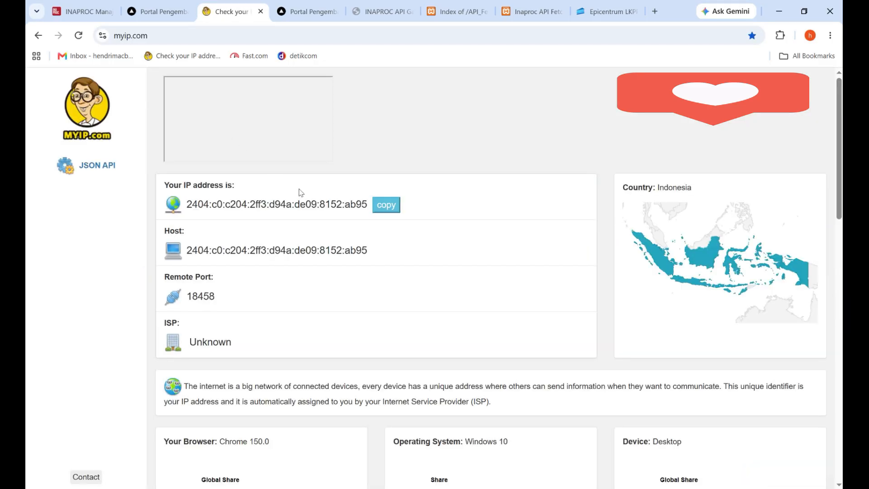
left_click_drag(193, 205, 340, 222)
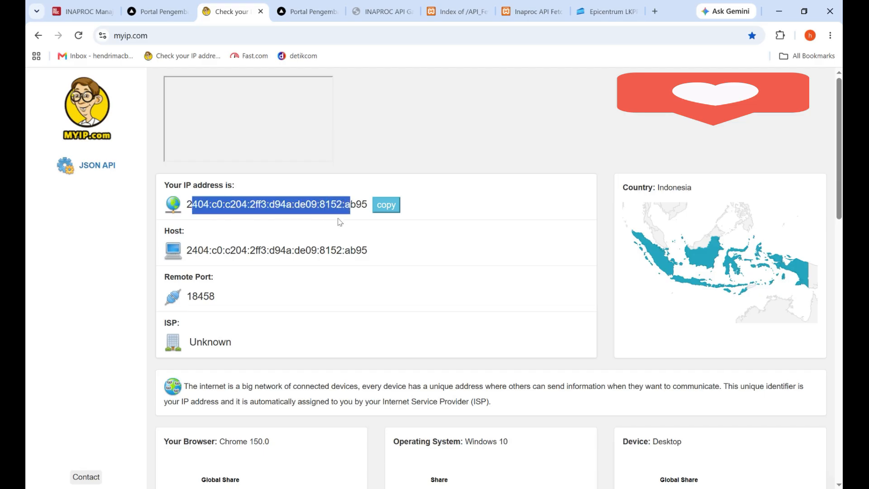
- Search Google for "what is my ip address ipv4" and open the whatismyipaddress.com result in its own tab
left_click(239, 36)
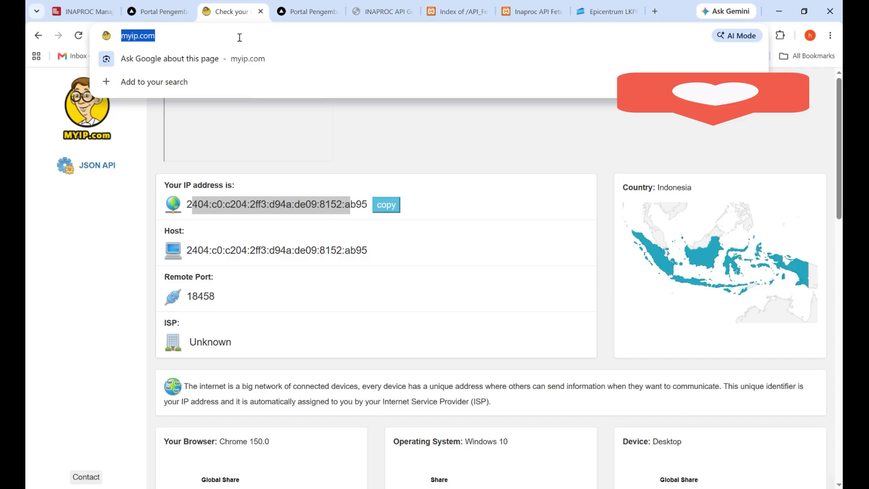
type("what")
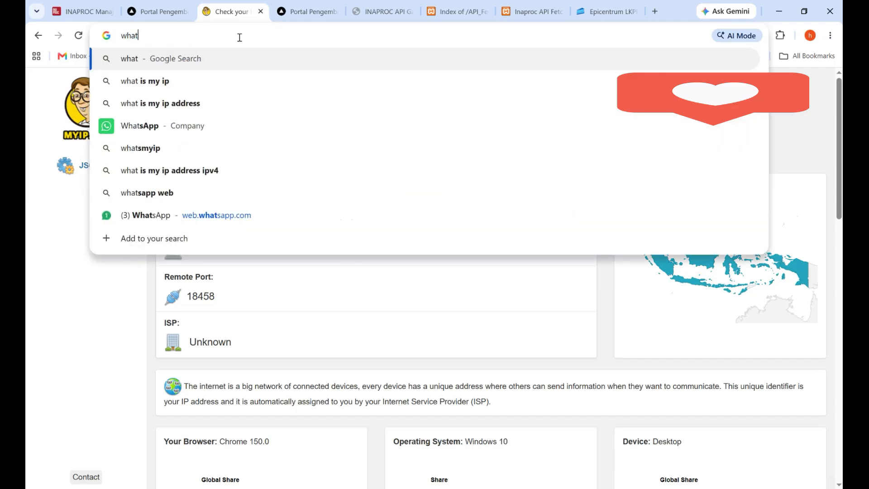
key("Down")
key("Down")
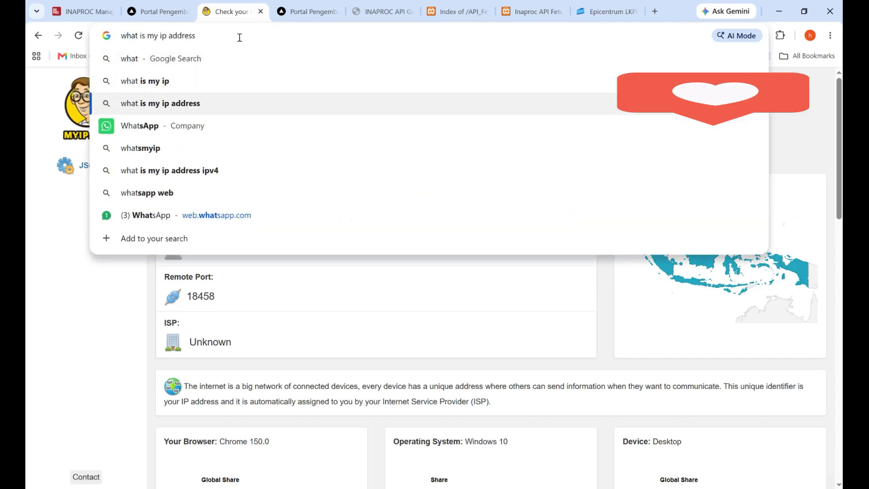
key("Down")
key("Down")
key("Down")
key("Return")
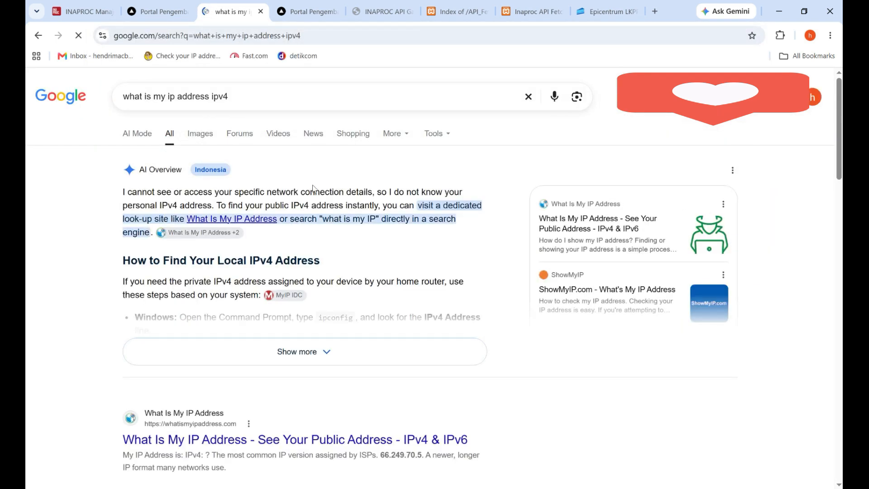
scroll(281, 293, "down", 3)
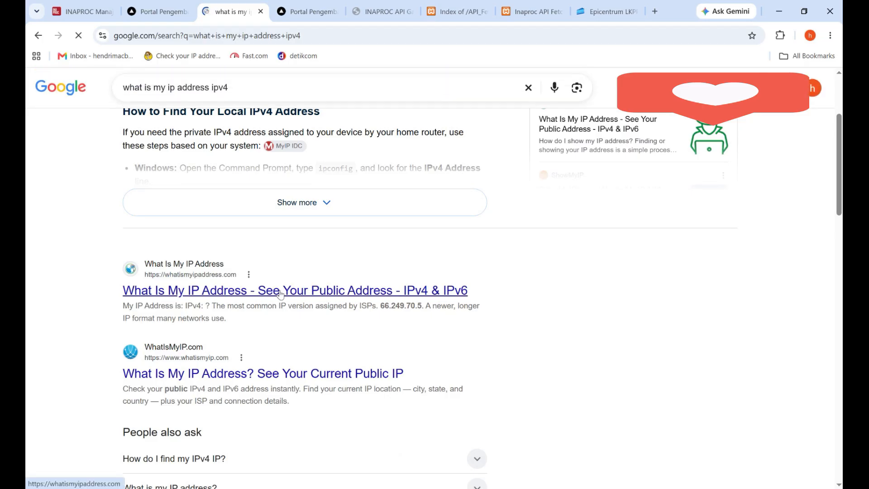
middle_click(280, 290)
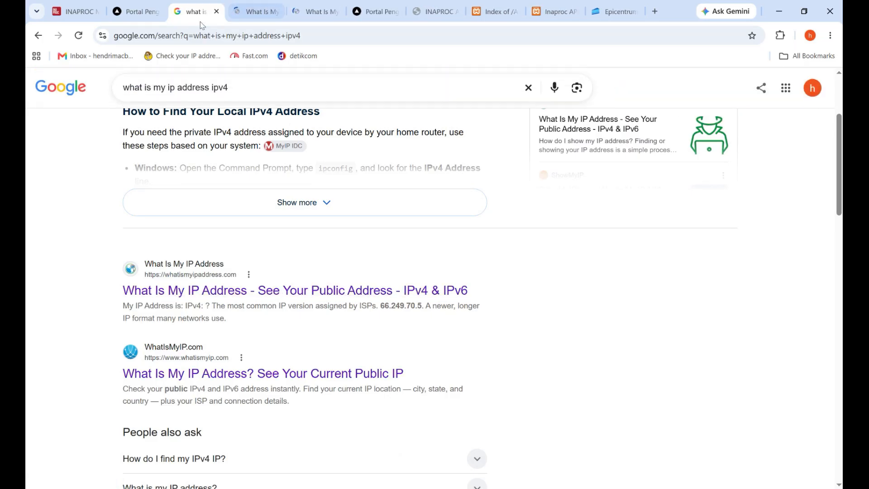
left_click(244, 14)
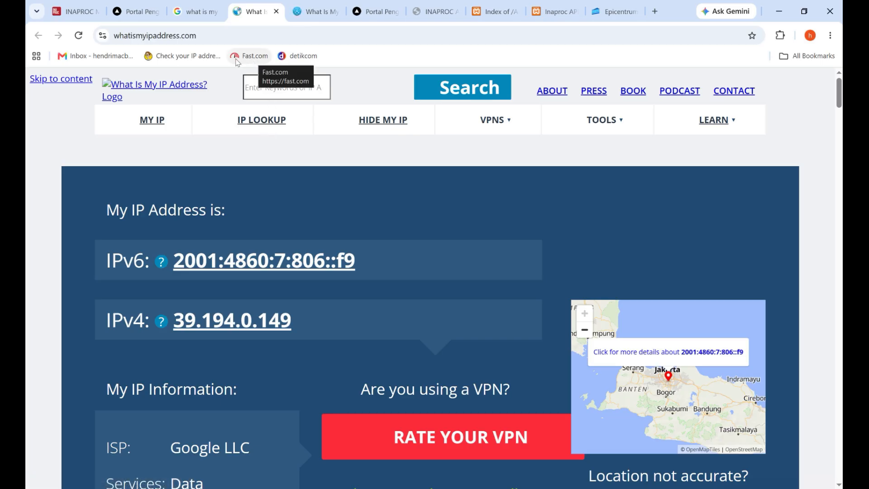
scroll(258, 232, "down", 2)
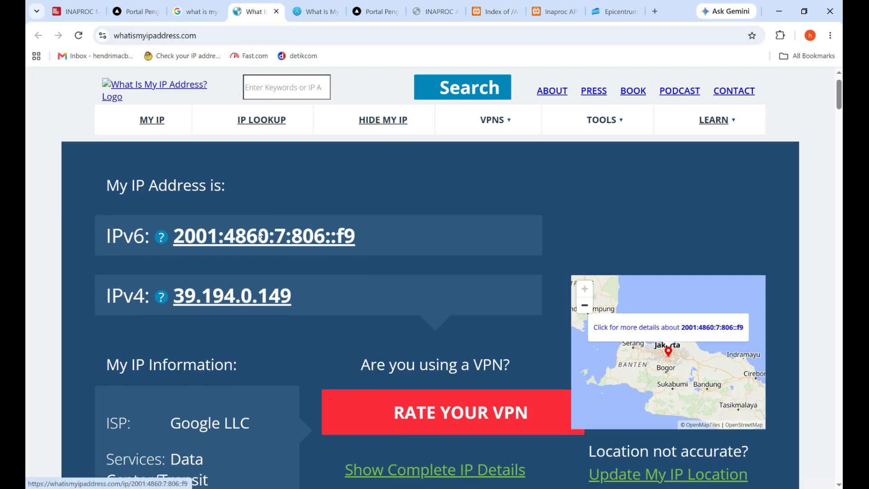
scroll(276, 218, "up", 1)
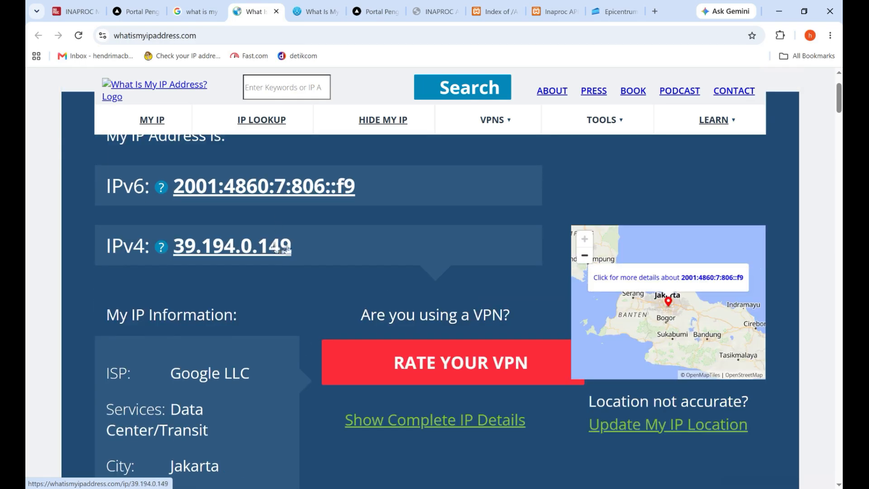
left_click_drag(291, 249, 174, 246)
right_click(179, 246)
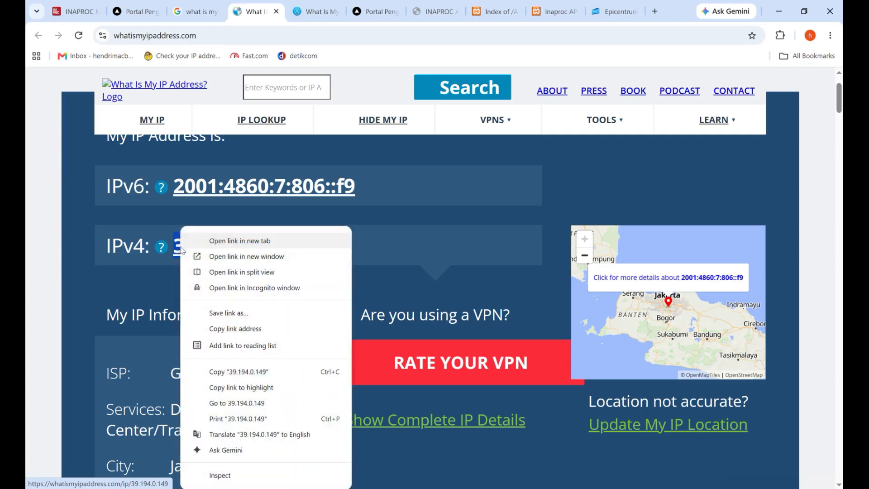
left_click(249, 372)
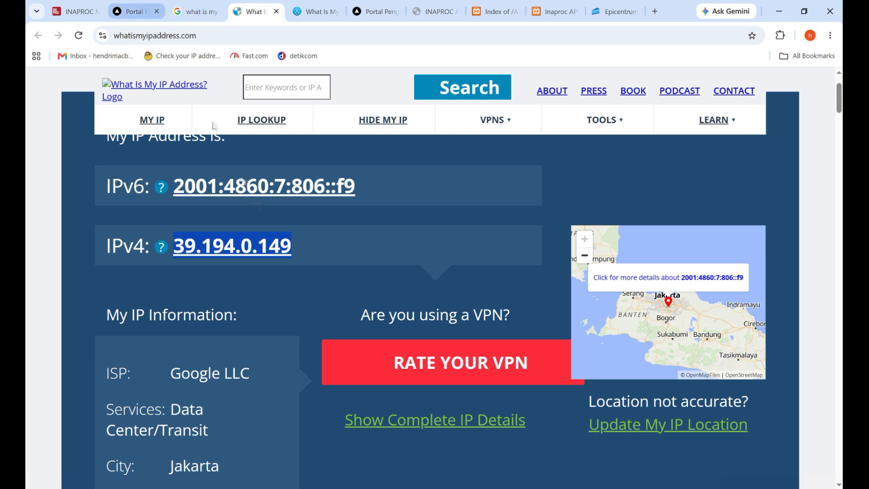
left_click(131, 11)
left_click(174, 190)
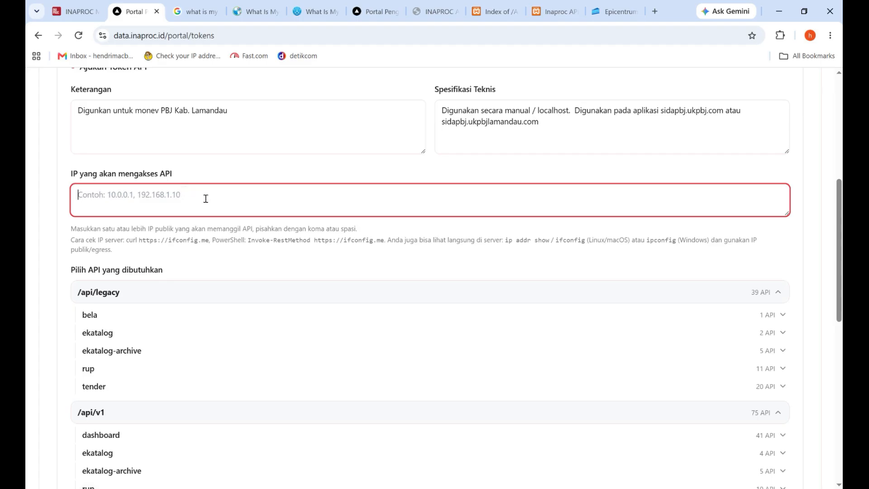
key("ctrl+v")
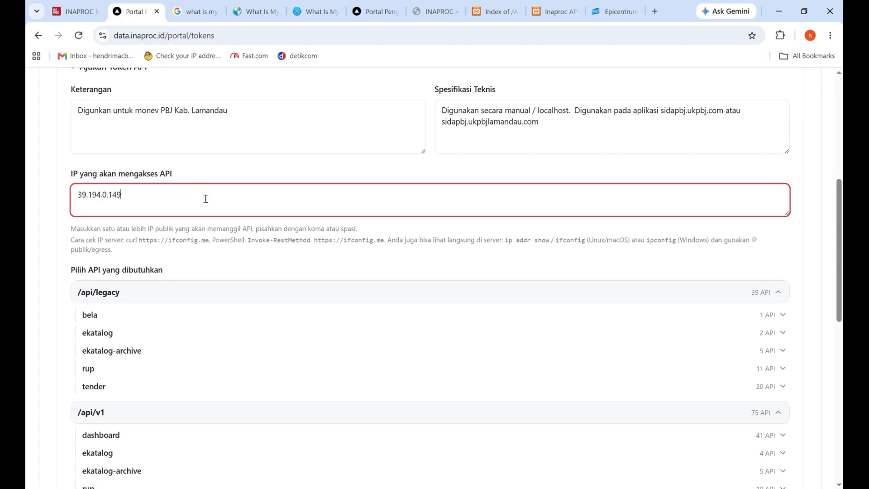
- Add a second IP address, 36.36.1.20, after the first one, separated by a space
right_click(165, 199)
left_click(164, 198)
type("6.36.1.20")
- Review the active token's allowed IP addresses and compare them with the IP addresses entered in the new request
scroll(302, 181, "up", 6)
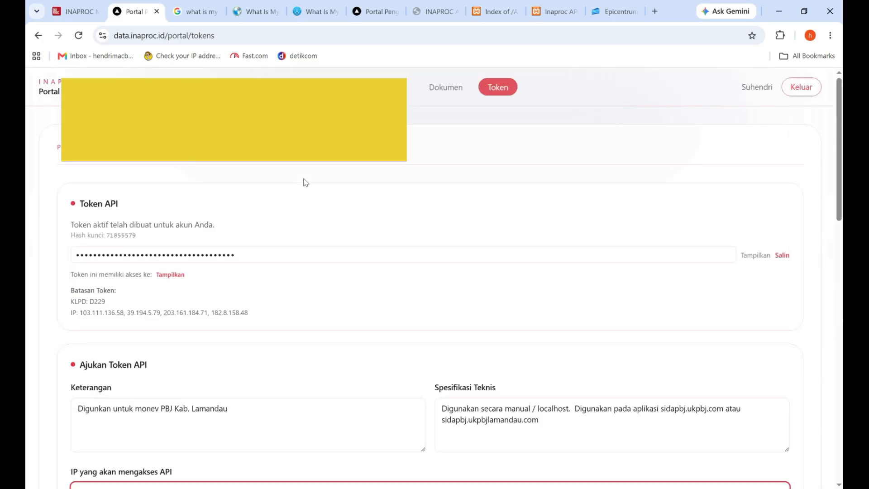
scroll(305, 180, "down", 5)
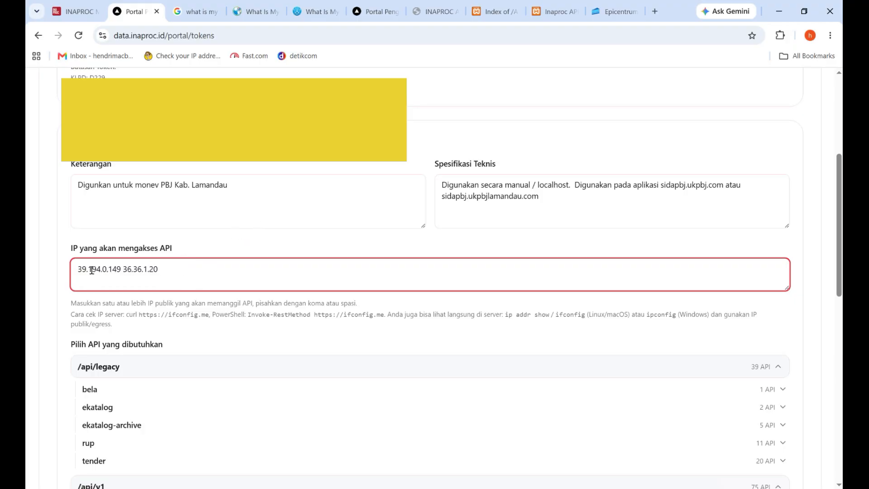
left_click_drag(74, 270, 161, 270)
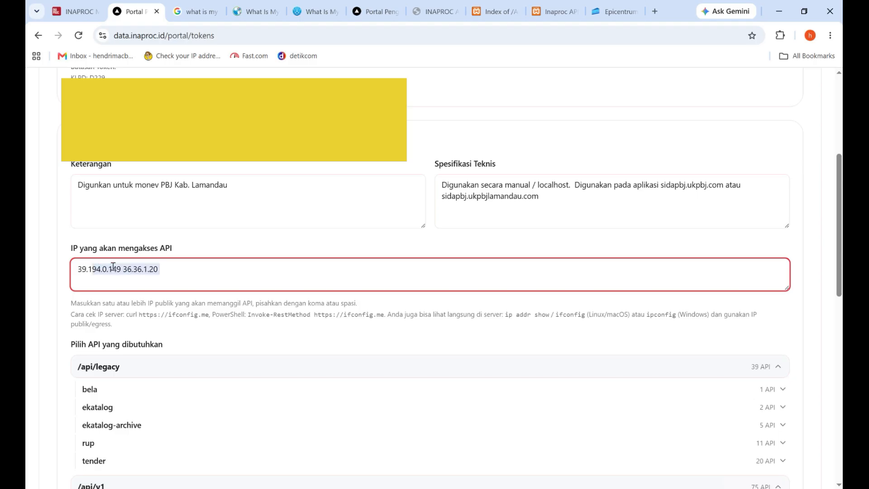
left_click(196, 256)
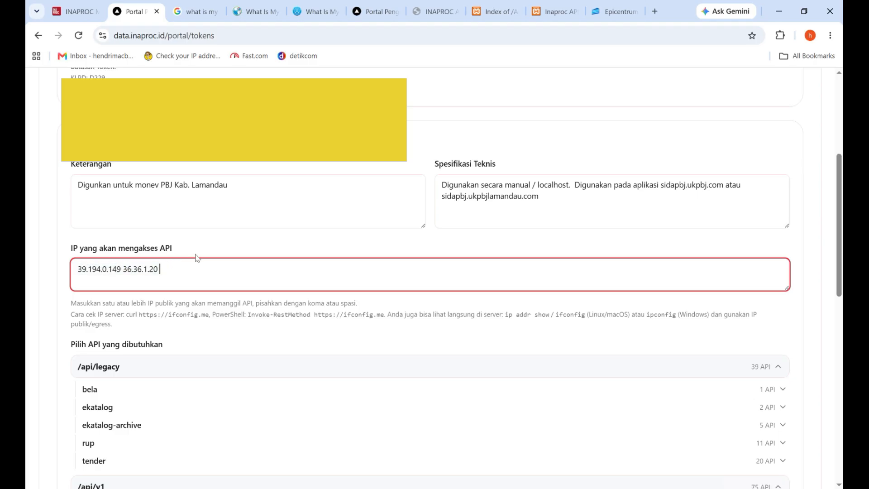
left_click(197, 255)
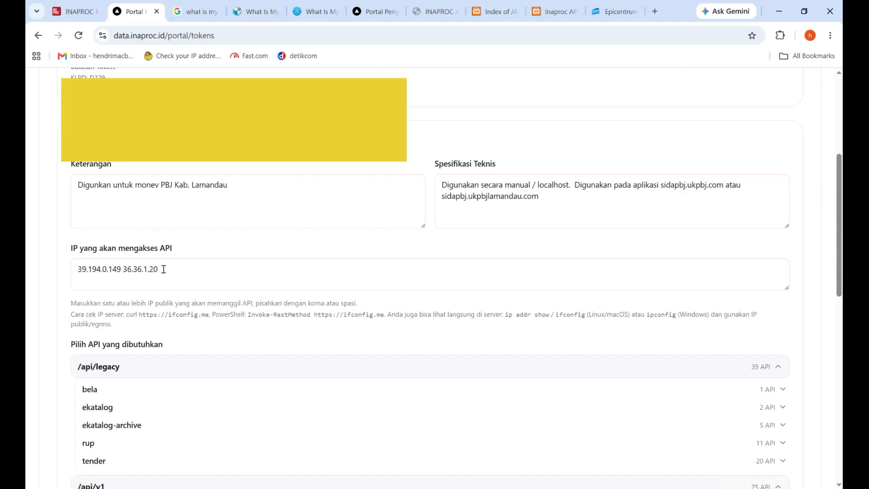
left_click_drag(164, 269, 211, 248)
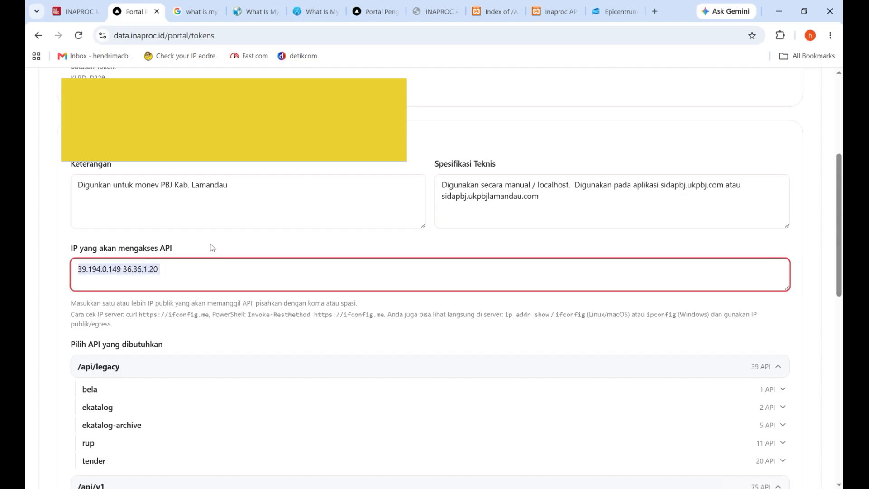
left_click(215, 246)
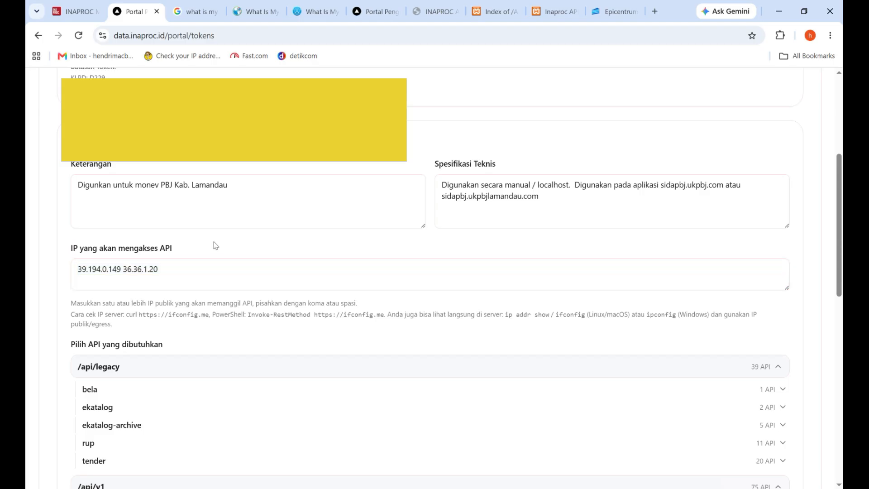
- Expand the dashboard group under /api/v1 and examine the API groups offered for the token request
scroll(215, 242, "down", 2)
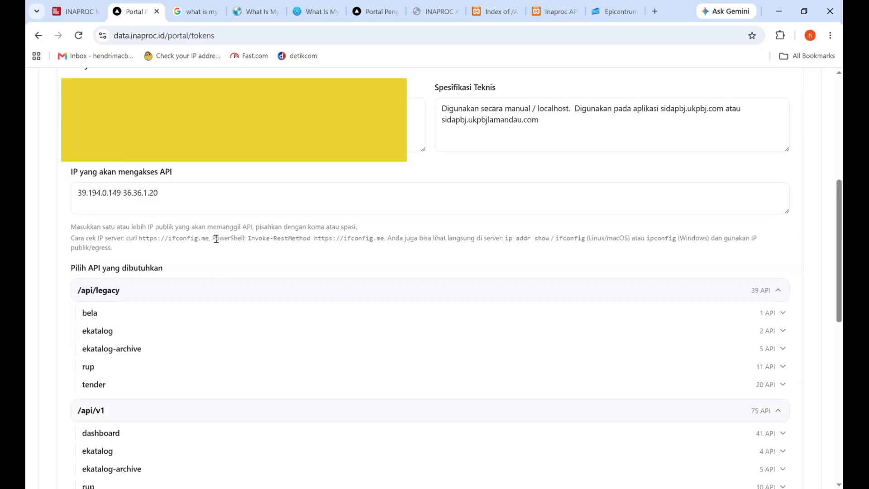
scroll(214, 242, "down", 4)
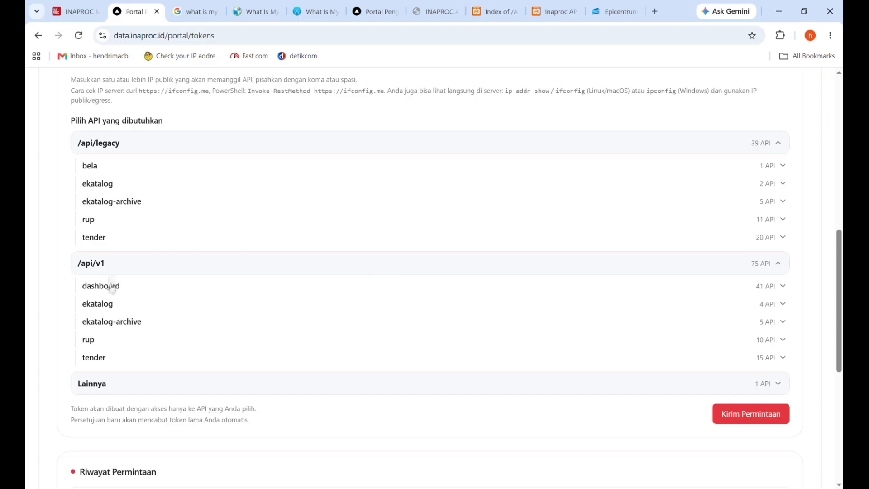
left_click(769, 294)
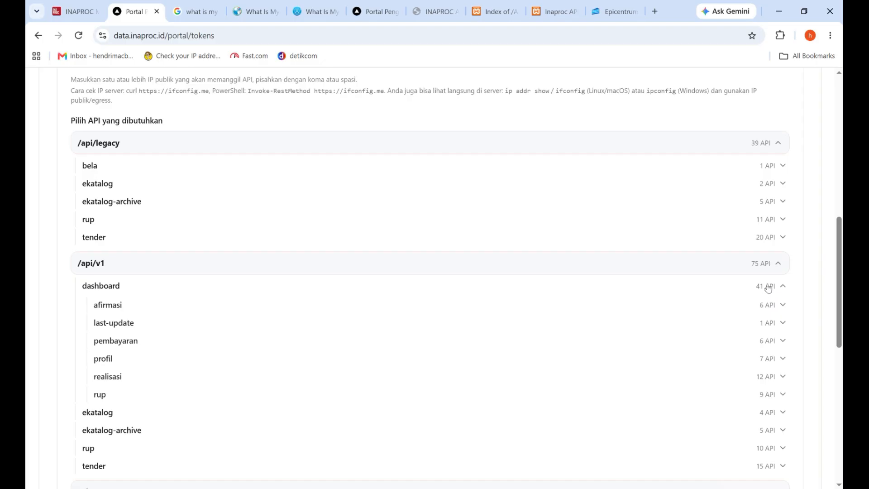
left_click_drag(839, 262, 839, 263)
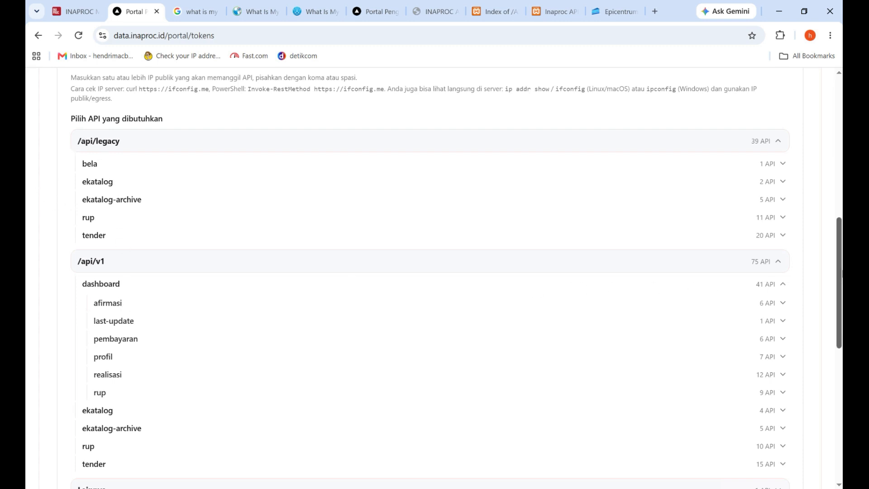
left_click_drag(842, 273, 842, 274)
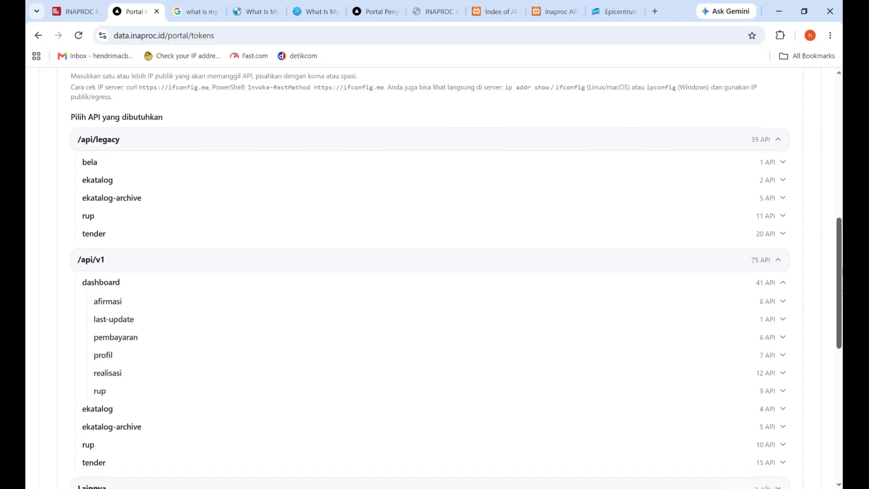
scroll(840, 269, "down", 2)
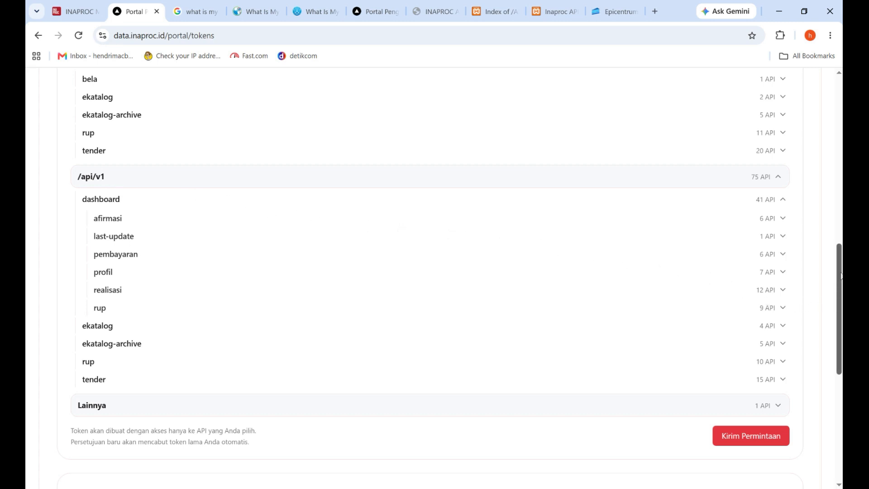
scroll(497, 268, "up", 1)
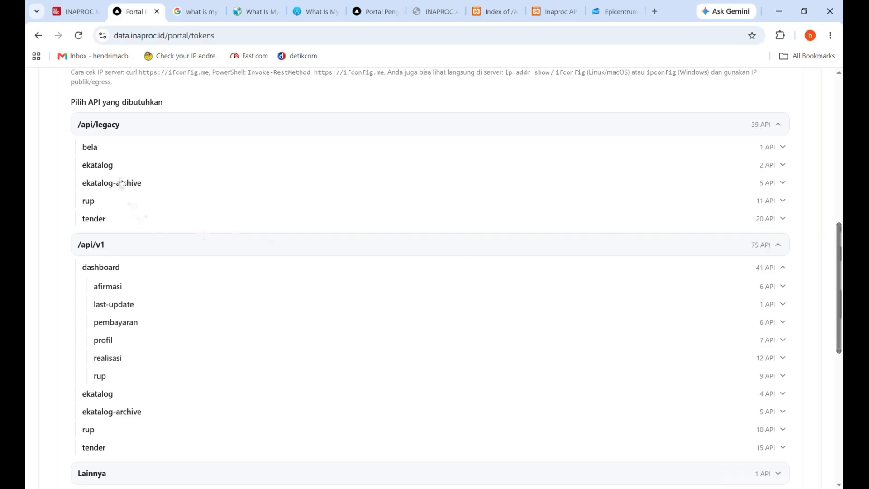
- Under /api/legacy, select bela's toko-daring-realisasi API and ekatalog's paket-e-purchasing and penyedia-detail APIs
left_click(117, 152)
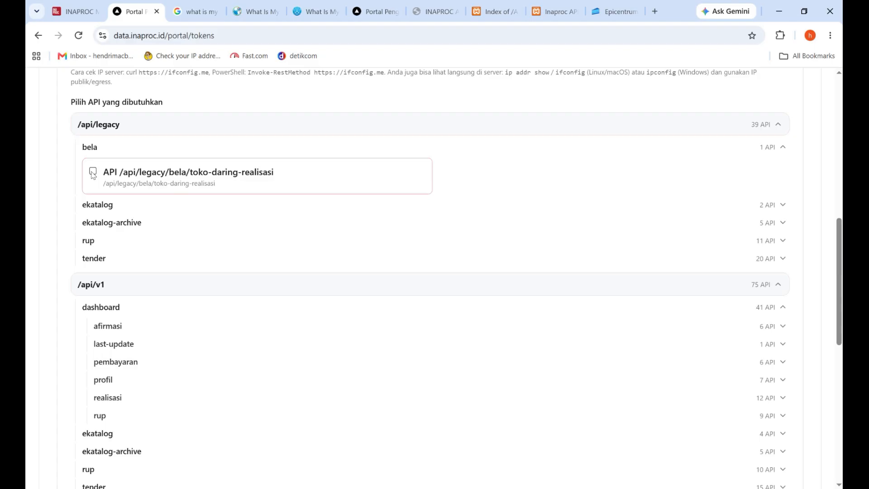
left_click(93, 172)
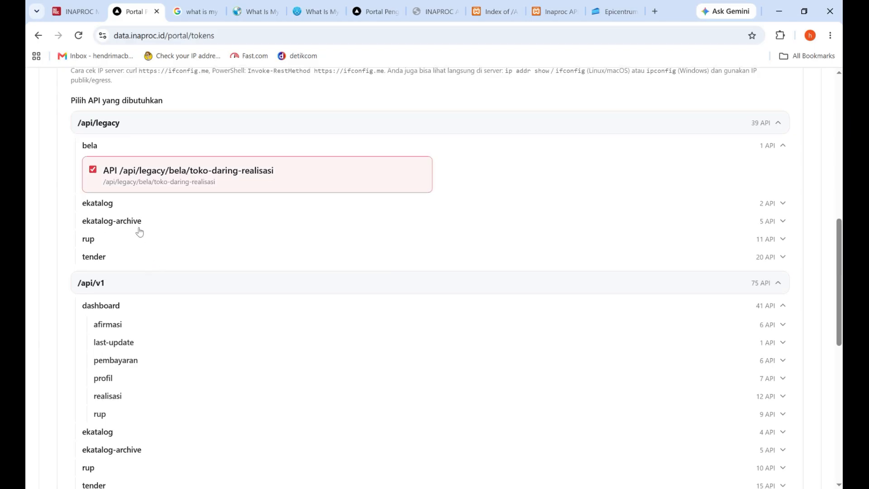
scroll(141, 205, "down", 3)
scroll(235, 212, "up", 3)
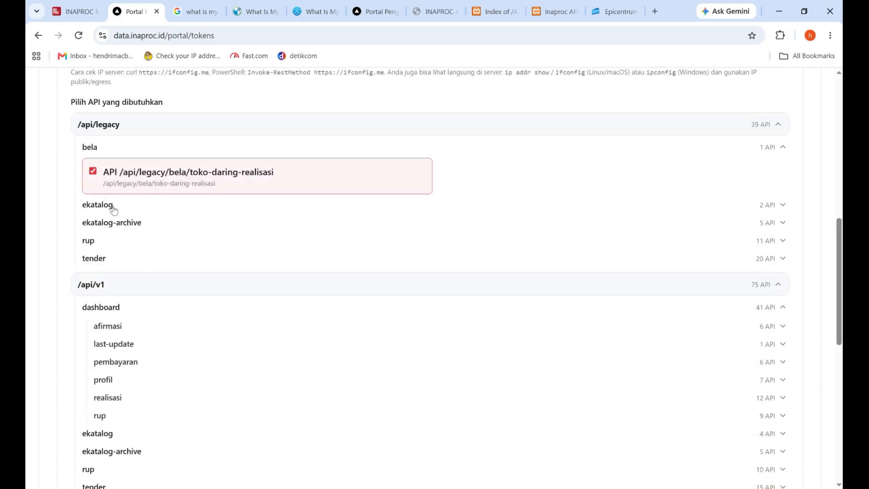
left_click(138, 214)
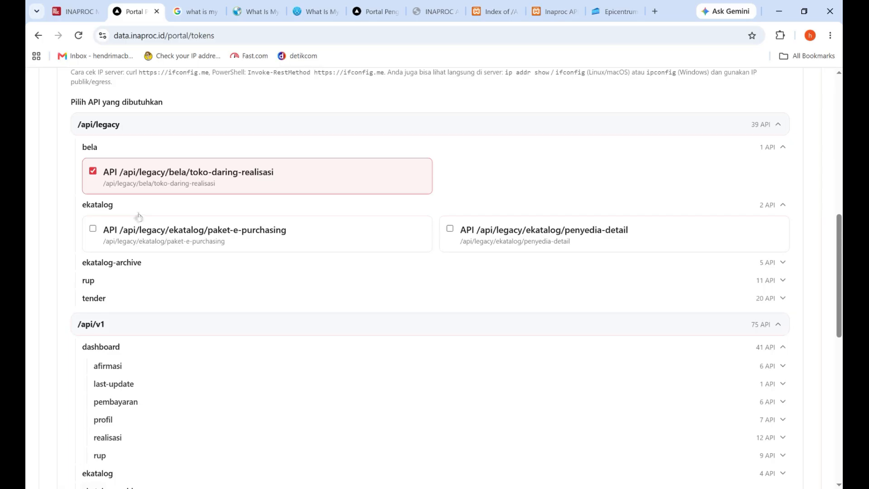
left_click(93, 229)
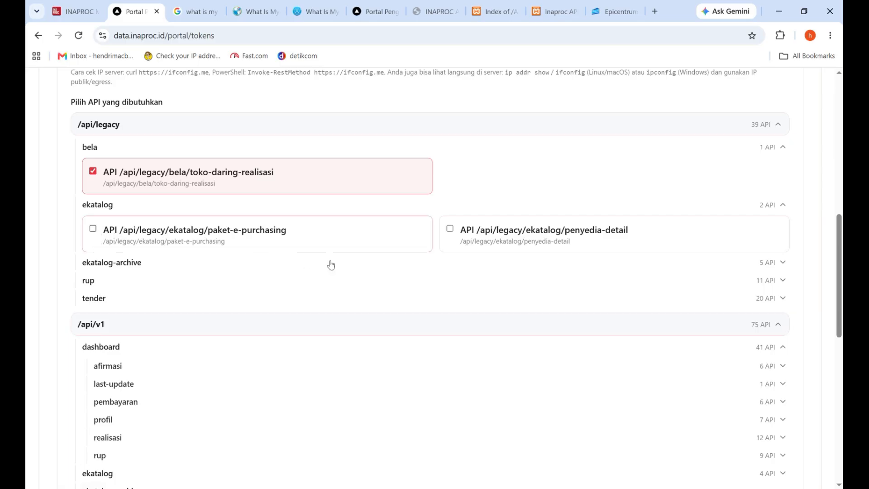
- Select all legacy ekatalog-archive APIs: instansi-satker, komoditas-detail, paket-e-purchasing, penyedia-detail and penyedia-distributor-detail
left_click(114, 266)
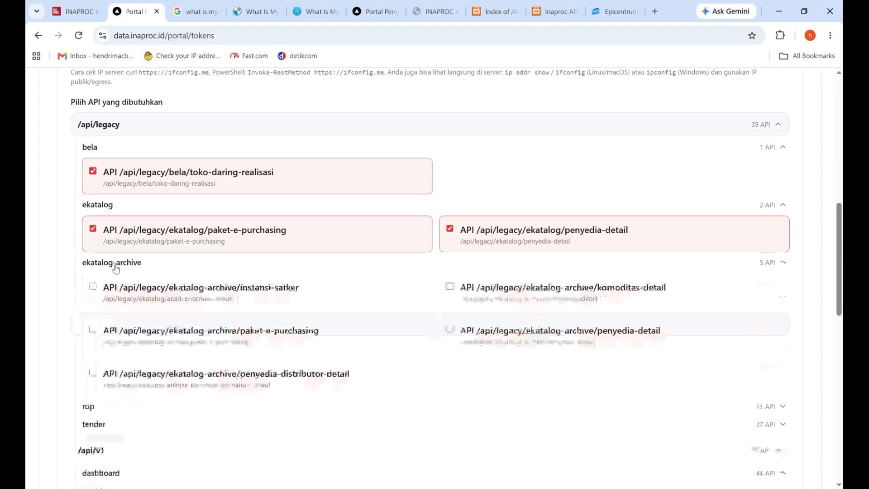
left_click(89, 293)
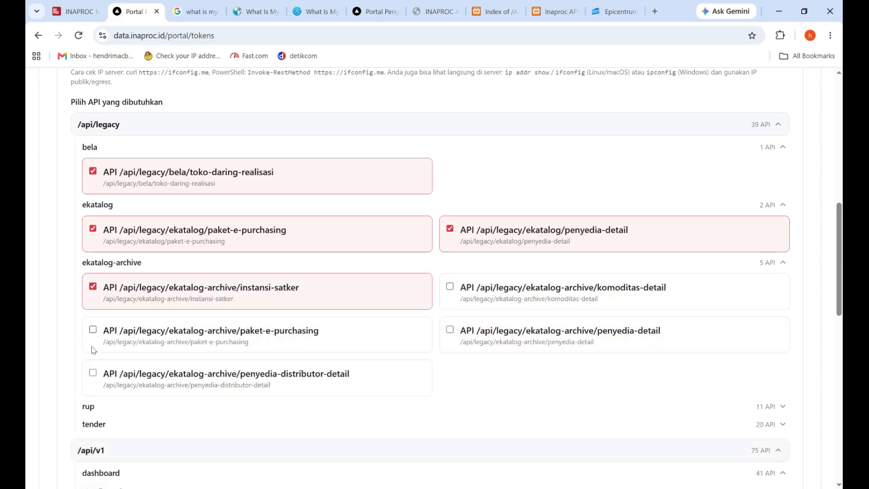
left_click(93, 373)
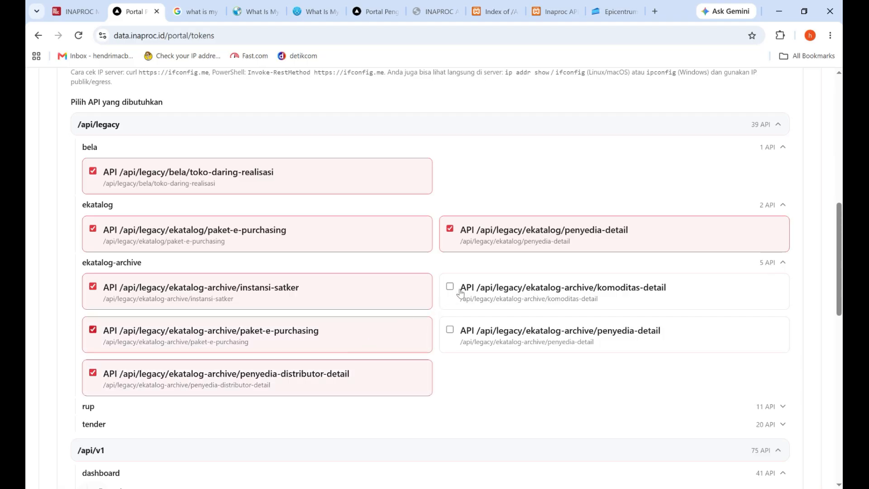
left_click(454, 333)
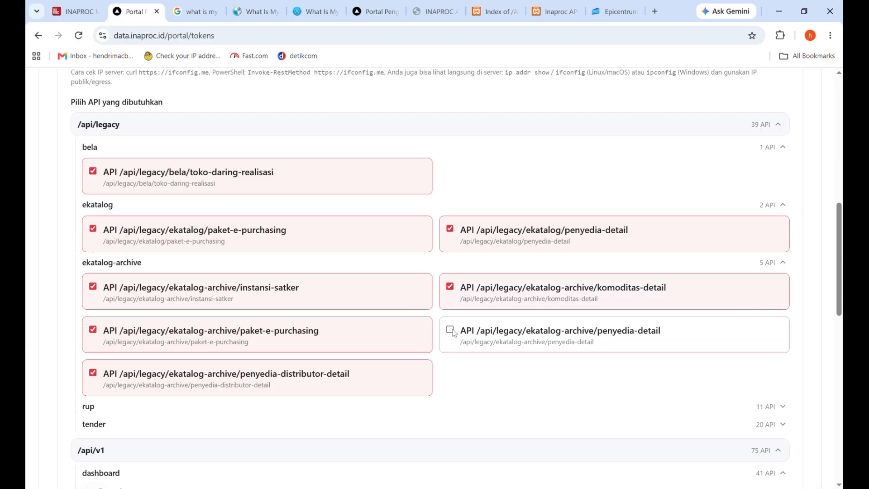
left_click(452, 332)
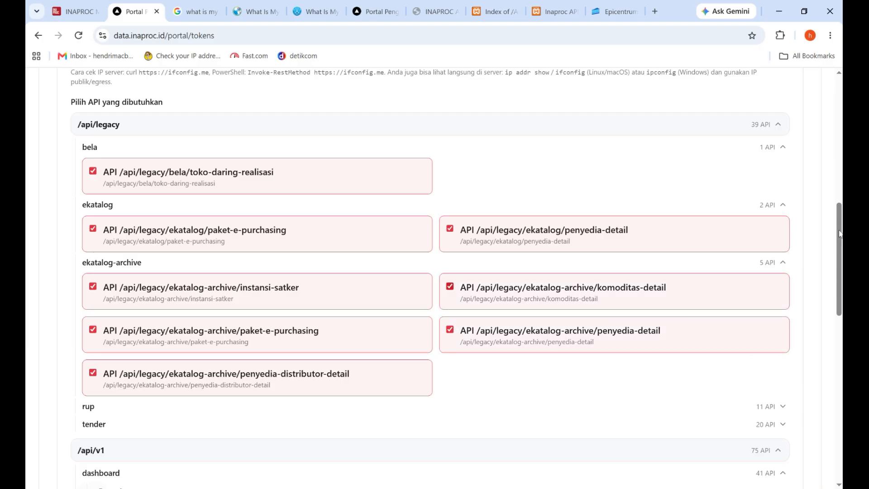
- Check the filled-in request details and selected APIs, and expand the Lainnya group to view its /api/v1/master/program option
left_click(840, 247)
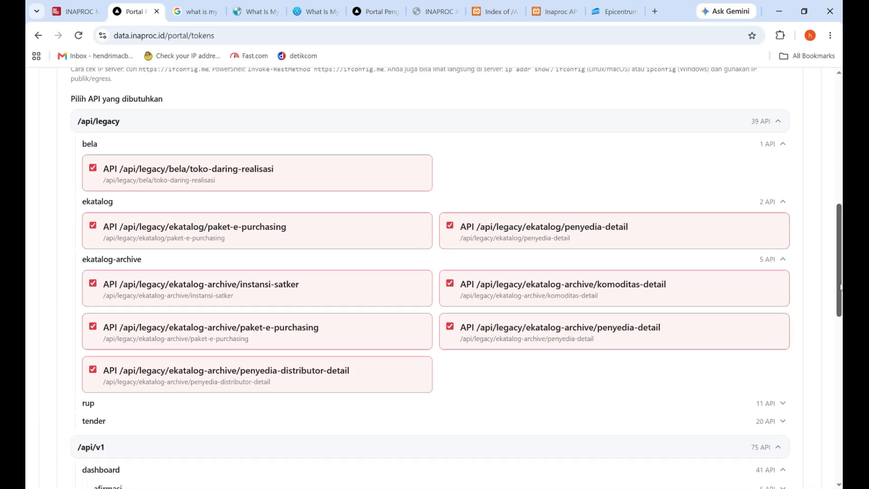
left_click_drag(840, 286, 840, 289)
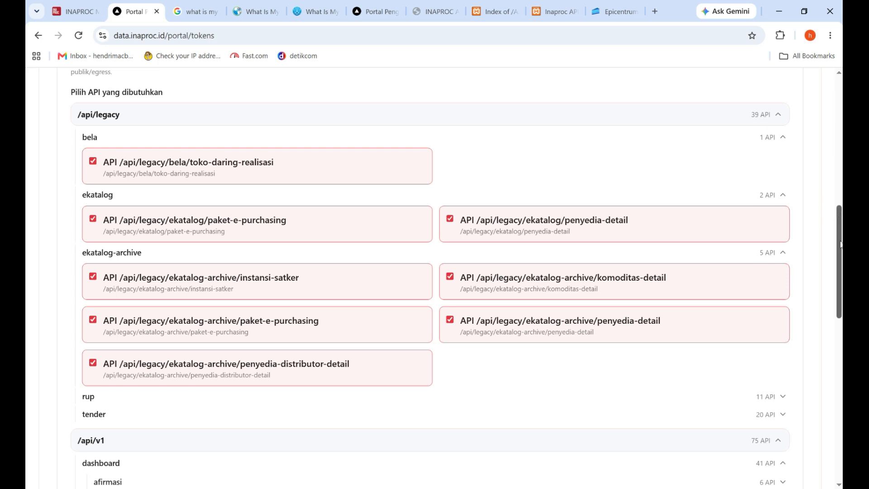
scroll(838, 254, "down", 1)
scroll(836, 254, "down", 4)
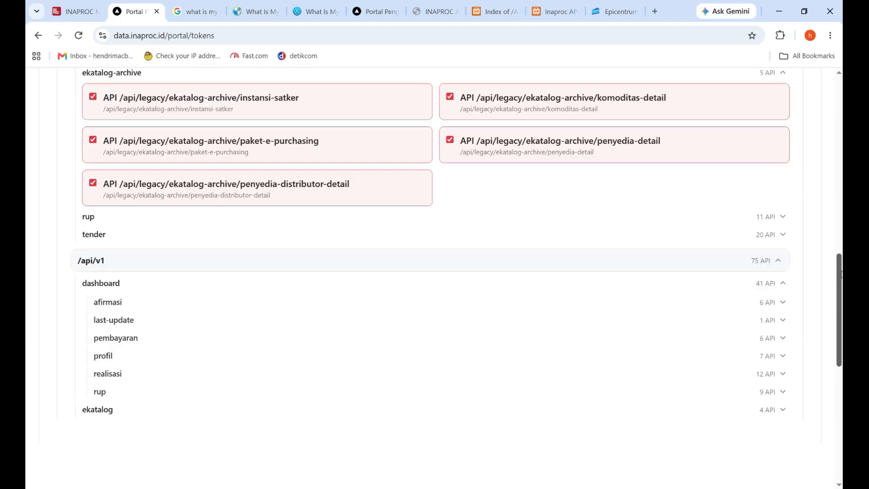
scroll(558, 294, "up", 8)
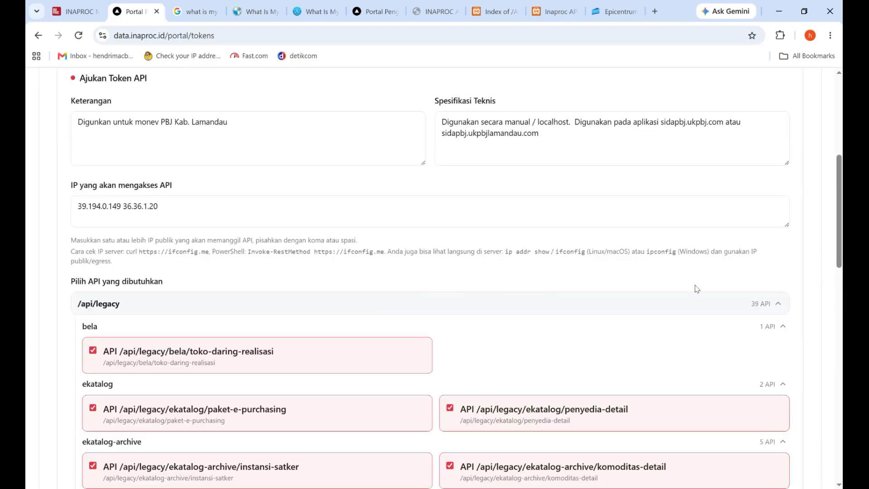
scroll(696, 289, "down", 10)
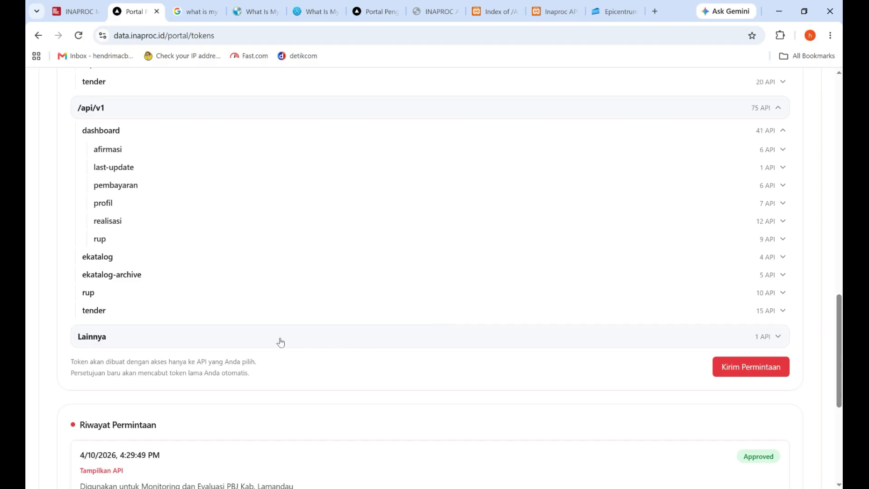
left_click(224, 337)
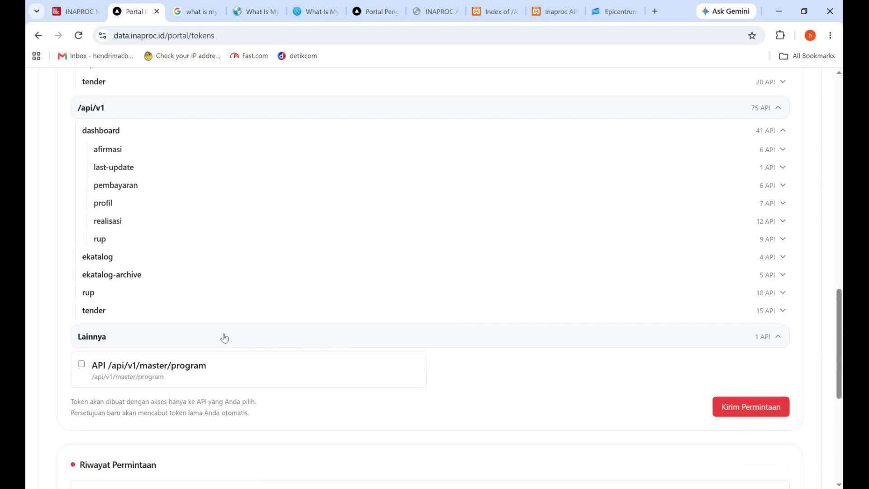
left_click(81, 364)
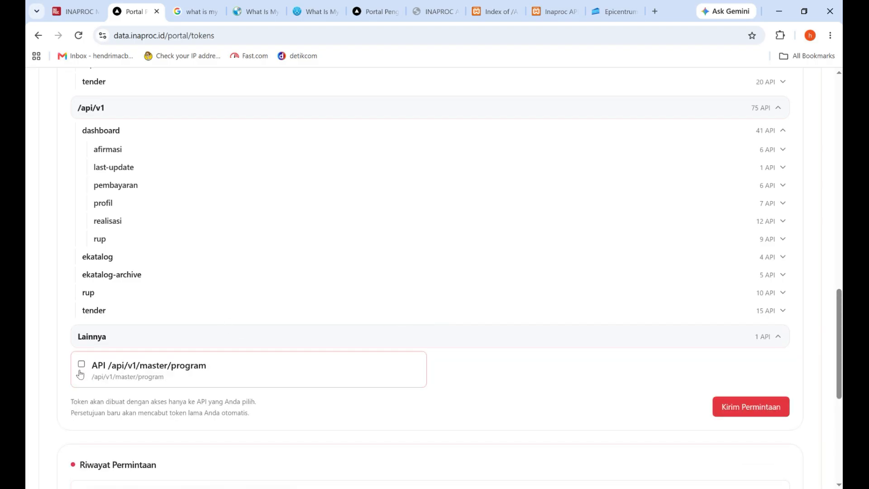
- Select all afirmasi APIs under the /api/v1 dashboard: geo/eselon, geo/instansi, geo/jenis, geo/satker, summary and table
left_click(128, 153)
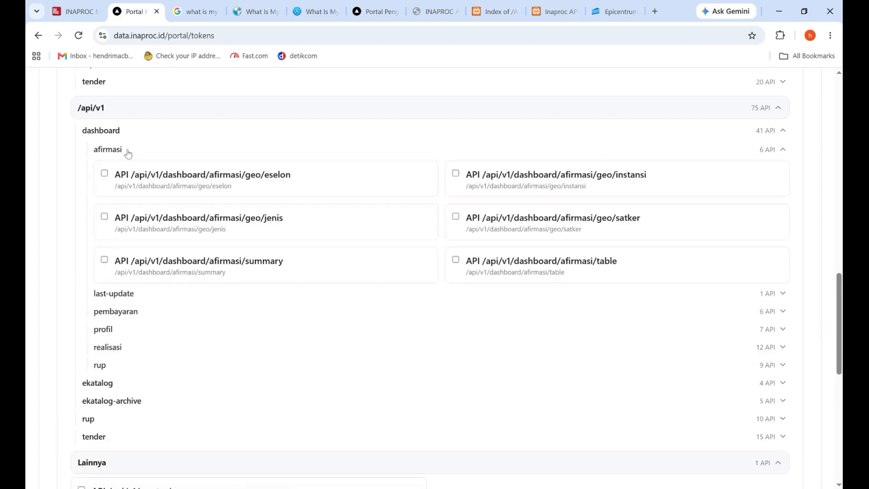
left_click(103, 176)
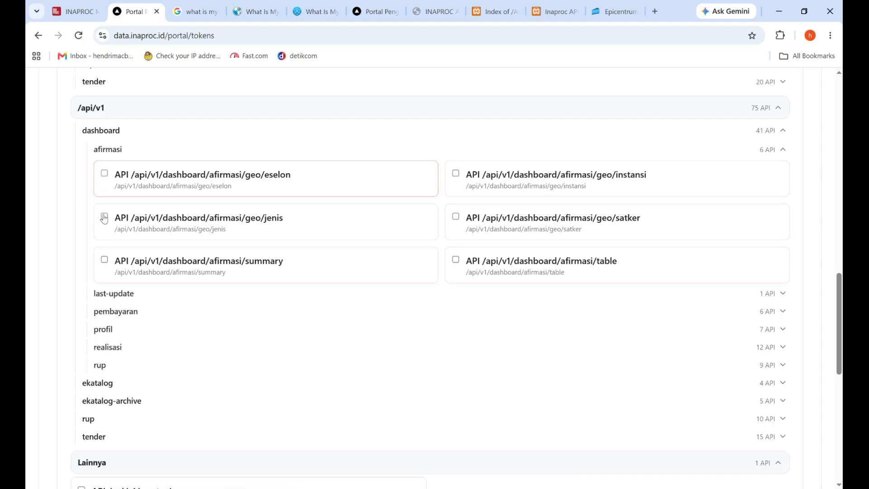
left_click(104, 261)
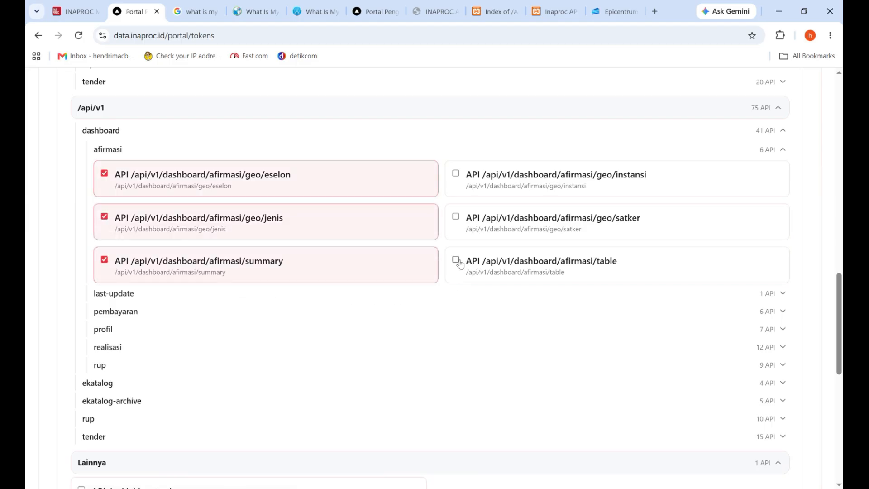
left_click(456, 218)
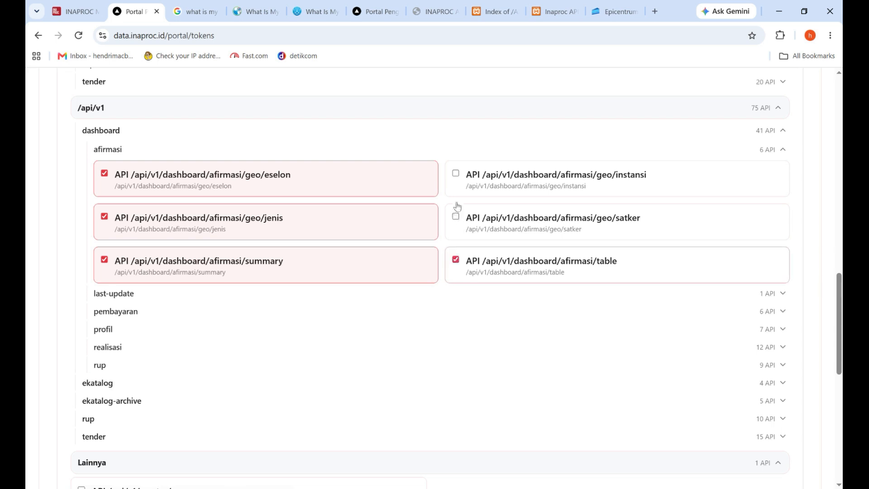
left_click(455, 174)
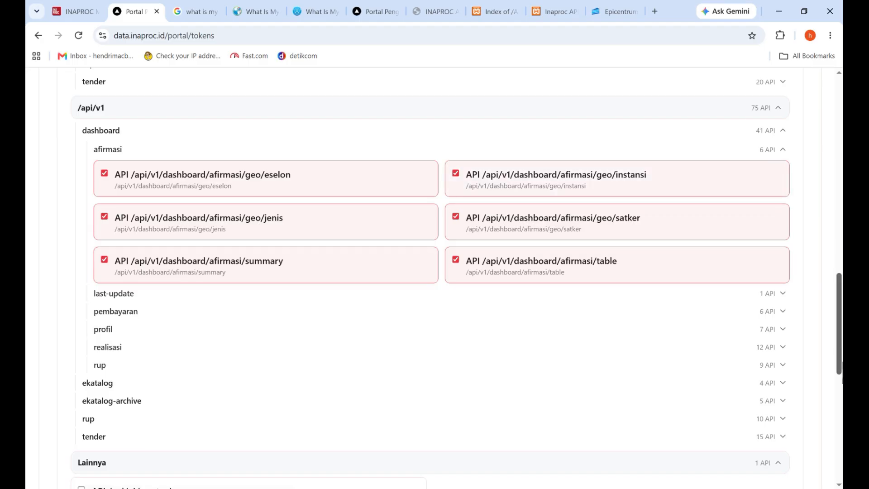
- Review the Riwayat Permintaan request history and look back over the completed token request form
scroll(690, 377, "down", 8)
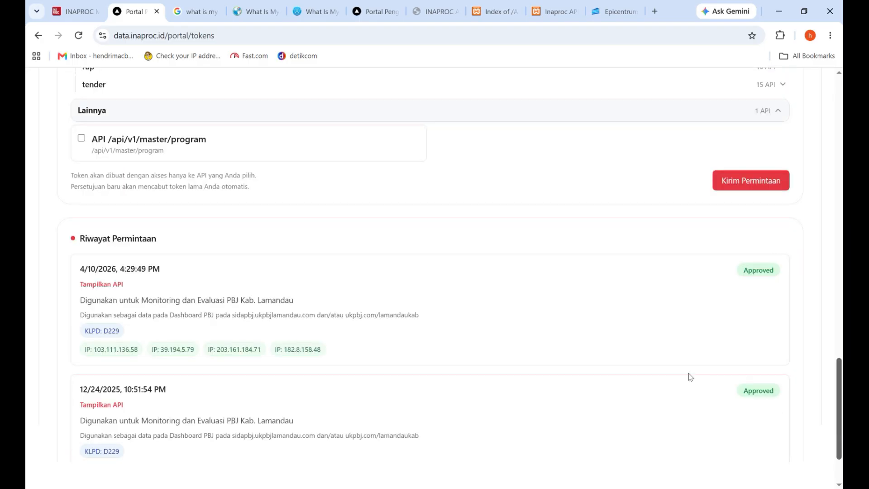
scroll(679, 251, "down", 2)
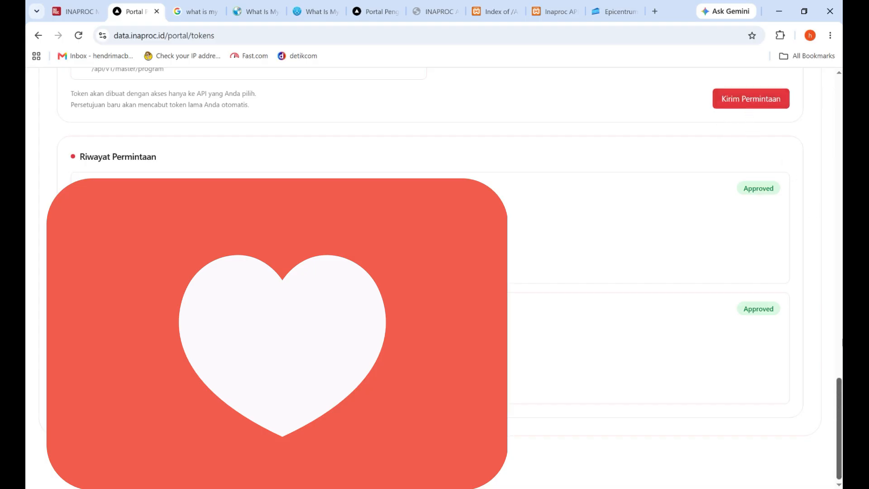
scroll(832, 145, "up", 10)
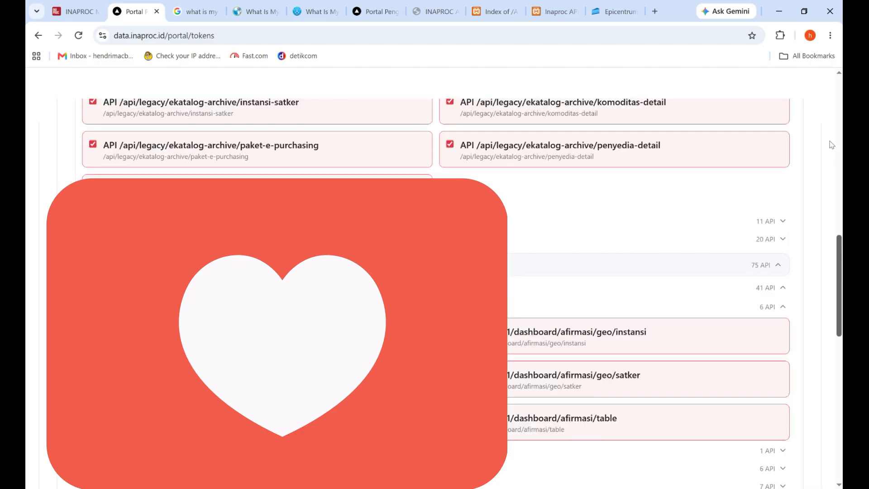
scroll(831, 122, "up", 10)
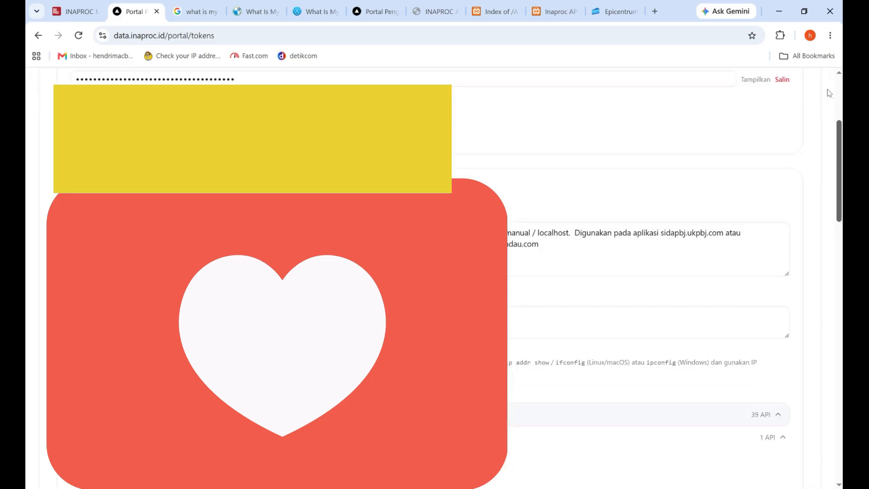
scroll(829, 93, "up", 4)
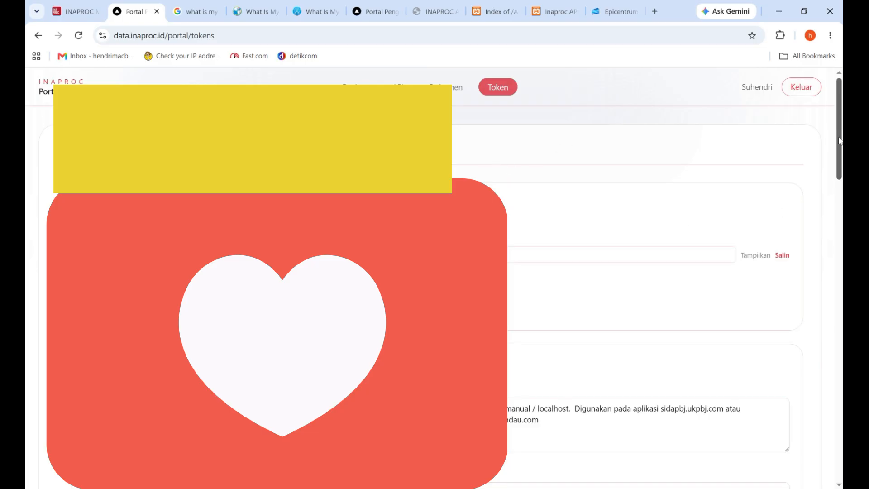
scroll(839, 162, "down", 1)
scroll(837, 371, "down", 15)
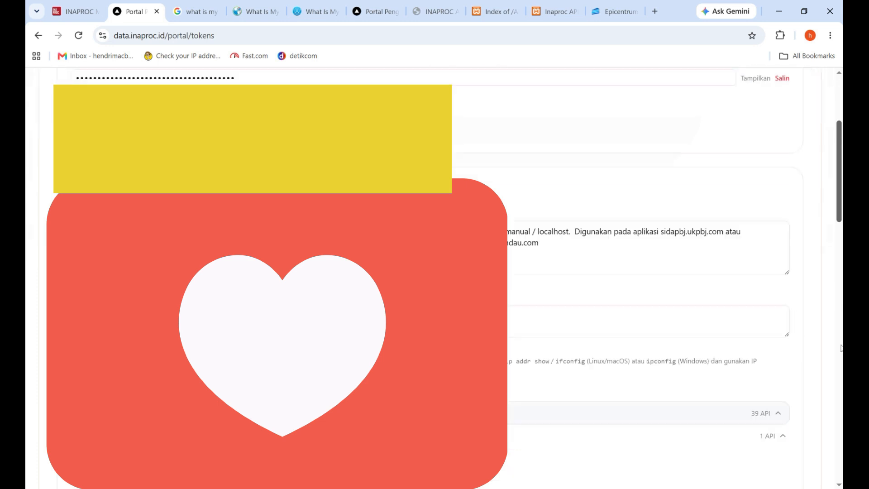
- Look over the token request page down to its request history, and open the Dokumen page of INAPROC API Gateway documentation
scroll(835, 451, "down", 7)
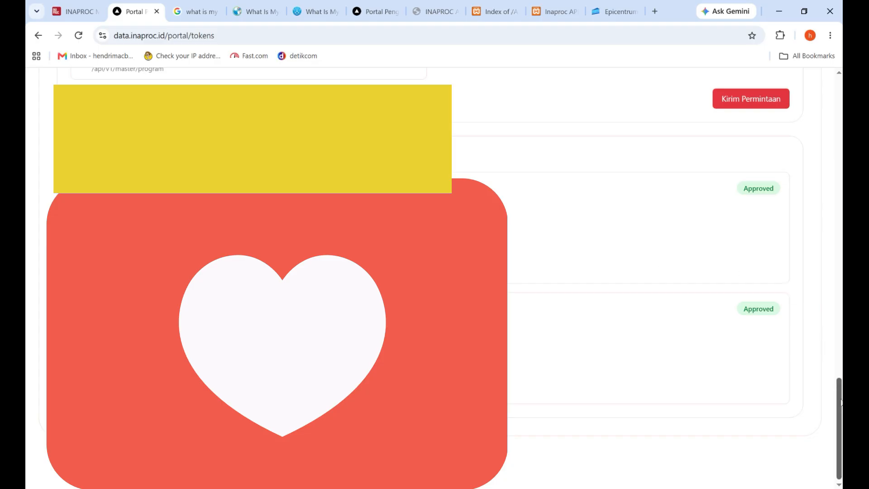
left_click_drag(840, 410, 840, 82)
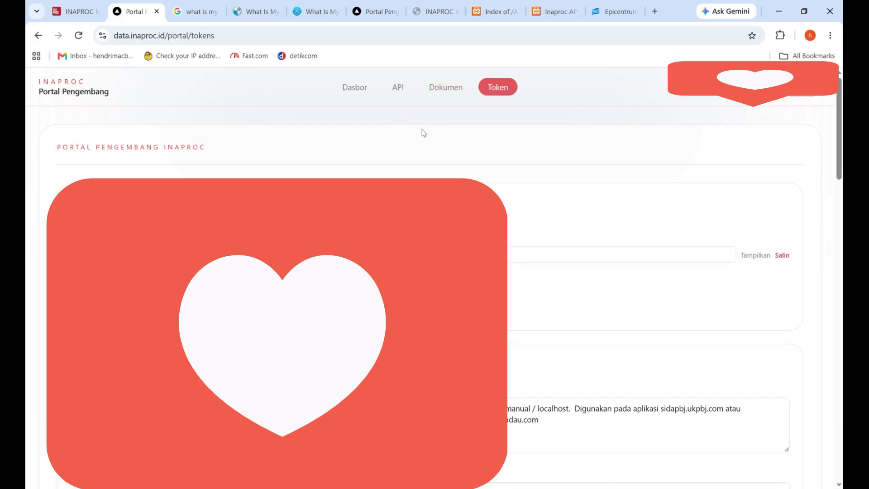
left_click(448, 92)
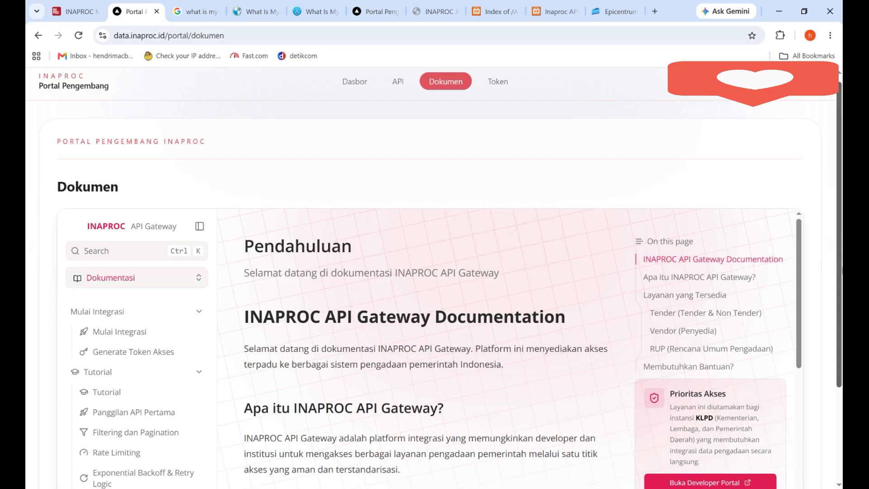
scroll(434, 278, "down", 1)
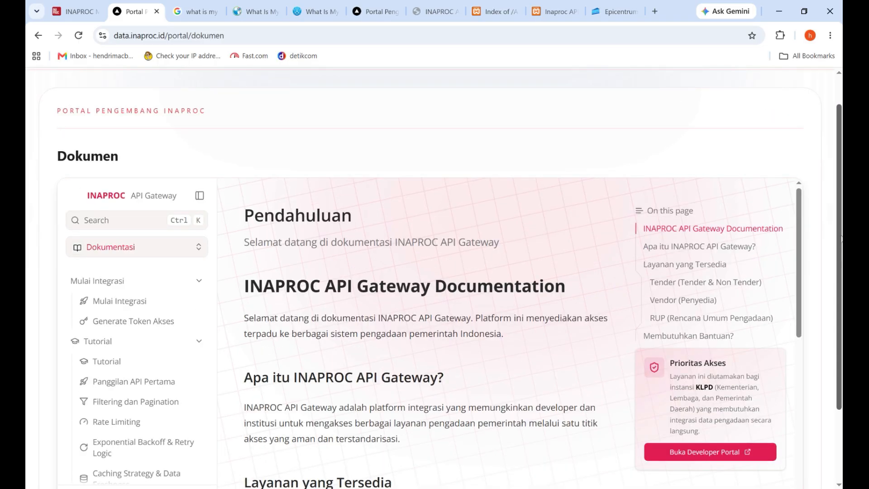
scroll(834, 153, "up", 1)
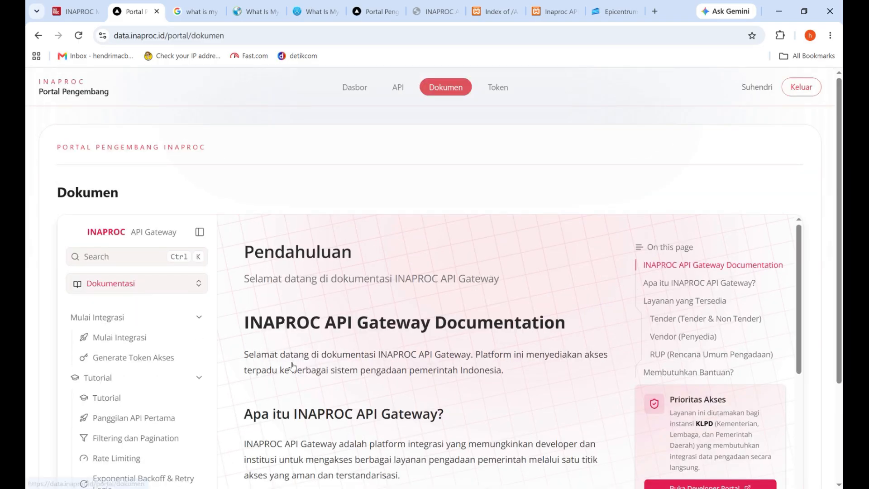
- Look over the Mulai Integrasi and Tutorial topics and the Pendahuluan text in the API Gateway documentation
left_click(131, 360)
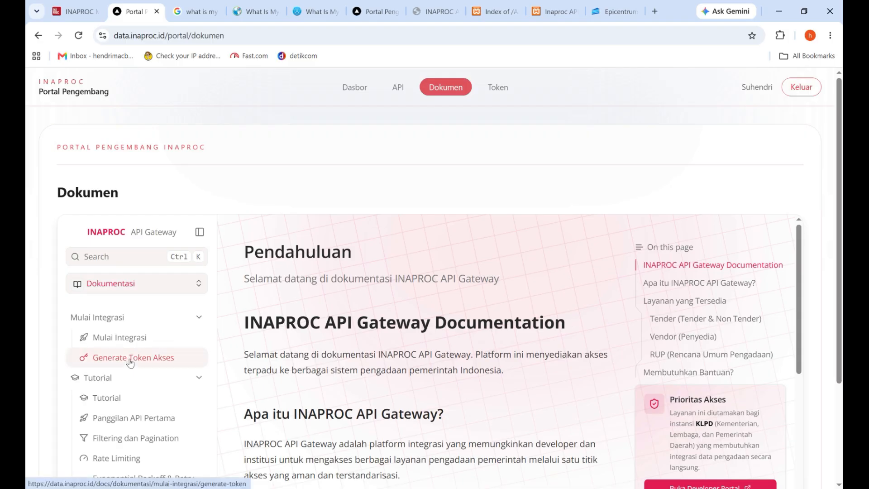
left_click(129, 403)
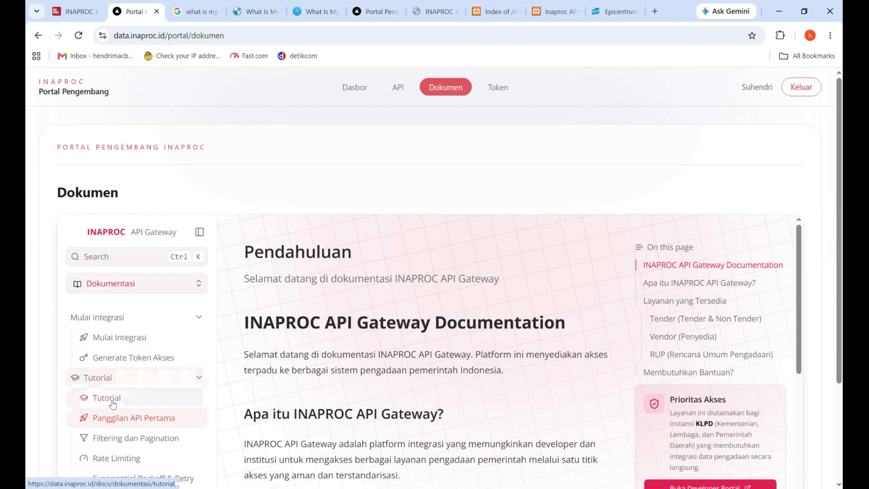
left_click(126, 419)
left_click(122, 440)
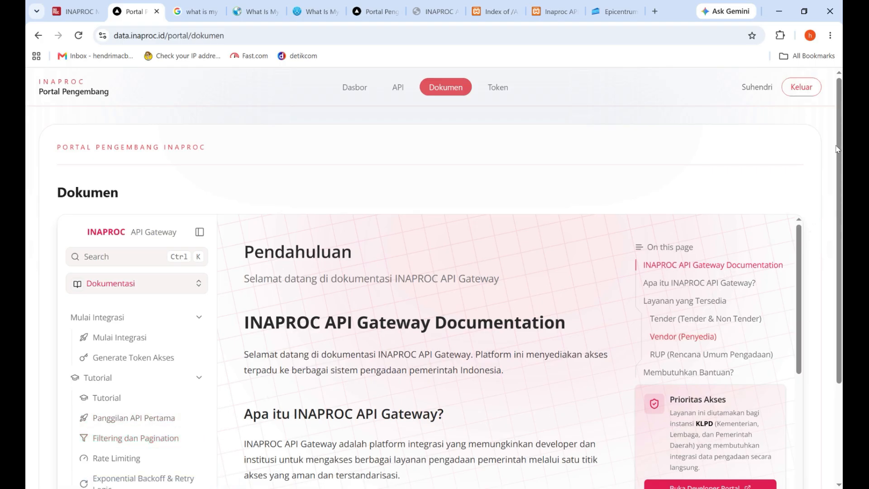
left_click_drag(840, 190, 841, 301)
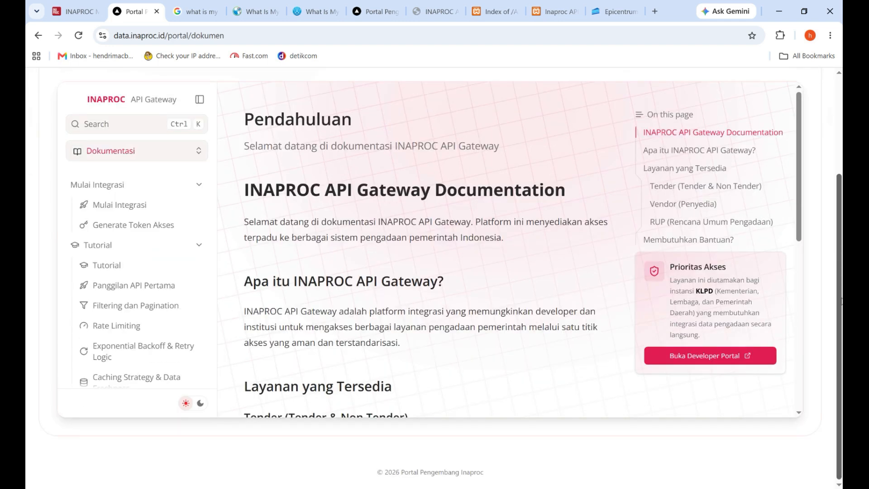
left_click(840, 93)
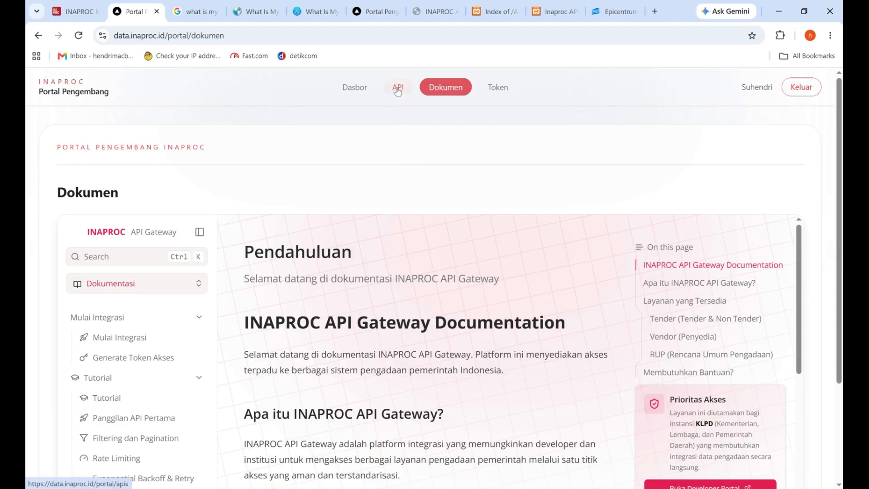
- Open the API Playground and review the instansi-satker endpoint's kode_klpd, limit and cursor parameters, including the maximum row limit
left_click(398, 90)
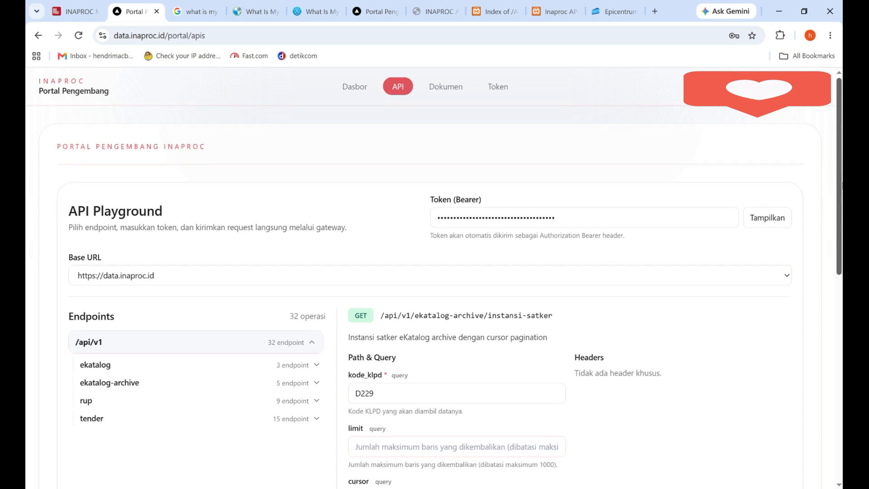
scroll(489, 181, "down", 3)
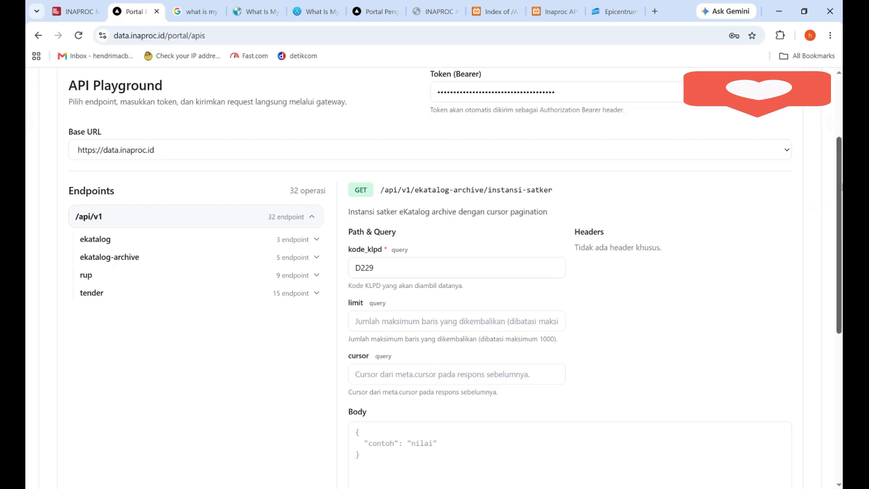
left_click_drag(840, 193, 840, 195)
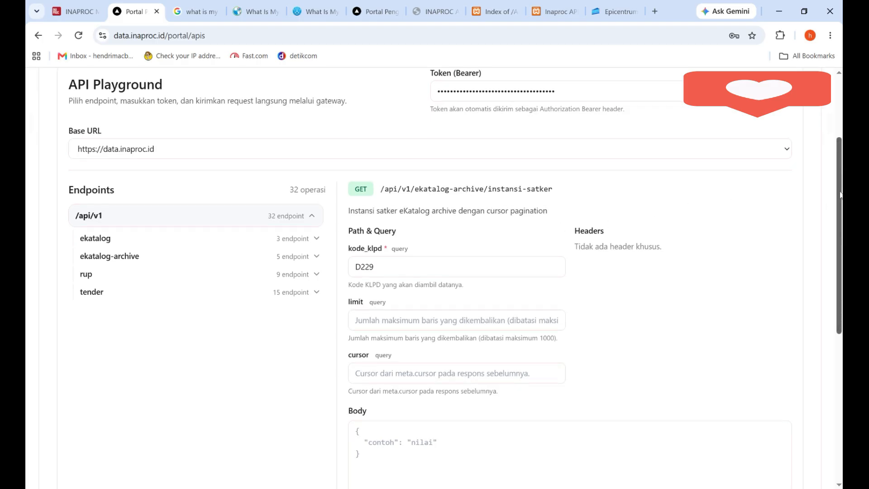
scroll(840, 195, "down", 1)
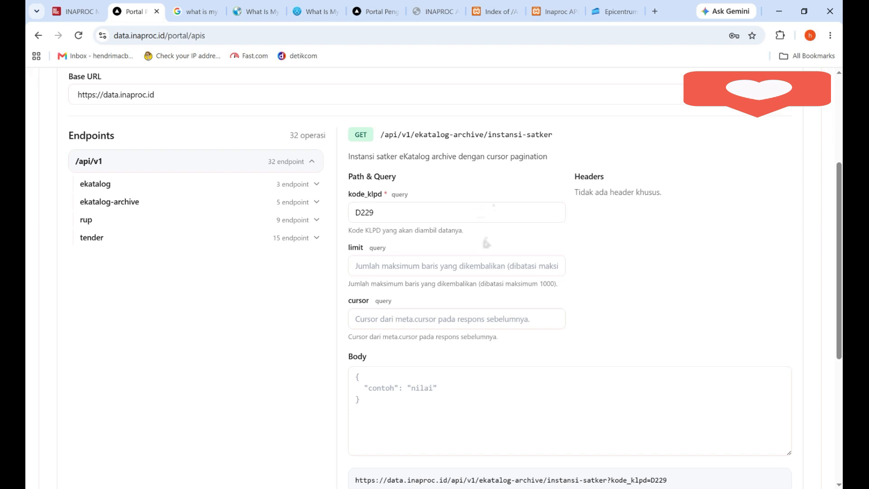
left_click_drag(514, 284, 556, 284)
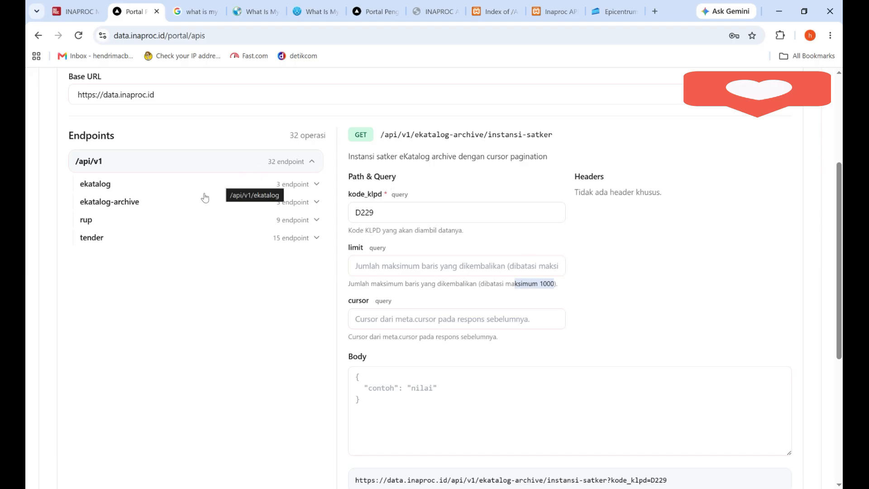
- Expand the rup endpoint group and select the List paket penyedia terumumkan endpoint
left_click(134, 223)
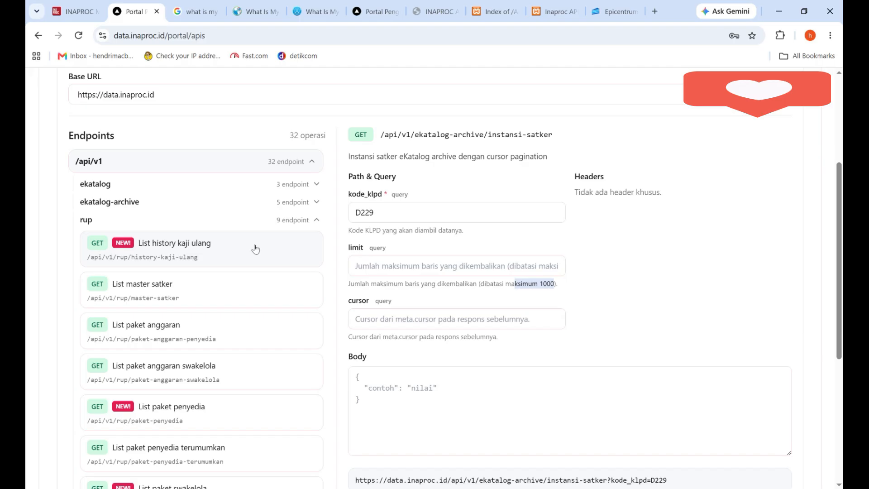
scroll(286, 245, "down", 3)
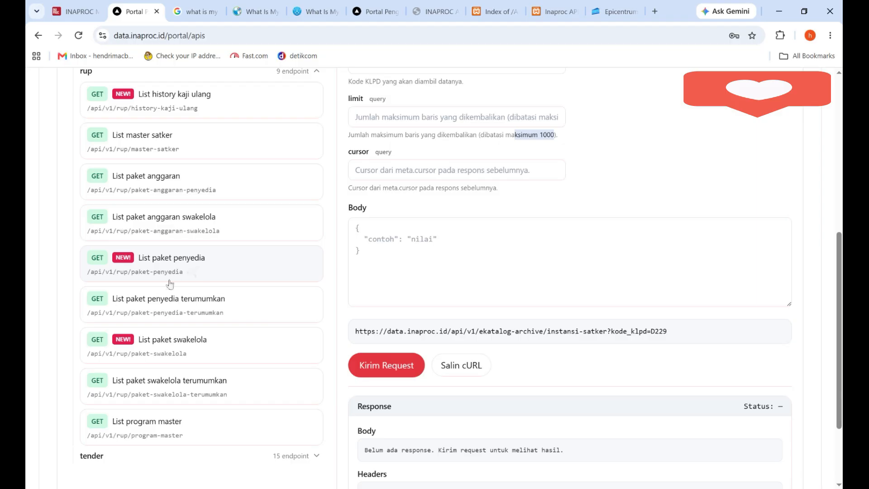
left_click(189, 311)
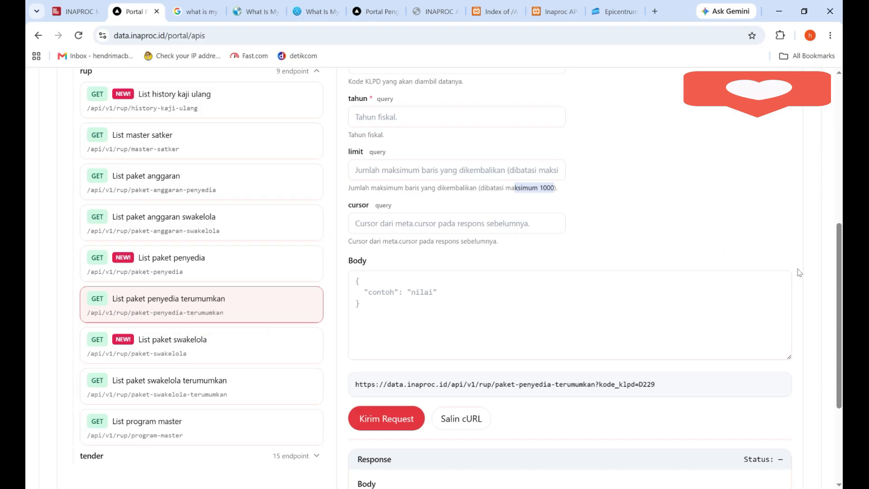
scroll(840, 280, "up", 3)
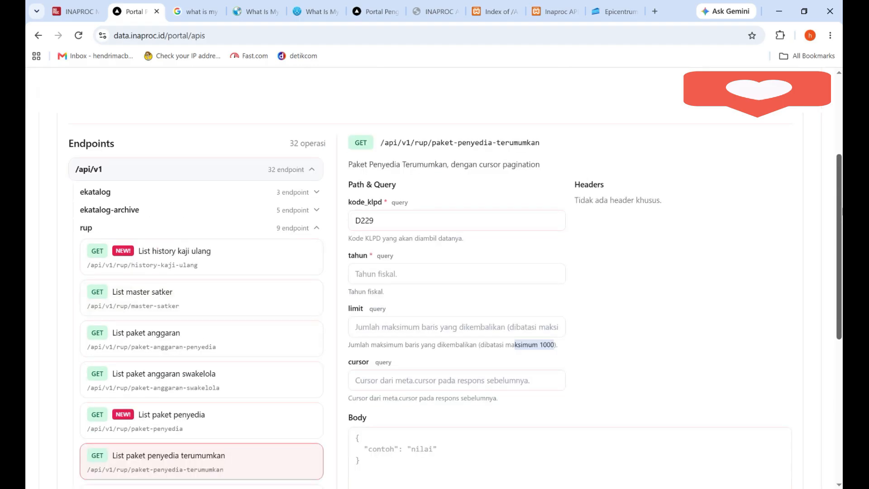
scroll(840, 280, "down", 1)
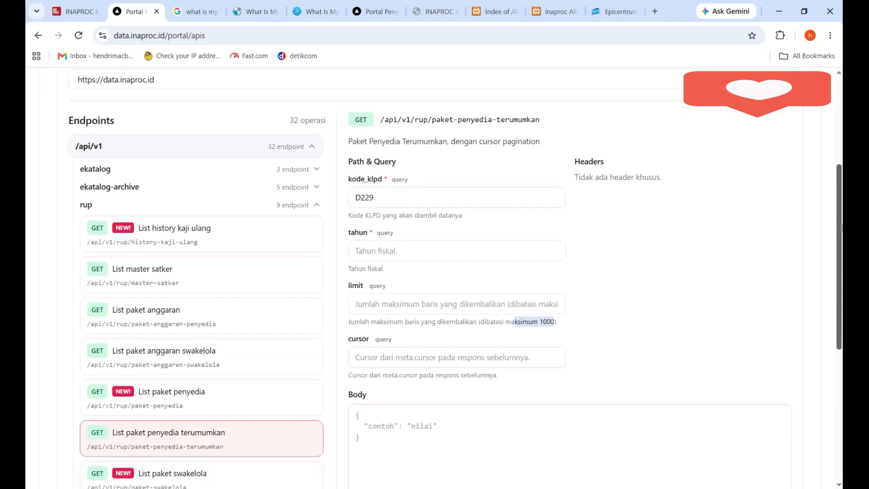
- Set the tahun parameter of the paket-penyedia-terumumkan request to 2026
left_click(390, 253)
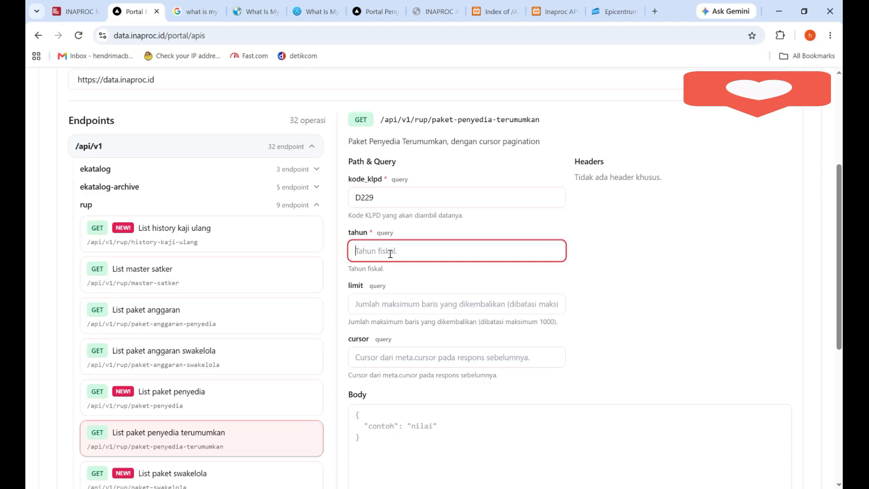
type("226")
left_click(349, 194)
double_click(352, 194)
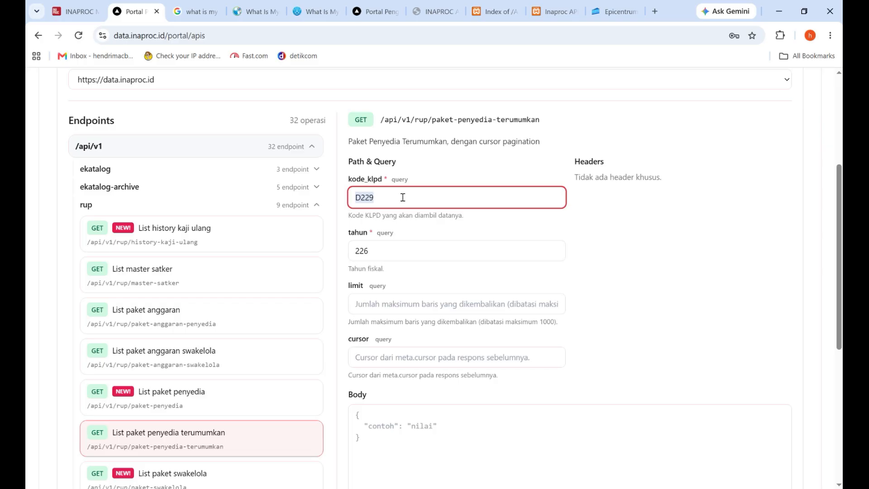
left_click(385, 252)
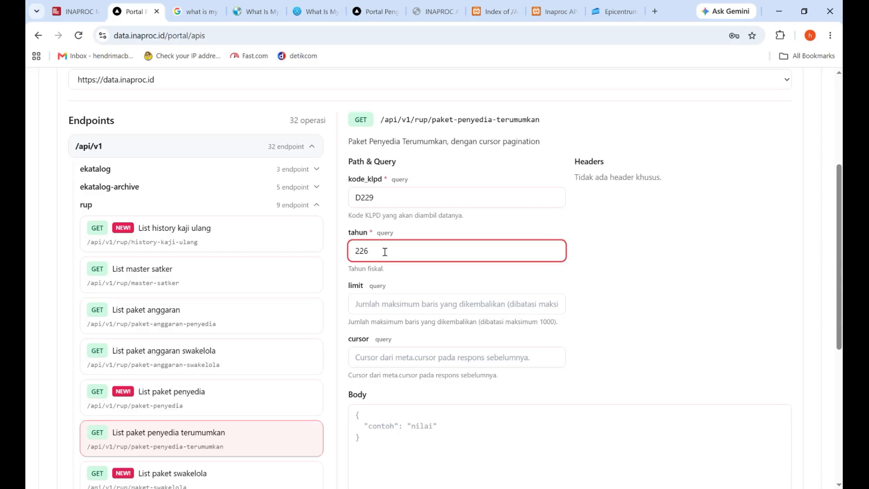
key("BackSpace")
key("BackSpace")
type("026")
- Set the limit parameter to 22, leave cursor empty and send the paket-penyedia-terumumkan request
left_click(390, 304)
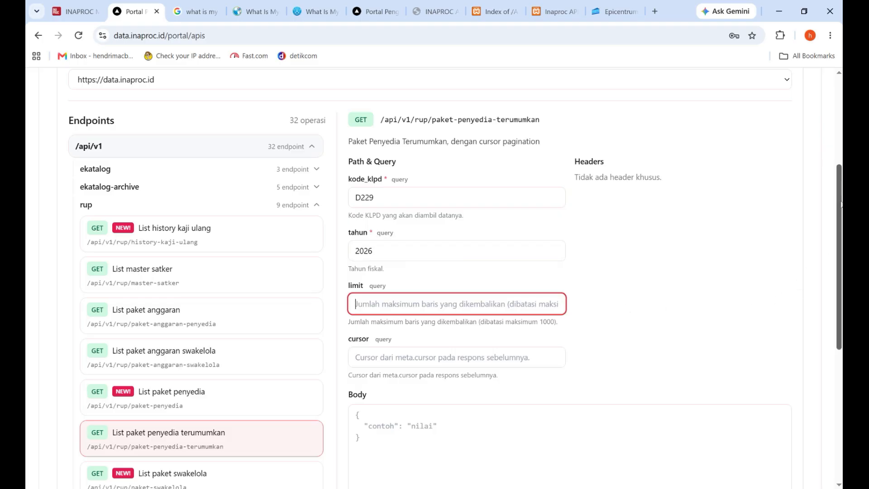
scroll(839, 254, "down", 2)
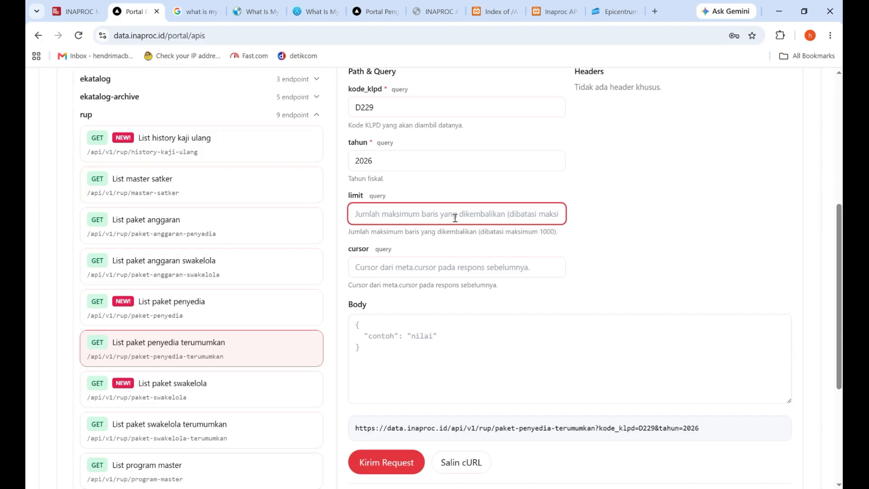
type("22")
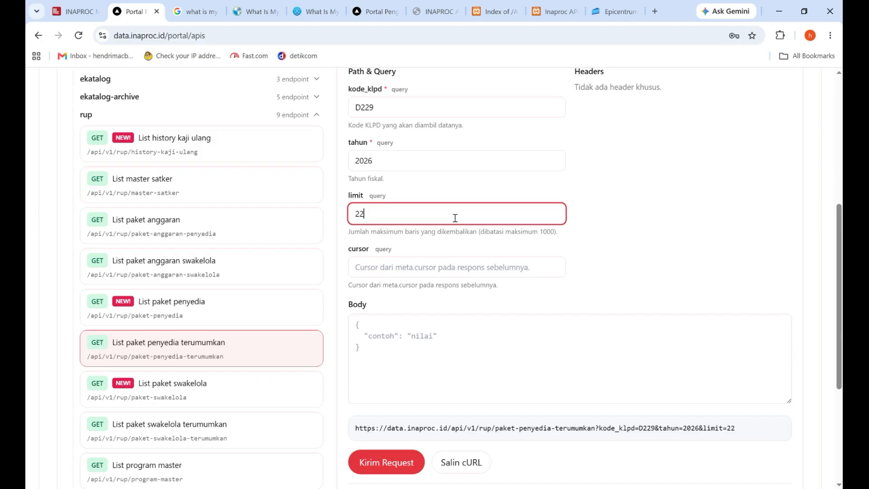
left_click(411, 270)
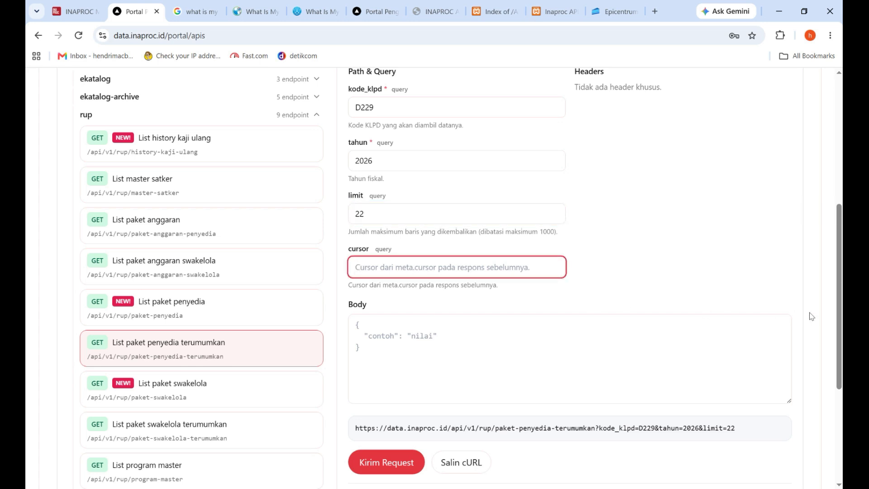
scroll(834, 263, "down", 1)
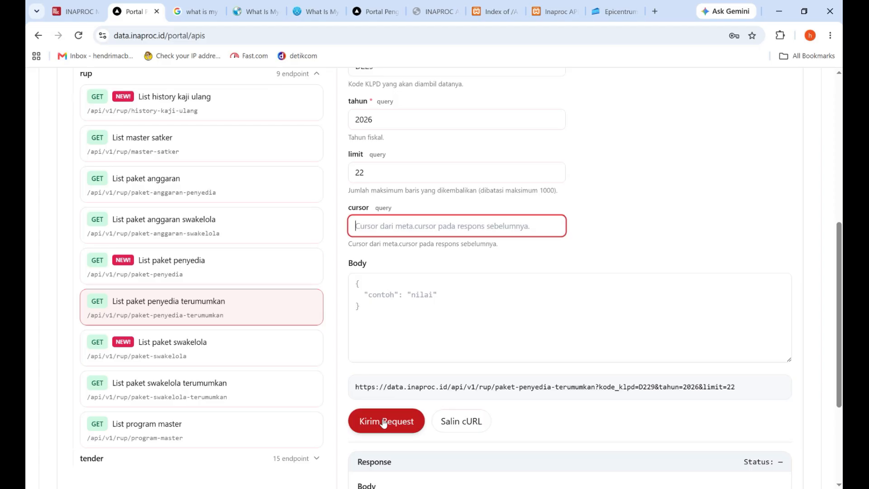
left_click(384, 422)
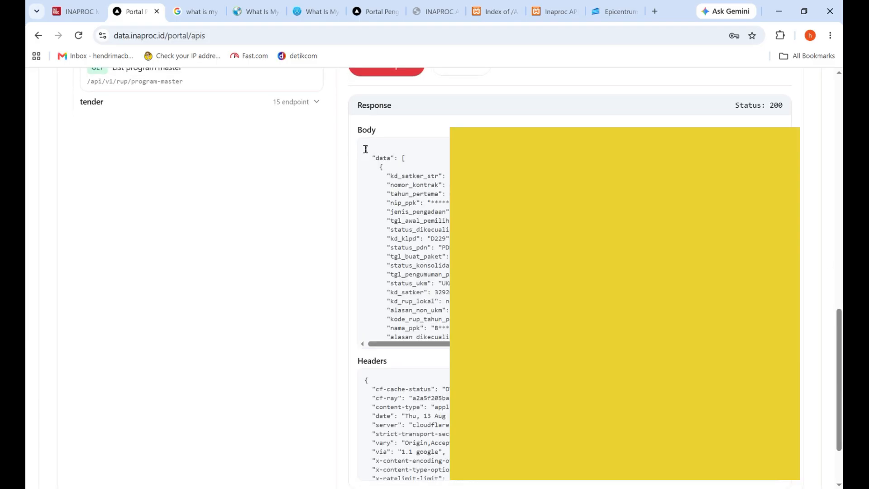
- Examine the returned package records in the response body and look back at the request parameters
left_click_drag(365, 149, 452, 294)
scroll(405, 239, "down", 6)
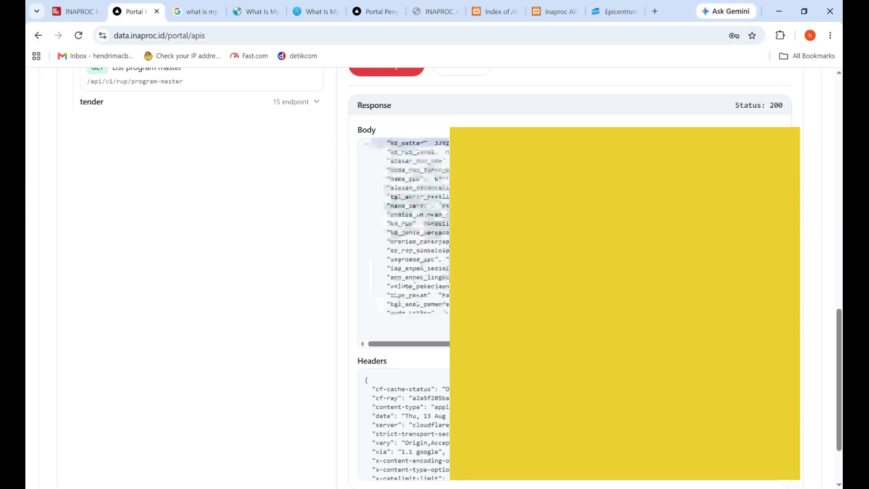
scroll(405, 238, "down", 10)
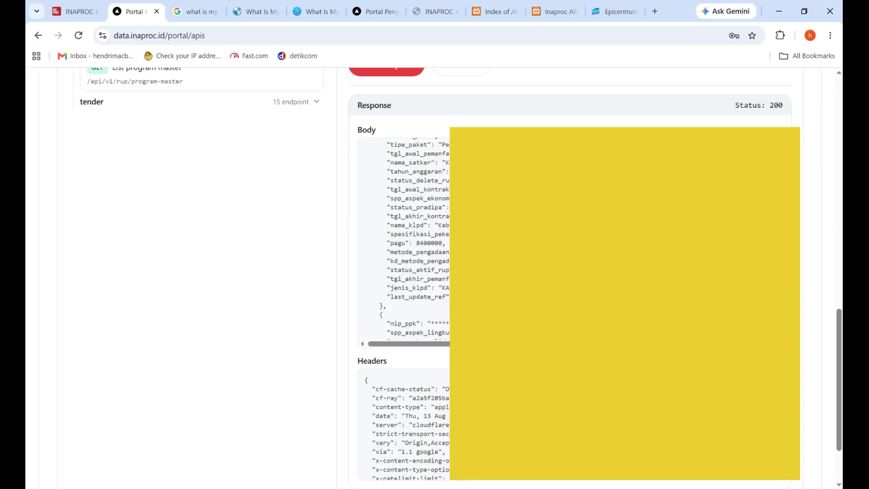
scroll(405, 238, "down", 10)
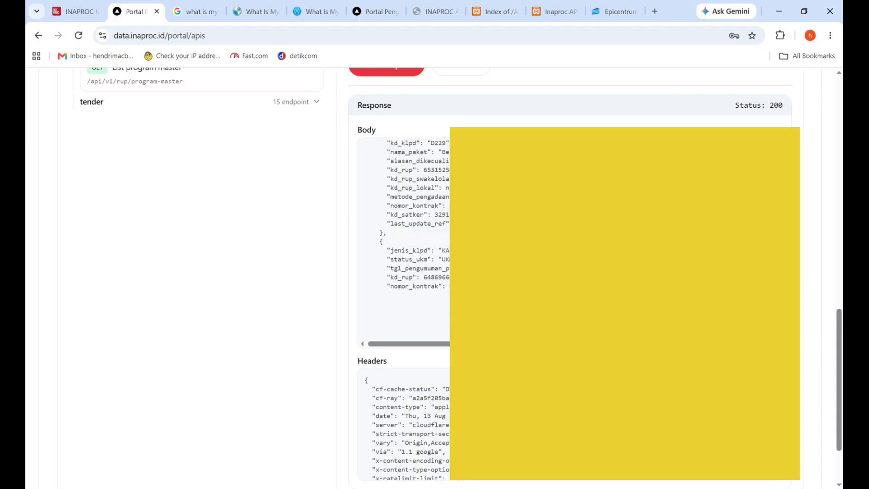
scroll(405, 238, "down", 10)
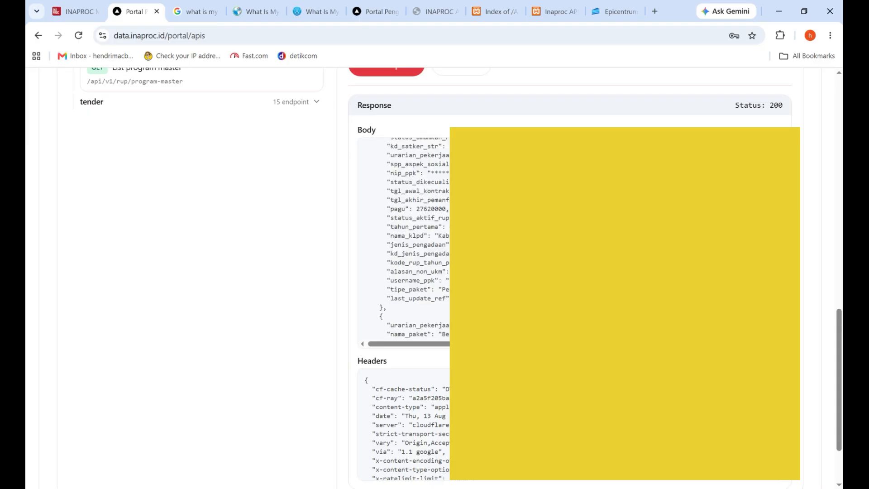
scroll(405, 238, "down", 8)
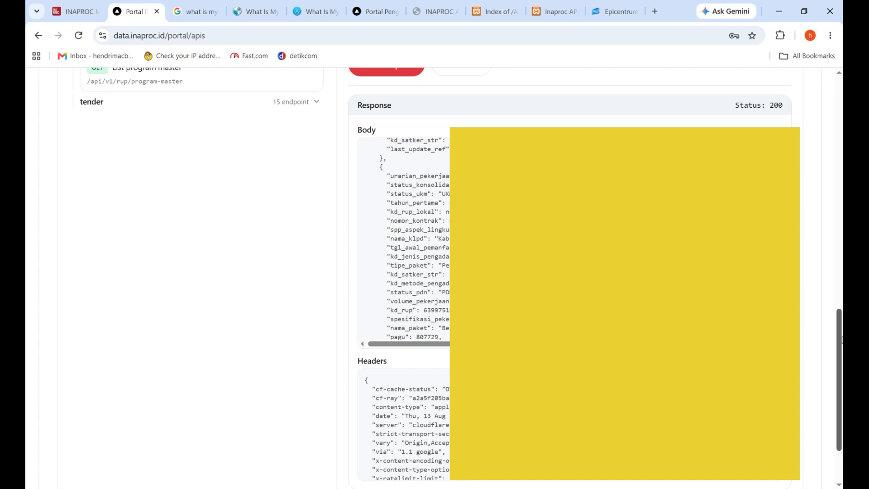
scroll(841, 340, "up", 3)
scroll(841, 271, "up", 6)
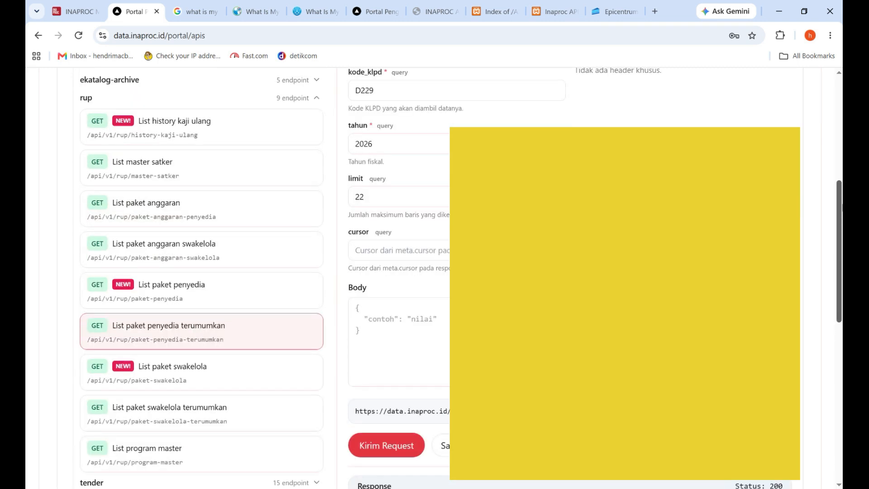
- Copy the entire JSON response body of the paket-penyedia-terumumkan request
scroll(460, 278, "up", 1)
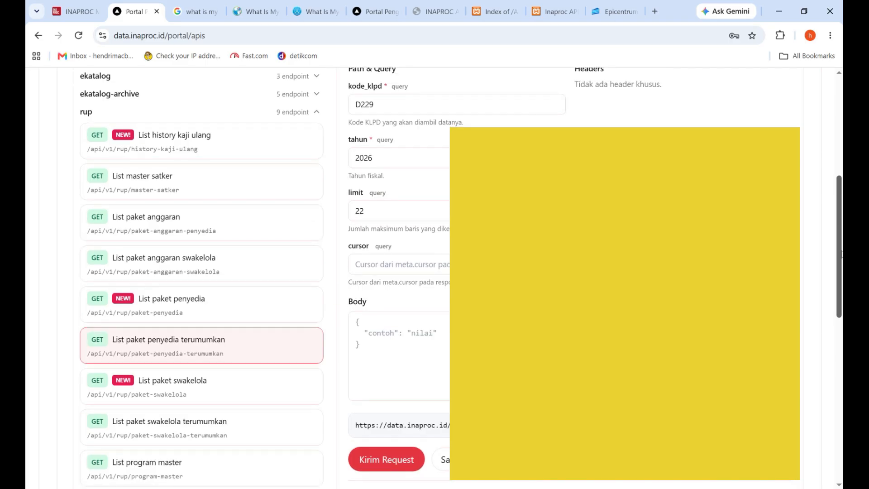
scroll(839, 285, "down", 5)
scroll(837, 310, "down", 1)
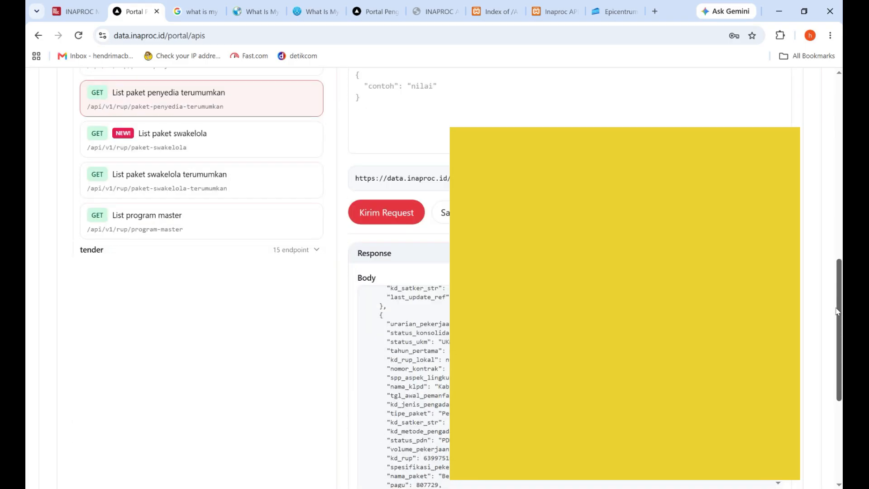
scroll(404, 355, "up", 10)
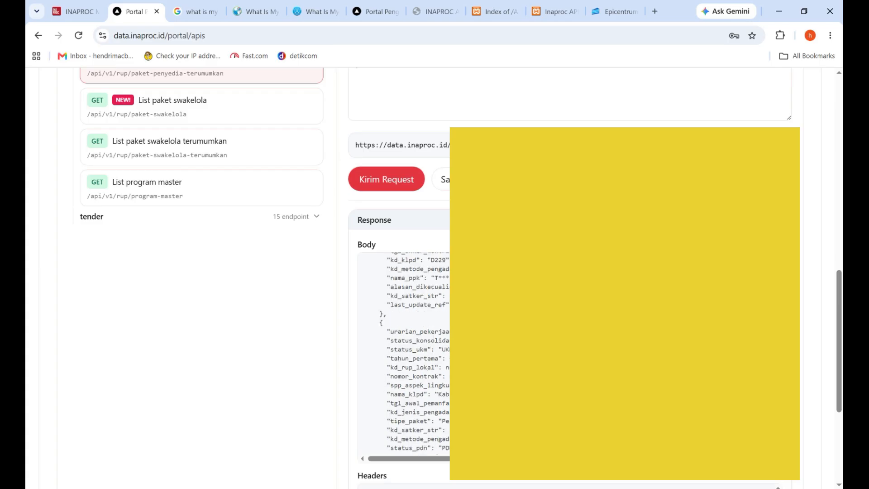
left_click(379, 270)
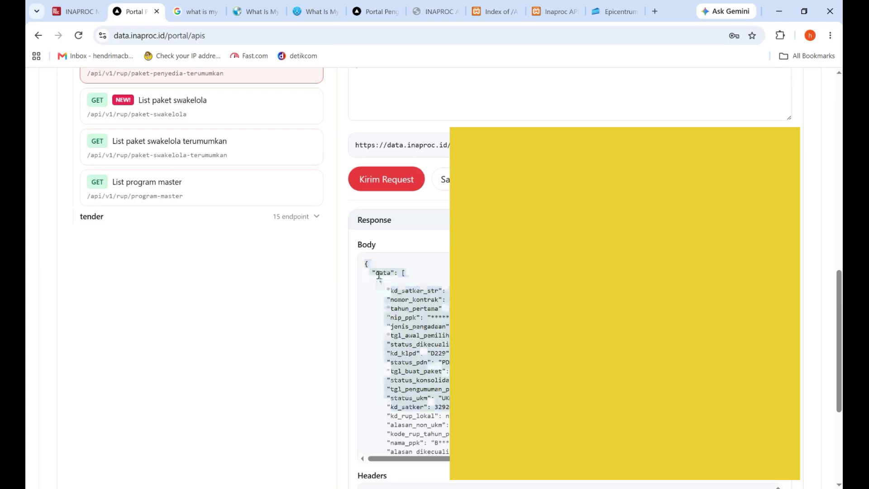
left_click_drag(368, 264, 448, 407)
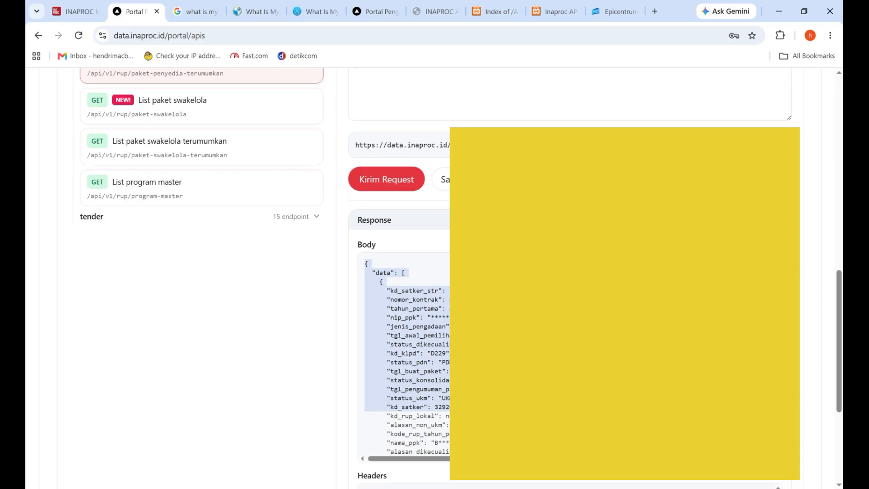
scroll(407, 353, "down", 5)
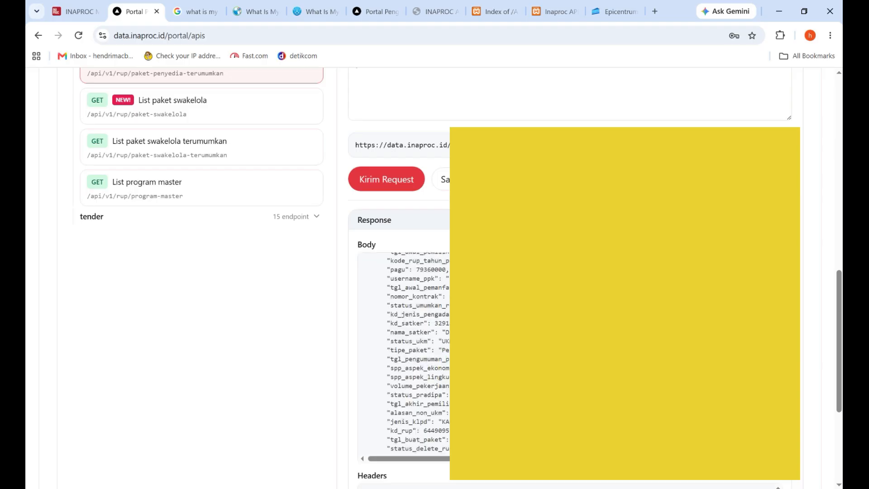
scroll(403, 353, "down", 5)
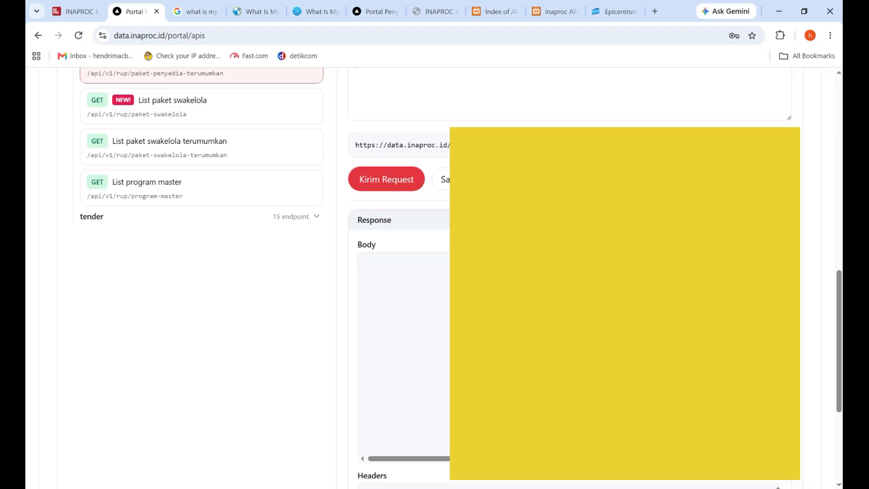
scroll(403, 353, "down", 10)
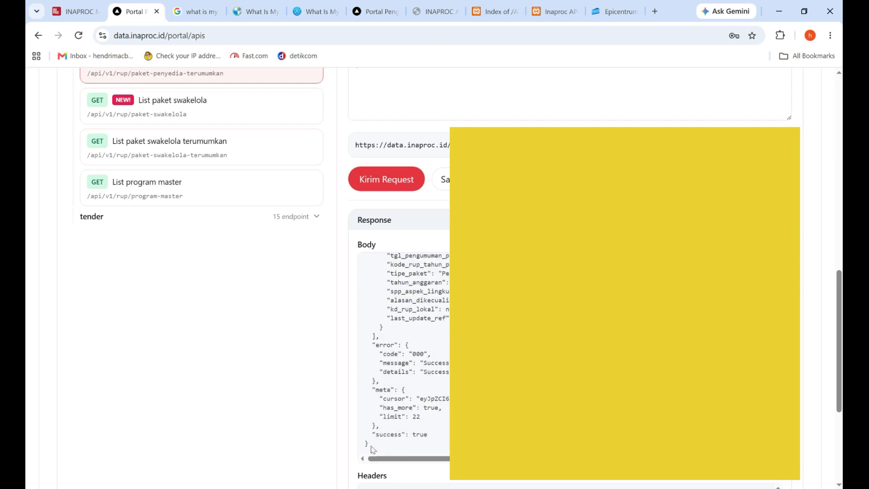
key("ctrl+a")
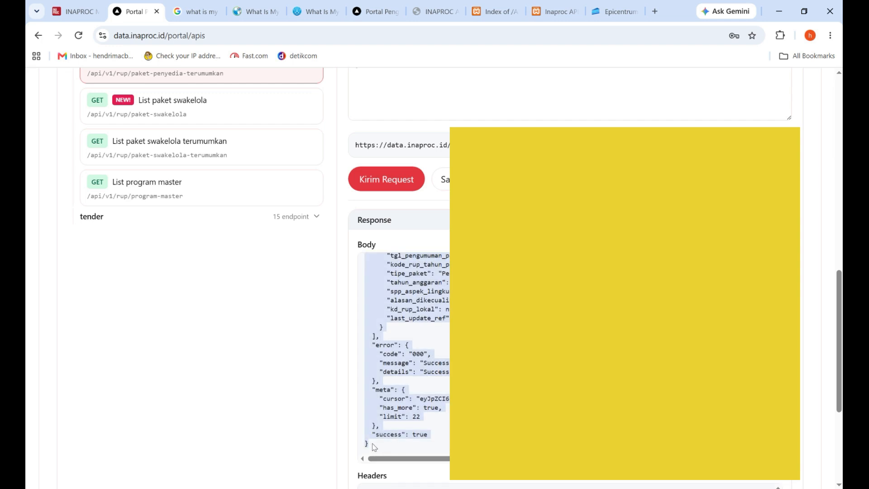
right_click(388, 286)
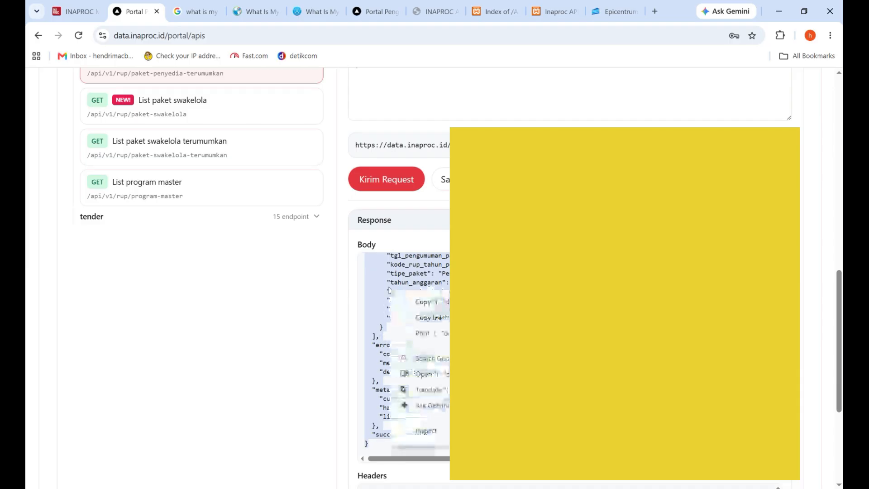
left_click(441, 304)
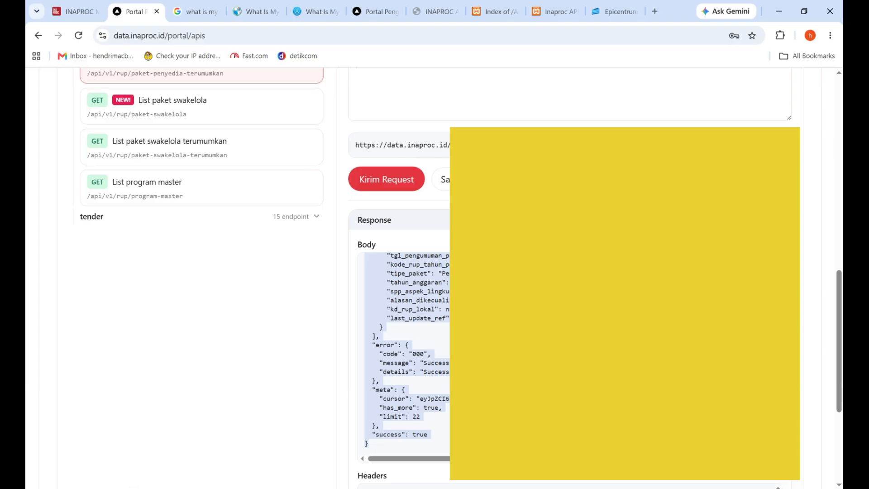
- Switch to Notepad++ and paste the copied JSON response into the empty new 1 document, returning to its first line
mouse_move(138, 488)
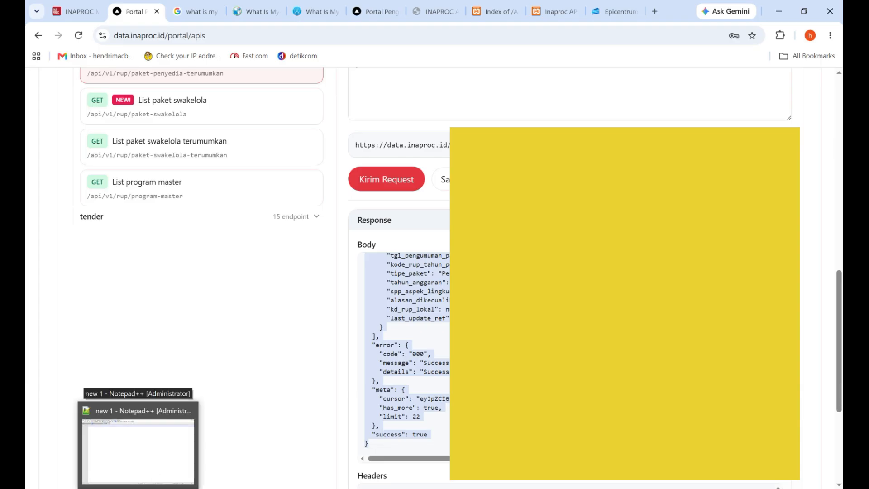
left_click(138, 450)
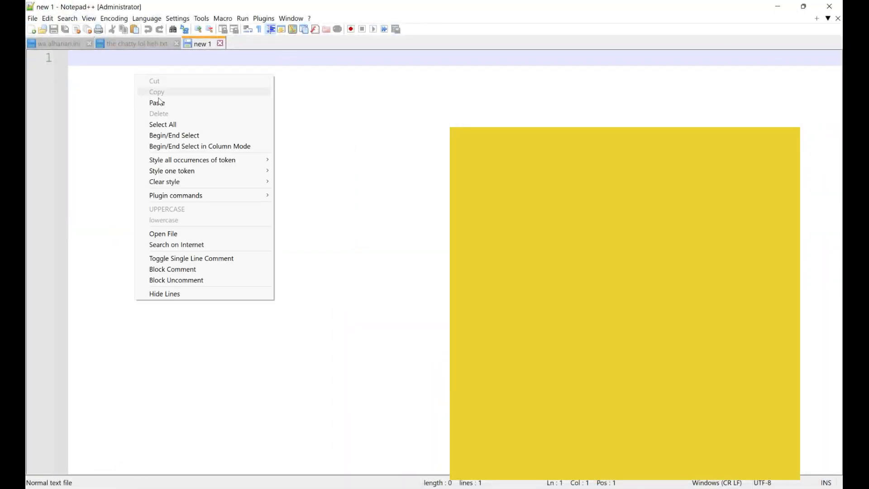
left_click(158, 101)
scroll(588, 271, "up", 8)
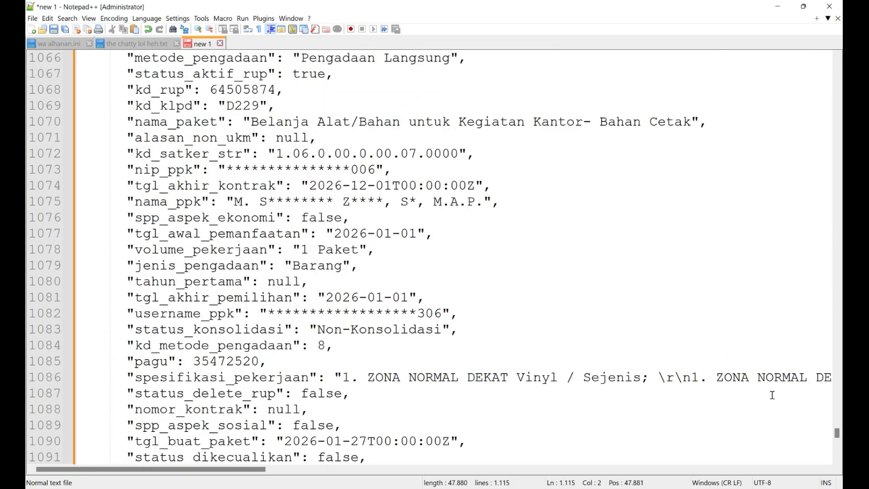
left_click_drag(837, 434, 836, 64)
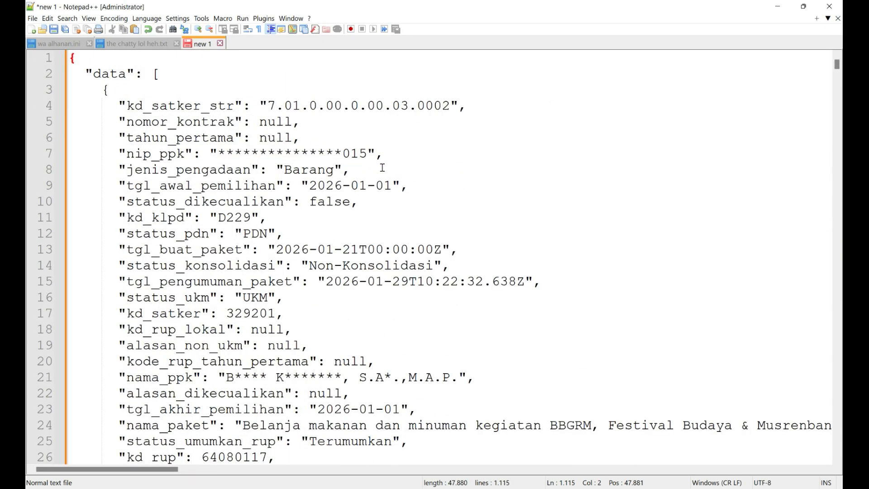
- Read through the fields of the first package record in the pasted JSON, trying a smaller text size
scroll(383, 167, "down", 3)
scroll(382, 168, "down", 8)
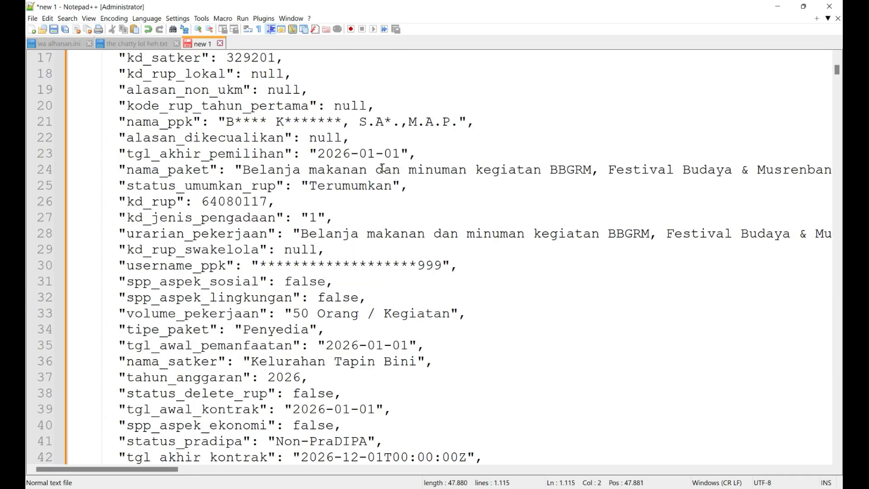
scroll(347, 170, "up", 11)
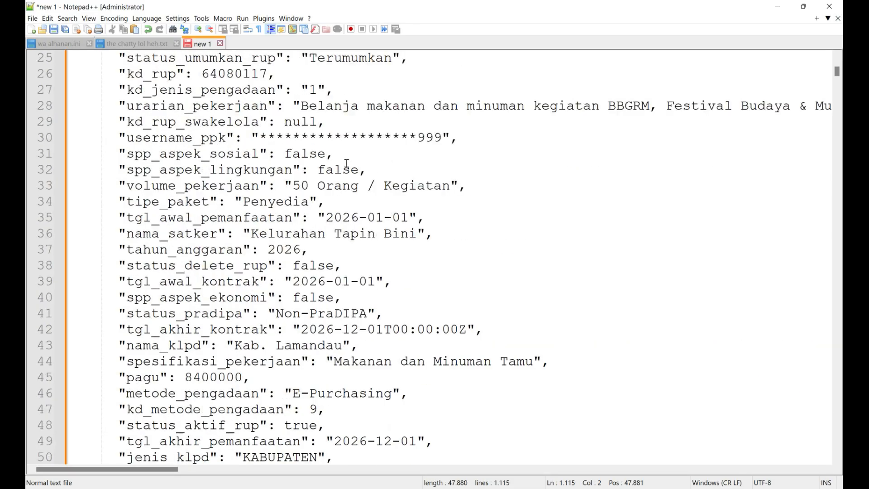
scroll(329, 152, "down", 4, "ctrl")
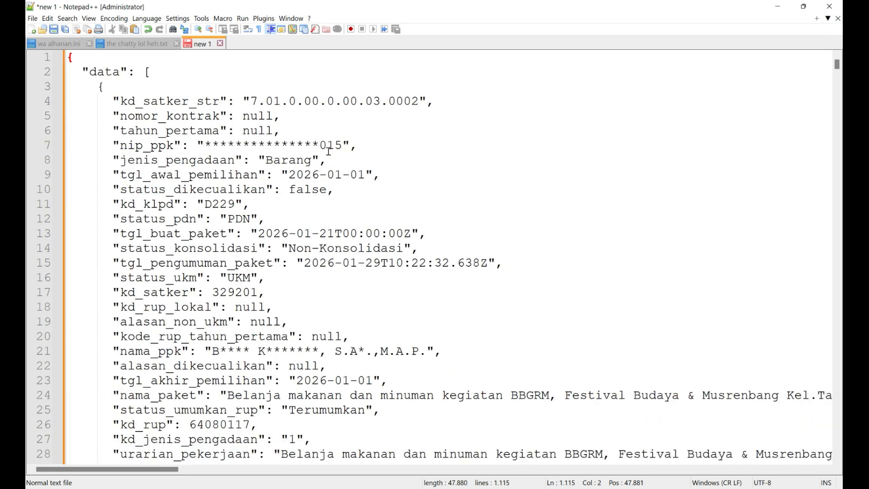
scroll(329, 153, "down", 2)
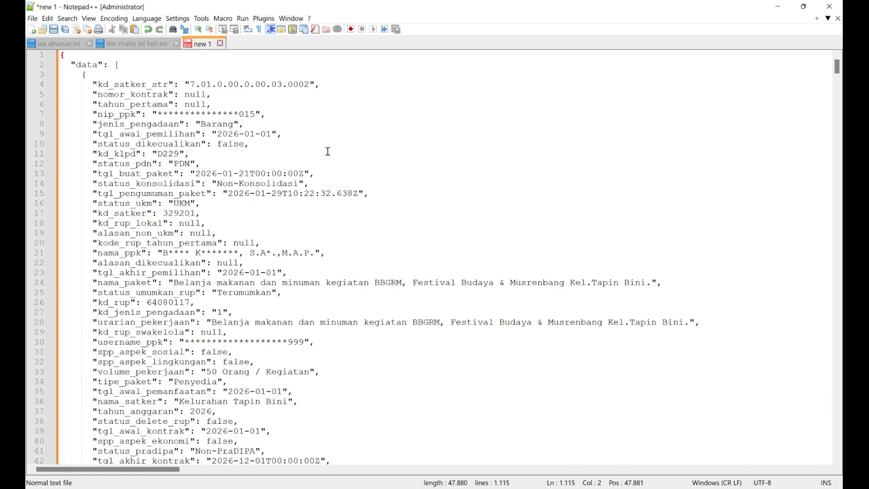
scroll(329, 152, "up", 6, "ctrl")
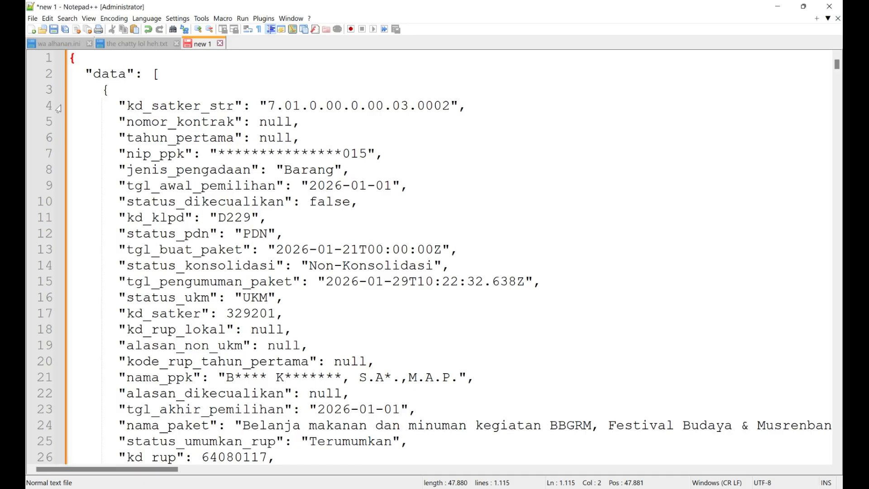
- Highlight the opening lines of the JSON, including the data key and its array bracket, to examine the structure
left_click_drag(77, 65, 408, 186)
left_click(170, 123)
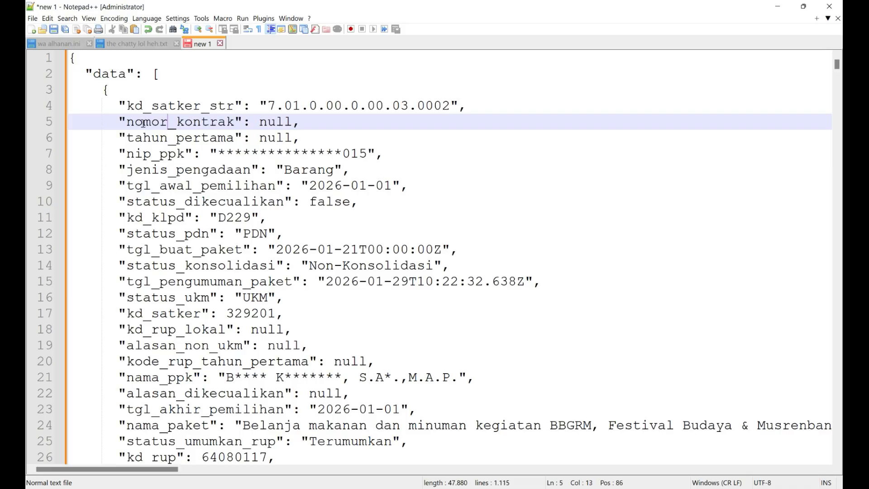
left_click_drag(70, 57, 136, 155)
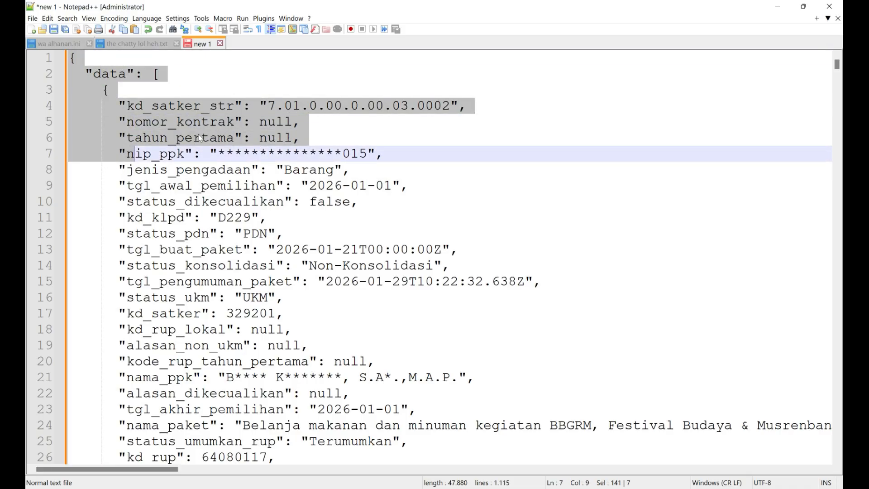
left_click(209, 170)
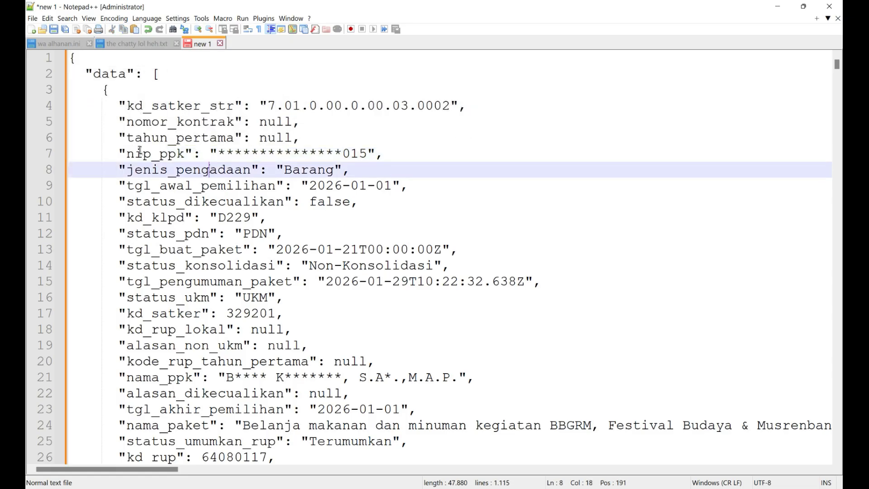
left_click_drag(153, 76, 167, 90)
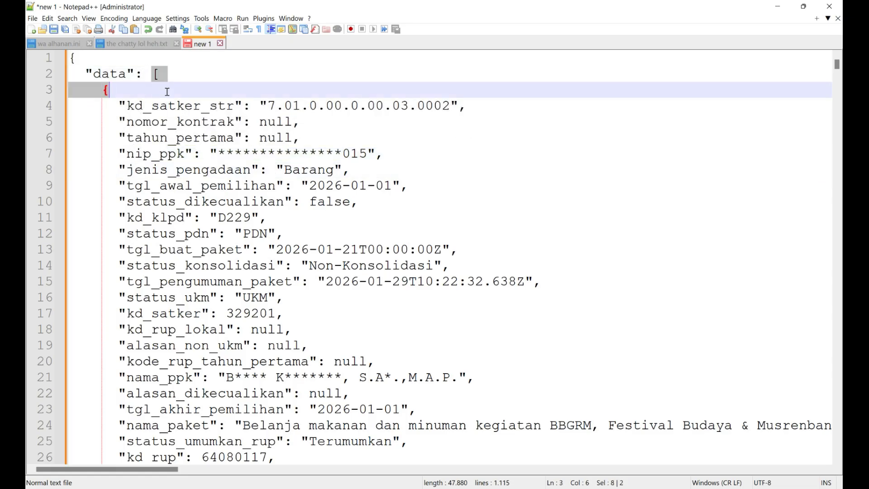
left_click_drag(92, 73, 126, 77)
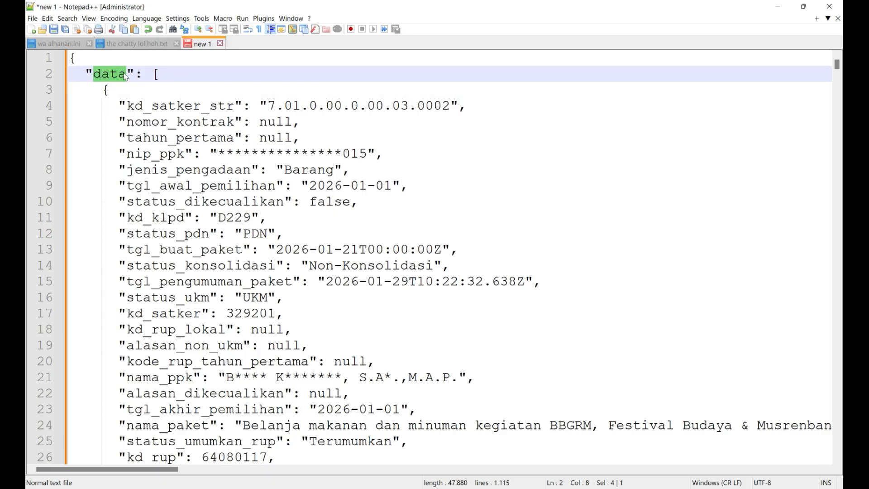
- Select the whole first package record in the data array, from its opening brace on line 3 to line 52
left_click(106, 90)
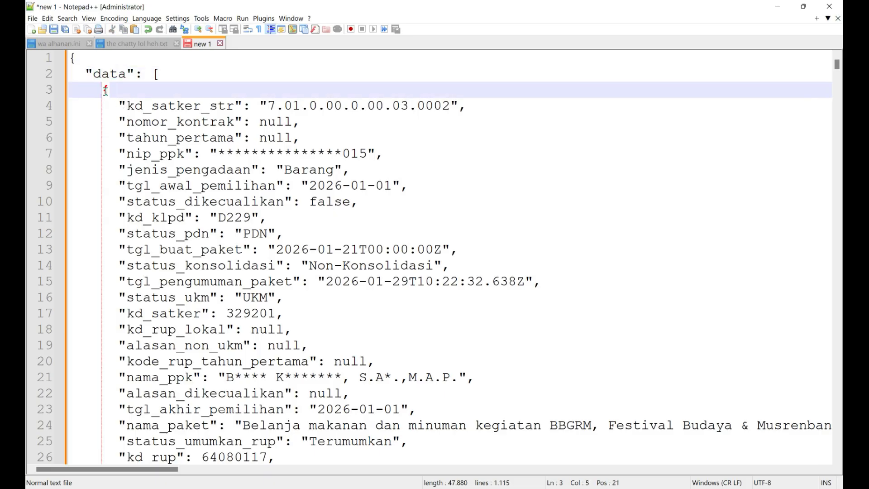
left_click(113, 105)
left_click(118, 107)
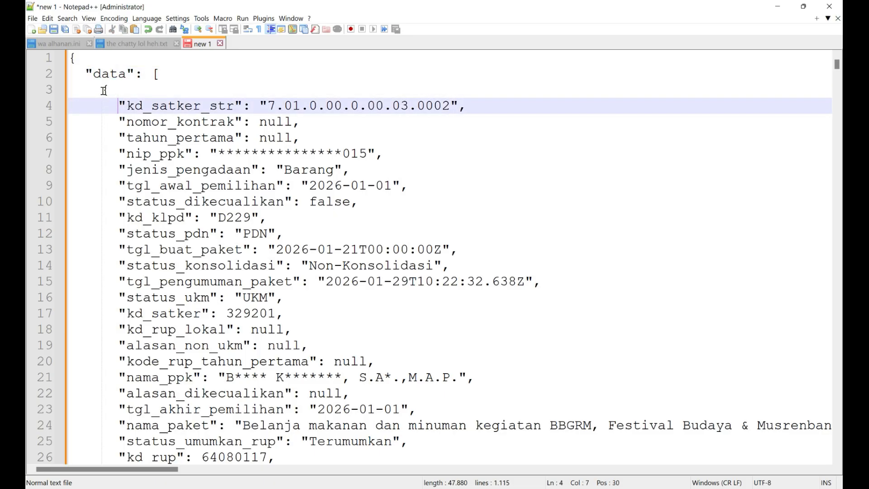
left_click(104, 90)
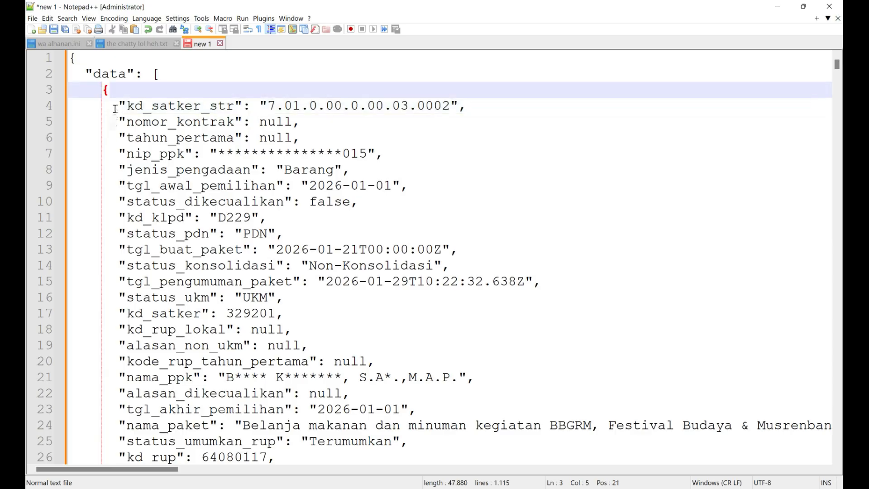
scroll(128, 121, "down", 17)
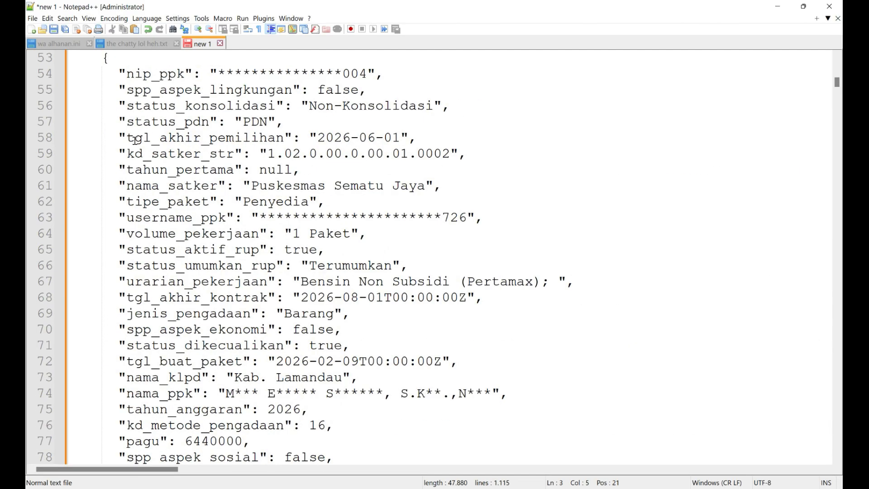
scroll(101, 221, "up", 5)
left_click(117, 298, "shift")
scroll(317, 233, "up", 8)
scroll(316, 233, "up", 4)
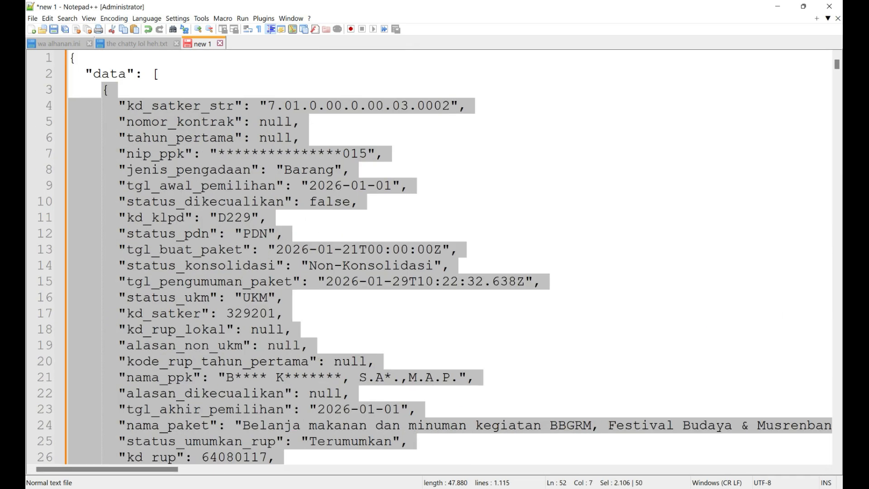
- Switch to Portal Pengembang in Chrome to check the request's limit parameter, and return to the JSON in Notepad++
mouse_move(86, 488)
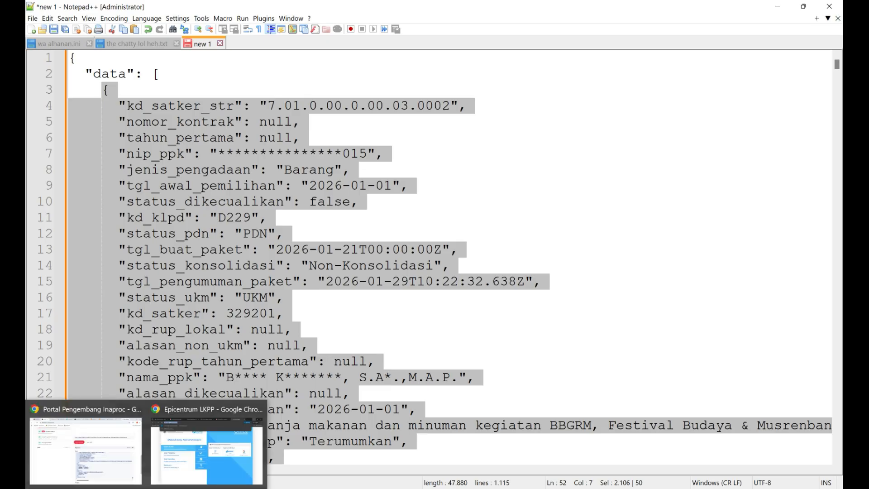
left_click(116, 465)
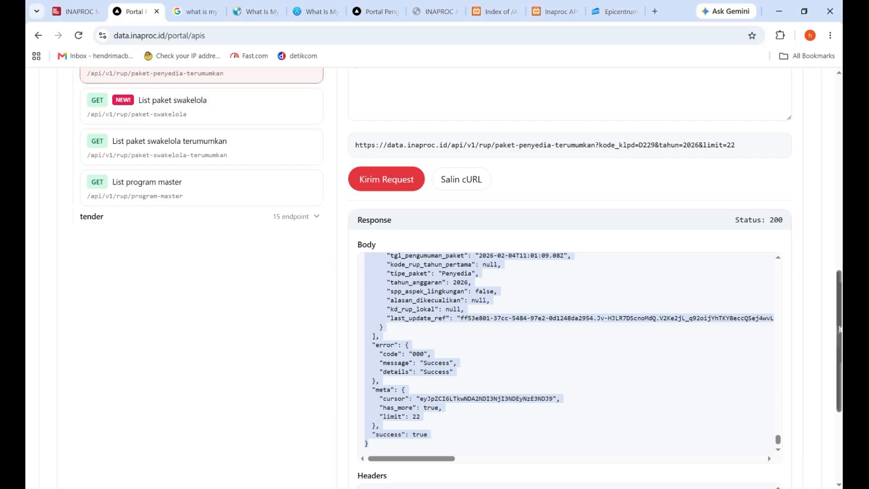
left_click_drag(837, 330, 840, 177)
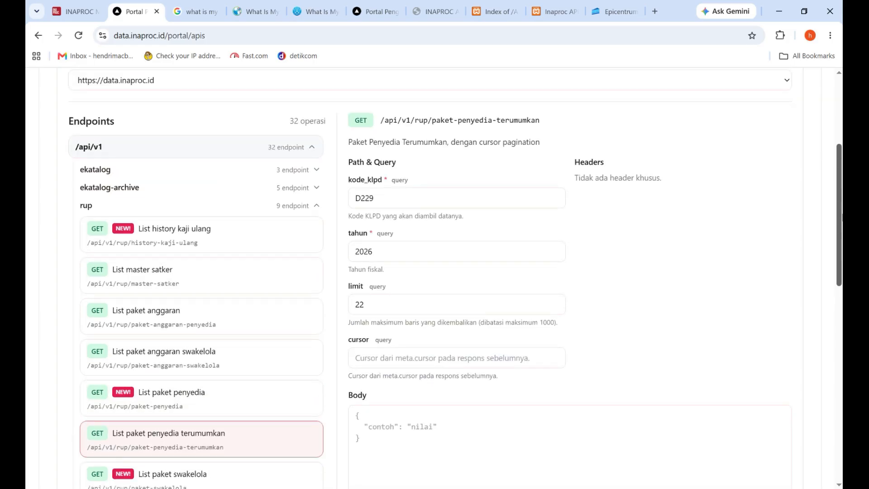
scroll(530, 267, "down", 1)
left_click(374, 276)
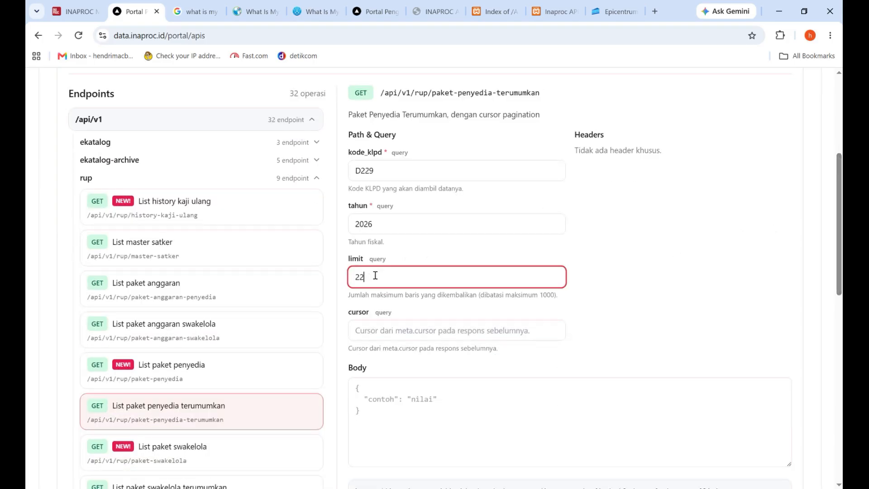
left_click_drag(356, 299, 353, 304)
key("alt+Tab")
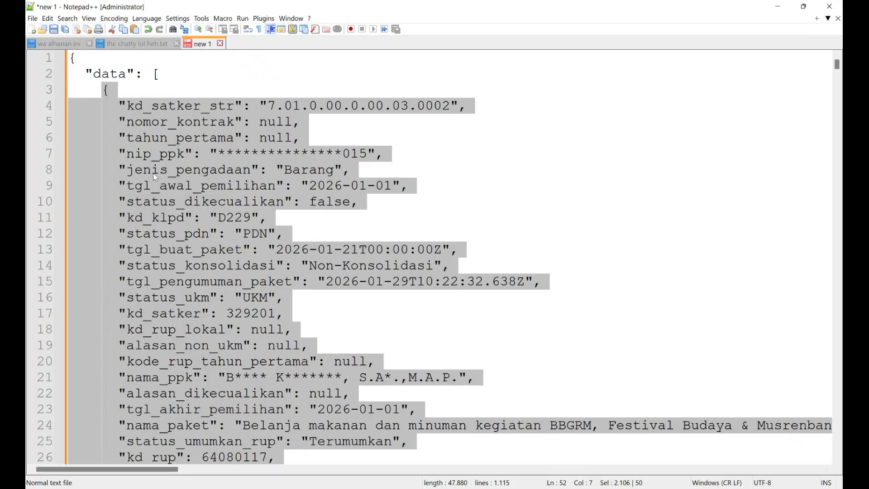
- Select the whole second package record in the data array, from its opening brace on line 53 to line 102
scroll(186, 177, "down", 3)
scroll(189, 181, "down", 11)
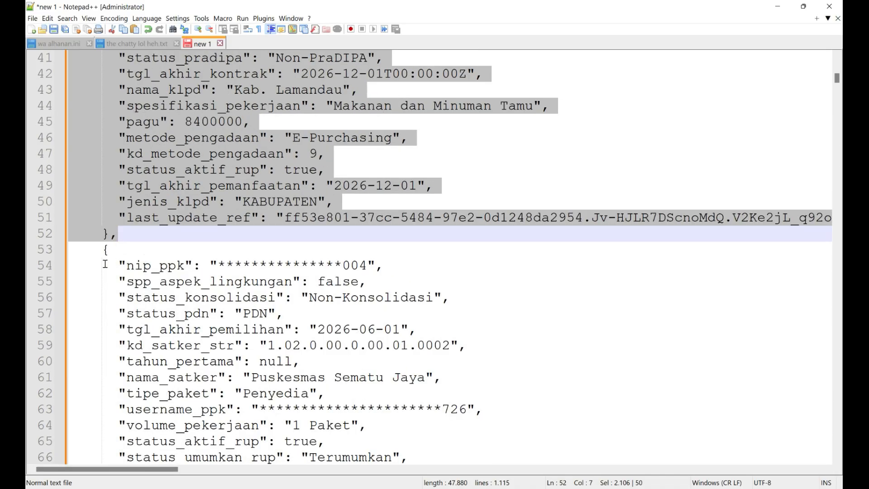
left_click_drag(104, 252, 144, 297)
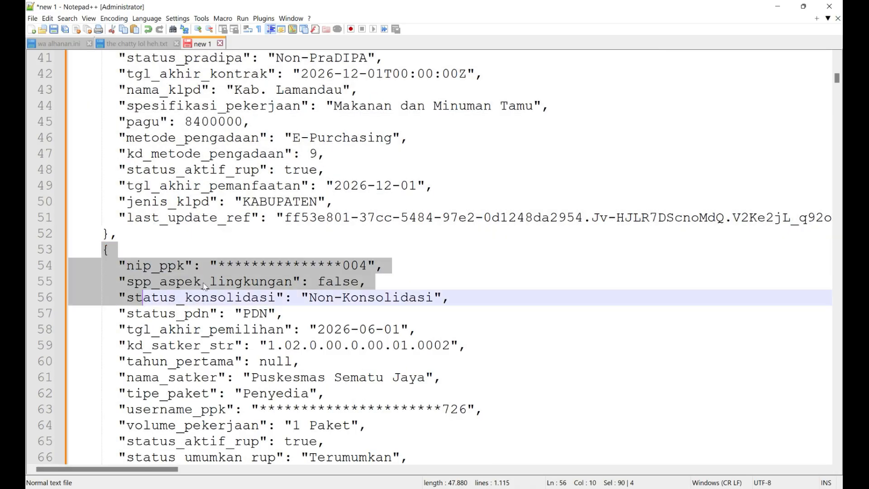
scroll(222, 262, "down", 7)
scroll(222, 262, "down", 8)
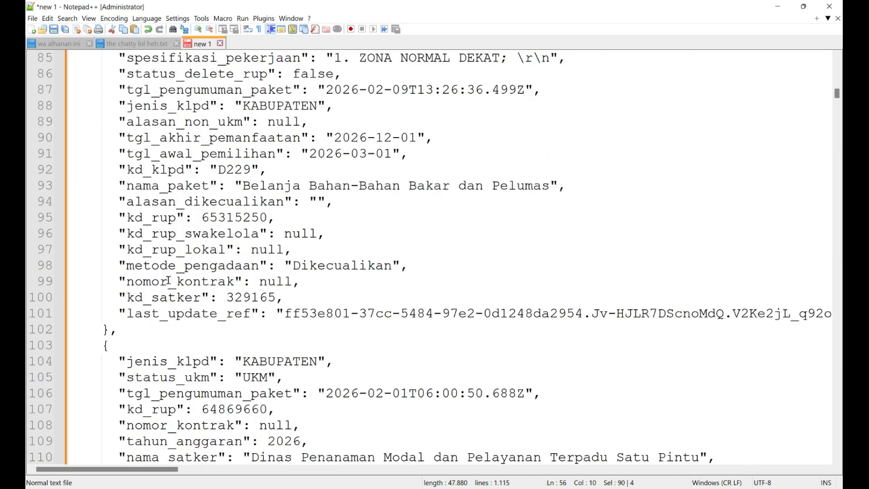
left_click(116, 334, "shift")
scroll(242, 297, "down", 4)
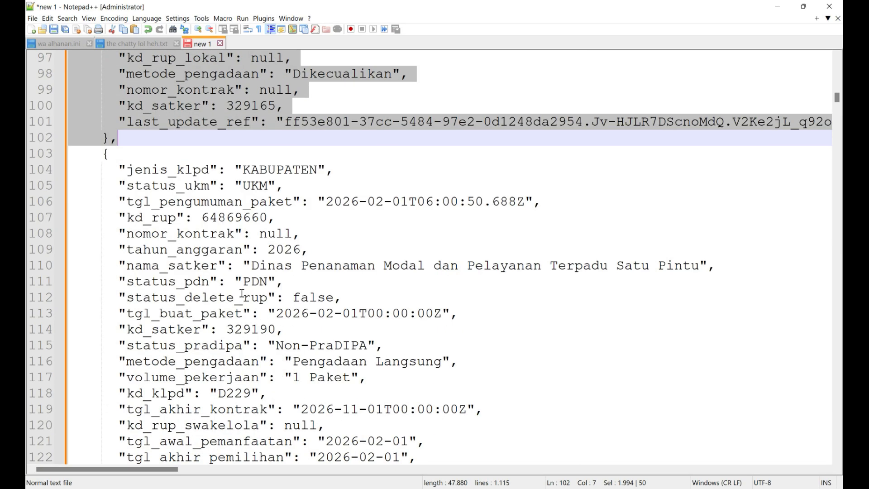
- Highlight the kd_satker_str key and its value on line 4 of the first record to examine the key-value pair
scroll(247, 281, "up", 20)
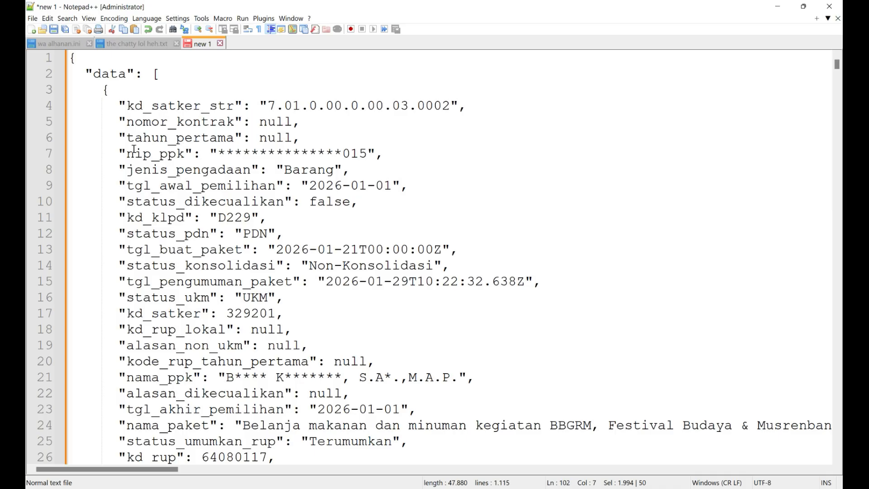
left_click_drag(252, 104, 226, 105)
left_click(248, 107)
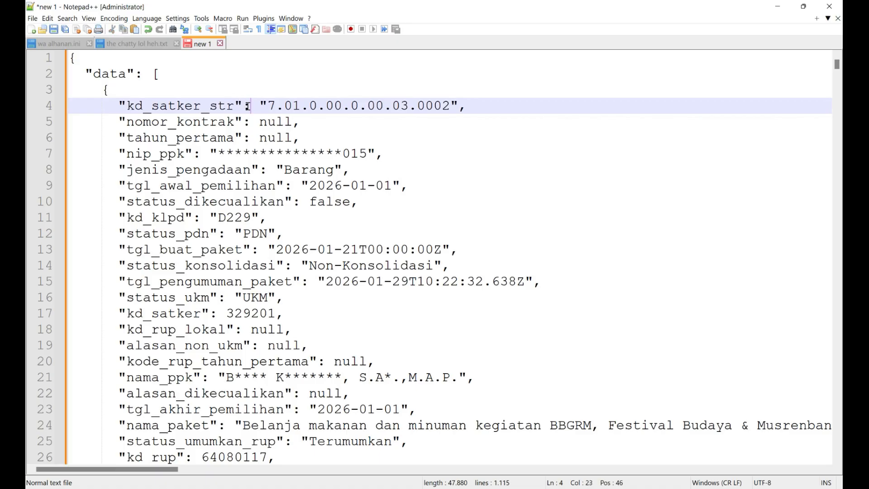
left_click_drag(248, 107, 117, 105)
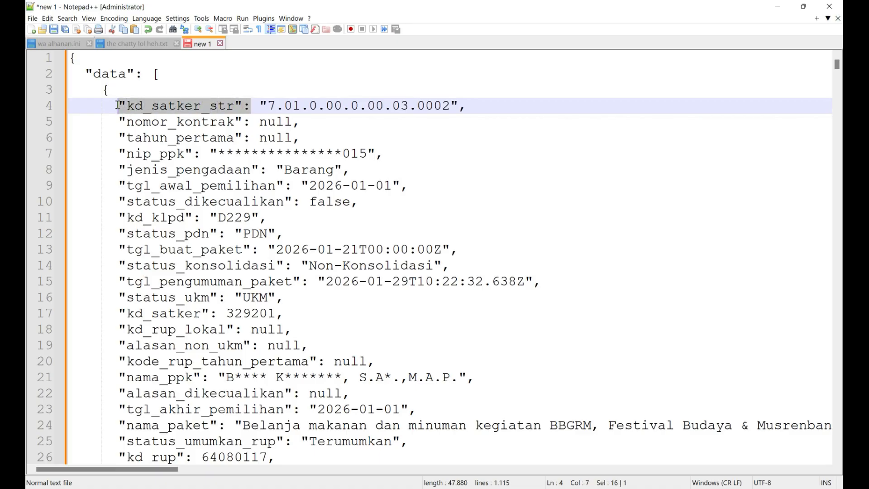
left_click(171, 109)
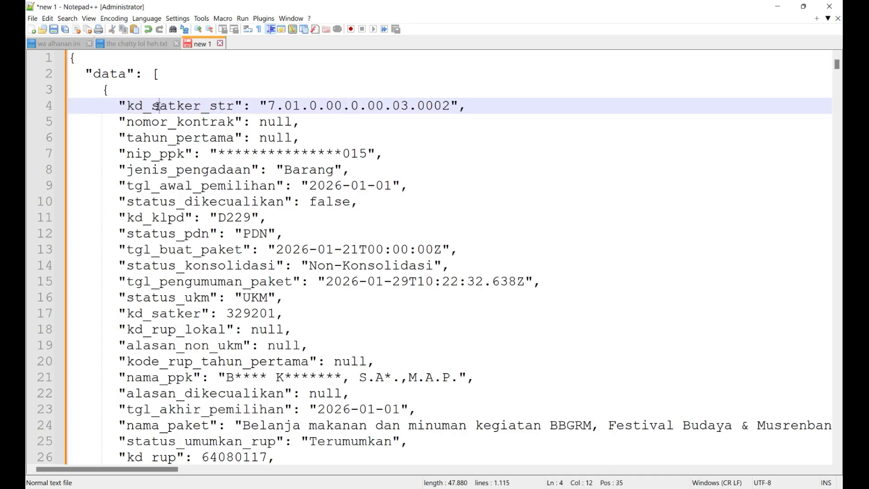
left_click_drag(119, 105, 467, 106)
left_click_drag(119, 105, 458, 107)
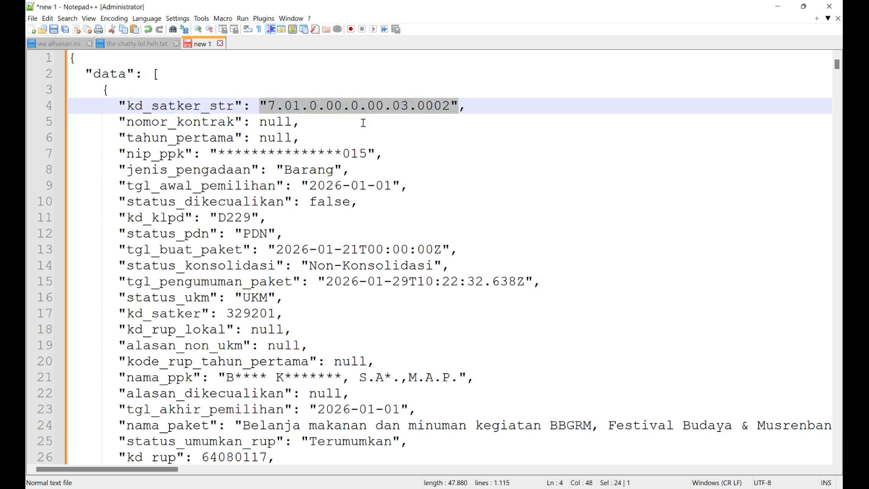
- Examine the nomor_kontrak field on line 5, highlighting its key and placing the cursor in its value
left_click(119, 122)
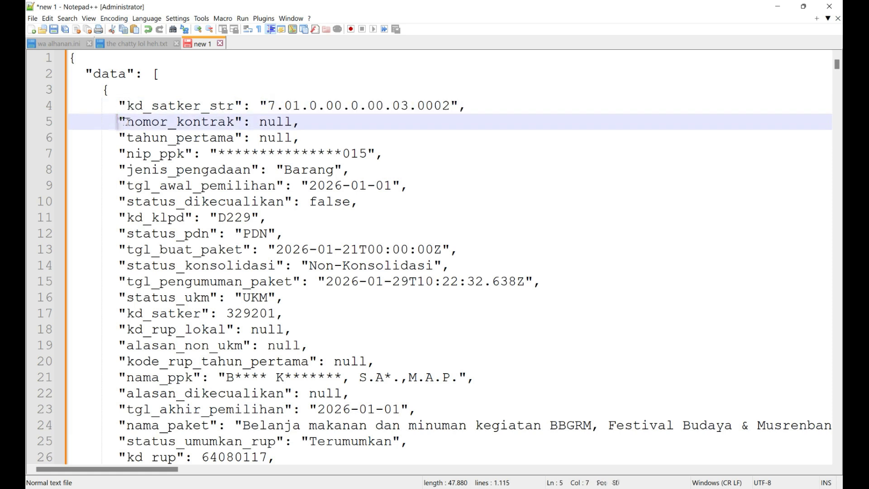
left_click_drag(118, 122, 244, 121)
left_click(284, 121)
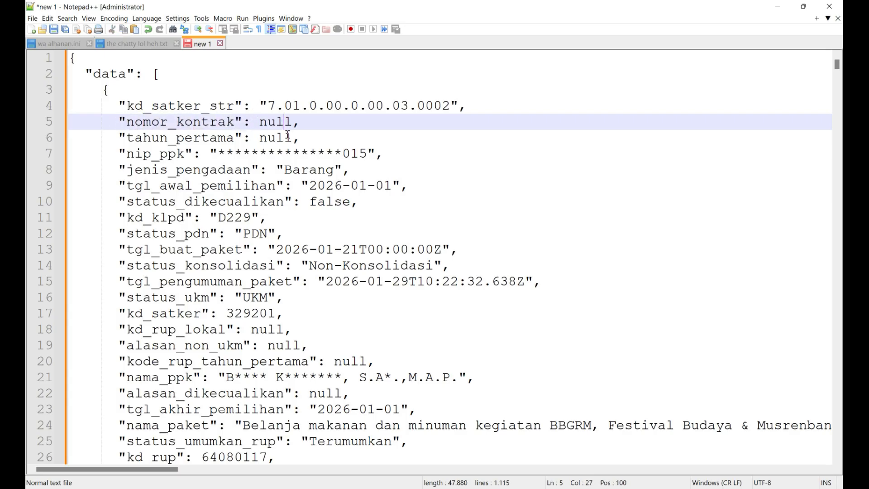
- Highlight the masked nip_ppk value and the nama_ppk line in the first record to examine the censored official data
left_click_drag(127, 154, 376, 142)
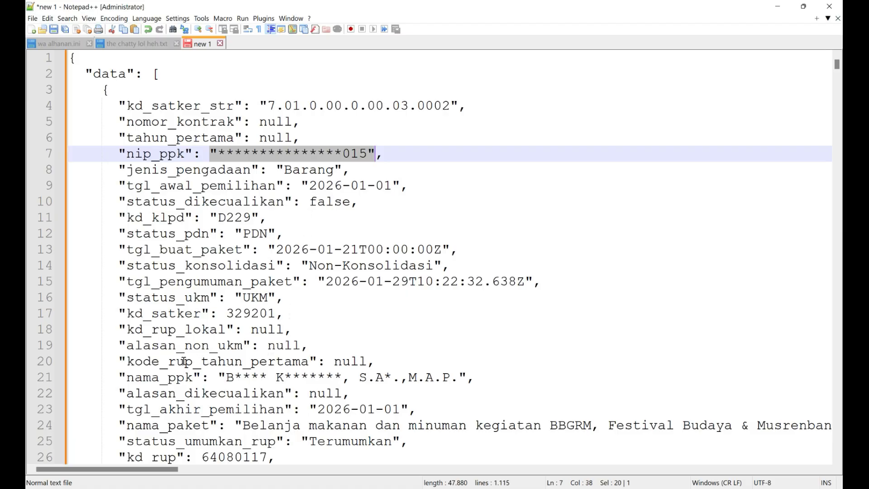
left_click_drag(118, 377, 473, 380)
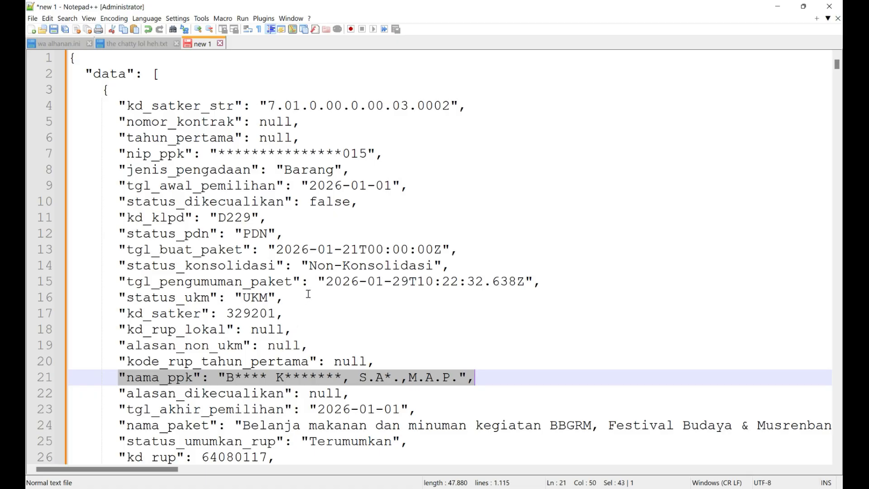
left_click(367, 378)
left_click_drag(375, 379, 460, 379)
left_click(478, 366)
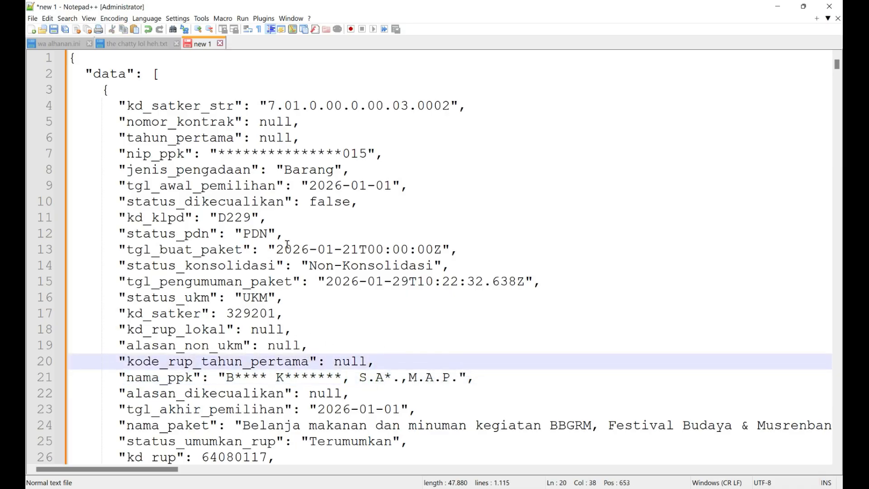
- Highlight the jenis_pengadaan, tgl_awal_pemilihan and status_dikecualikan fields on lines 8 to 10 to examine them
left_click_drag(122, 168, 350, 172)
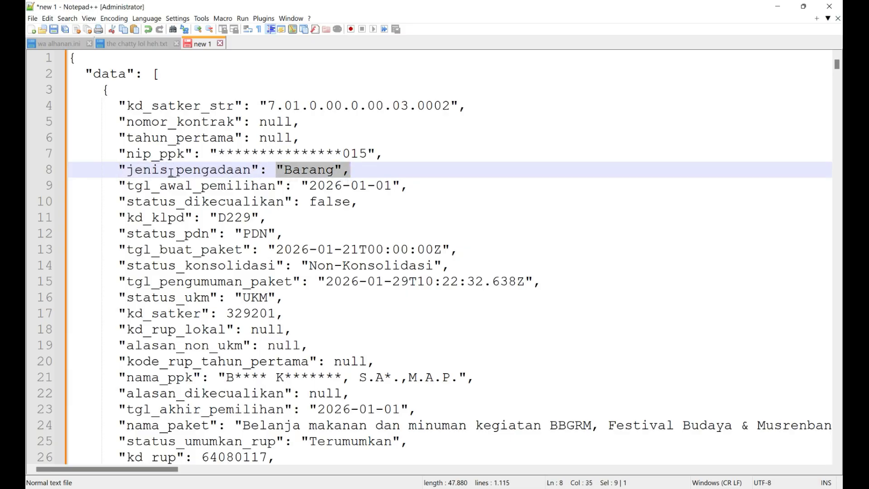
left_click_drag(118, 169, 263, 169)
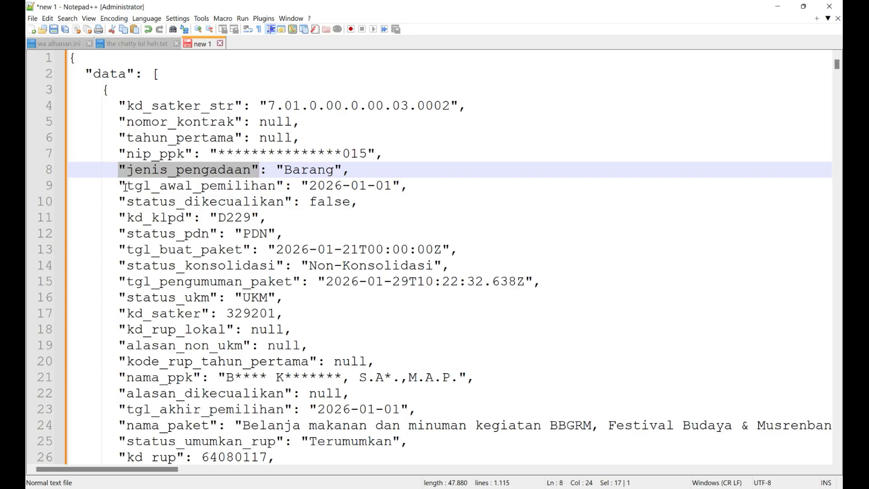
left_click_drag(119, 185, 290, 186)
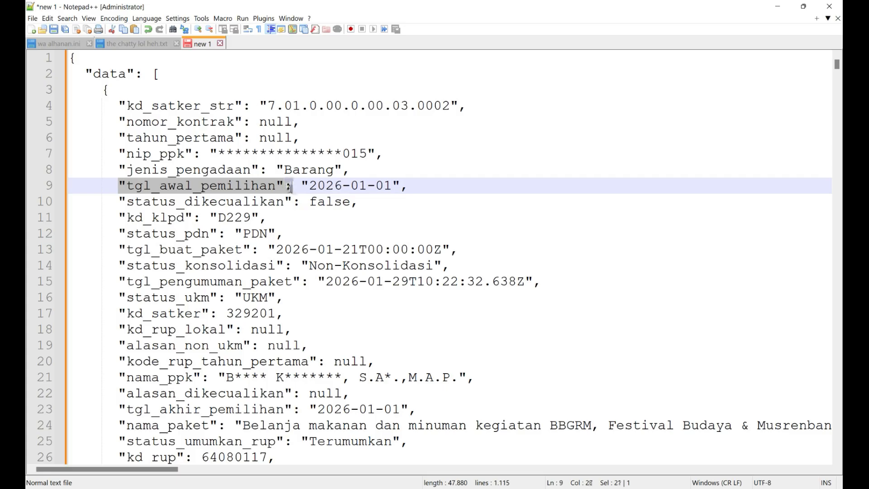
left_click(159, 188)
left_click_drag(126, 202, 303, 202)
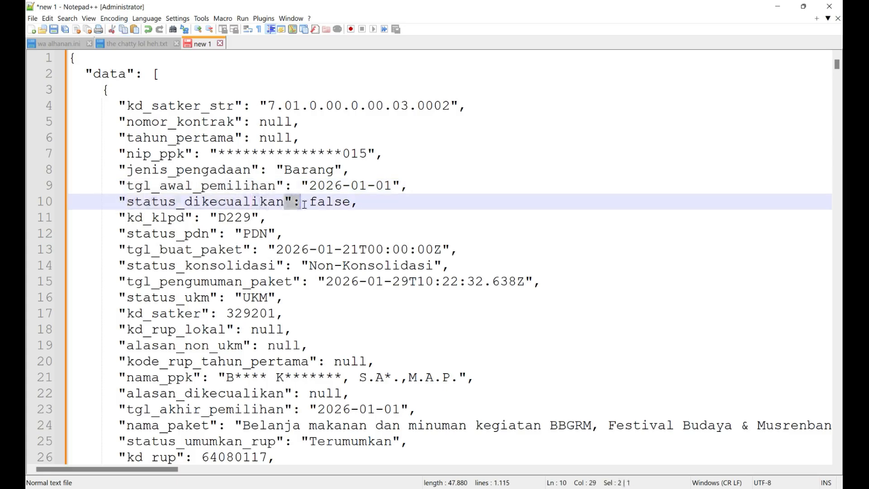
left_click_drag(118, 202, 297, 203)
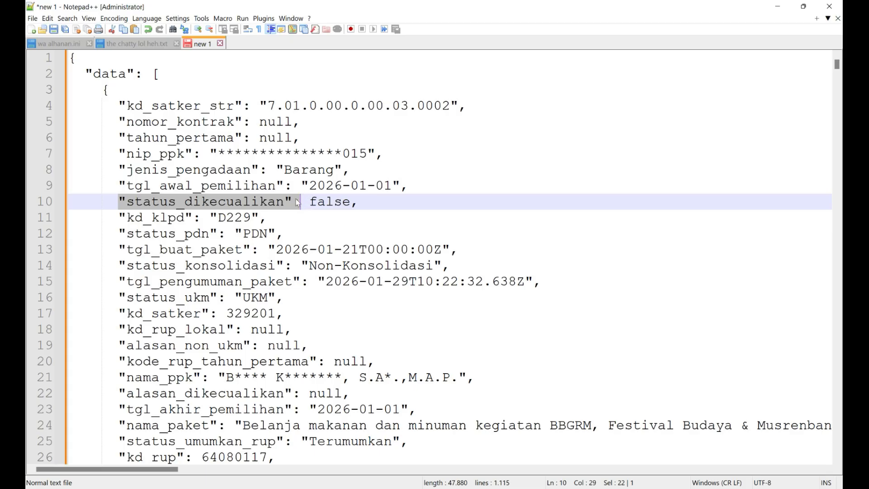
- Highlight the kd_klpd and status_pdn fields with their values on lines 11 and 12 to examine them
left_click_drag(120, 218, 206, 217)
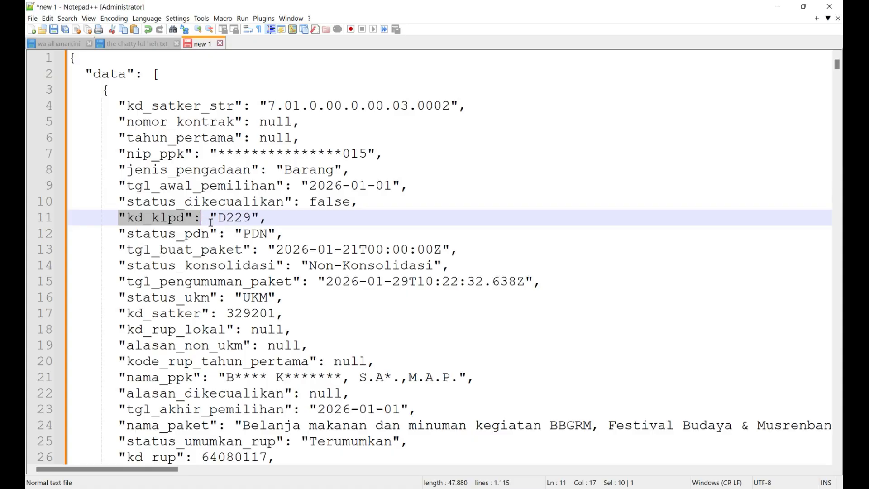
left_click_drag(204, 217, 267, 217)
left_click_drag(118, 233, 269, 233)
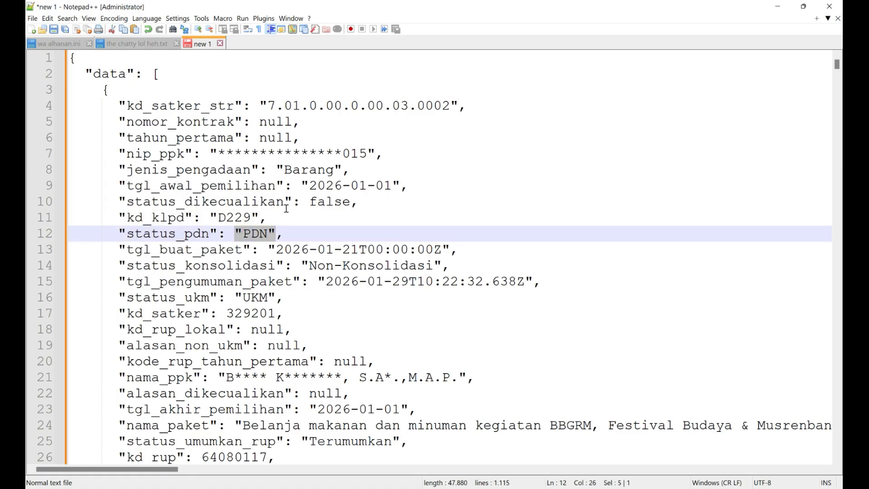
- Examine the fields from tgl_buat_paket to status_ukm on lines 13 to 16, highlighting parts of them
scroll(287, 208, "down", 2)
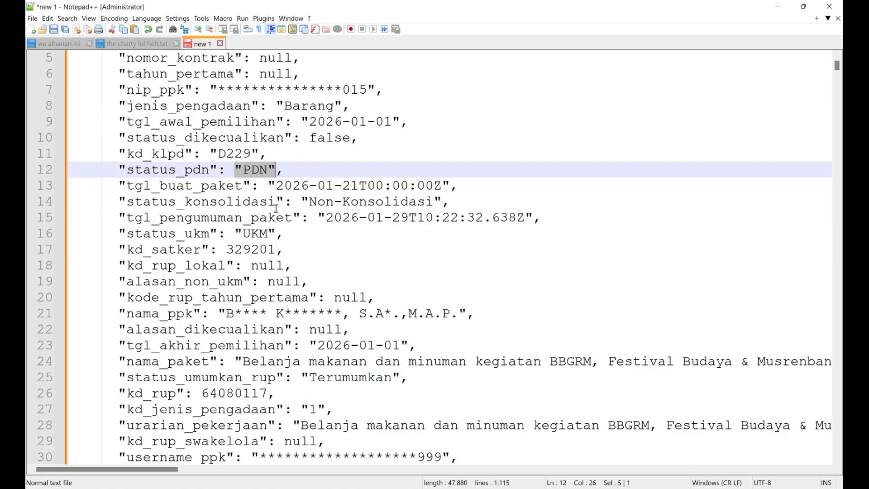
left_click_drag(274, 186, 352, 185)
left_click_drag(152, 200, 271, 201)
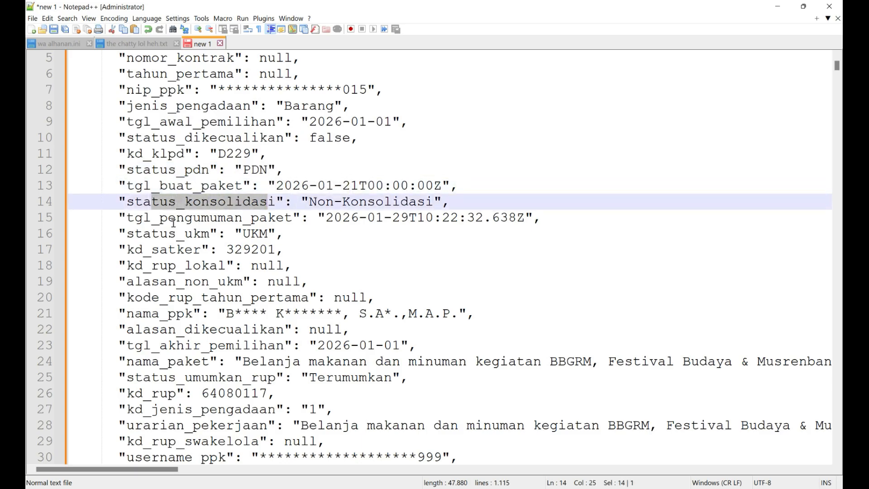
left_click_drag(152, 220, 125, 235)
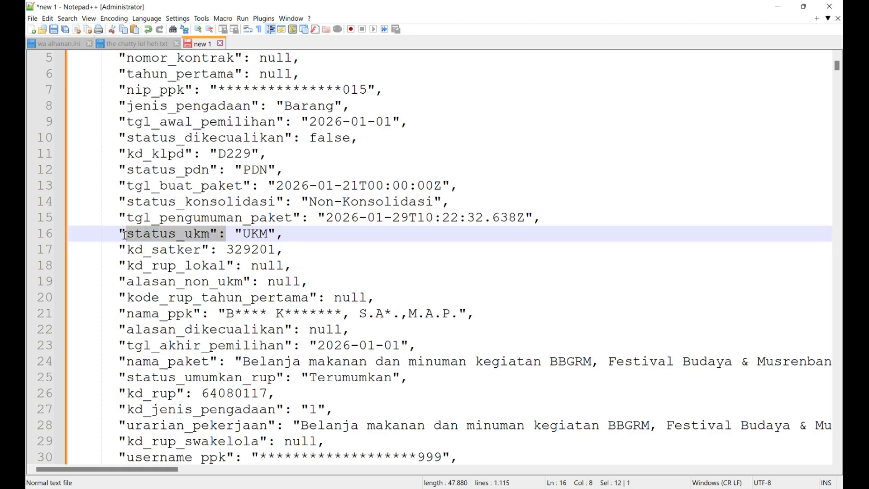
left_click(227, 234)
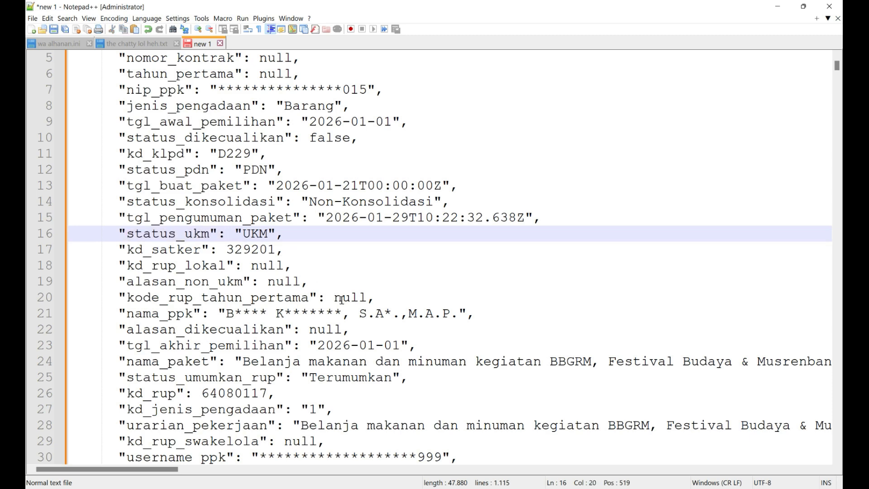
- Highlight the spp_aspek_lingkungan, nama_satker and tipe_paket fields in the second record to examine them
scroll(240, 260, "down", 16)
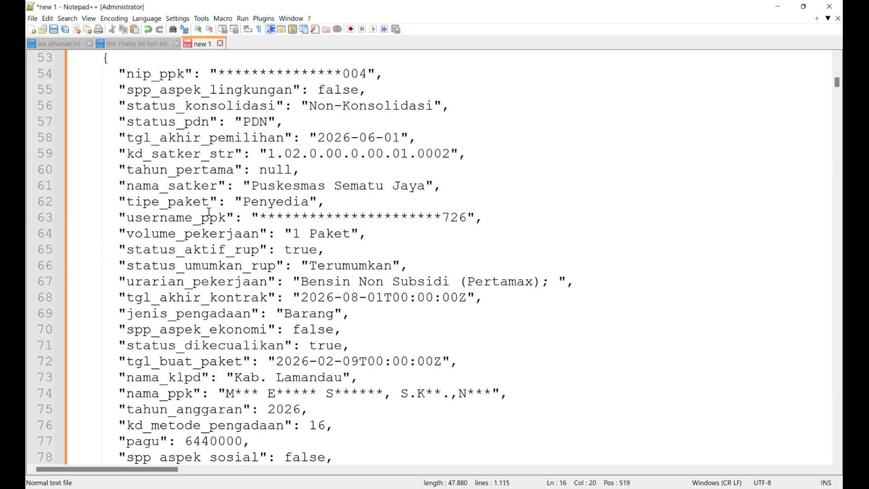
scroll(209, 209, "up", 3)
left_click_drag(122, 216, 366, 221)
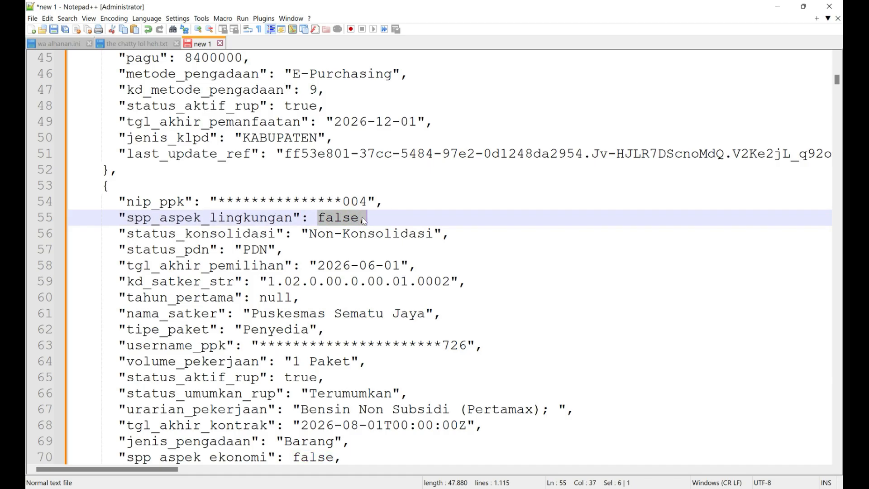
double_click(122, 315)
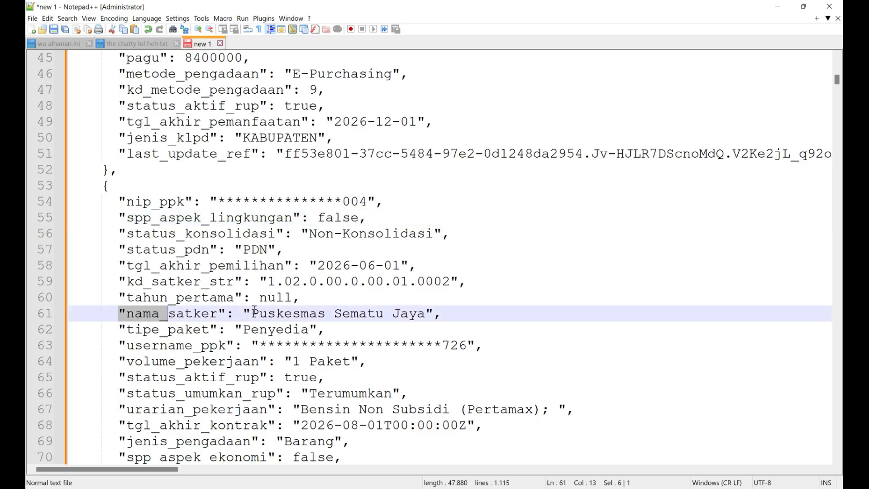
left_click_drag(244, 313, 377, 314)
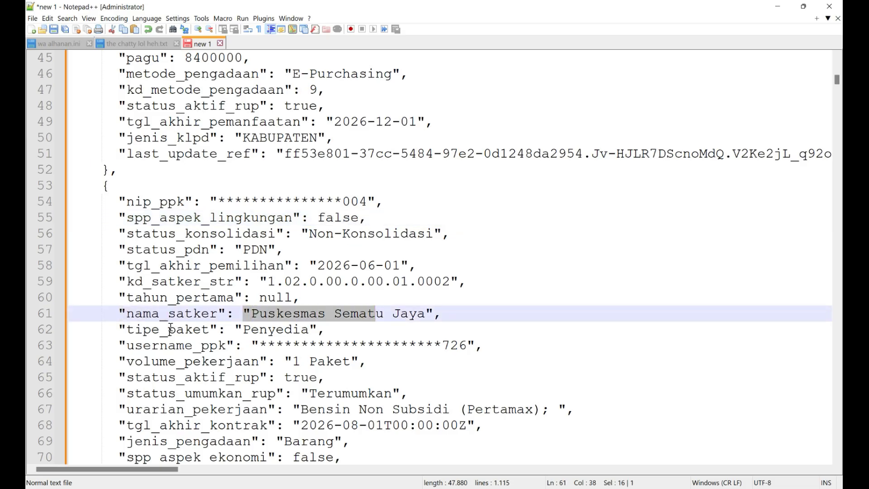
left_click_drag(236, 329, 292, 329)
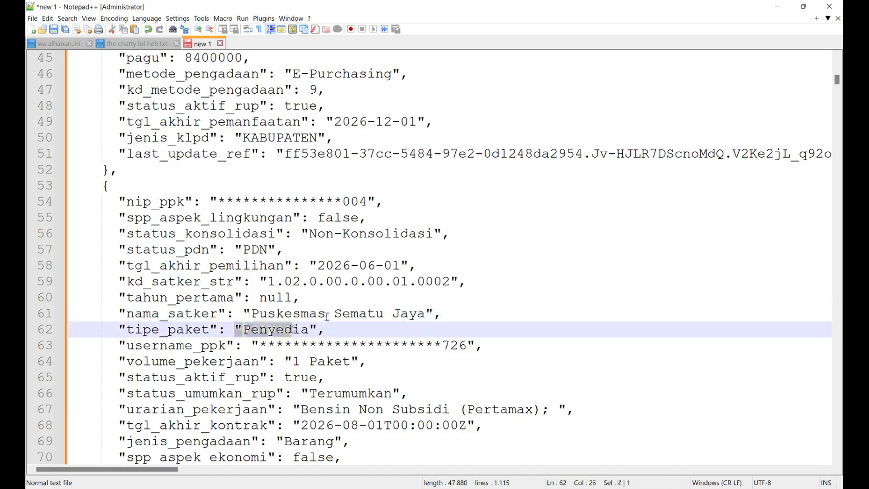
- Switch to Portal Pengembang in Chrome and highlight the note about the maximum row count under the limit parameter
scroll(320, 249, "up", 15)
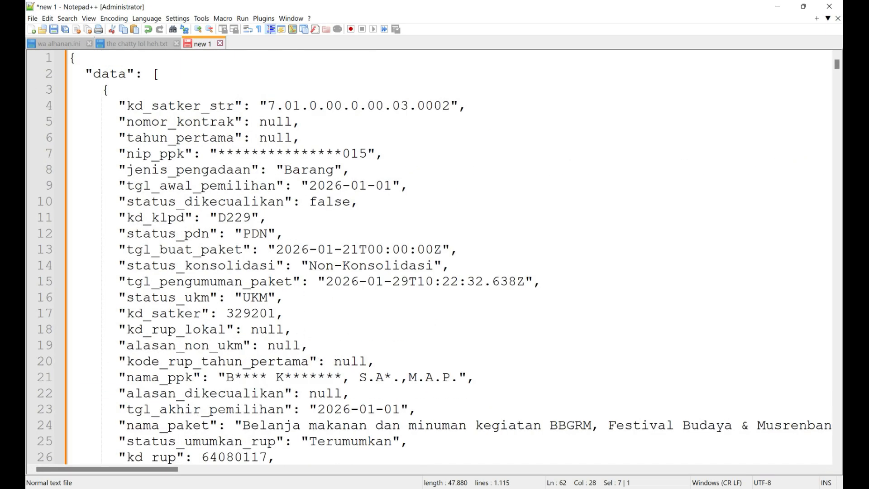
mouse_move(201, 475)
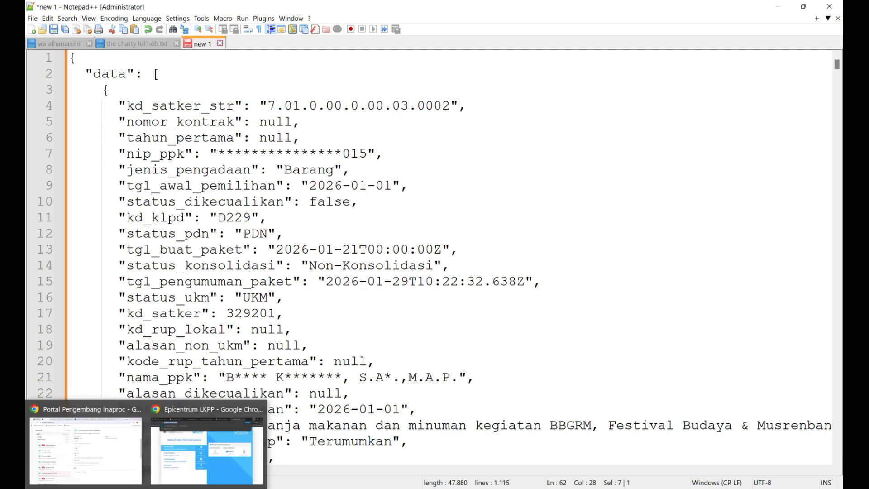
left_click(86, 450)
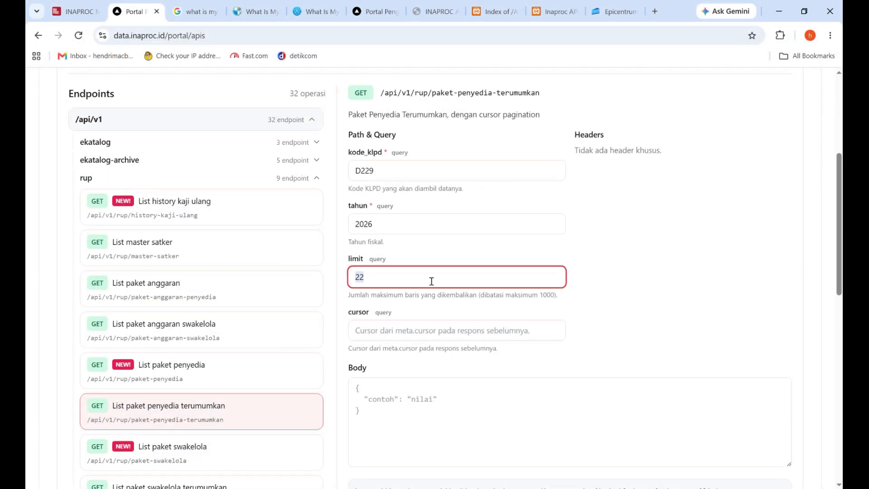
scroll(479, 290, "down", 2)
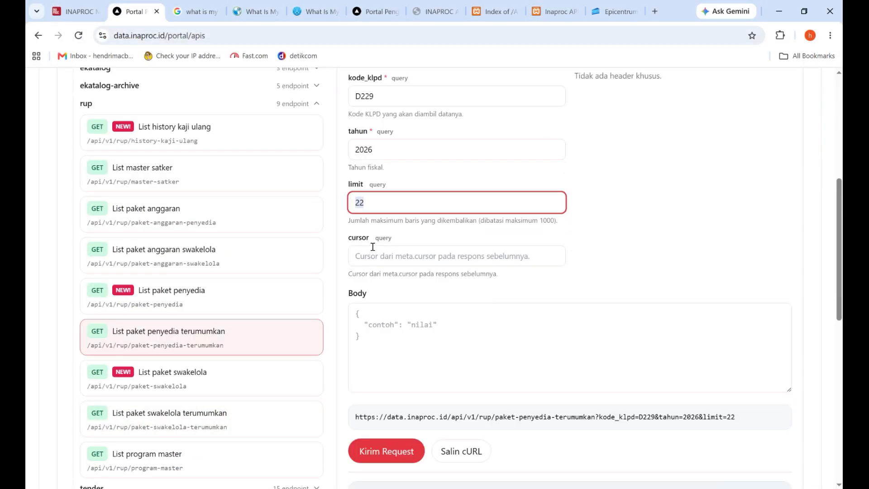
left_click_drag(351, 222, 565, 225)
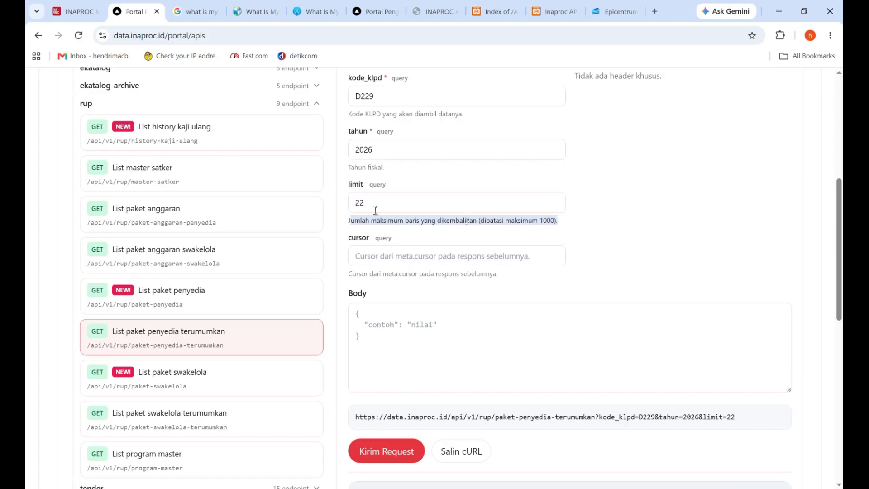
- Set the limit parameter to 1000 and send the request
left_click_drag(364, 203, 355, 200)
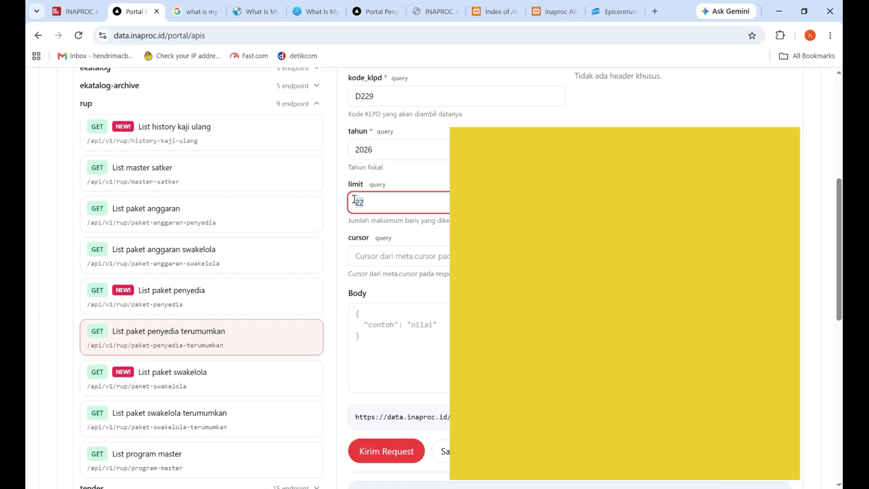
type("1000")
left_click(418, 256)
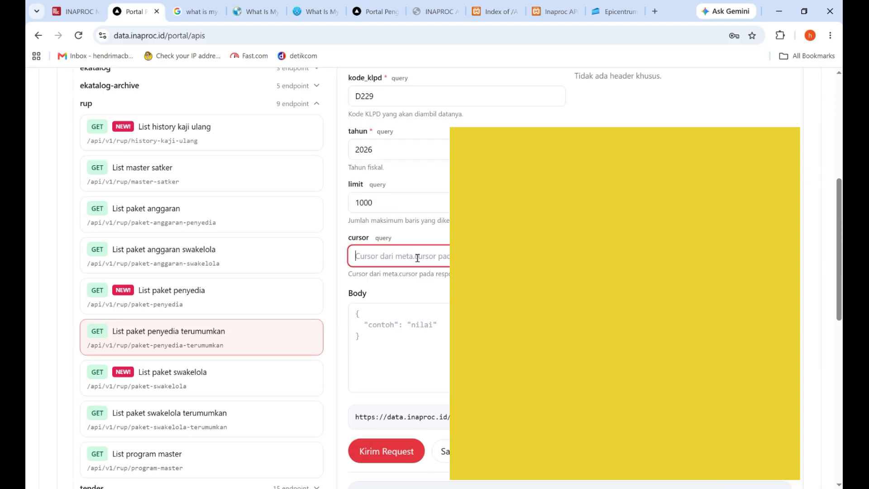
scroll(418, 260, "down", 1)
scroll(399, 304, "down", 3)
left_click(400, 304)
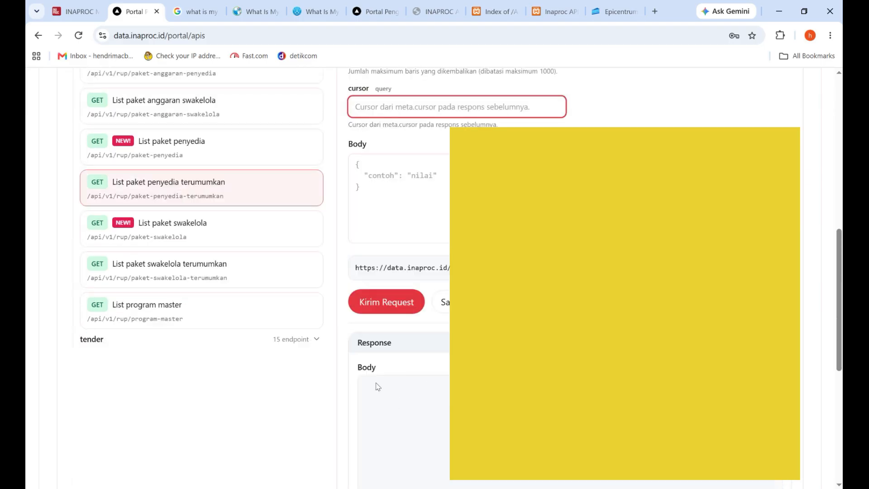
left_click(399, 304)
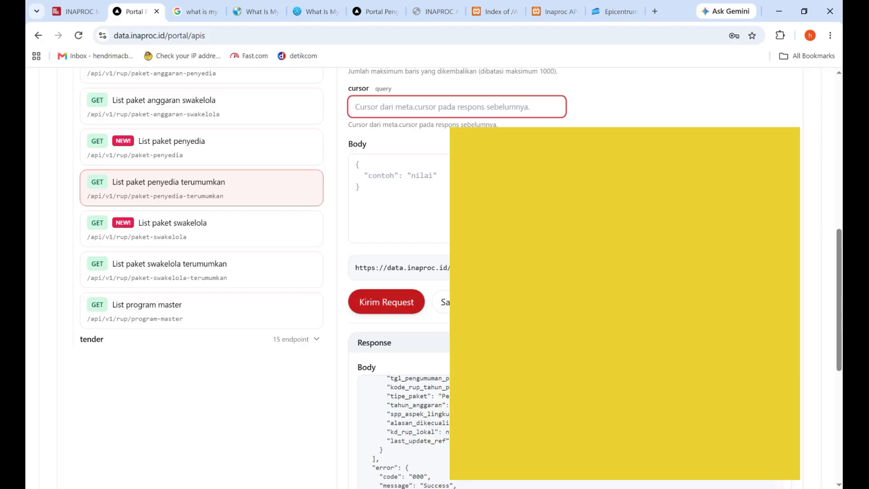
- Highlight the closing lines of the response body and the cursor field in the meta section to examine them
scroll(435, 271, "down", 3)
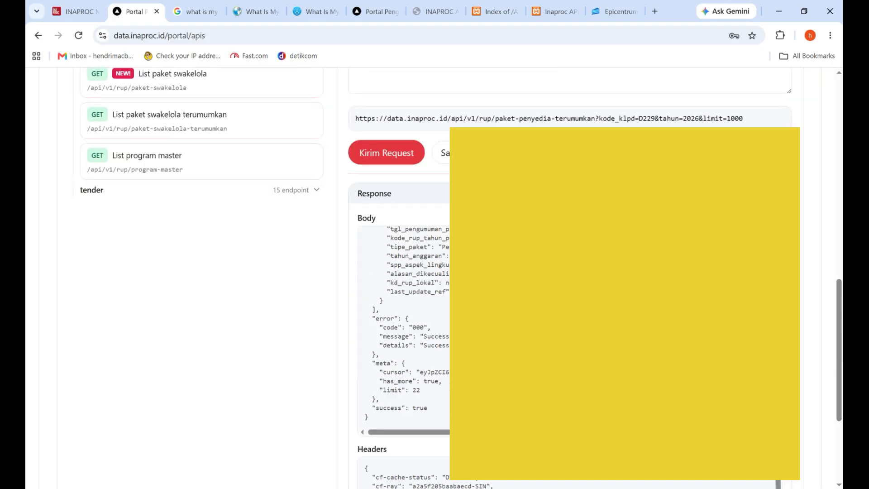
left_click_drag(448, 252, 436, 338)
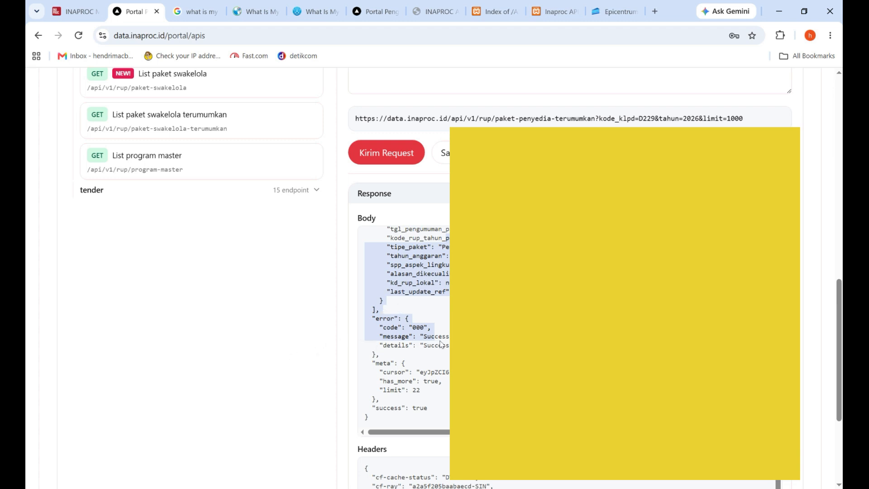
left_click(393, 369)
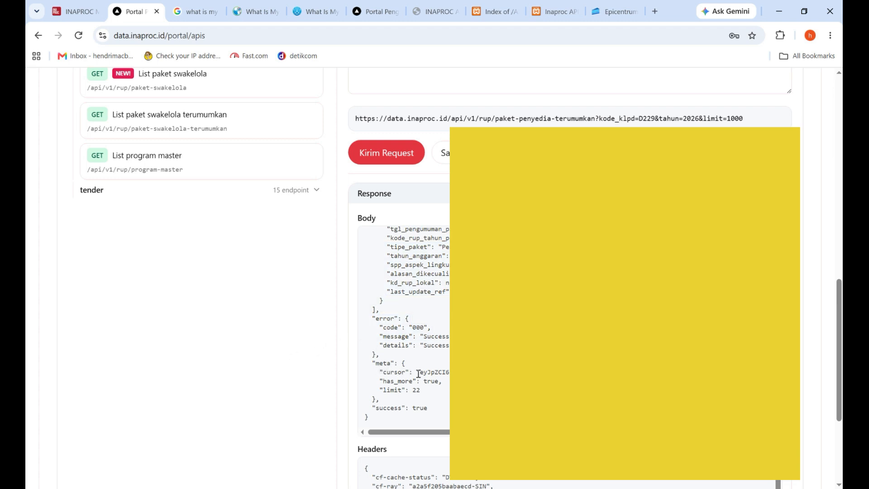
left_click_drag(380, 372, 449, 372)
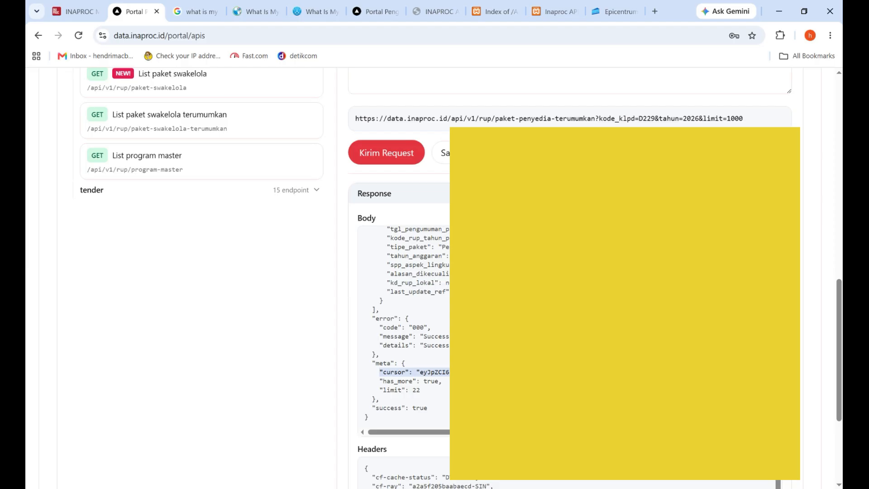
left_click(424, 376)
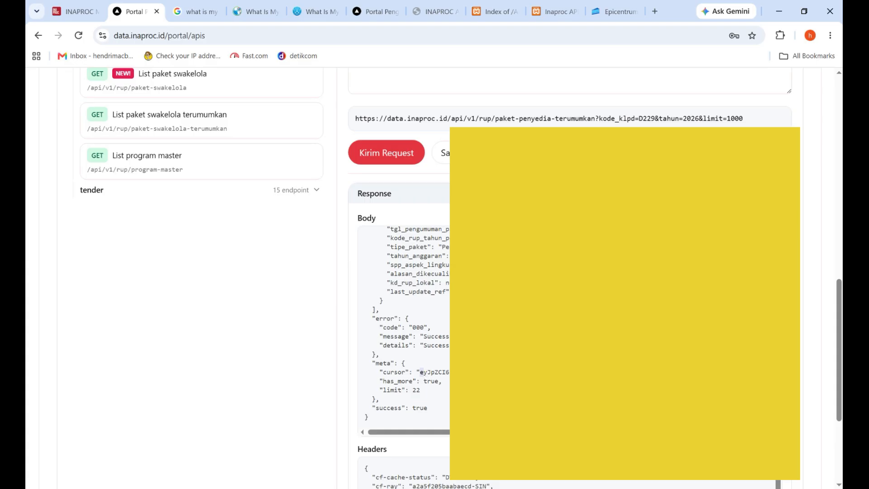
- Copy the meta cursor value from the response and paste it into the cursor query parameter
double_click(421, 372)
scroll(814, 285, "up", 9)
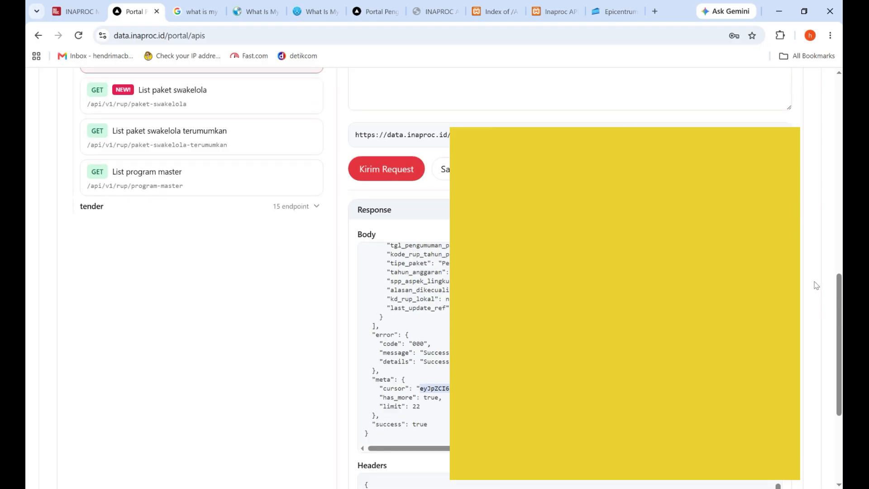
scroll(371, 407, "up", 1)
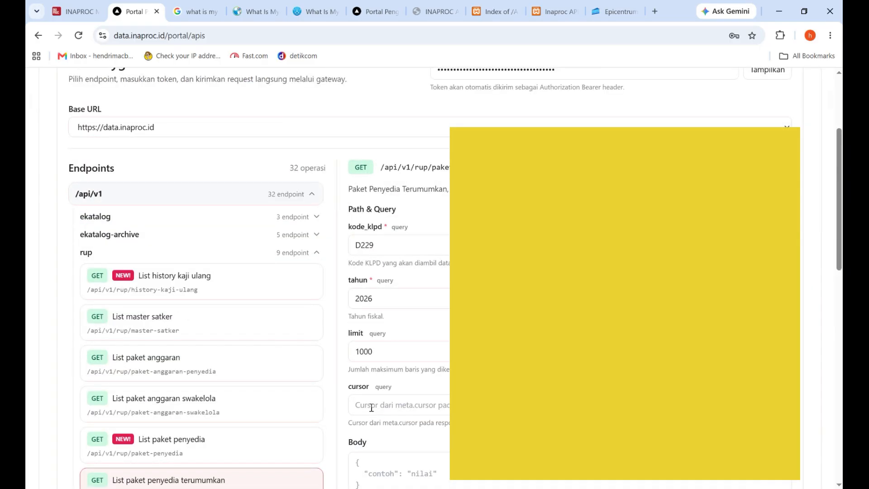
left_click(371, 408)
key("ctrl+v")
- Select the whole JSON response body from its opening to its closing brace and copy it
scroll(365, 315, "down", 10)
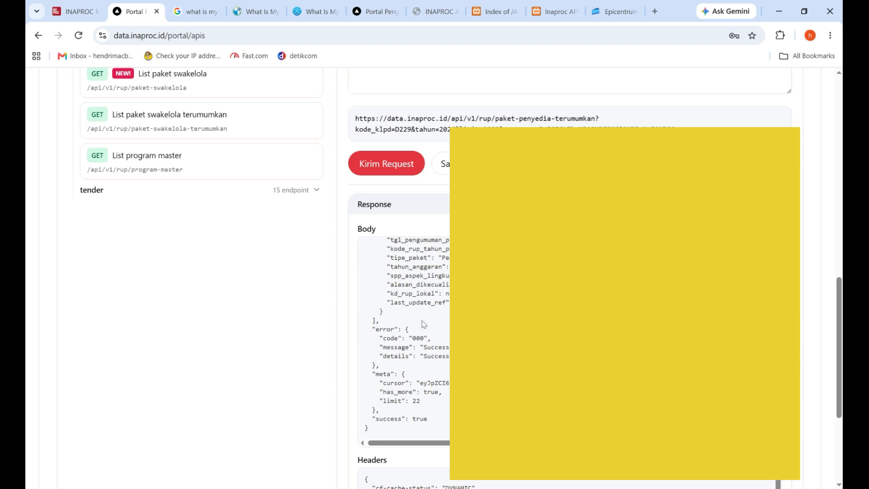
left_click_drag(400, 267, 409, 329)
left_click_drag(778, 427, 778, 409)
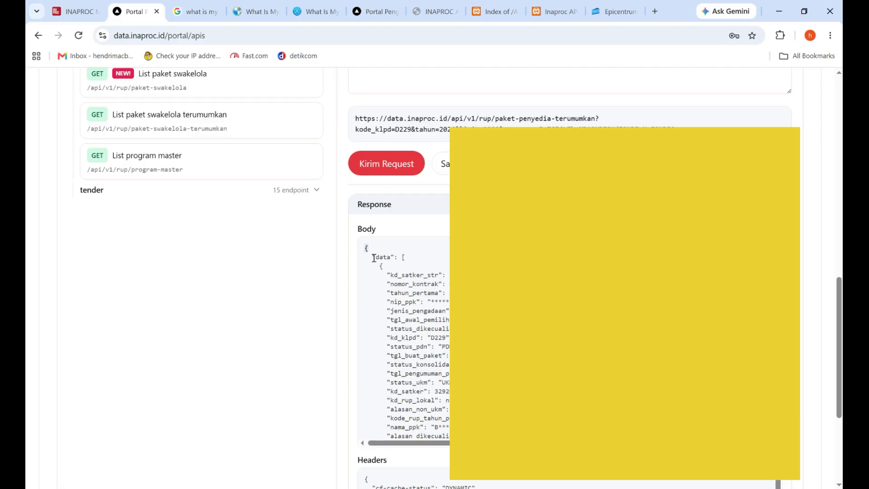
mouse_move(374, 258)
left_mouse_down()
mouse_move(397, 254)
mouse_move(369, 254)
left_mouse_up()
left_click(366, 250)
left_click(432, 267, "shift")
scroll(404, 340, "down", 10)
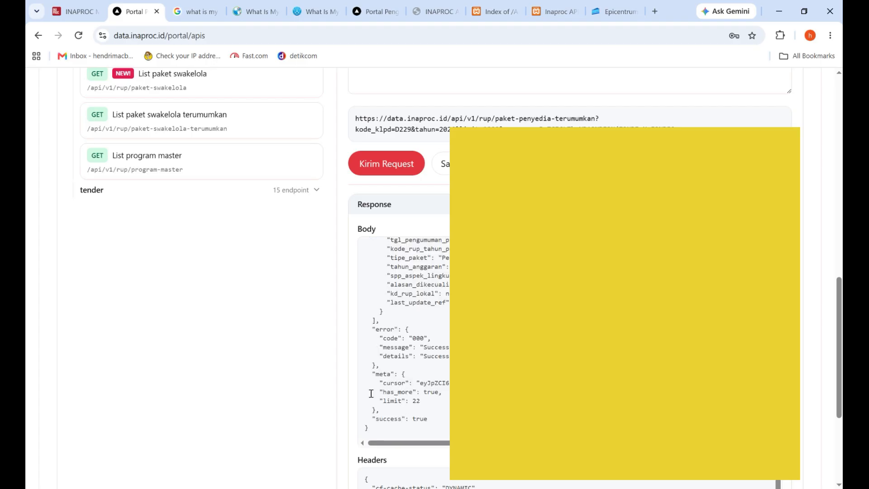
triple_click(372, 430)
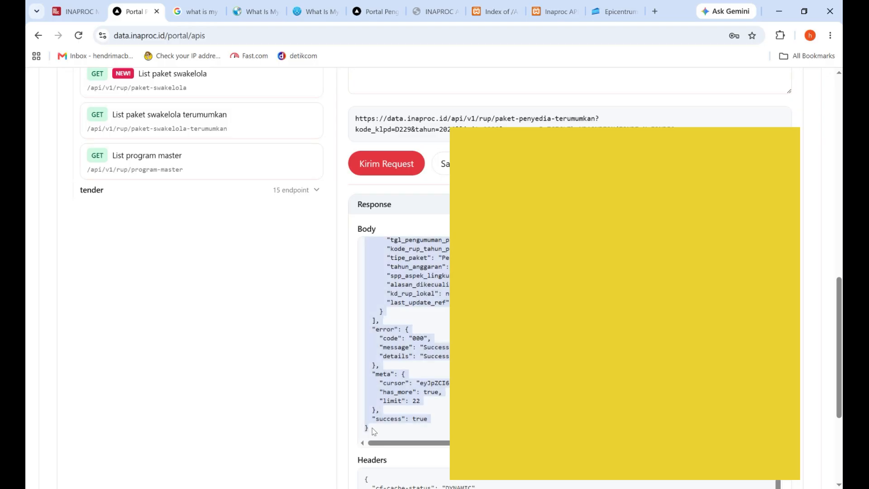
right_click(388, 291)
left_click(416, 305)
- Switch to Notepad++, close it and relaunch it with the unsaved JSON document
key("alt+Tab")
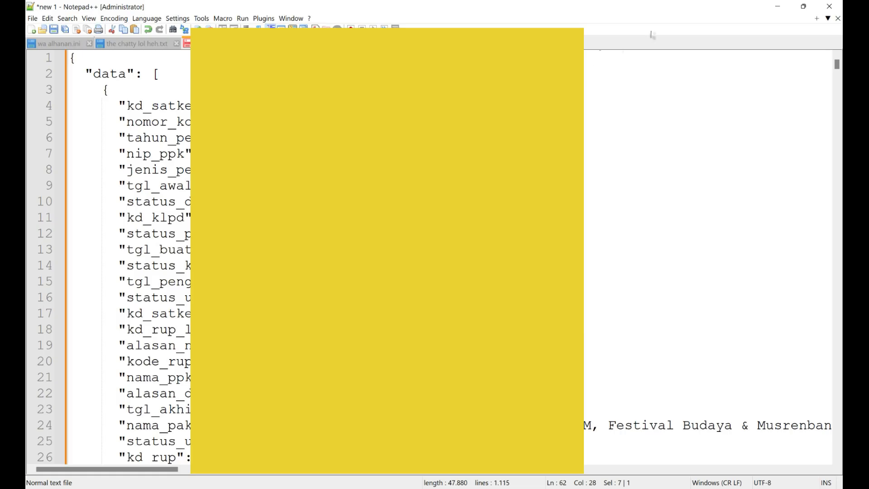
left_click(837, 4)
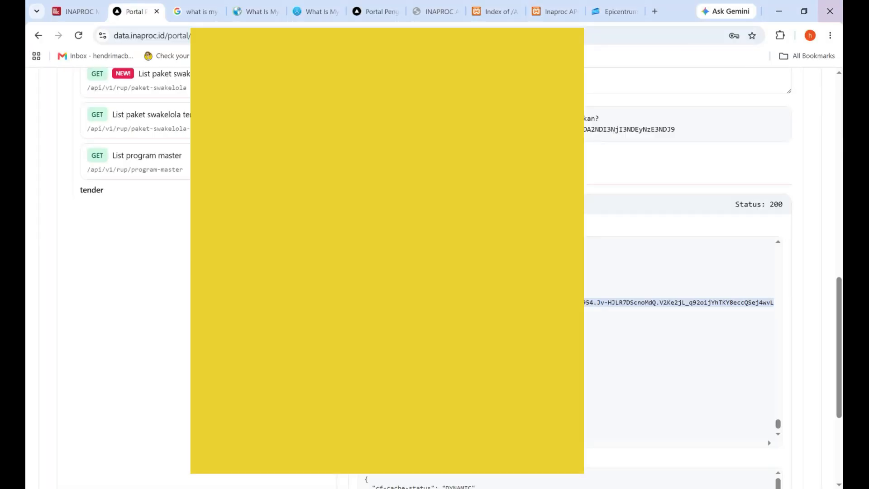
left_click(26, 483)
type("note")
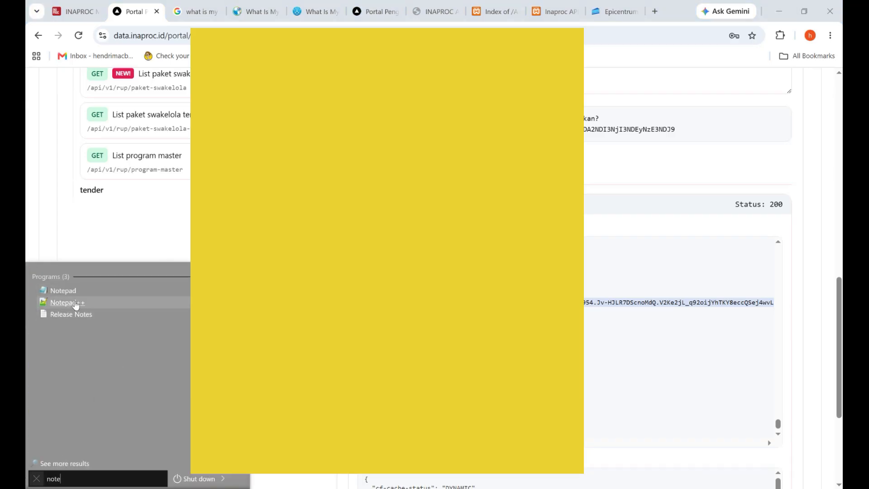
left_click(76, 305)
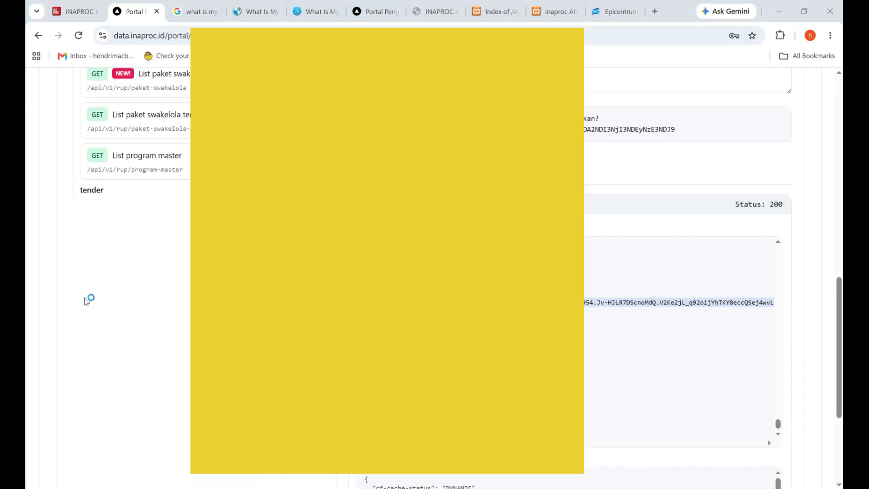
left_click(215, 106)
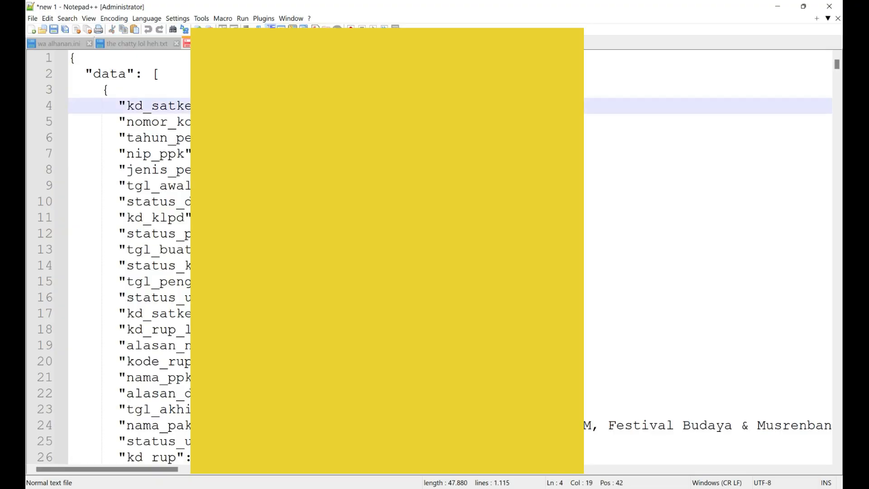
- Browse the first few JSON records and return to the beginning of the document
scroll(103, 54, "down", 20)
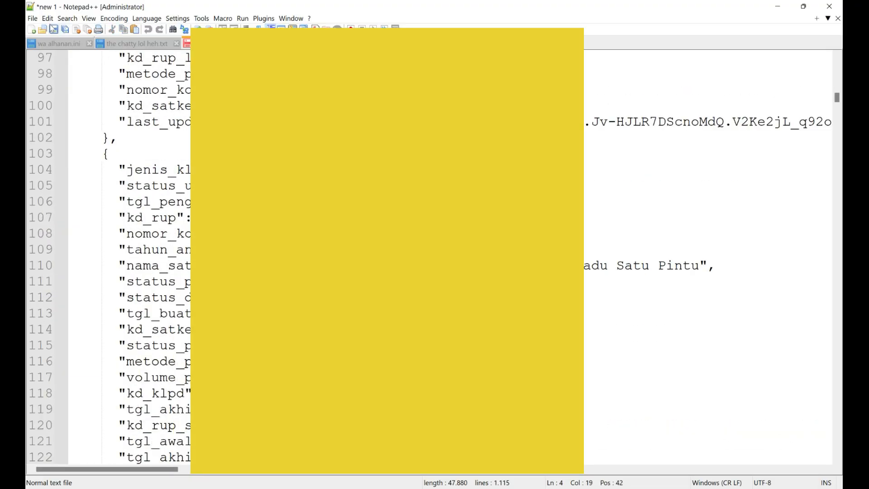
scroll(109, 258, "up", 8)
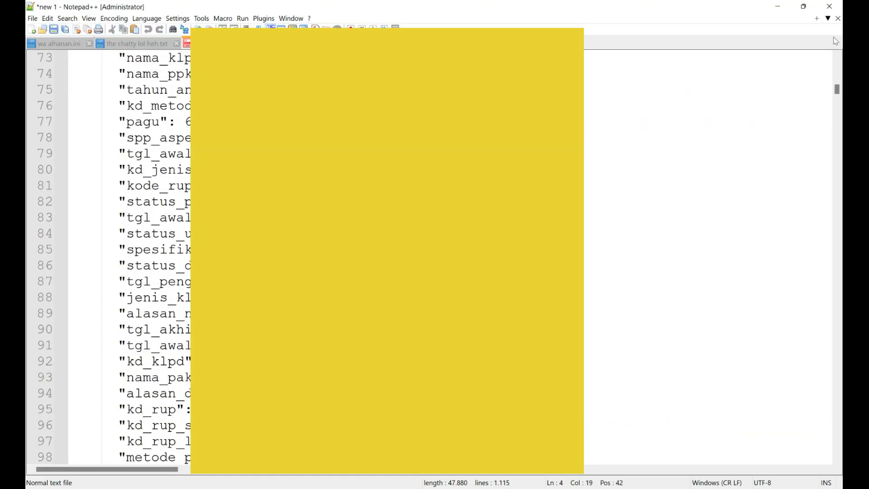
scroll(679, 186, "up", 8)
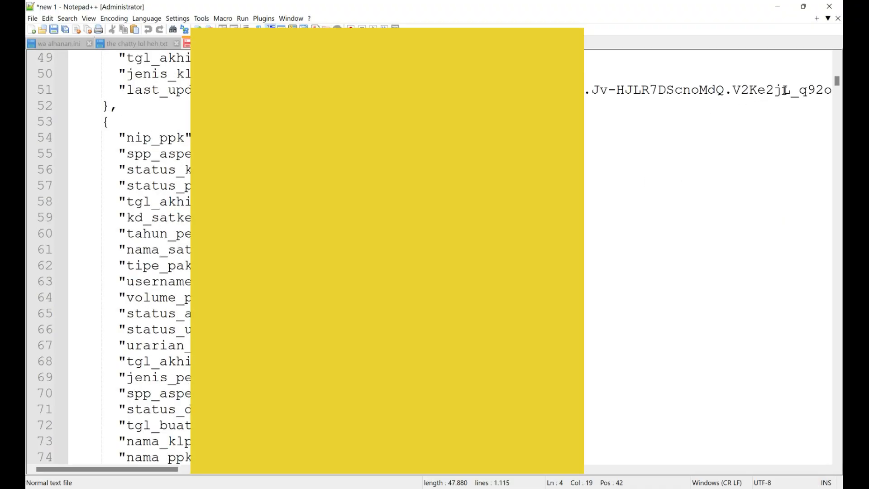
left_click_drag(836, 81, 824, 63)
left_click(622, 171)
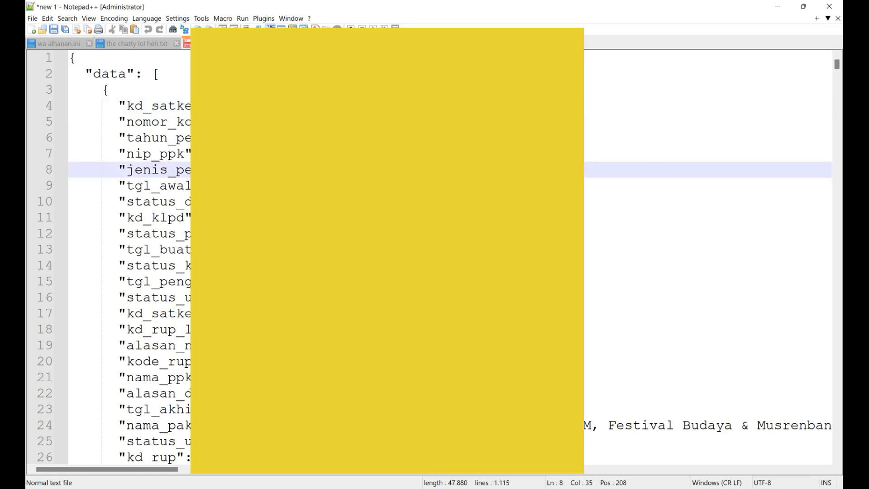
- Find the cursor entry in the JSON's meta section and examine the limit line below it
key("ctrl+f")
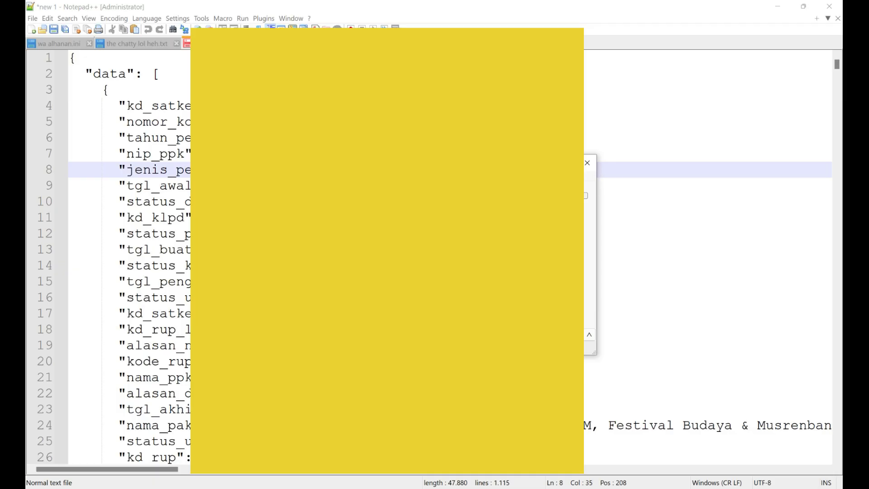
key("Return")
left_click(225, 233)
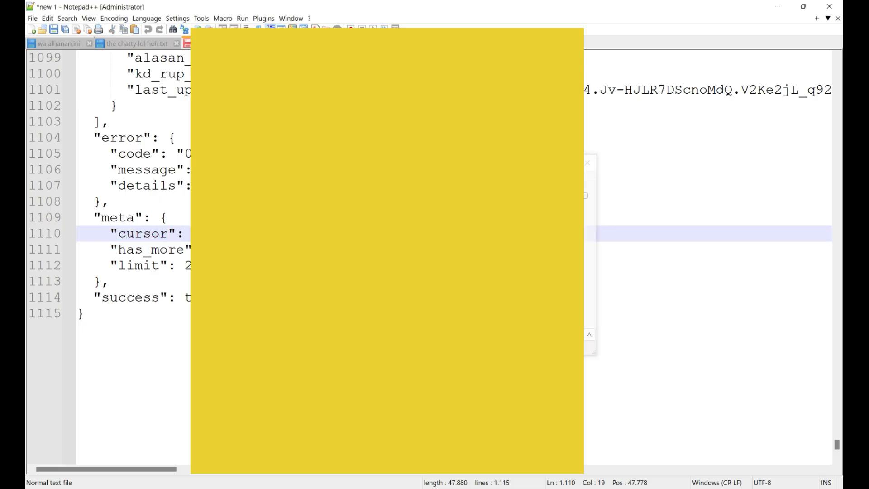
left_click(587, 163)
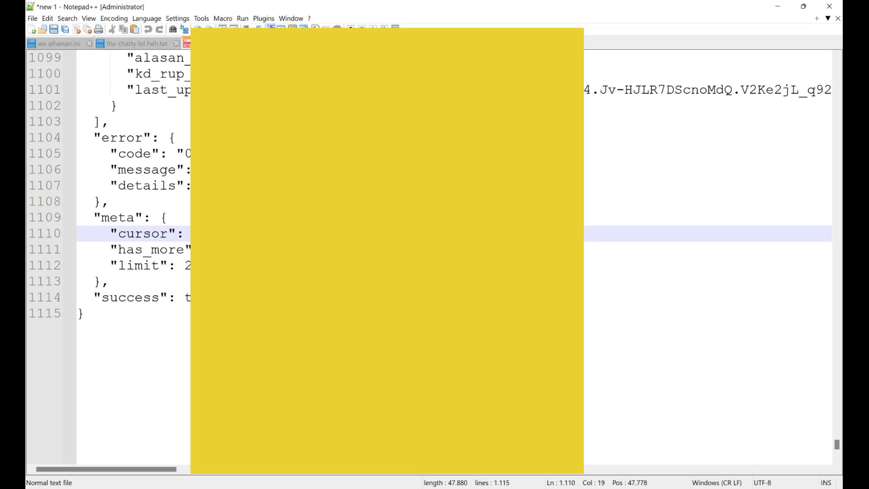
left_click(202, 266)
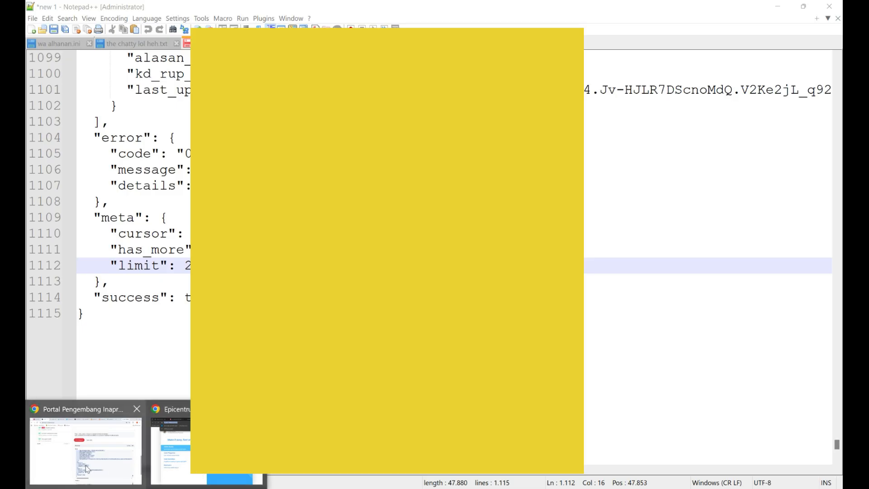
- Switch to Portal Pengembang in Chrome and set the limit parameter to 22
left_click(88, 468)
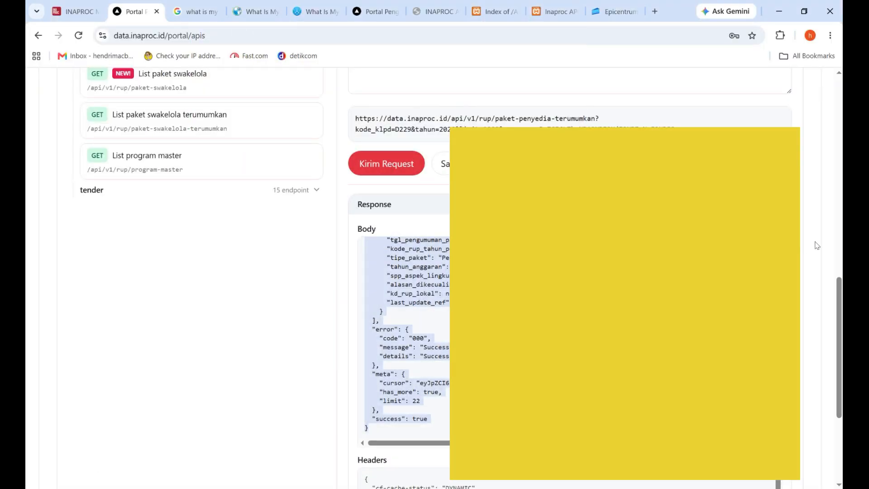
scroll(827, 250, "up", 8)
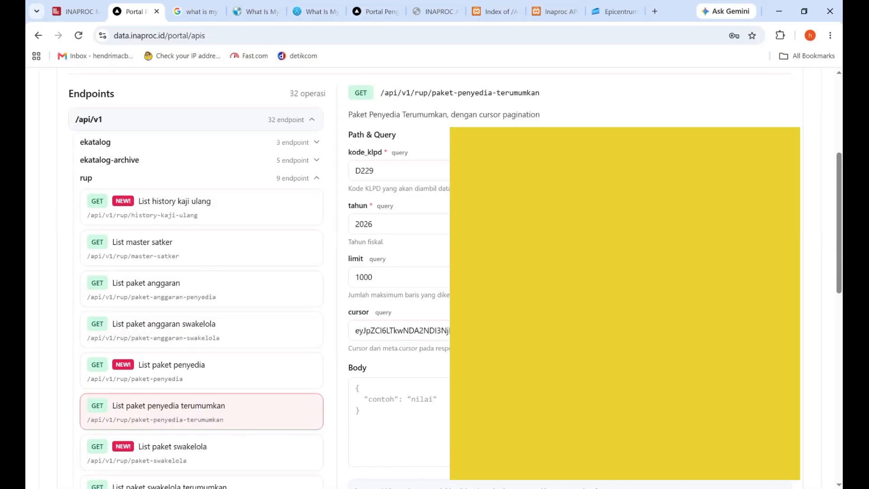
scroll(408, 272, "down", 3)
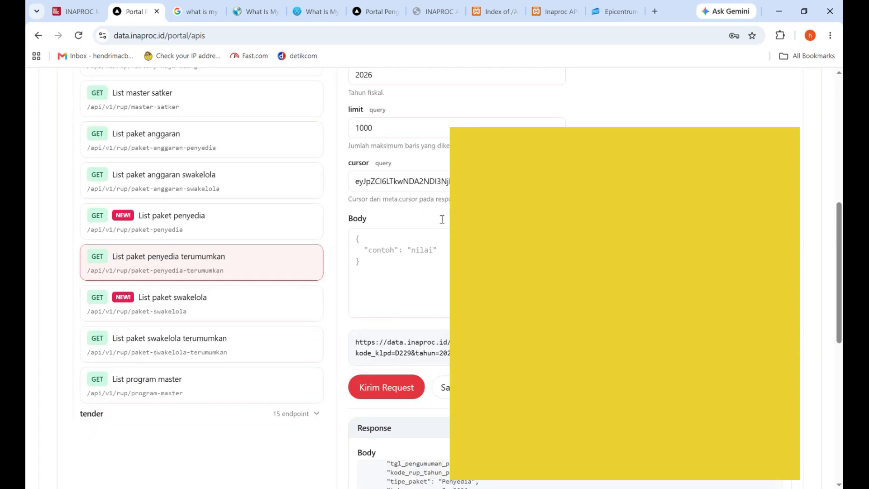
left_click(376, 128)
key("ctrl+a")
type("22")
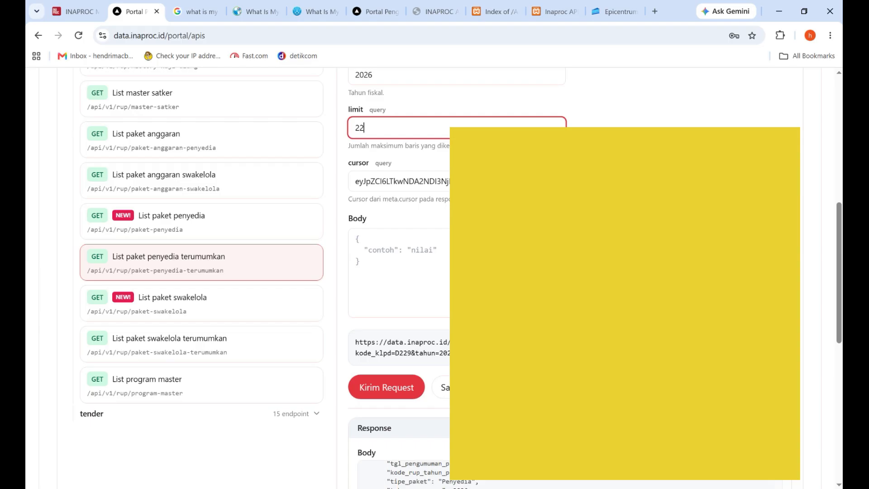
- Send the request with the cursor applied and highlight the response body's opening lines, from the first brace to data
left_click(375, 388)
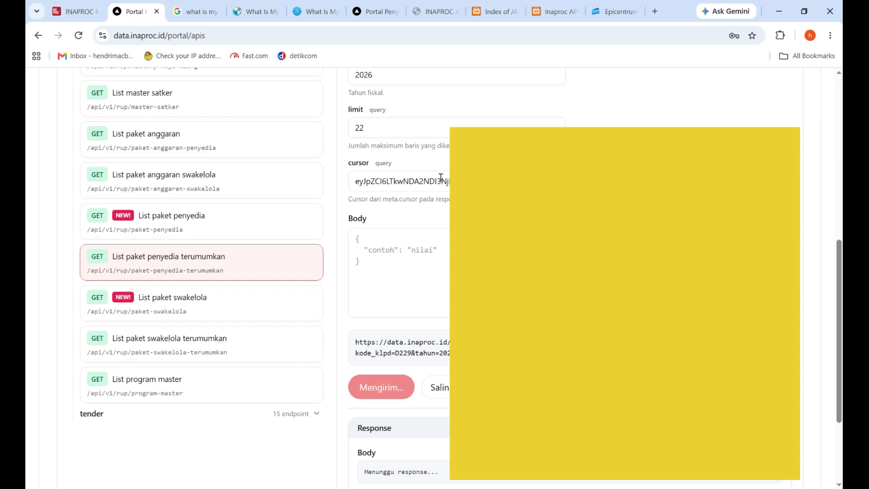
scroll(441, 181, "down", 7)
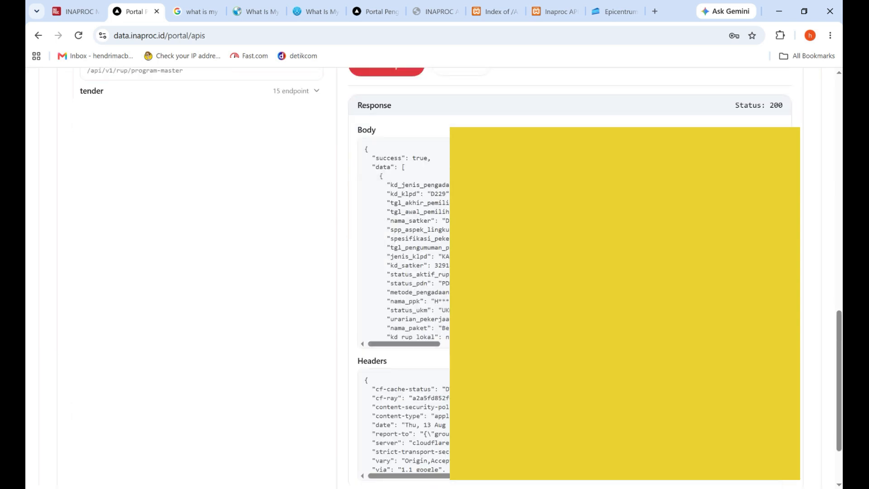
left_click_drag(365, 149, 408, 170)
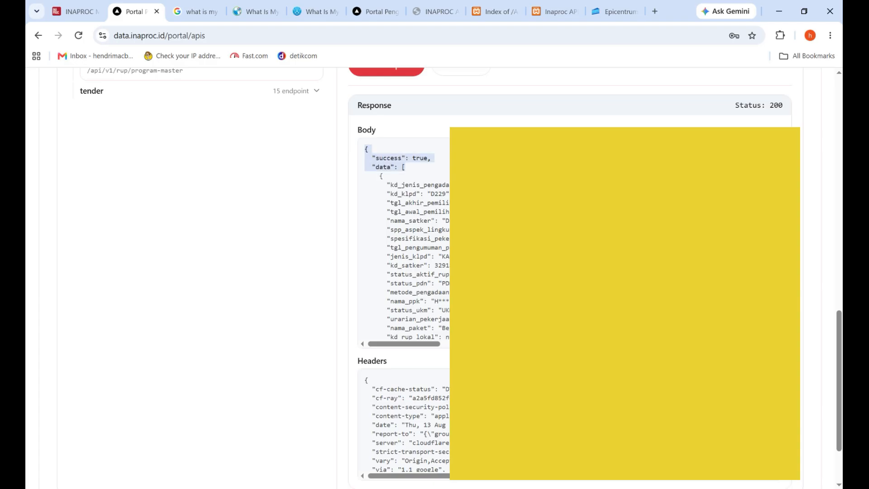
- Select the entire JSON response body through the final closing brace and copy it
scroll(403, 240, "down", 10)
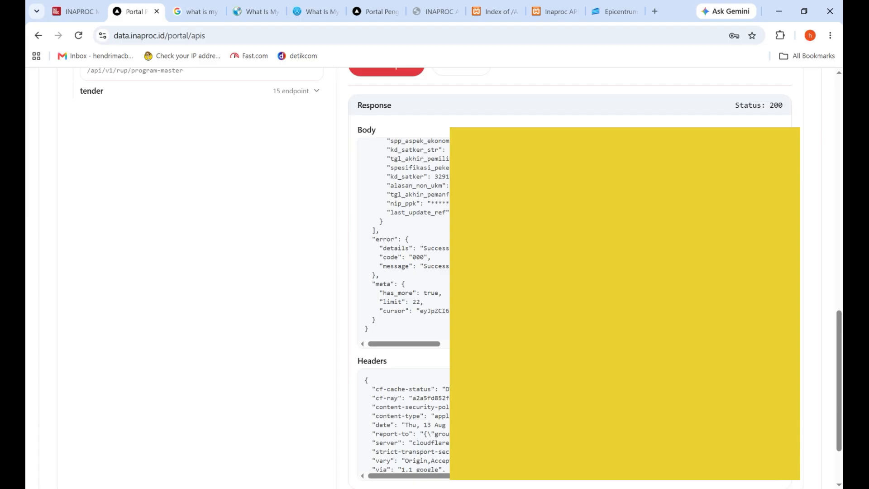
triple_click(375, 333)
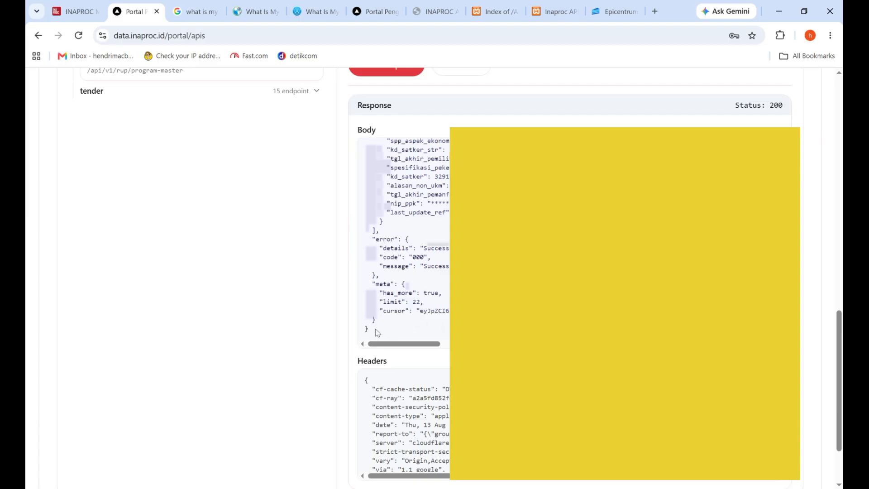
right_click(377, 235)
left_click(411, 248)
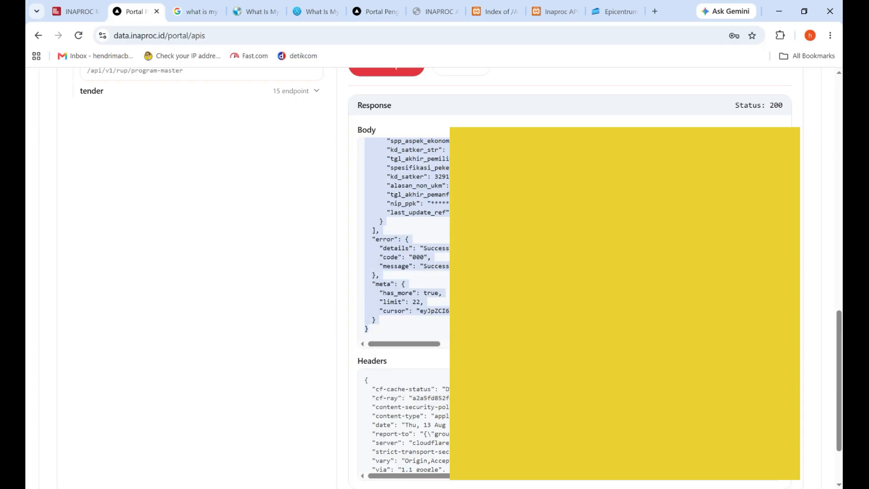
- Switch to Notepad++ and paste the copied response below the existing JSON, leaving one blank line between them
key("alt+Tab")
left_click(148, 316)
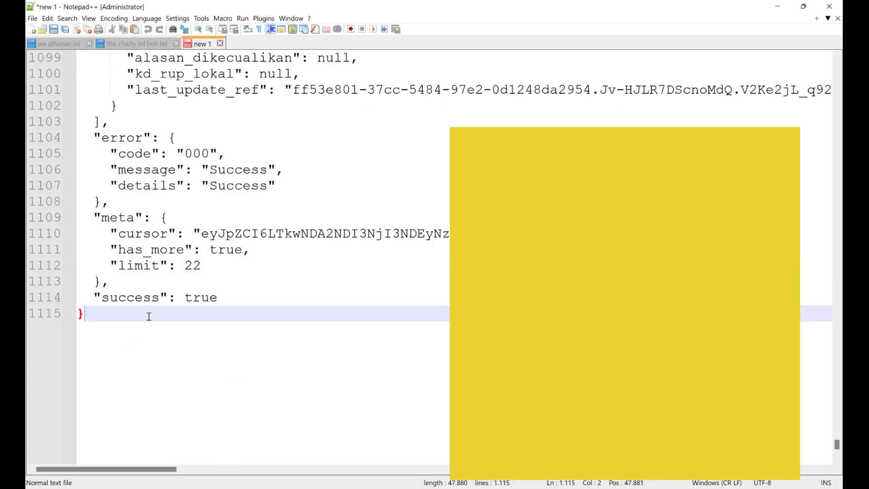
key("Return")
key("Return")
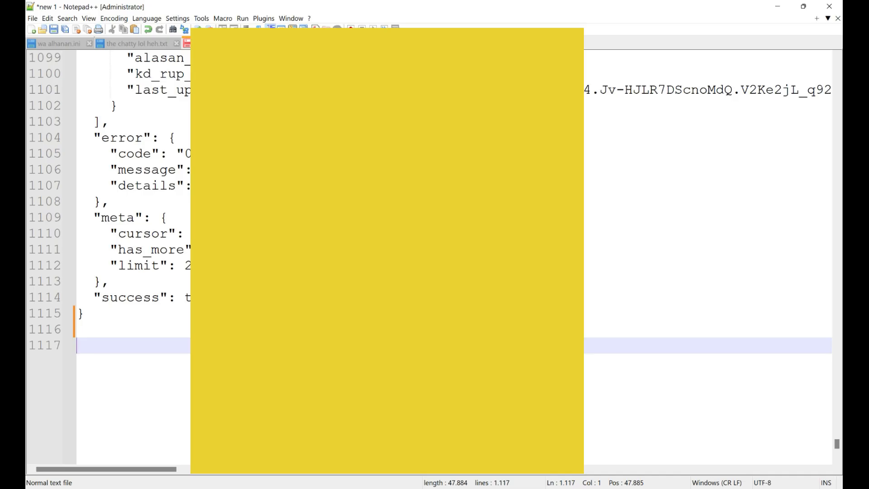
key("ctrl+v")
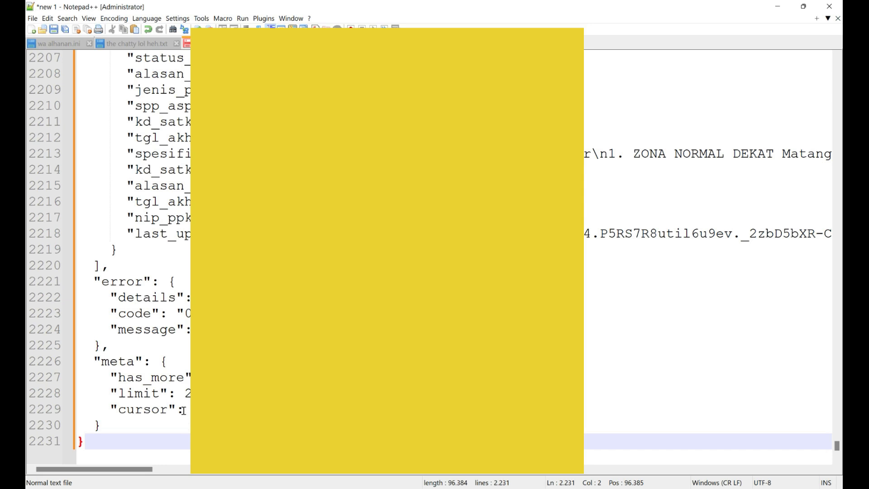
- Copy the cursor value from the meta section of the newly pasted JSON
left_click_drag(200, 409, 395, 409)
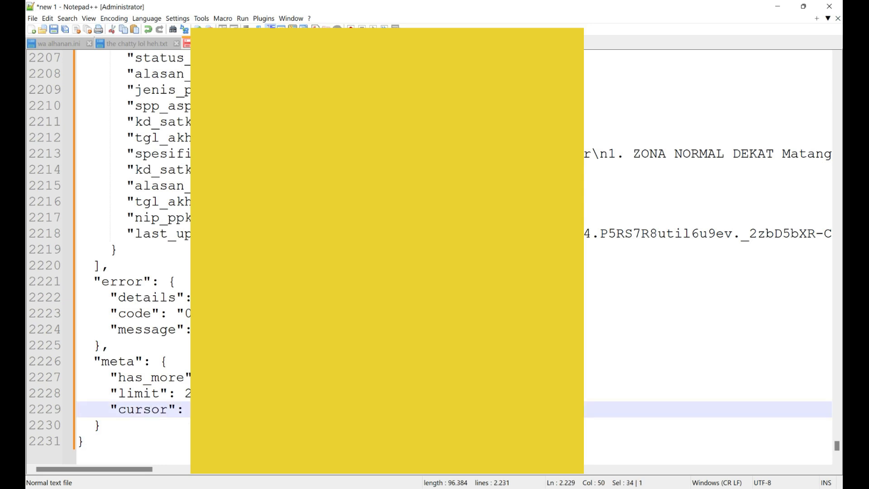
right_click(498, 409)
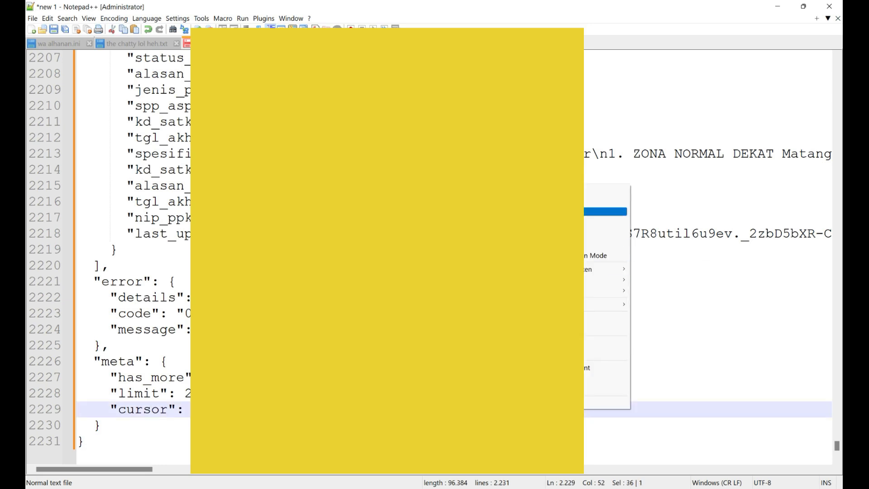
key("Return")
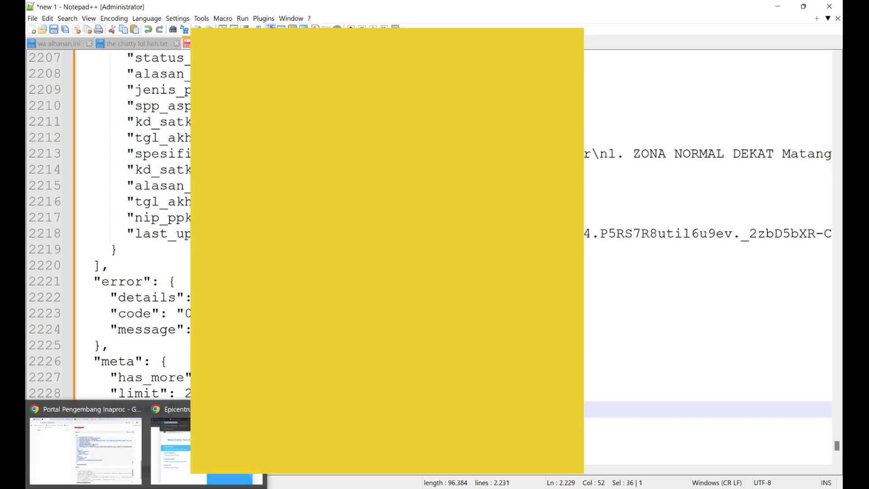
- Switch to Portal Pengembang in Chrome and add a new tab directly after it
left_click(136, 448)
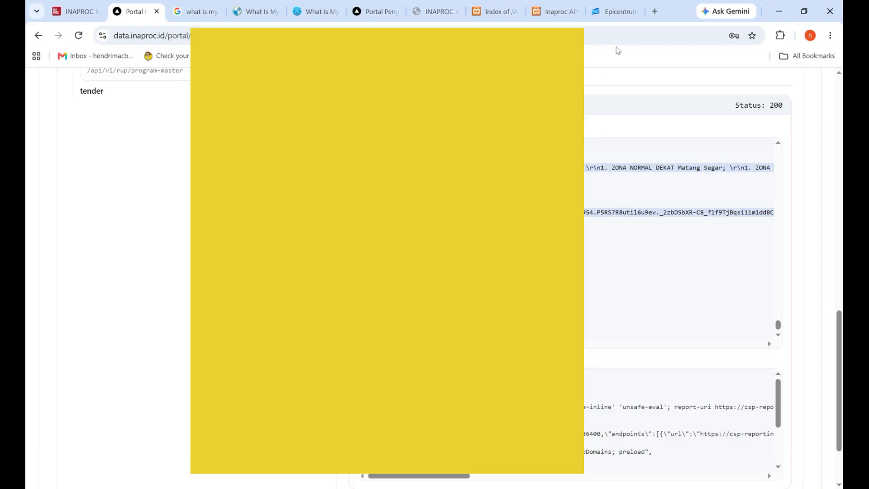
left_click(654, 11)
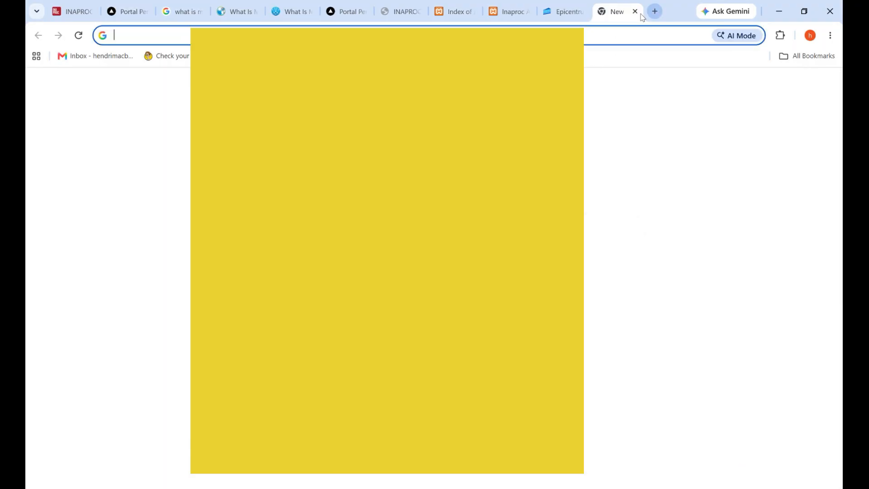
left_click_drag(611, 14, 194, 31)
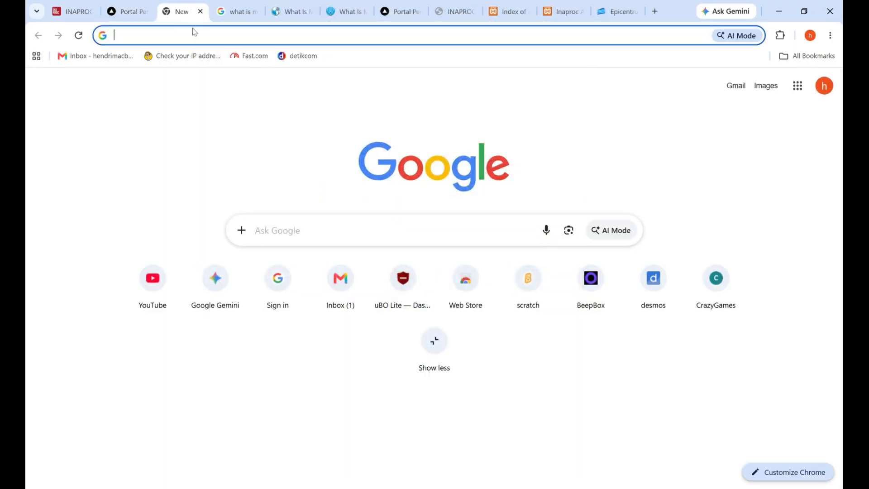
- Try to open the site sirup.lkpp.go.id in the new tab
type("sirup")
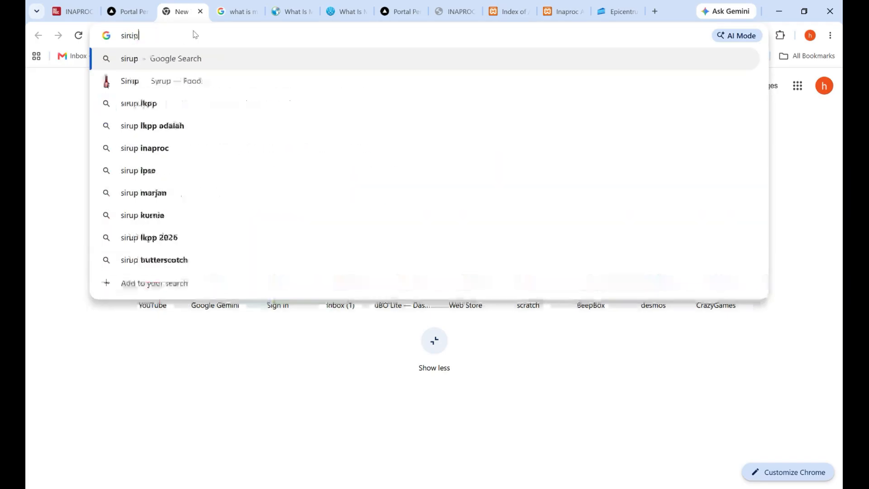
type(".lk")
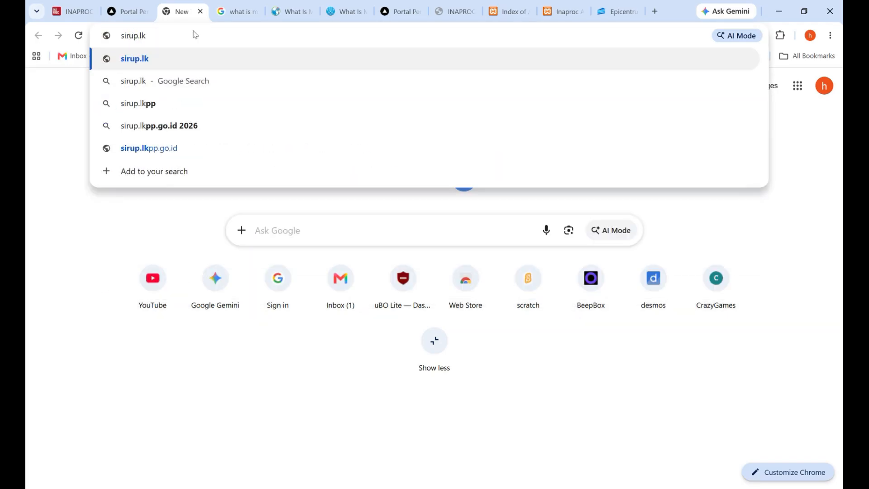
type("pp.go")
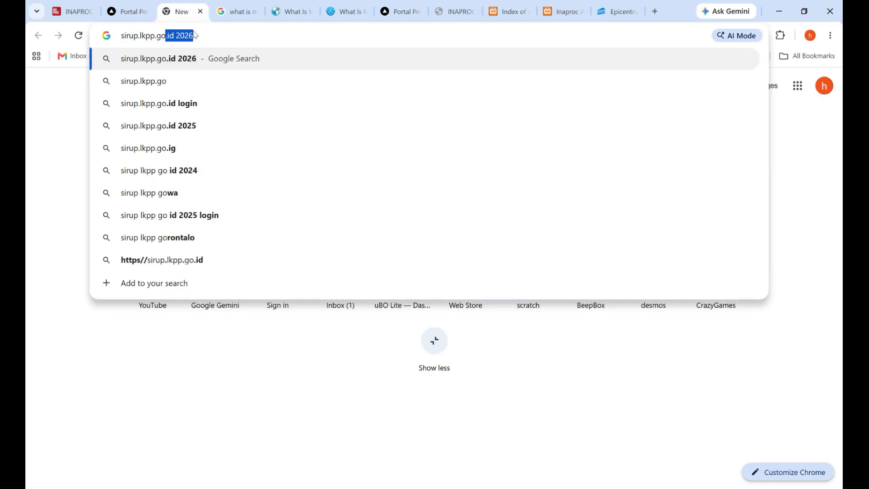
type(".id")
key("Return")
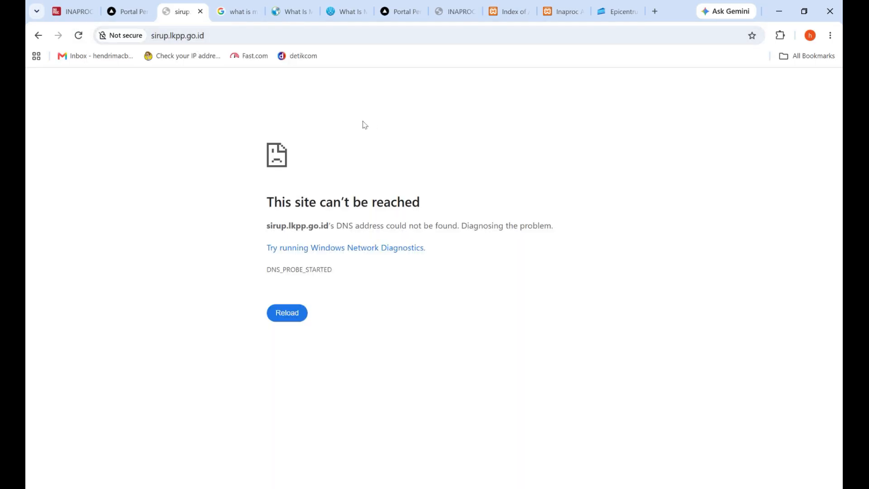
- Try the address sirup.inaproc.go.id by replacing lkpp with inaproc
left_click(179, 35)
left_click_drag(170, 35, 187, 36)
type("inaproc")
key("Return")
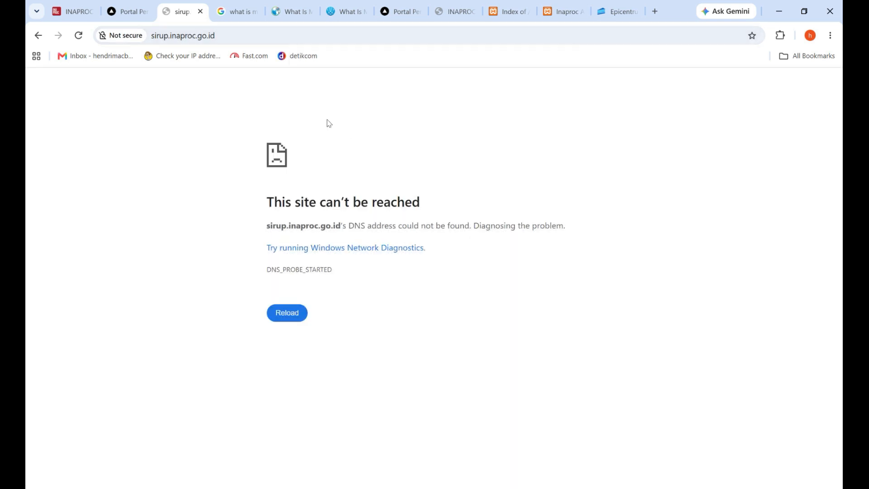
- Go to sirup.inaproc.id and close the announcement popup about SiRUP access
left_click_drag(196, 35, 252, 47)
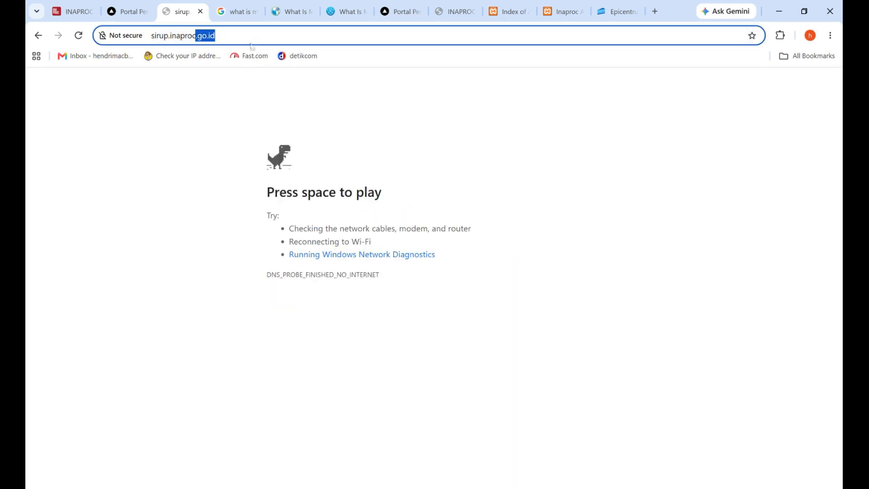
key("BackSpace")
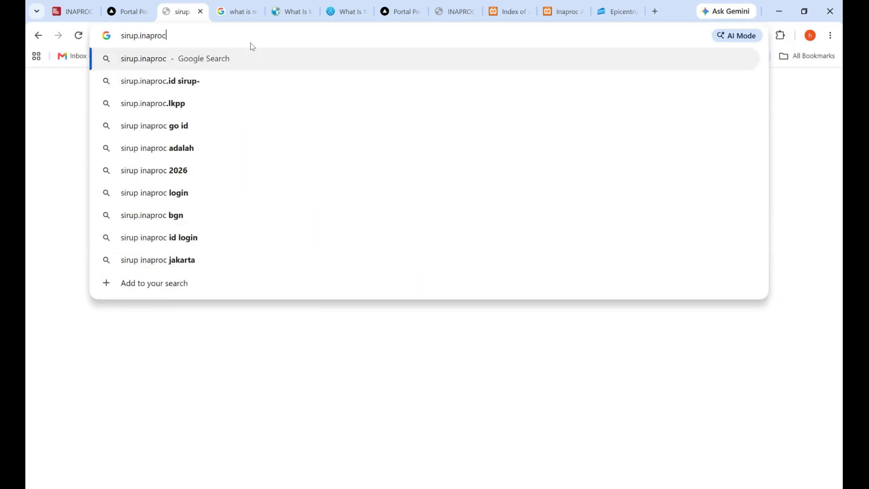
type(".id")
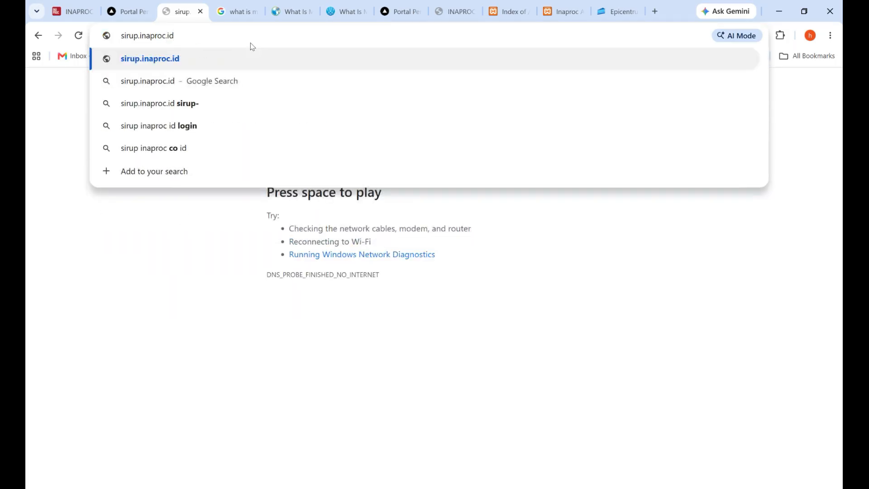
key("Return")
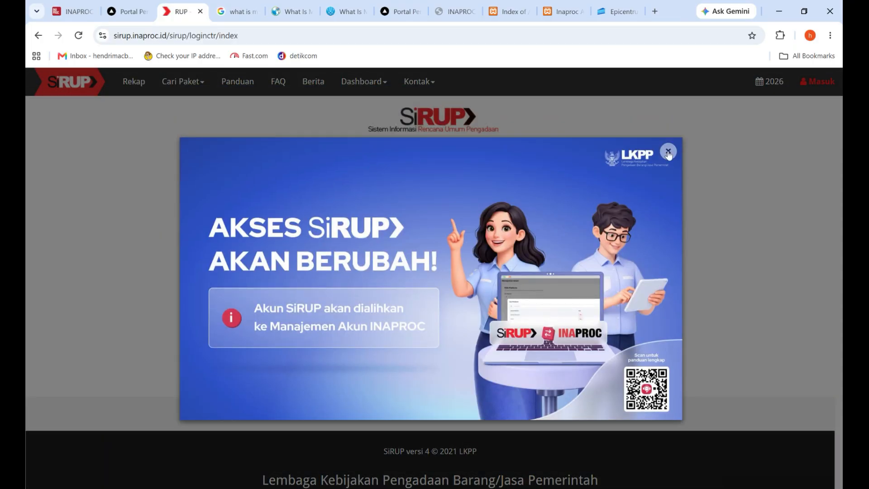
left_click(668, 152)
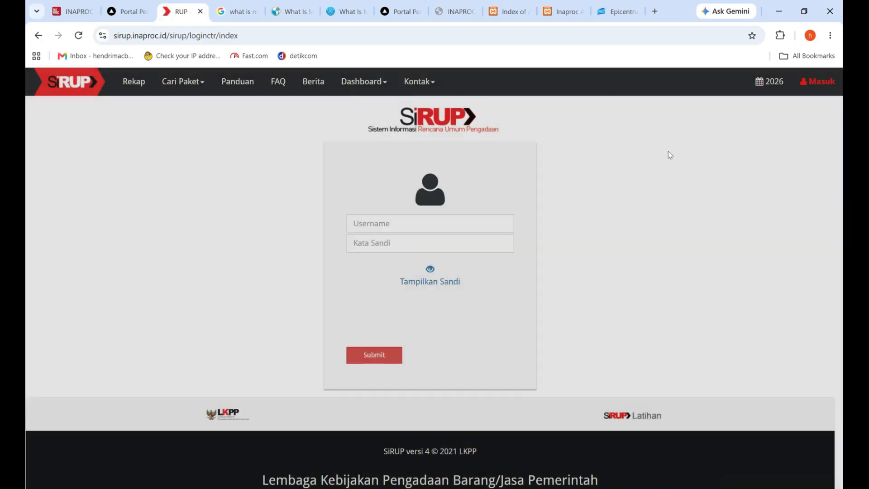
- Find lamandau in the Rekap list of kabupaten and highlight its total activity and package count
left_click(139, 88)
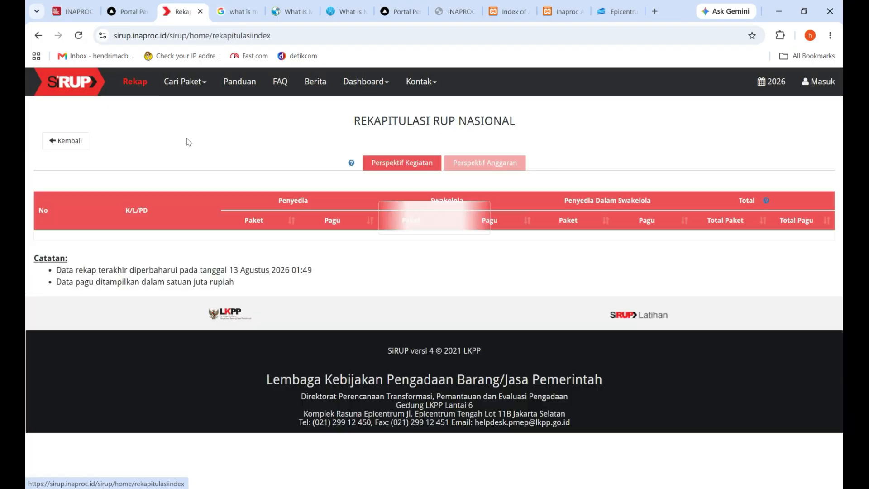
left_click(86, 317)
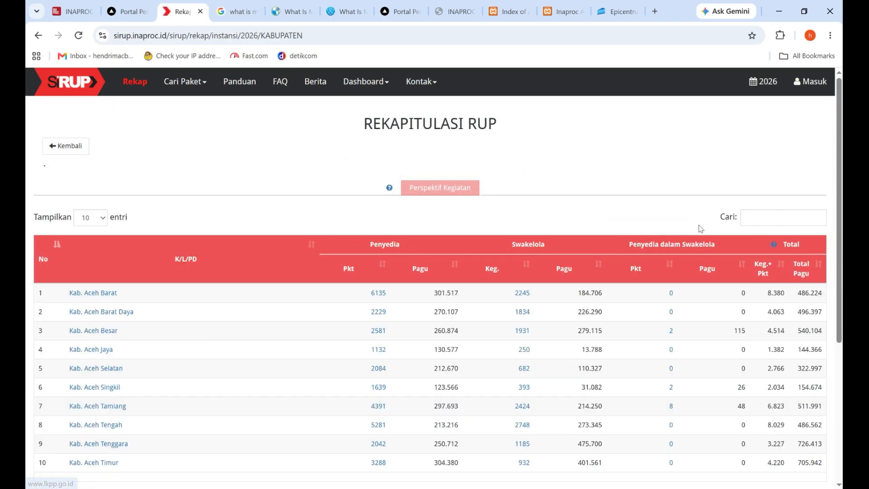
left_click(775, 210)
type("lamandau")
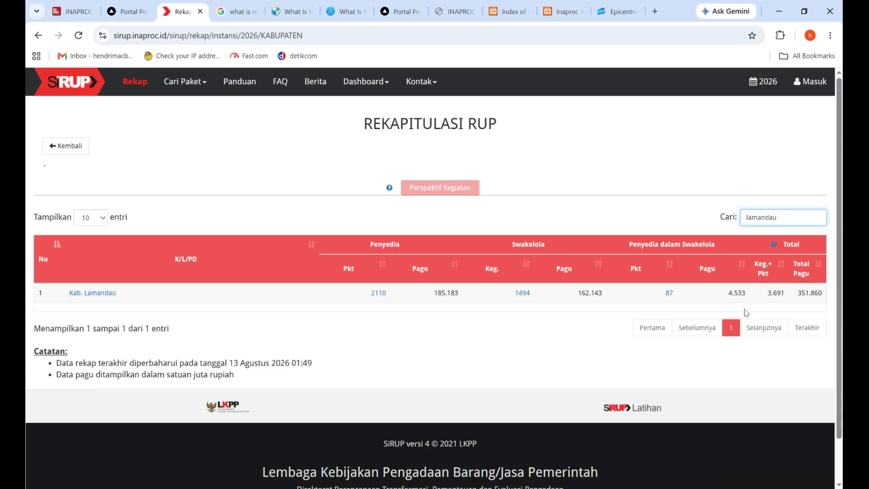
left_click_drag(767, 294, 784, 293)
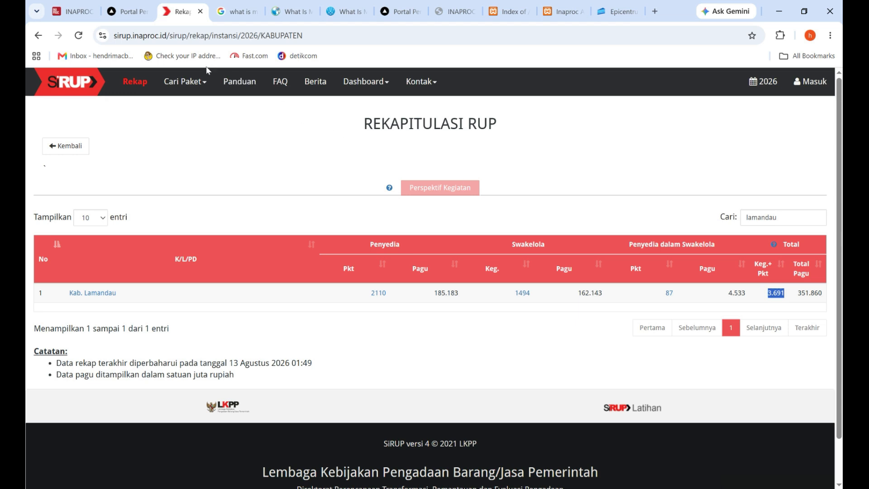
- Return to the API Playground page and review the request parameters, including limit and cursor
left_click(128, 11)
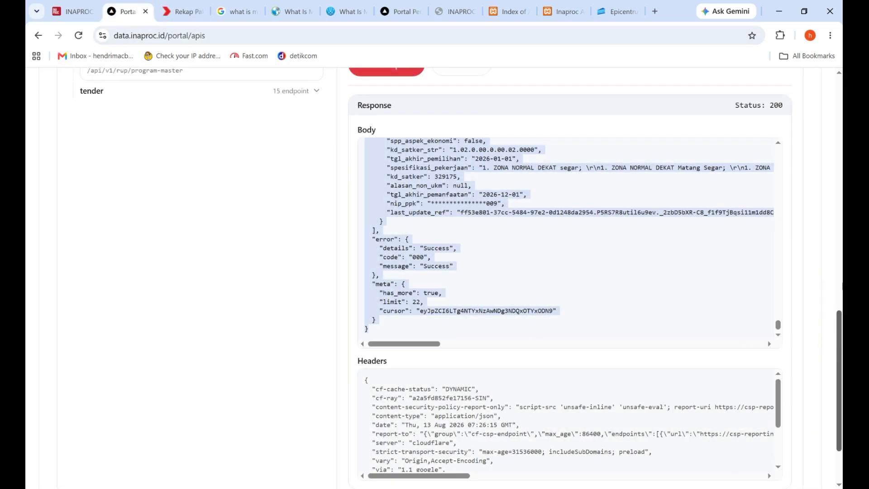
scroll(839, 254, "up", 10)
scroll(829, 153, "up", 3)
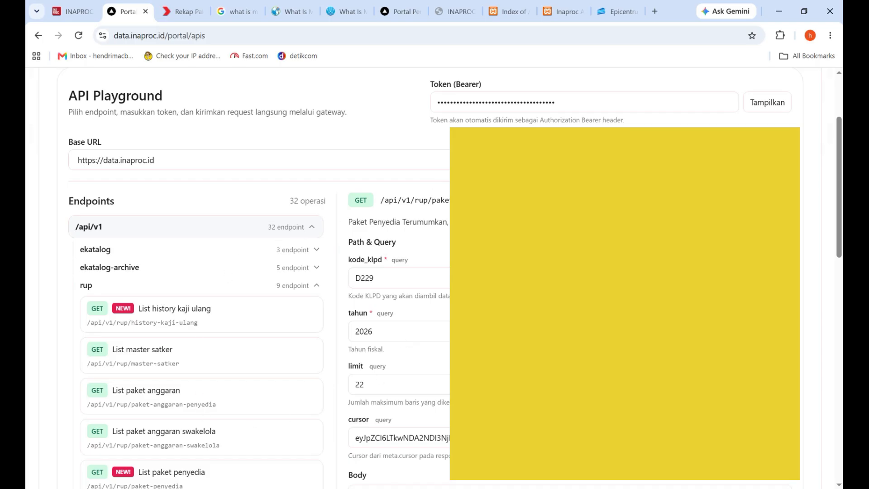
left_click_drag(837, 203, 833, 205)
scroll(833, 208, "down", 3)
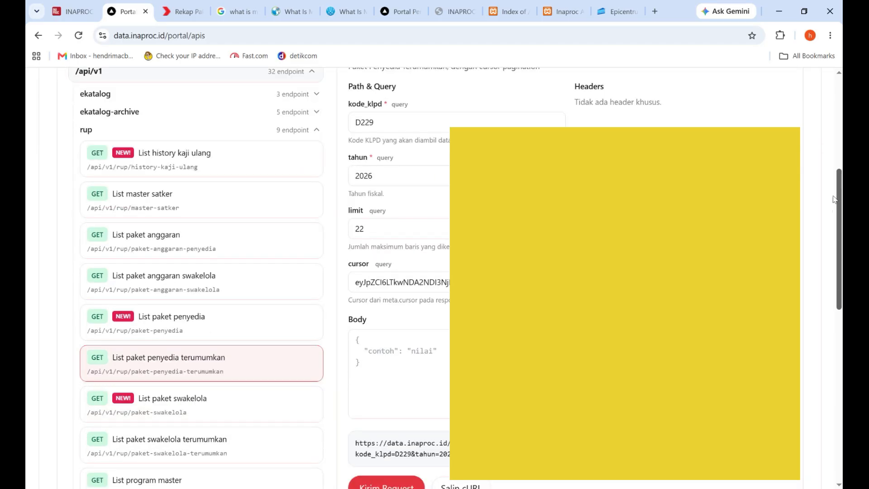
scroll(836, 109, "up", 3)
scroll(836, 100, "up", 3)
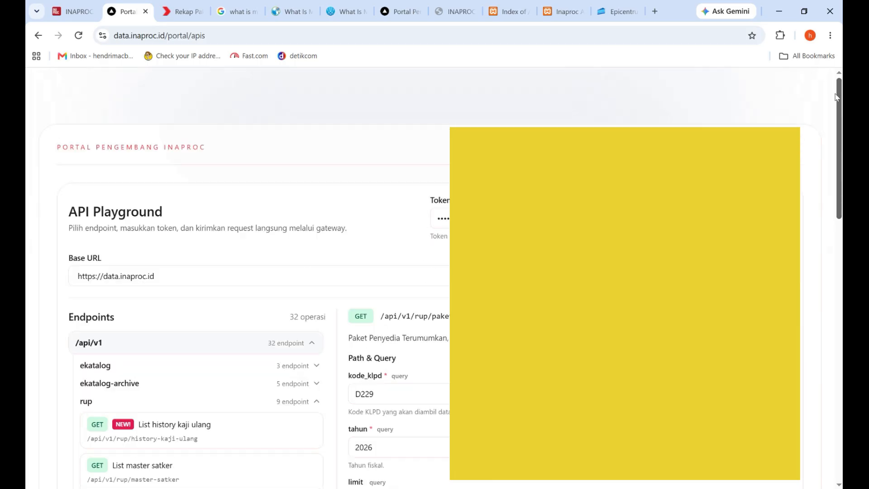
scroll(837, 100, "down", 3)
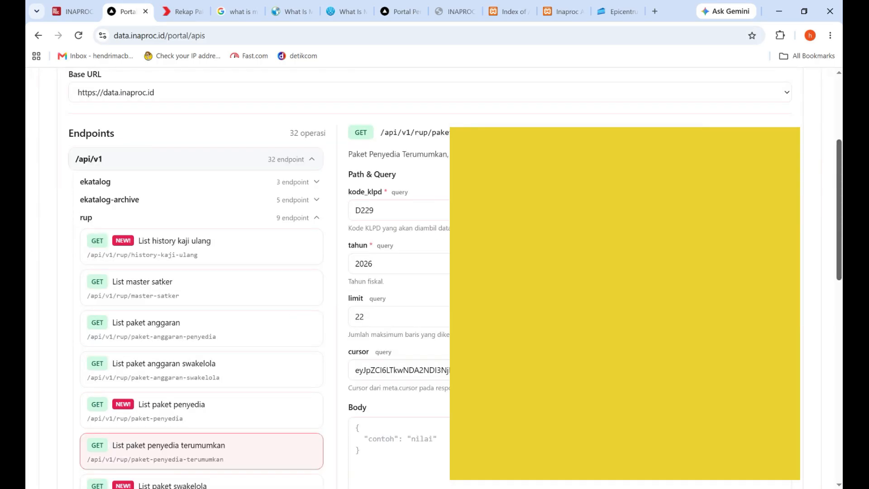
- Switch to Notepad++ and return to the opening brace on line 1 of the combined JSON
key("alt+Tab")
left_click(216, 271)
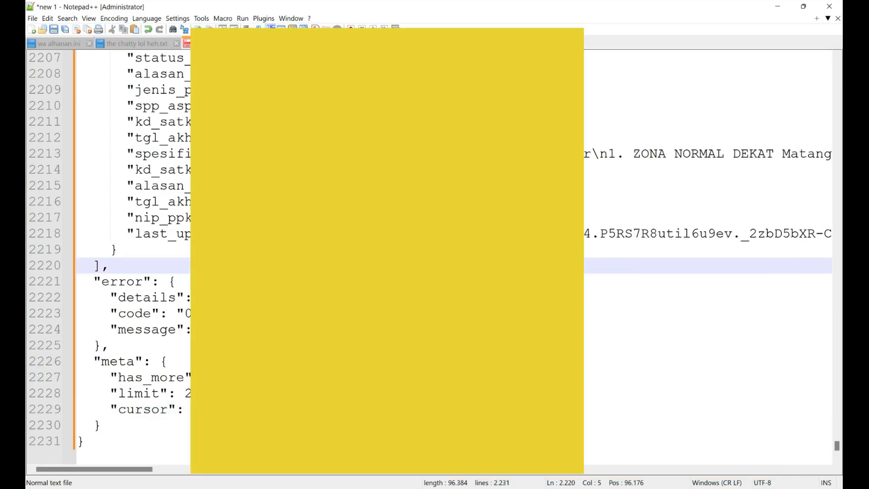
scroll(624, 374, "up", 20)
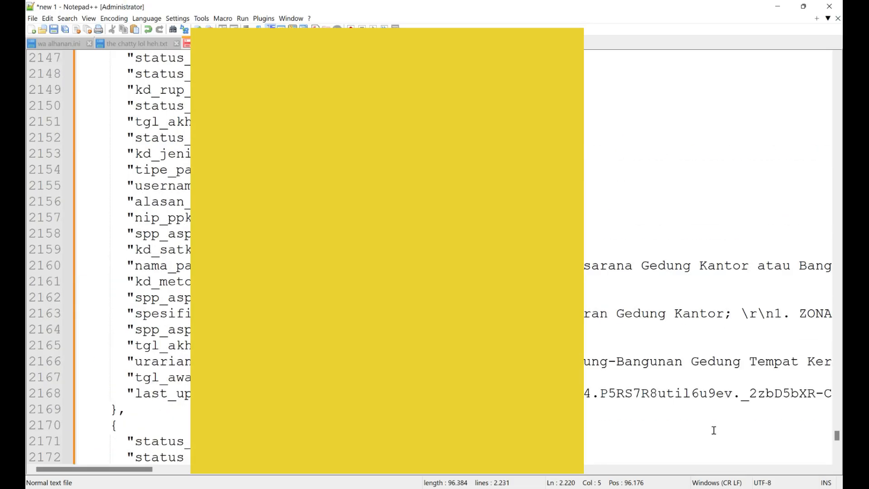
left_click_drag(837, 439, 773, 56)
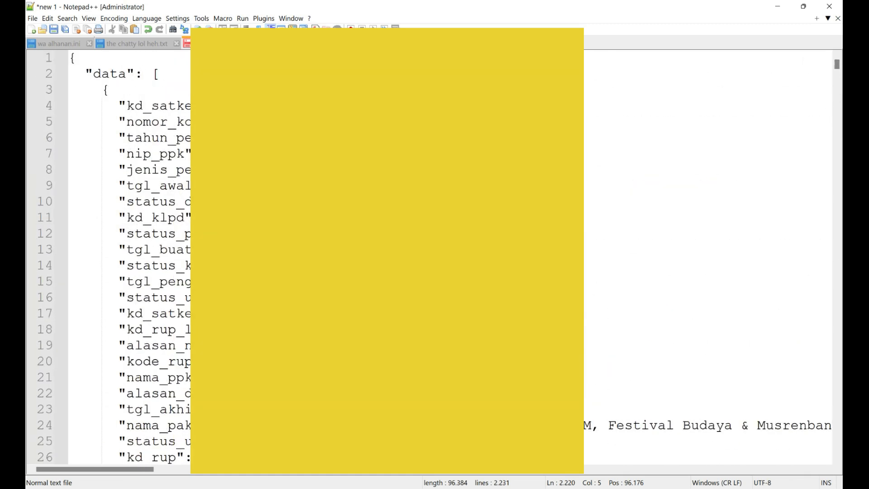
left_click(77, 59)
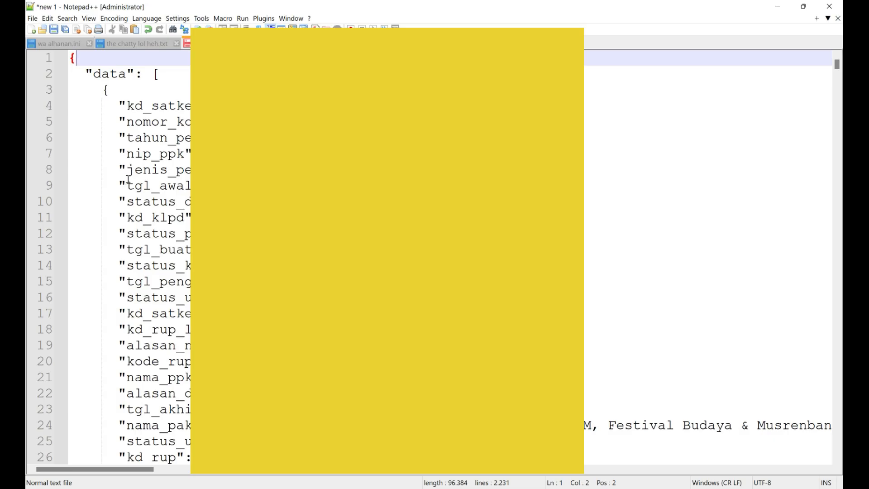
- Review the combined JSON through to its closing meta block and place the caret after the last record's closing brace on line 2219
scroll(128, 180, "down", 20)
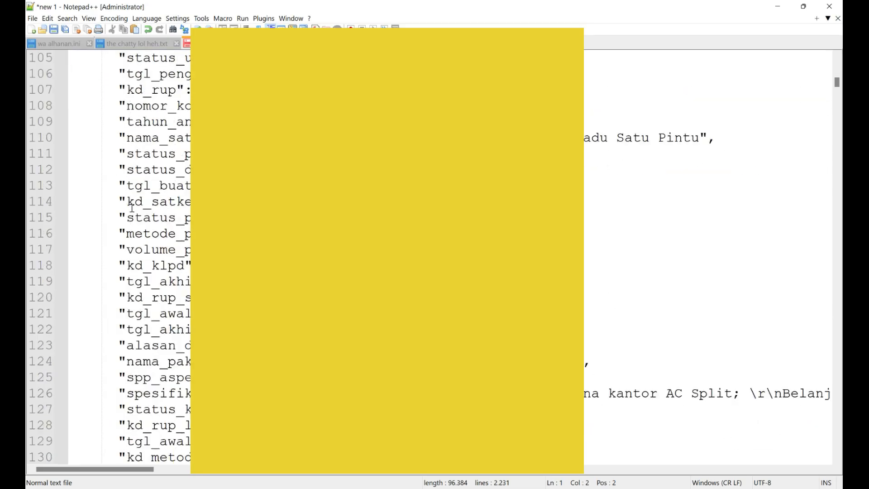
left_click_drag(837, 87, 798, 453)
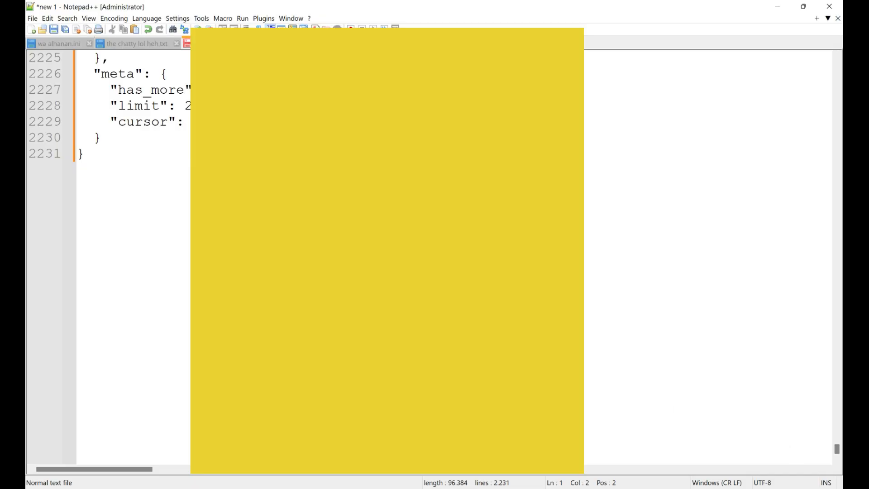
scroll(108, 181, "up", 3)
scroll(140, 233, "up", 5)
scroll(113, 308, "down", 3)
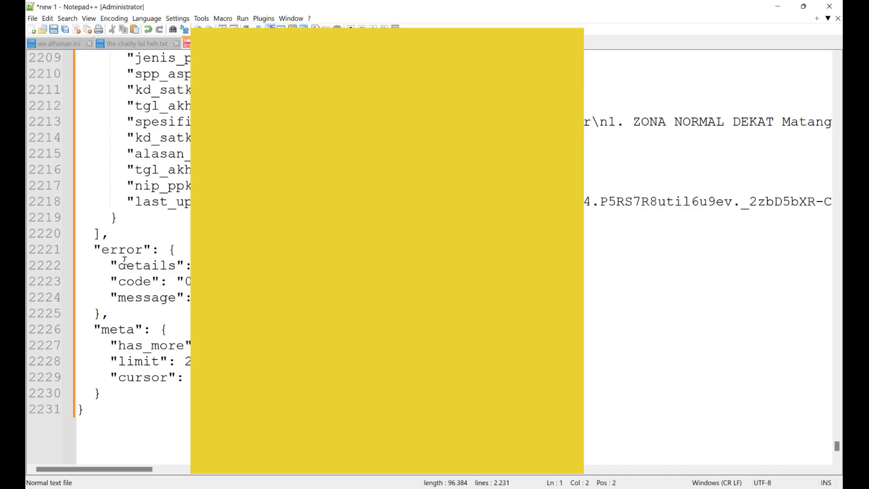
left_click(117, 220)
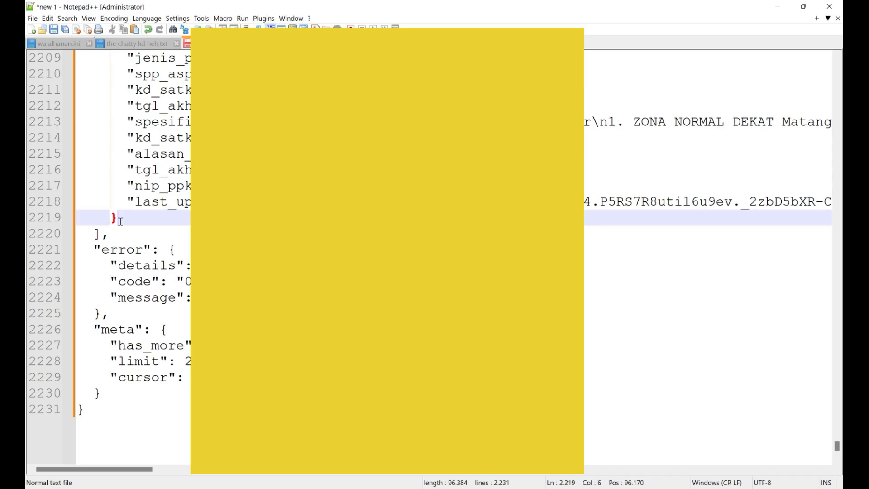
- Search the combined JSON for the word cursor
scroll(113, 254, "up", 20)
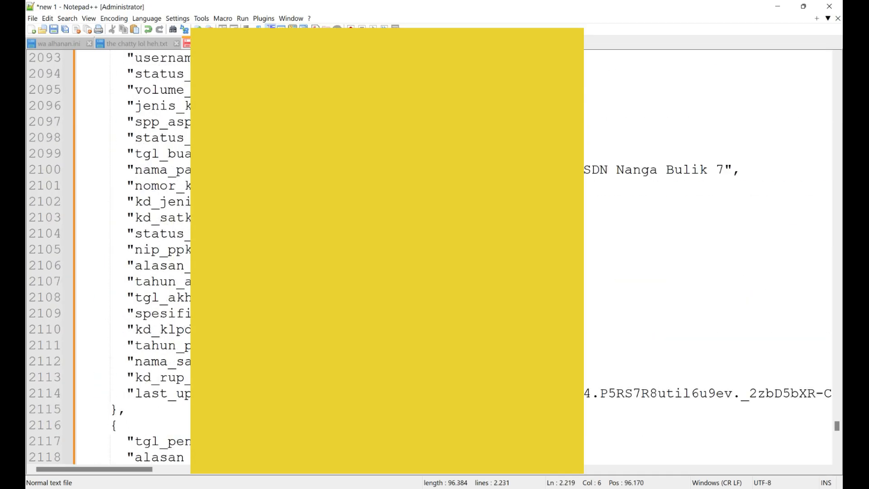
scroll(340, 253, "up", 20)
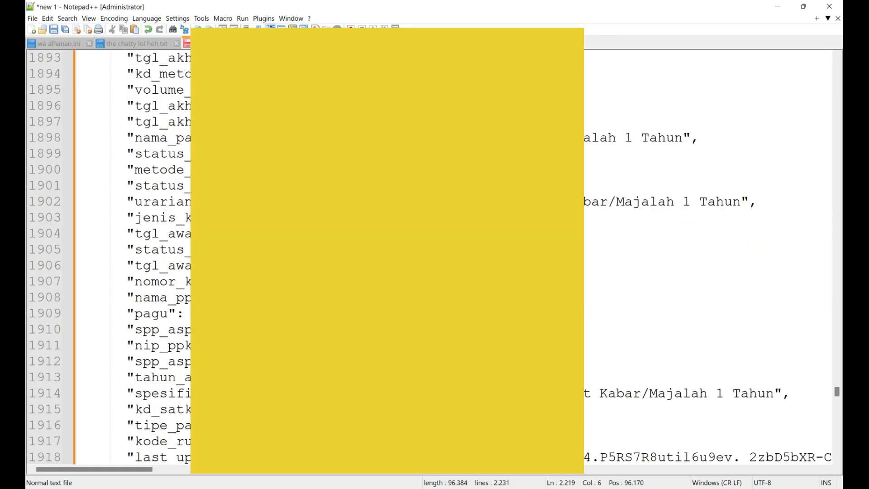
left_click(341, 89)
key("ctrl+f")
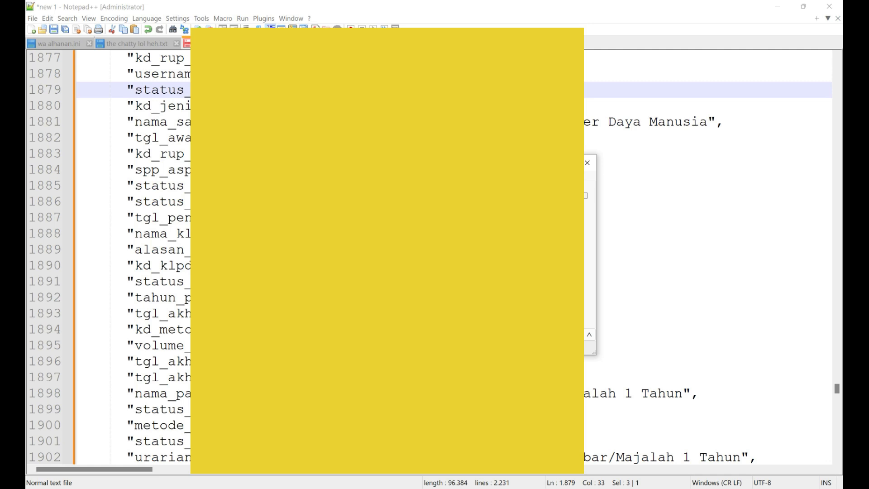
key("Return")
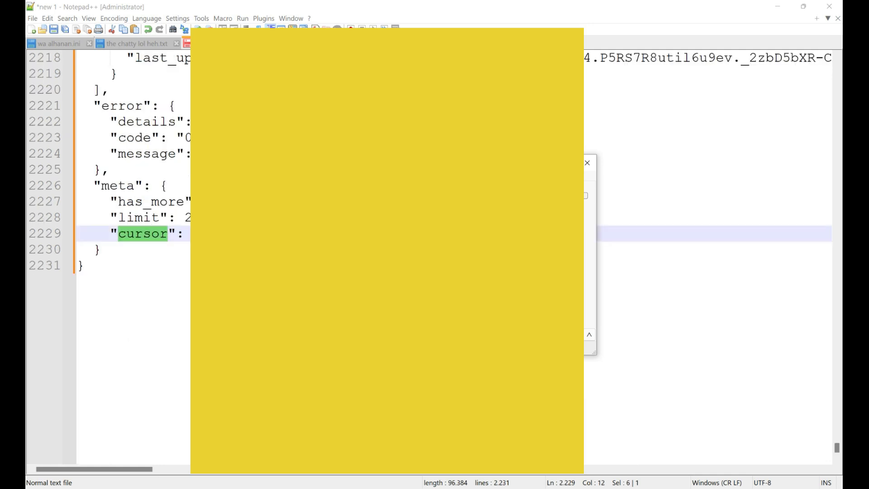
- Find the first response's "cursor" entry and replace everything between the two data arrays with a comma, merging them into one array
key("Return")
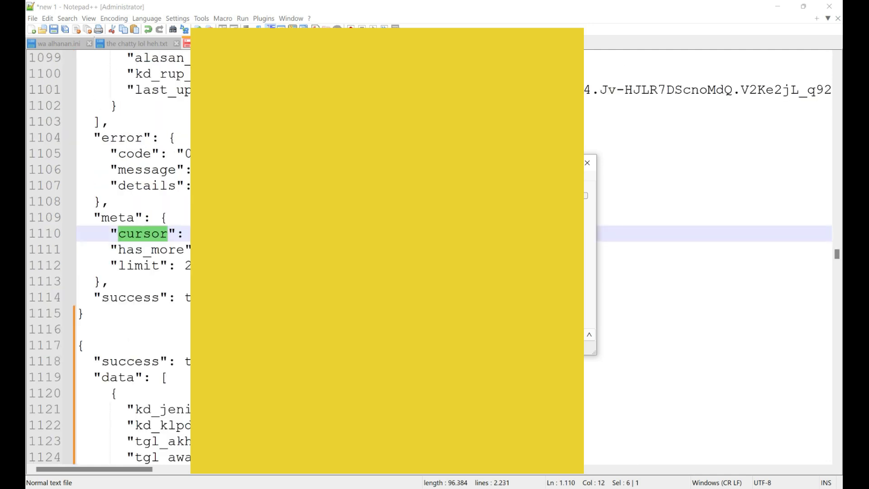
key("Escape")
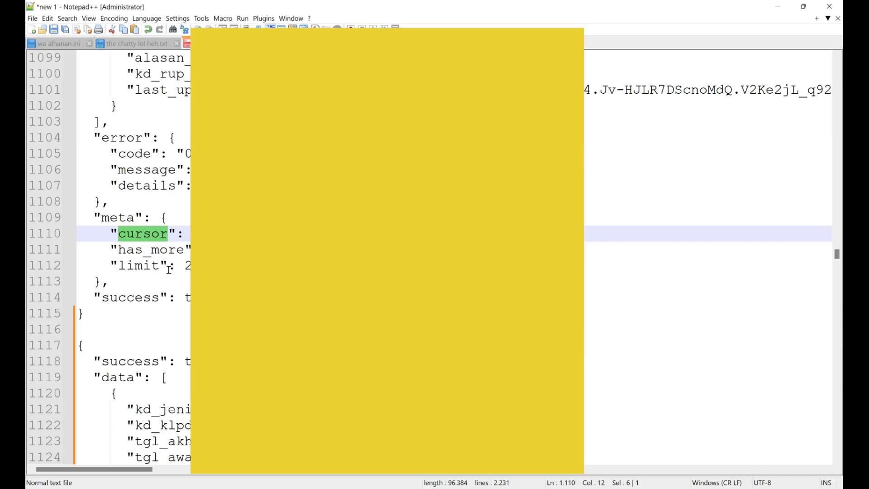
left_click_drag(177, 377, 121, 113)
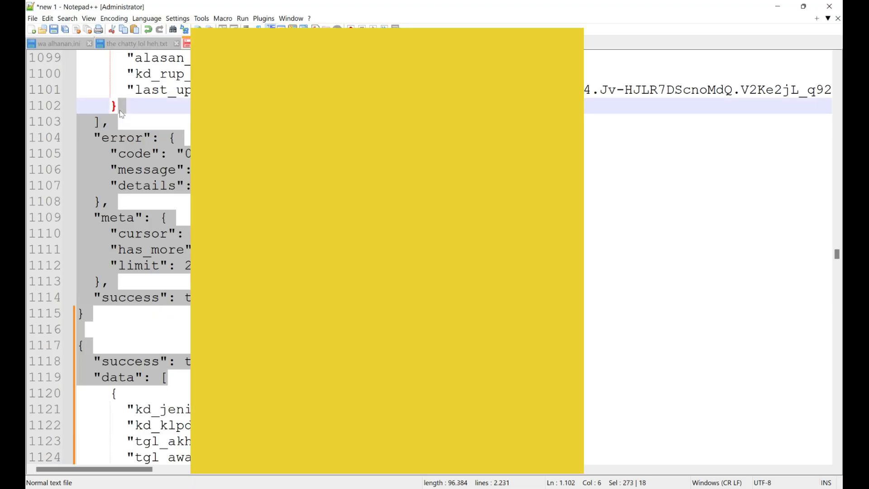
type(",")
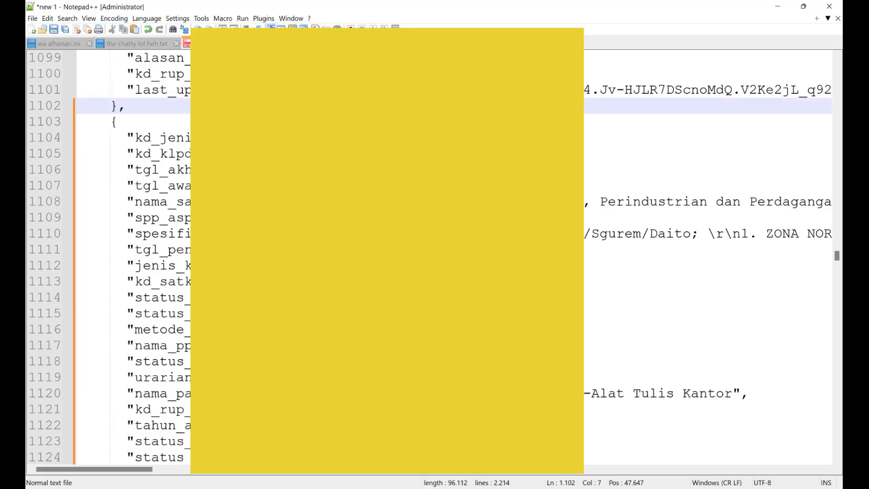
- Delete the "error" and "meta" blocks after the data array at the file's end, keeping the closing bracket and brace
scroll(169, 163, "down", 17)
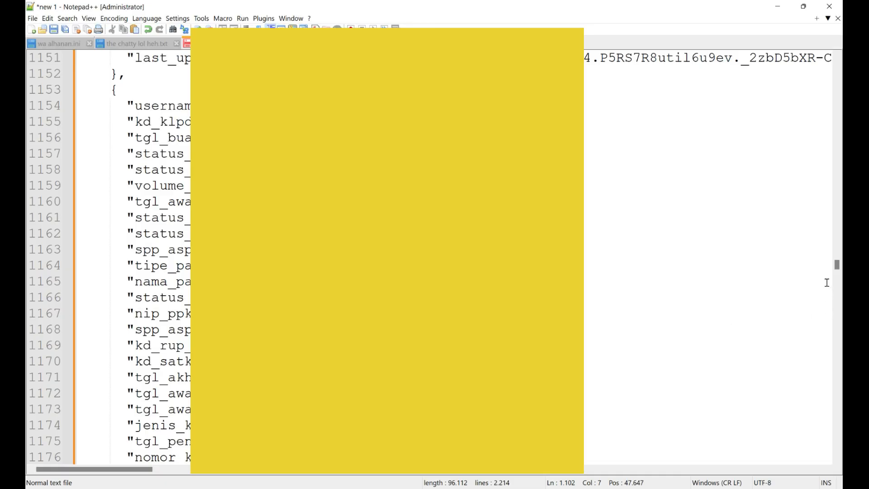
left_click_drag(838, 271, 840, 456)
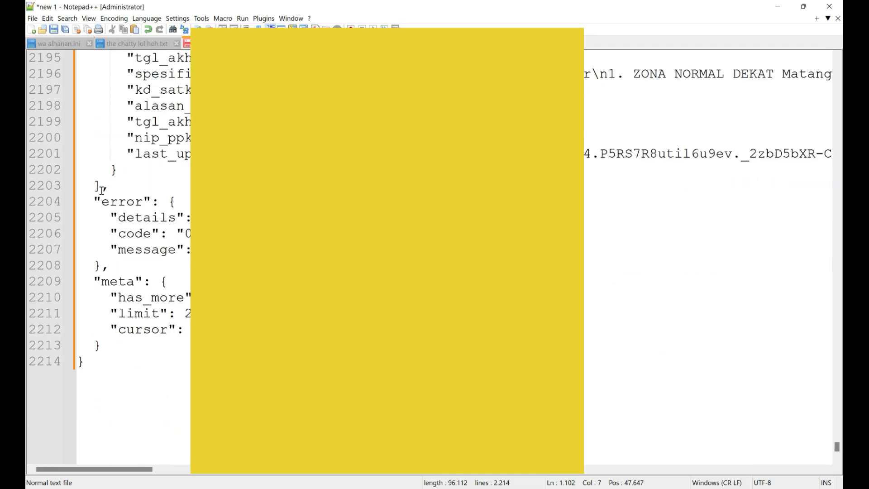
left_click_drag(95, 182, 153, 281)
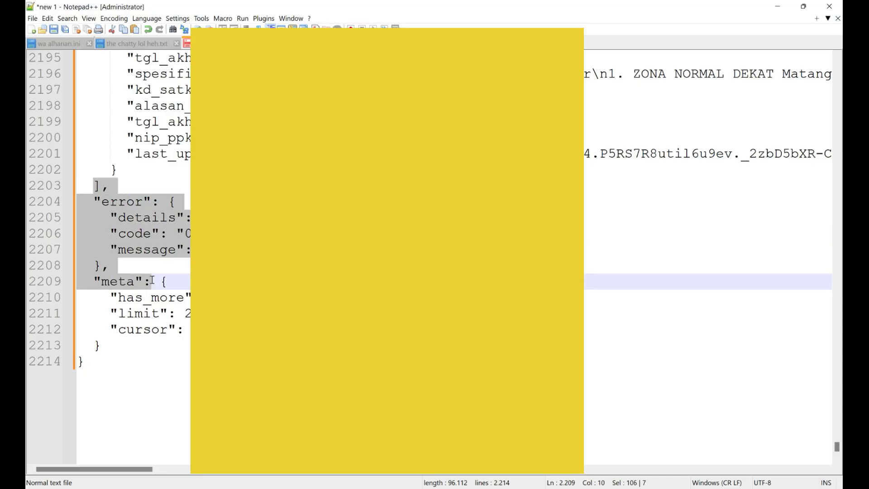
left_click(150, 250)
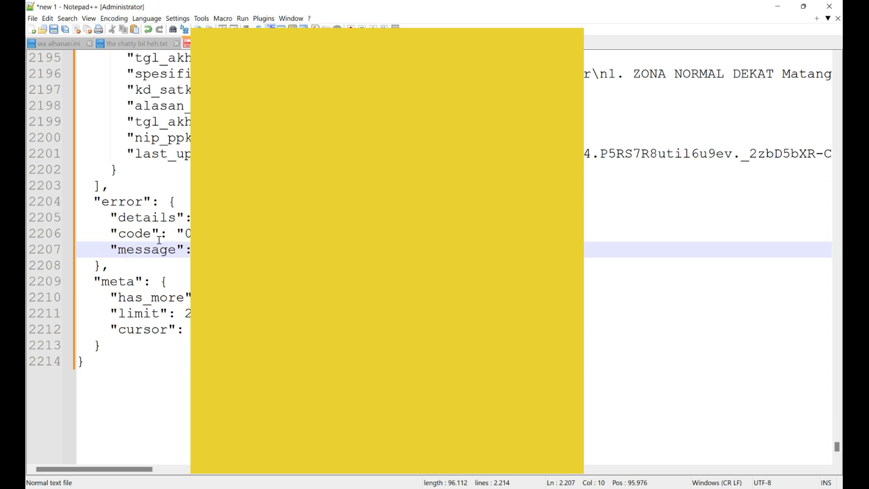
left_click_drag(94, 201, 121, 217)
mouse_move(102, 185)
left_mouse_down()
mouse_move(140, 340)
mouse_move(103, 267)
mouse_move(104, 192)
left_mouse_up()
left_click(137, 343)
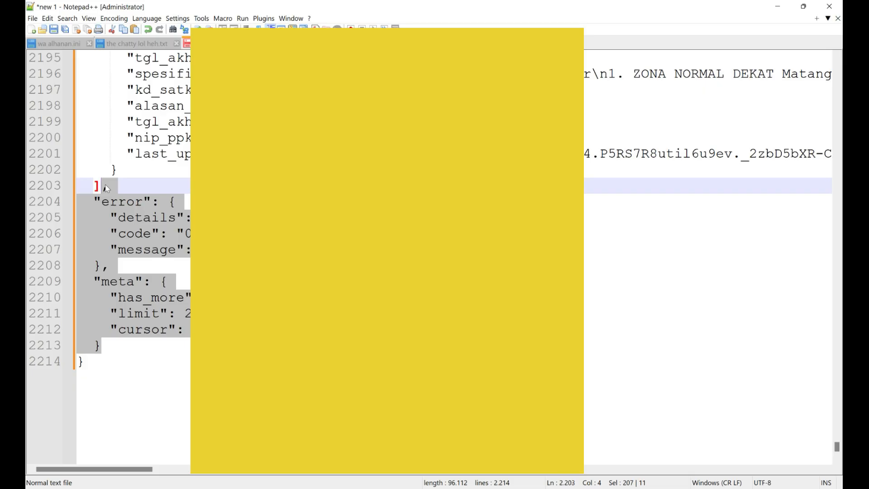
key("Delete")
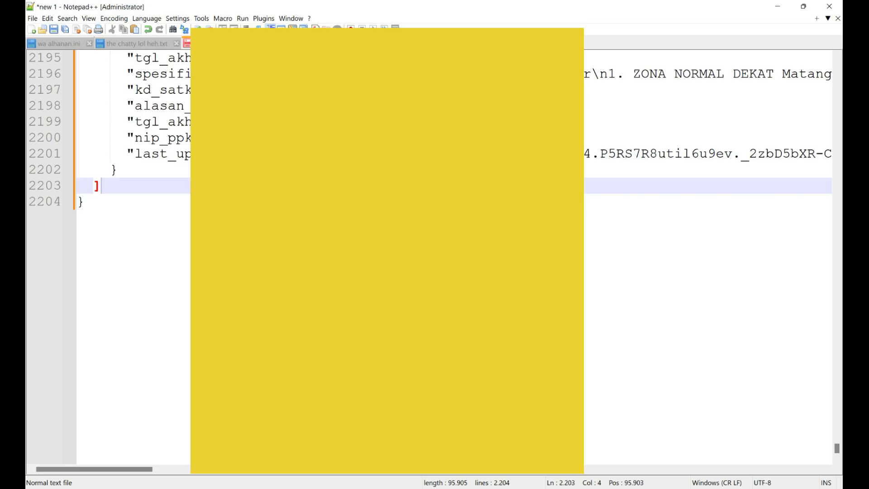
left_click(85, 202)
left_click(119, 188)
- Save the document as rup_penyedia1308206.json in a new folder named "data inaproc latihan" on the C: drive
left_click_drag(838, 448, 837, 65)
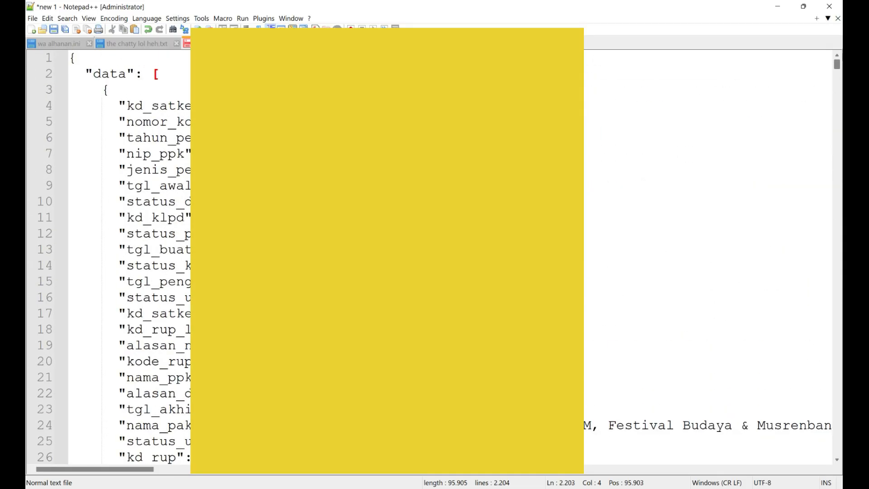
left_click_drag(837, 64, 837, 448)
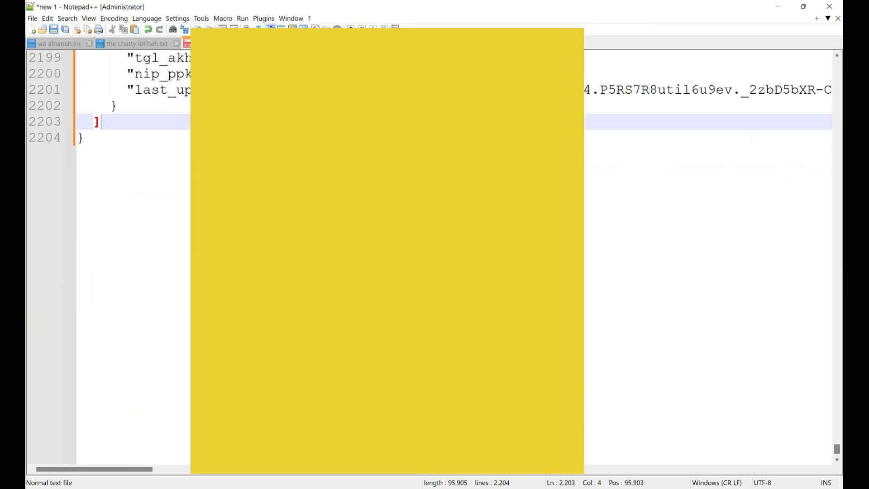
left_click(54, 30)
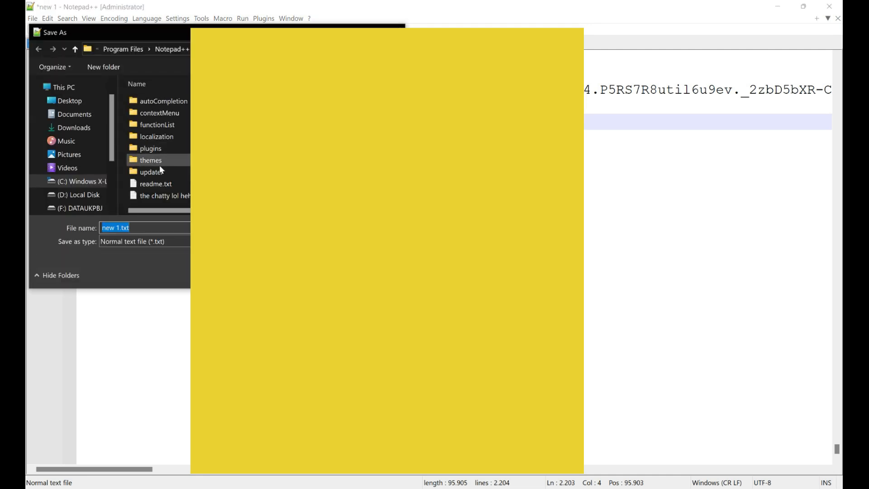
left_click(91, 186)
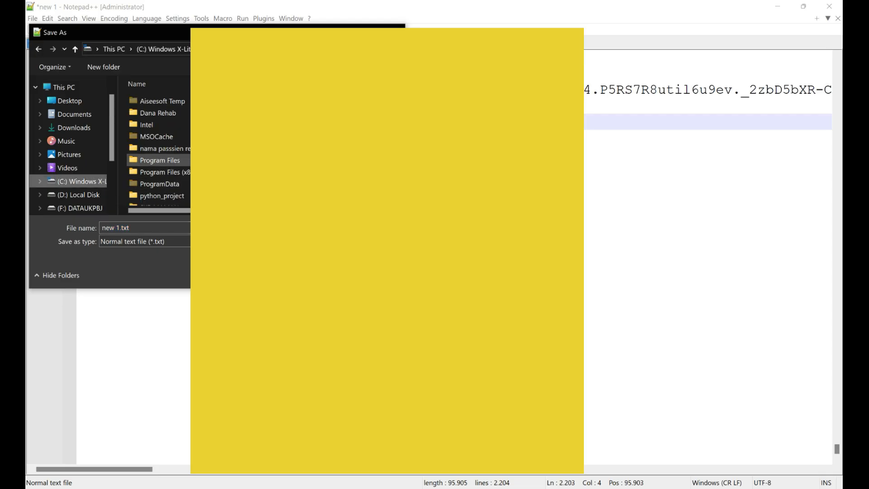
scroll(186, 165, "down", 3)
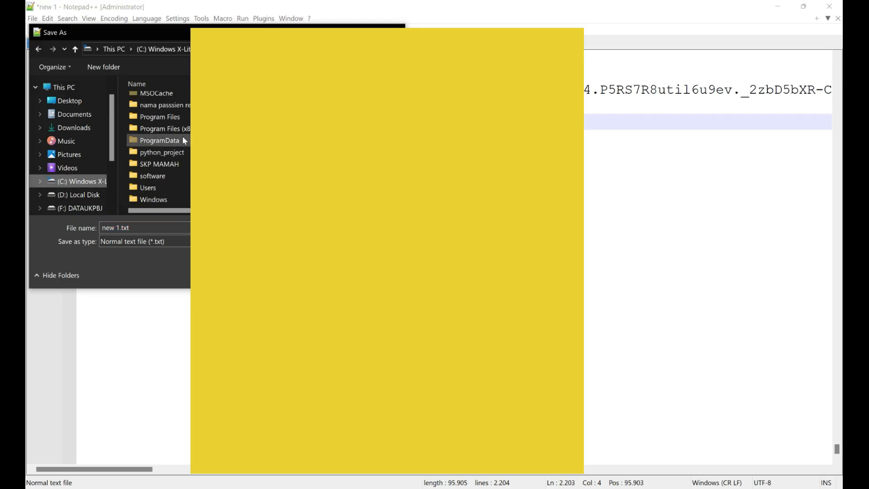
left_click(115, 68)
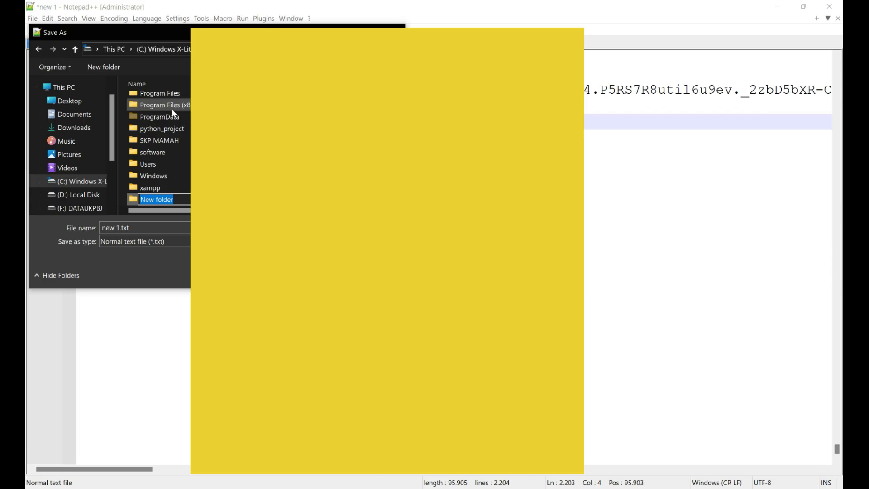
type("data inaproc latih")
key("Return")
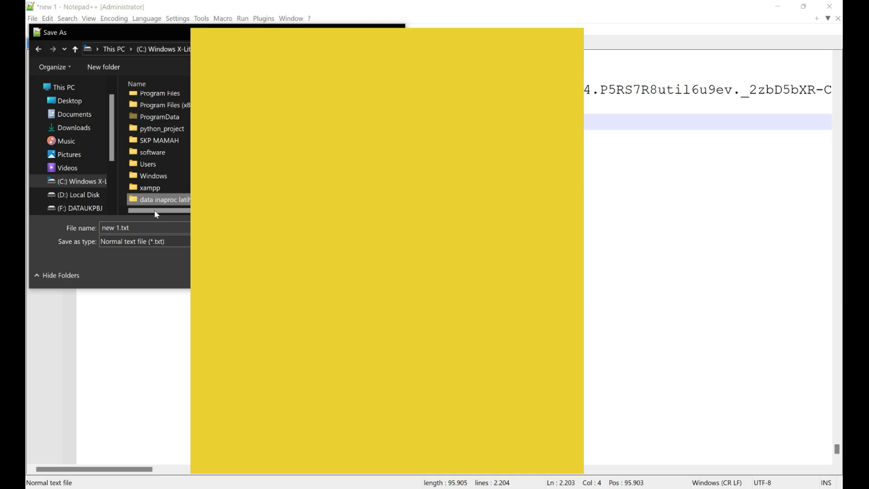
double_click(175, 204)
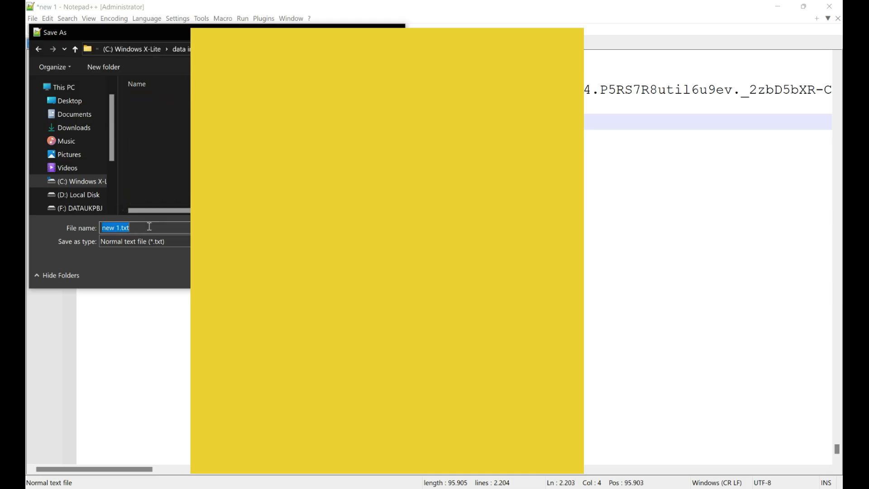
type("rup.json_penyedia1308200")
key("Return")
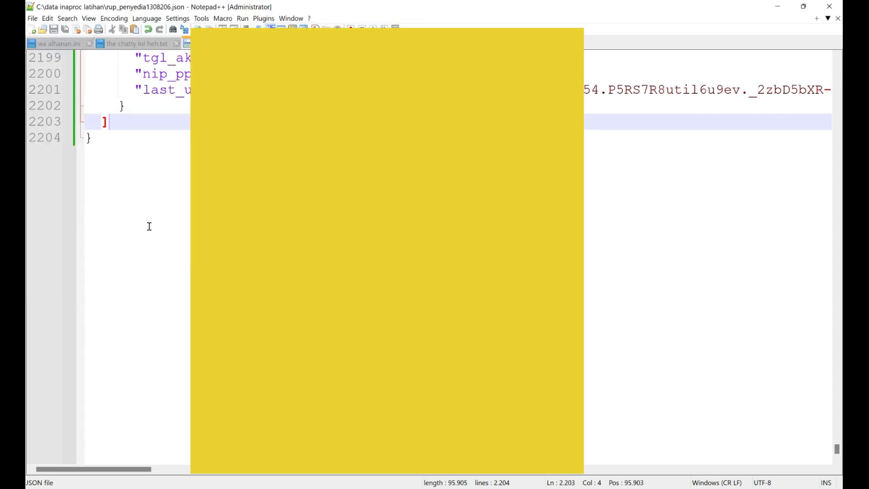
- Open rup_penyedia1308206.json from the "data inaproc latihan" folder on the C: drive in VS Code
key("super+e")
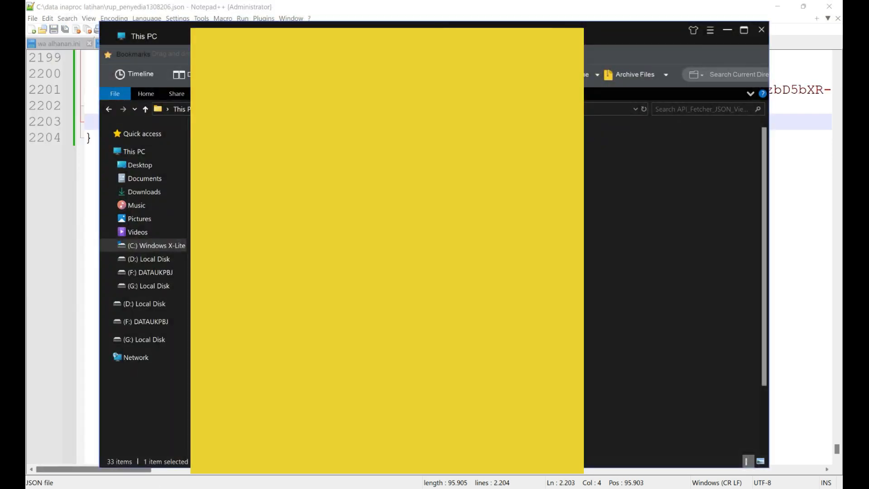
left_click(161, 251)
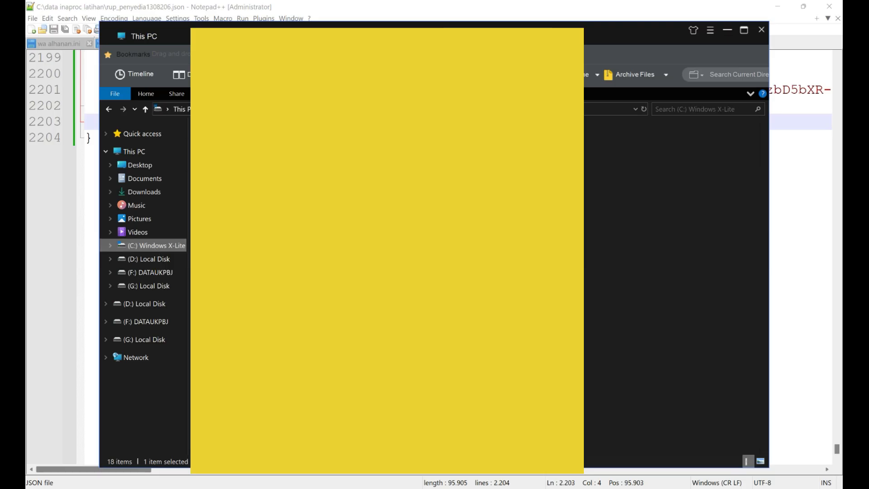
key("Return")
key("Down")
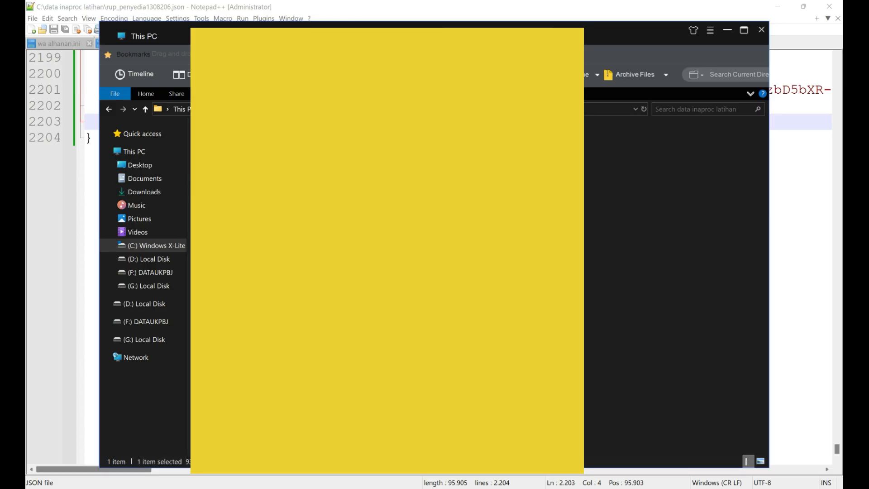
key("Return")
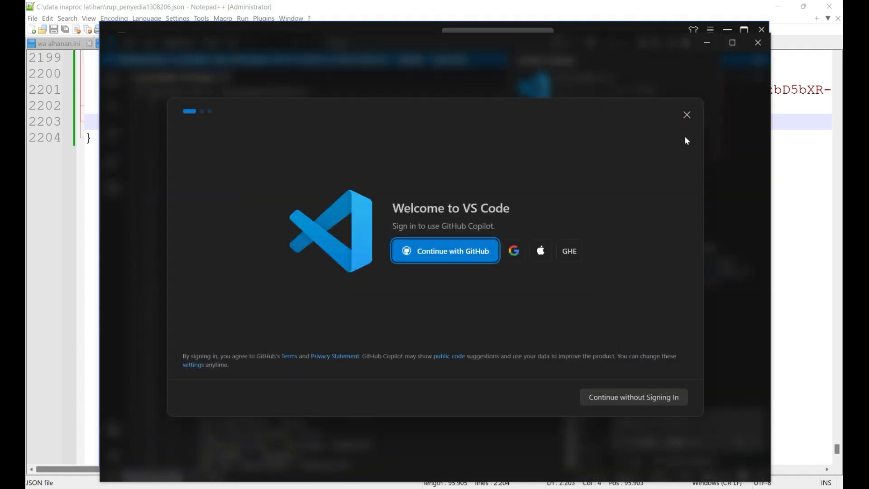
- Complete the VS Code welcome screens without signing in and maximize the window
left_click(650, 400)
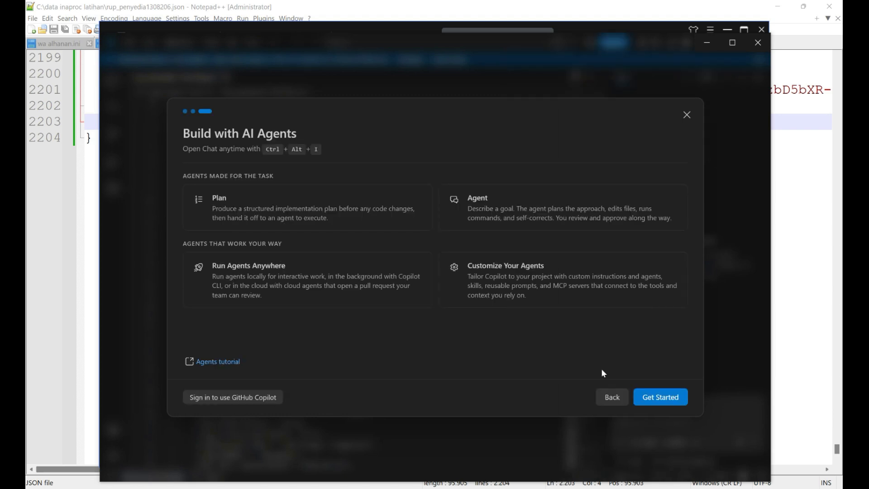
left_click(661, 397)
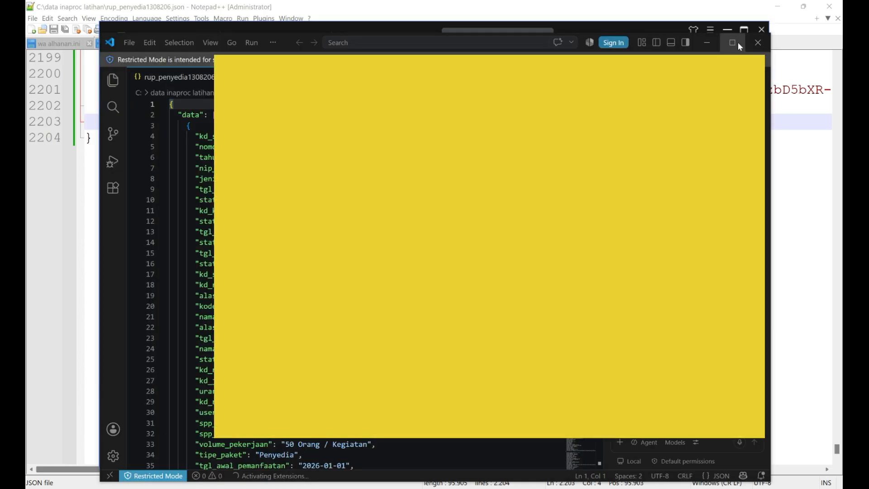
left_click(737, 42)
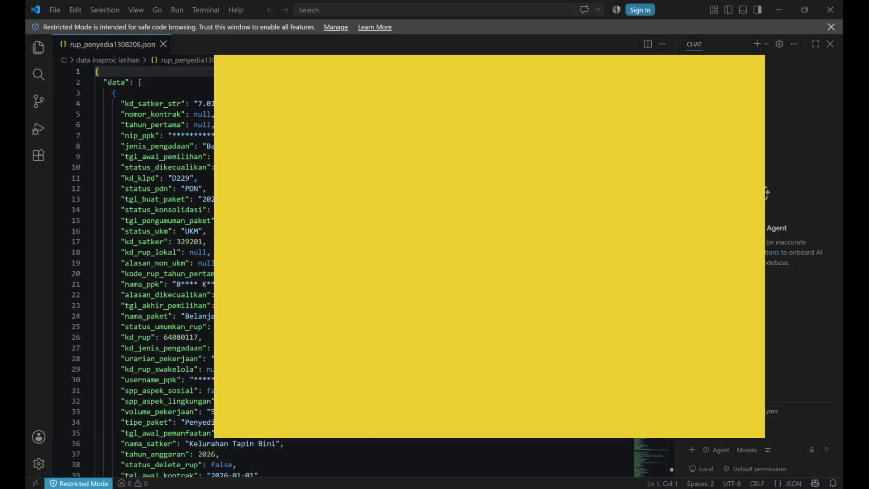
- Go to the closing brackets at the end of the JSON file and close the Chat pane
left_click(677, 475)
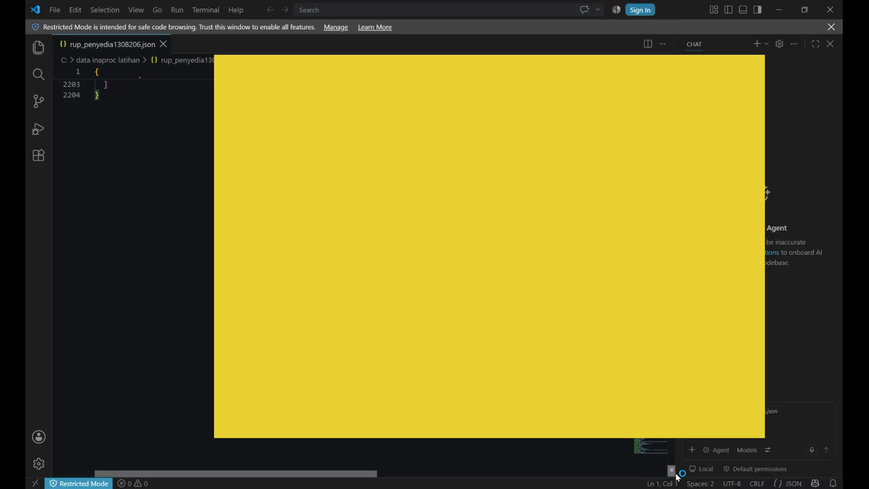
left_click(113, 199)
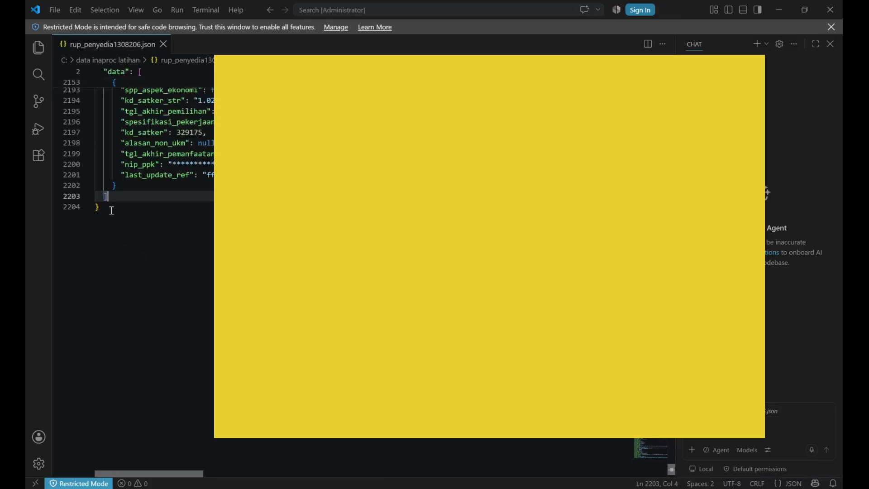
left_click(112, 209)
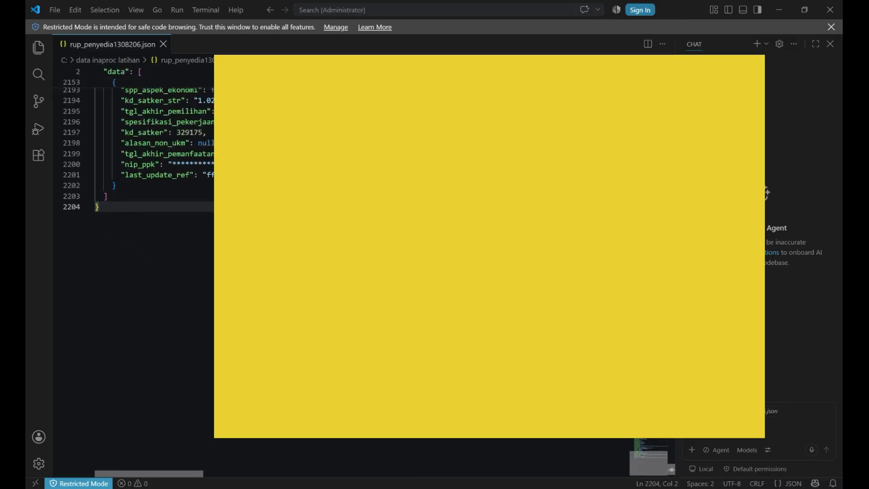
left_click(830, 44)
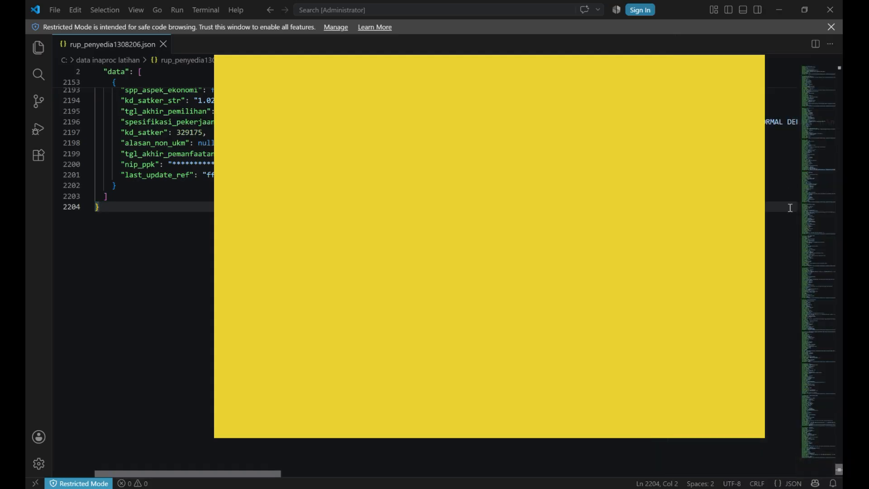
- Remove the comma after the closing brace on line 2152, between the last two objects in the data array
left_click(121, 186)
scroll(151, 213, "up", 2)
scroll(151, 213, "up", 20)
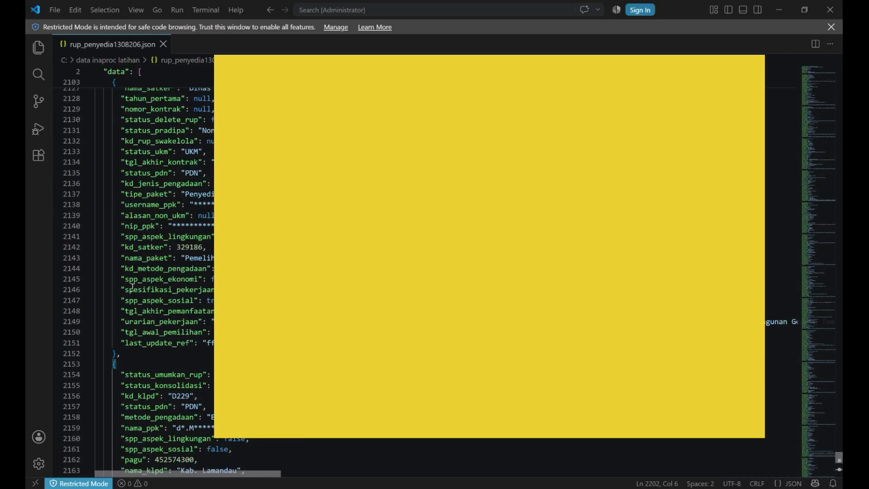
left_click(120, 352)
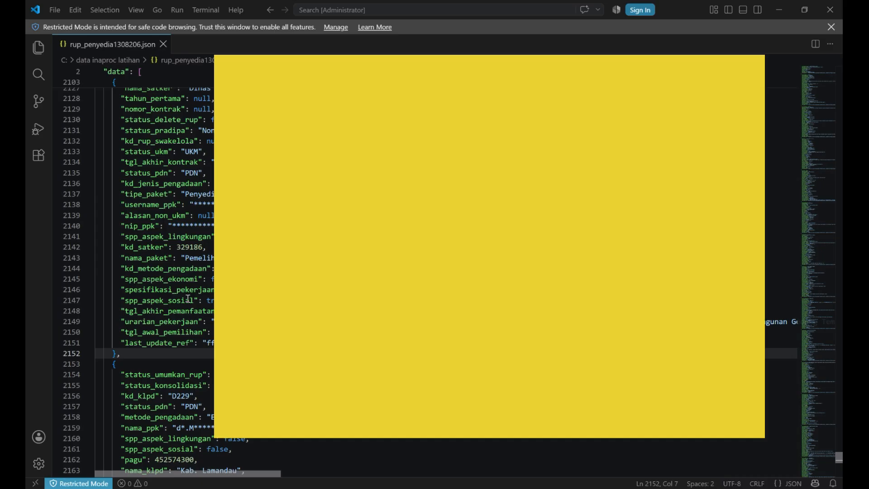
key("BackSpace")
left_click(230, 300)
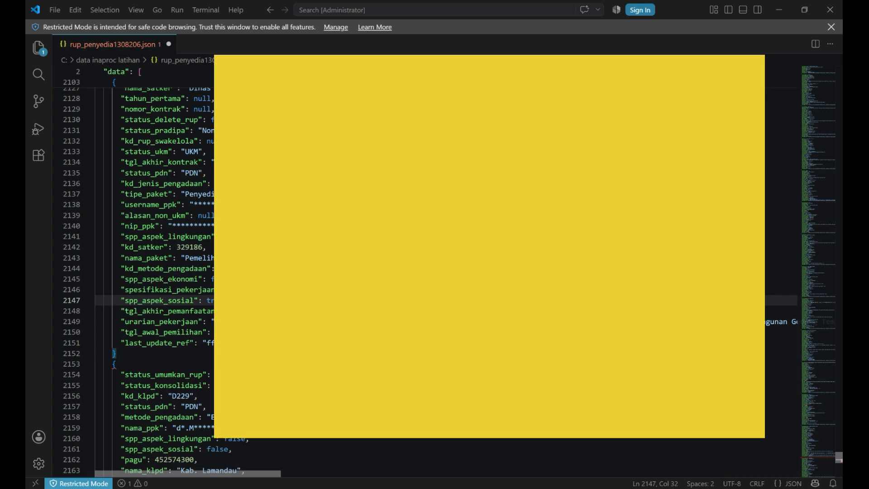
scroll(783, 394, "down", 8)
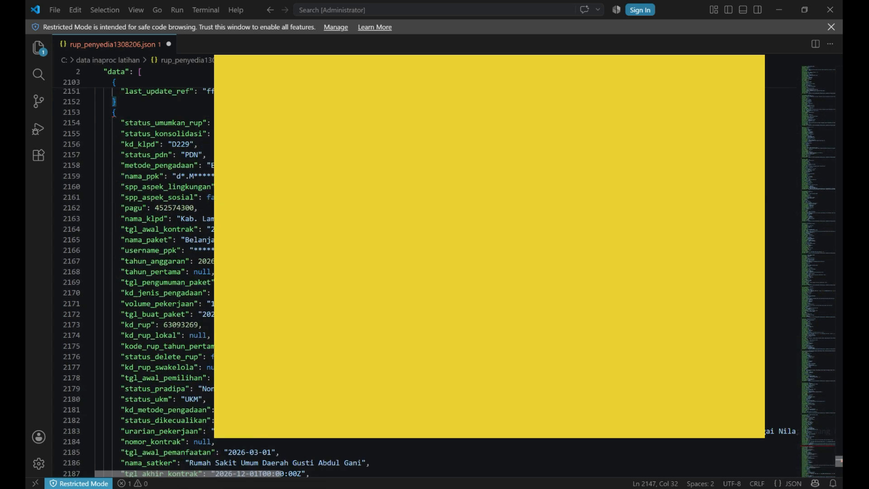
scroll(789, 406, "down", 3)
scroll(783, 410, "up", 3)
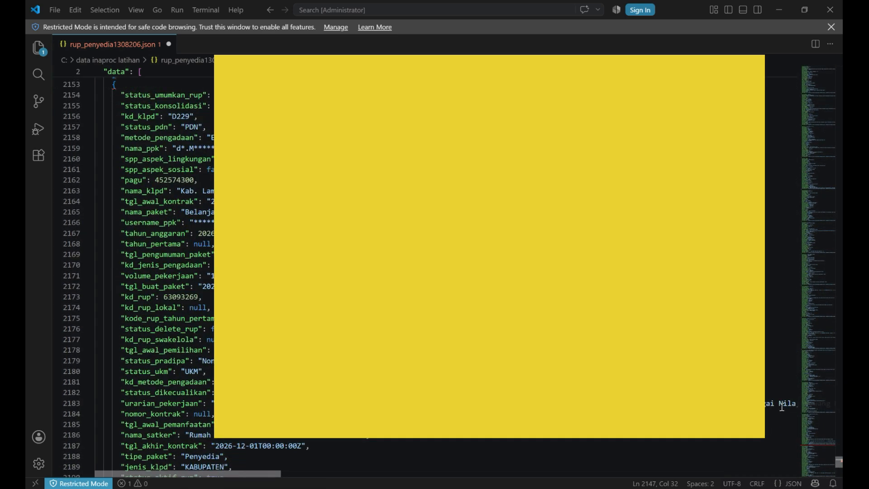
- Restore the comma after the closing brace on line 2152, between the last two objects of the data array, and save the file
scroll(792, 423, "down", 8)
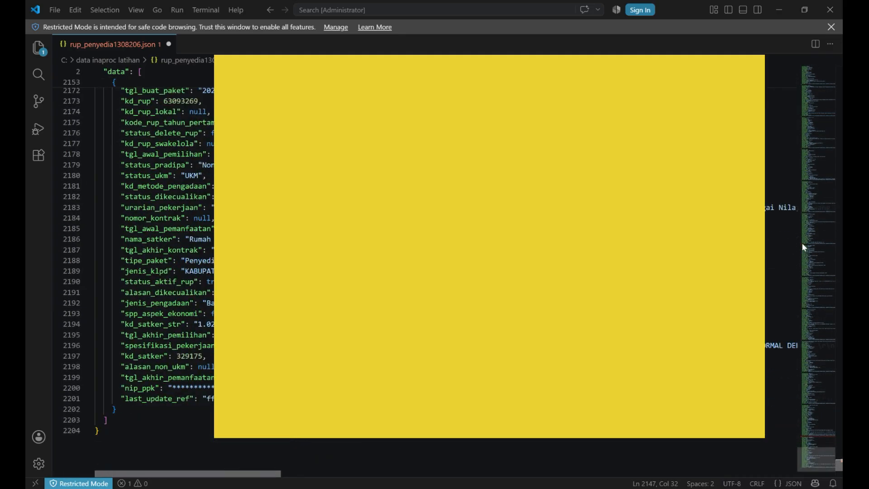
scroll(828, 421, "down", 10)
scroll(815, 425, "up", 15)
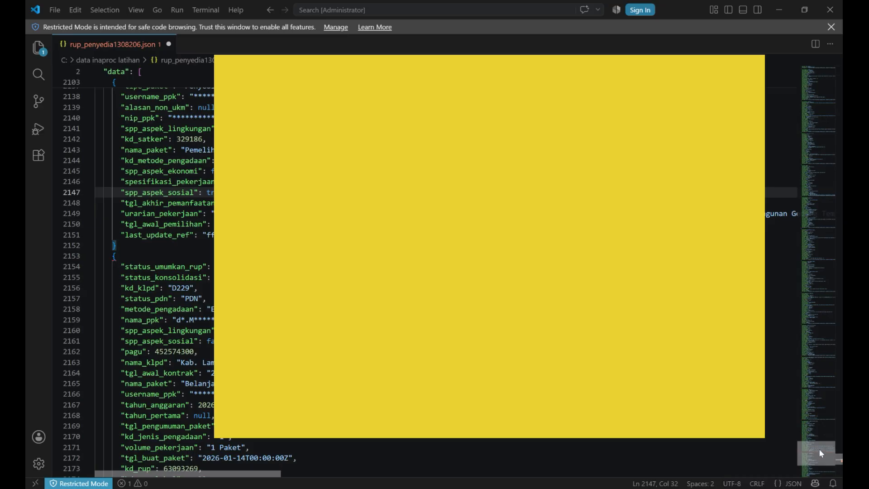
scroll(819, 446, "up", 4)
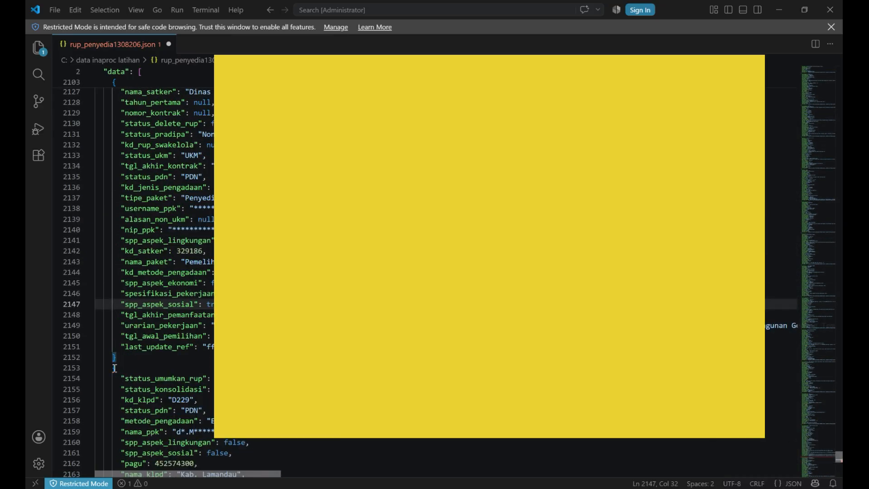
mouse_move(107, 372)
left_click_drag(108, 371, 129, 372)
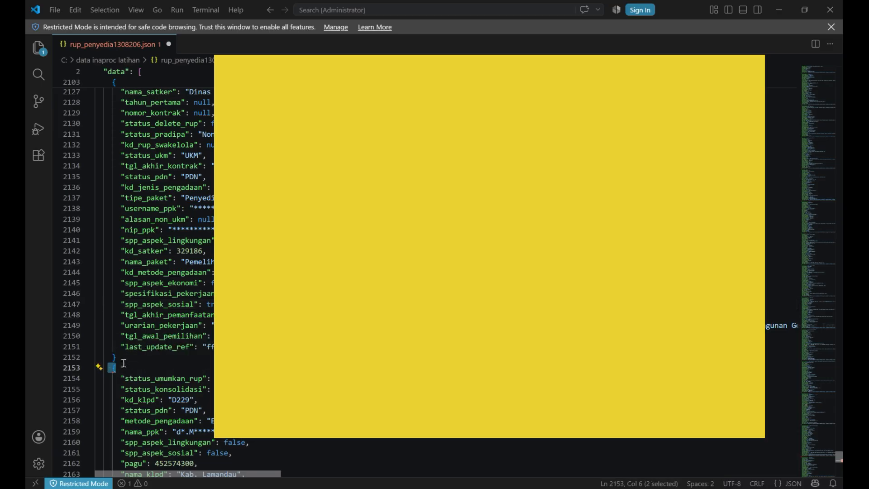
left_click(123, 360)
type(",")
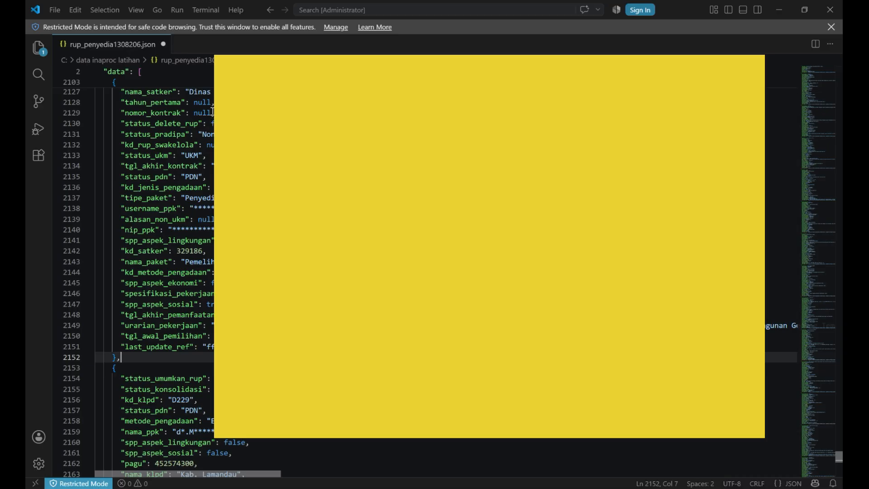
key("ctrl+s")
- Return to the start of the file and highlight the whole first object of the data array, lines 3 to 52, to examine its extent
scroll(426, 280, "up", 7)
scroll(425, 281, "up", 7)
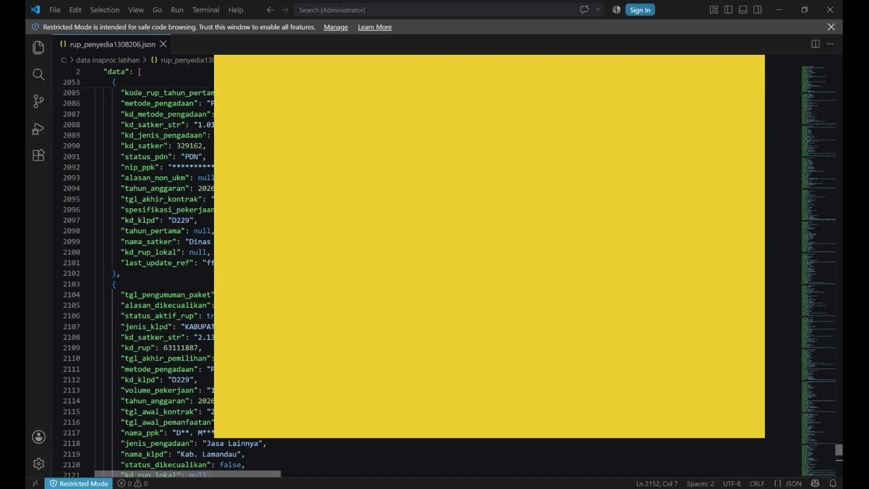
scroll(154, 271, "up", 3)
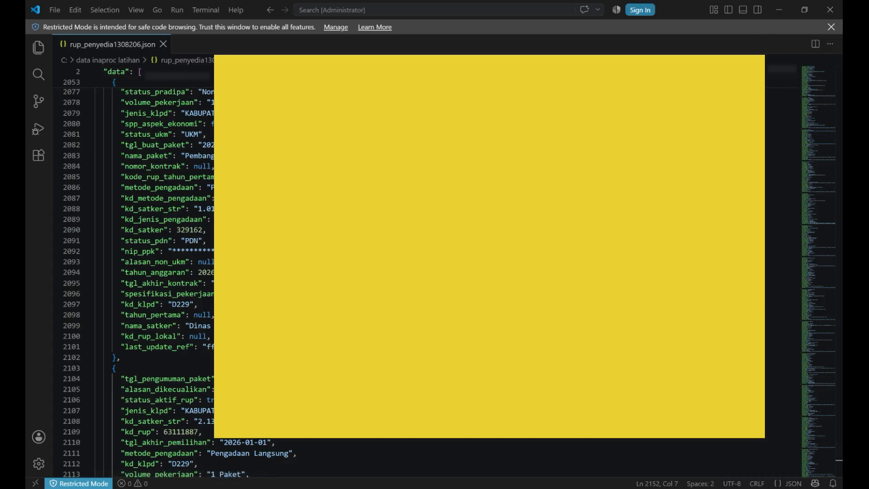
scroll(136, 272, "up", 3)
scroll(136, 271, "up", 1)
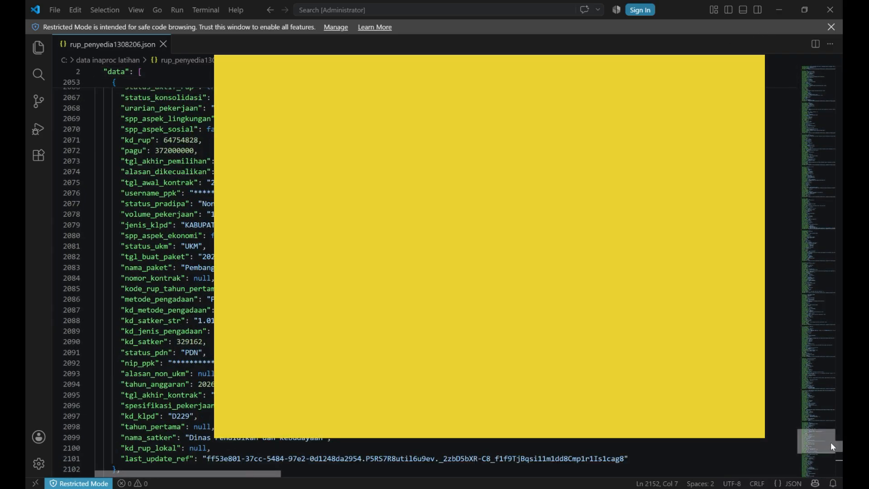
left_click_drag(839, 446, 839, 70)
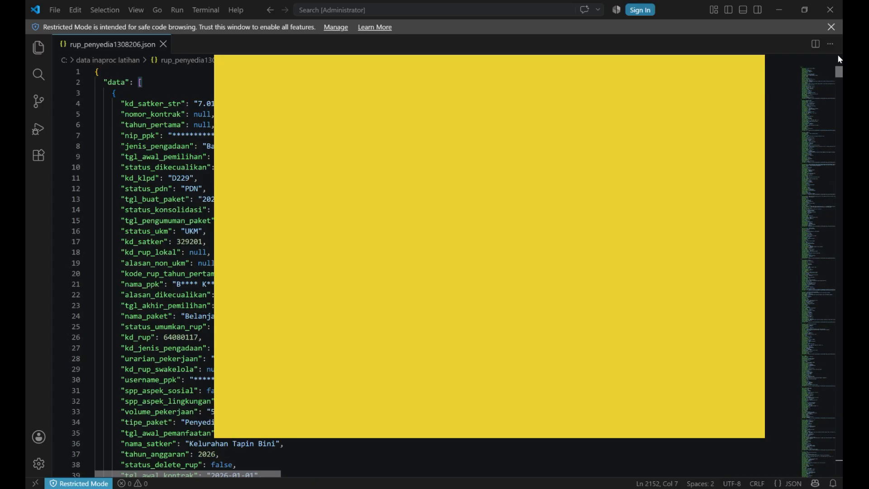
left_click_drag(111, 93, 253, 263)
scroll(253, 263, "down", 3)
scroll(154, 272, "down", 3)
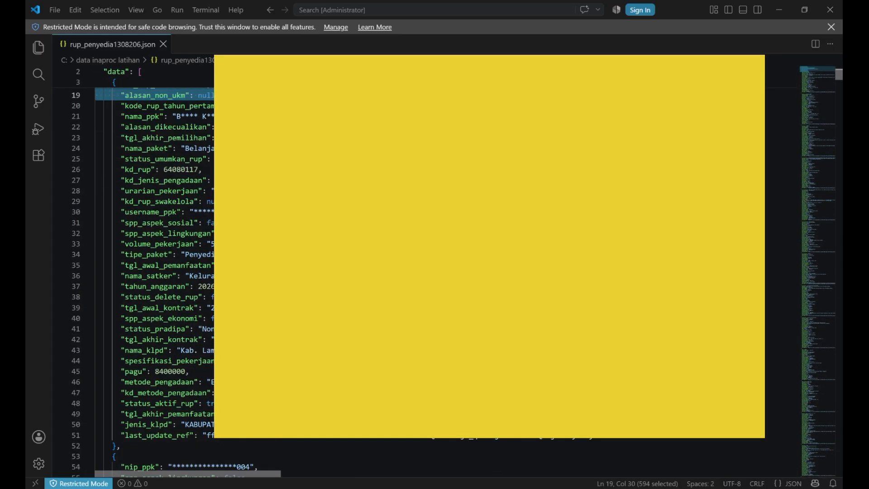
scroll(154, 272, "down", 1)
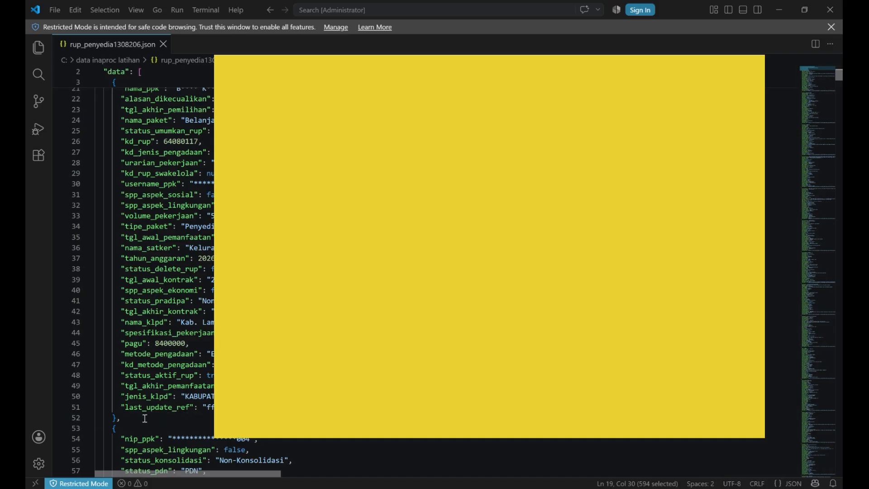
left_click(120, 417, "shift")
scroll(120, 418, "up", 3)
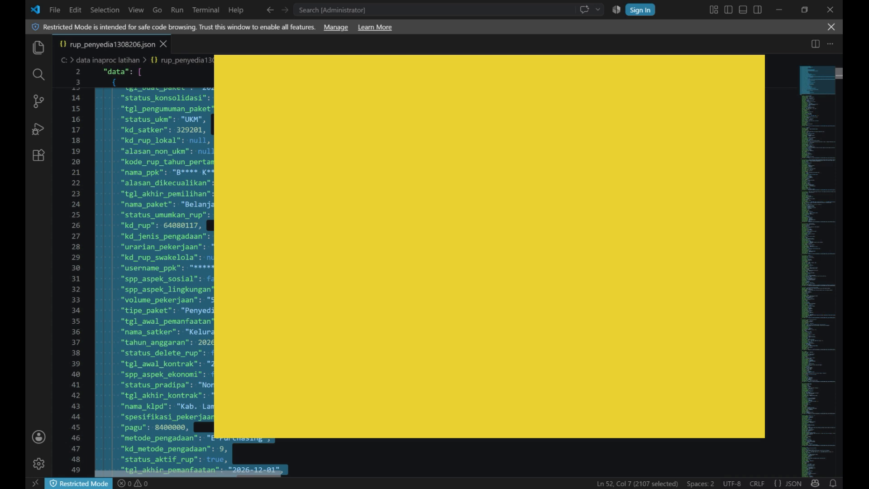
scroll(154, 271, "up", 4)
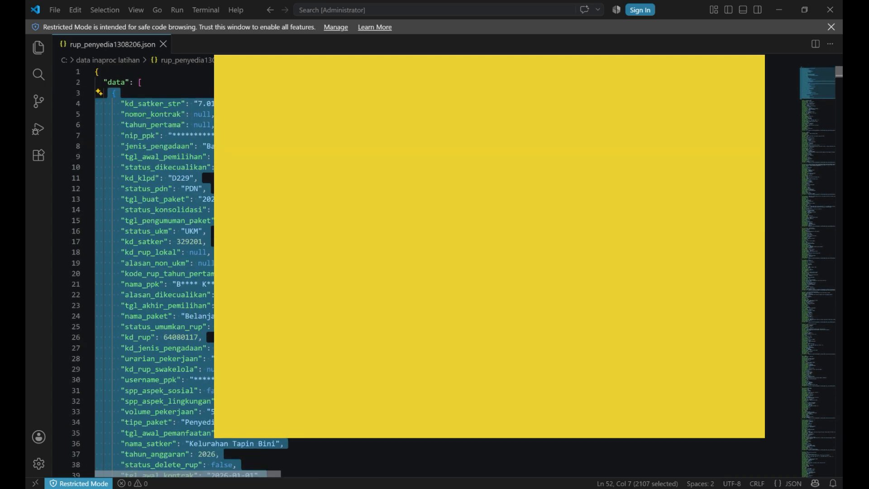
left_click(210, 262)
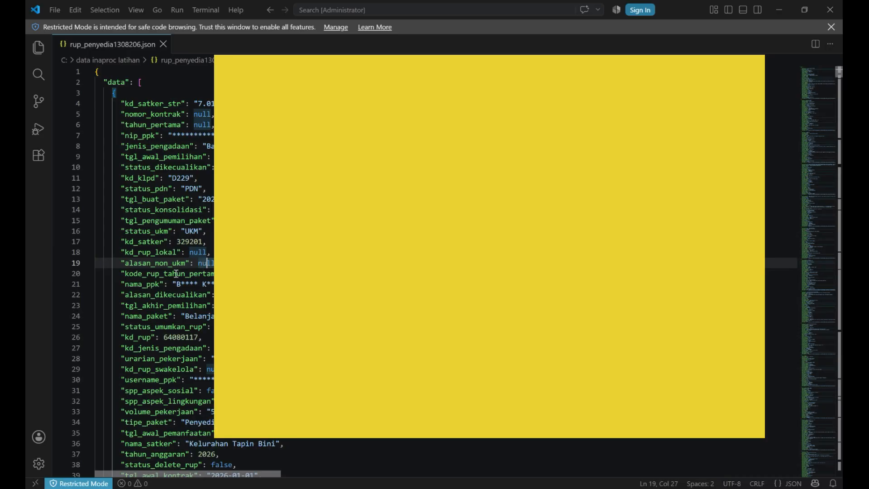
- Examine the masked nama_ppk, nip_ppk and username_ppk fields in the first object by highlighting each one
left_click(121, 284)
key("shift+End")
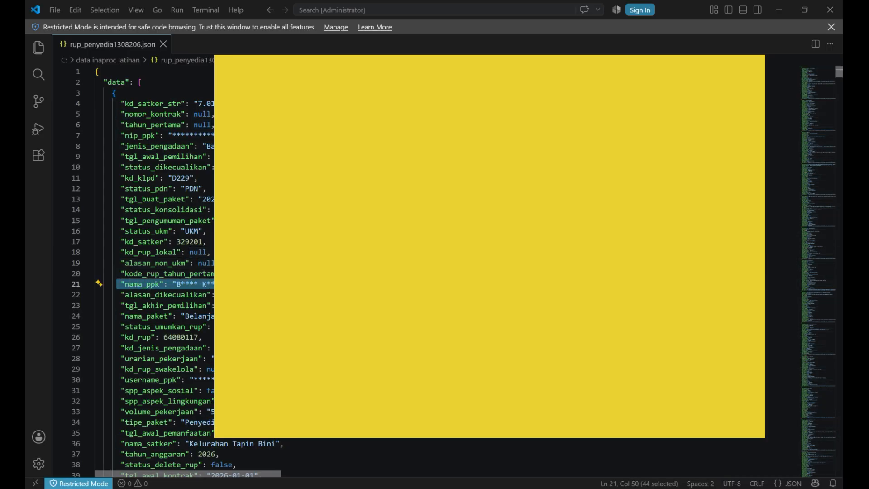
left_click_drag(122, 135, 258, 135)
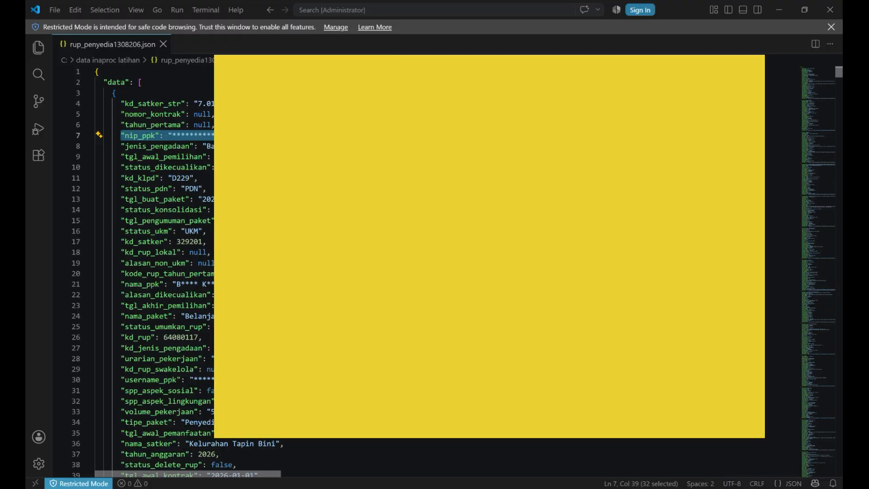
scroll(158, 272, "down", 3)
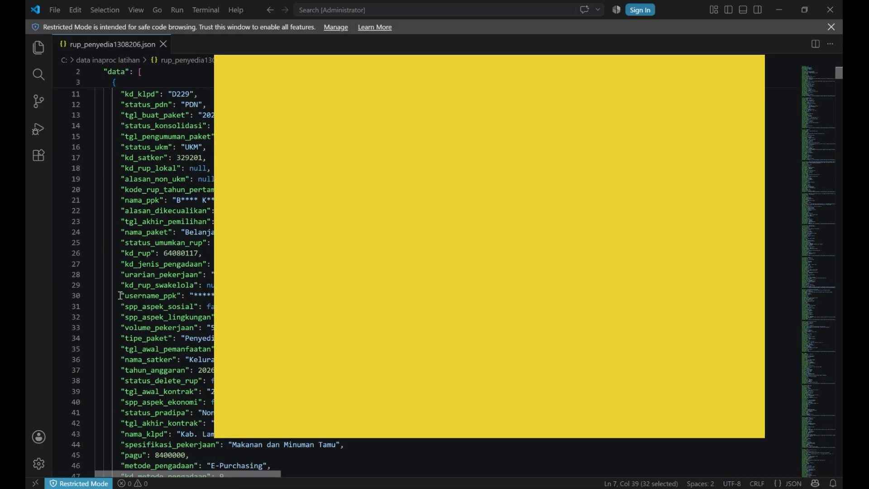
left_click_drag(121, 295, 253, 295)
scroll(158, 272, "down", 3)
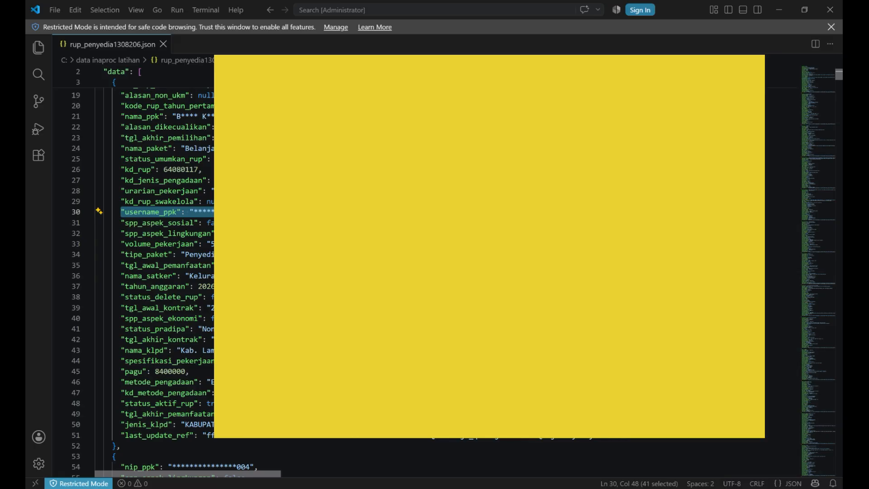
scroll(159, 271, "up", 6)
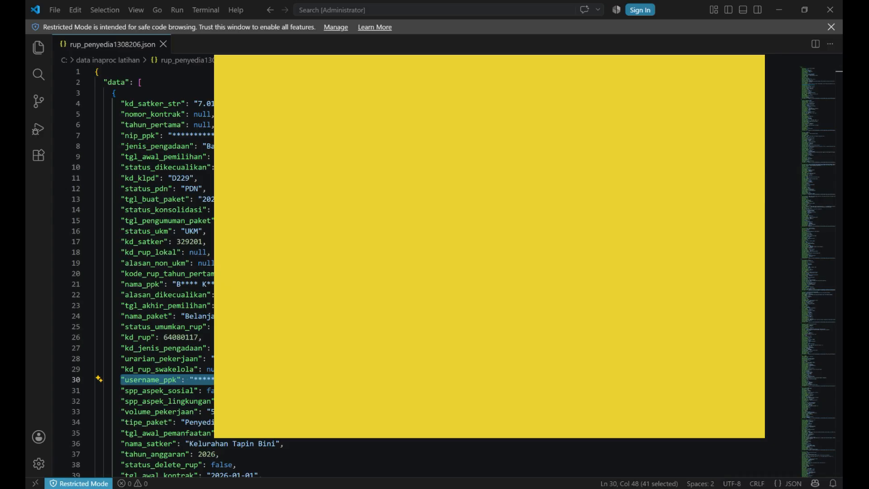
- Switch to the Inaproc developer portal in Chrome and review the query parameters of the paket-penyedia-terumumkan endpoint
mouse_move(103, 487)
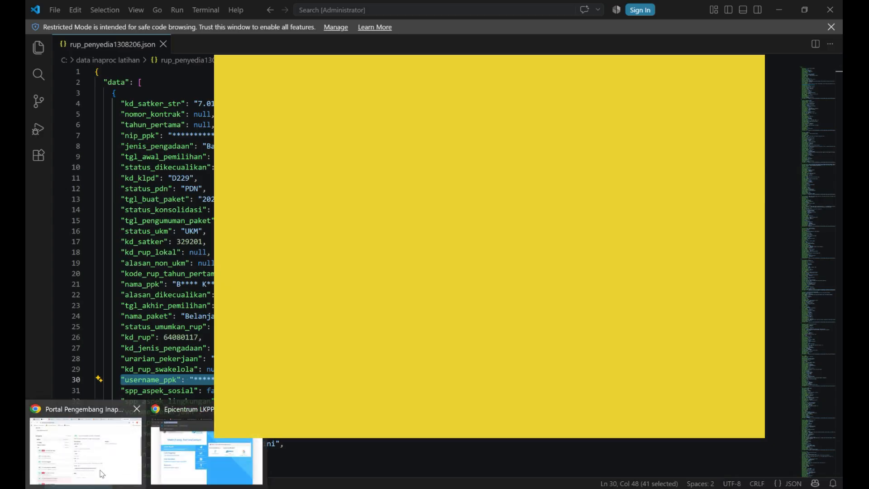
left_click(102, 473)
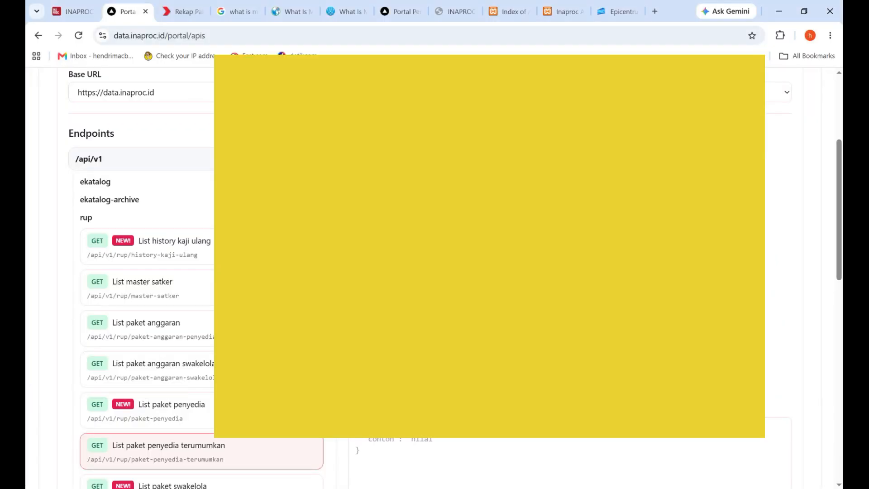
mouse_move(139, 487)
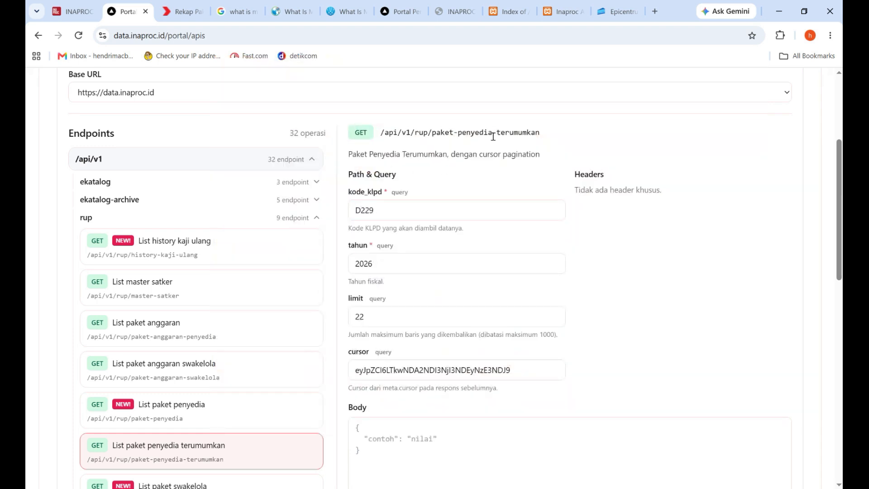
scroll(275, 237, "down", 3)
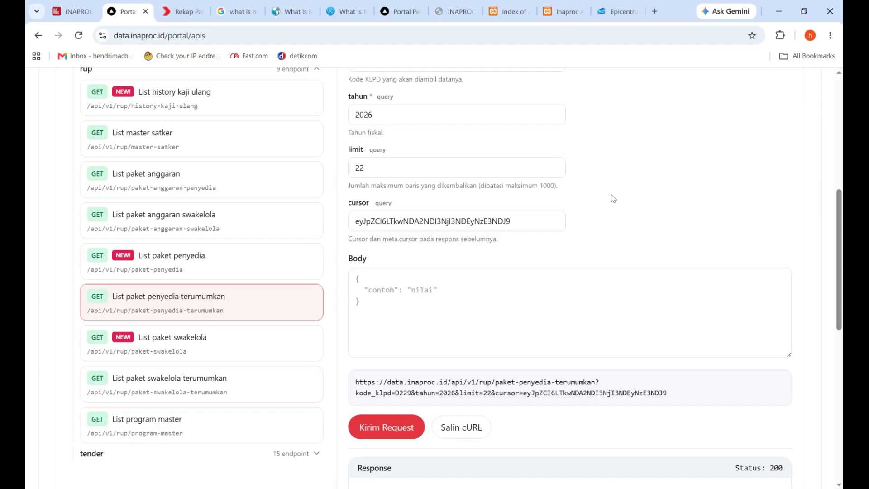
- Close rup_penyedia1308206.json in Notepad++ without reloading or saving it, and return to the file in VS Code
mouse_move(249, 488)
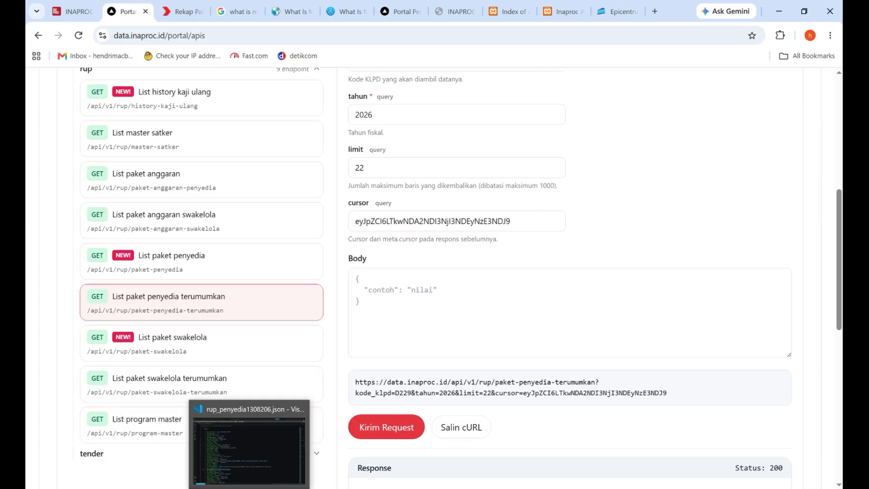
left_click(249, 448)
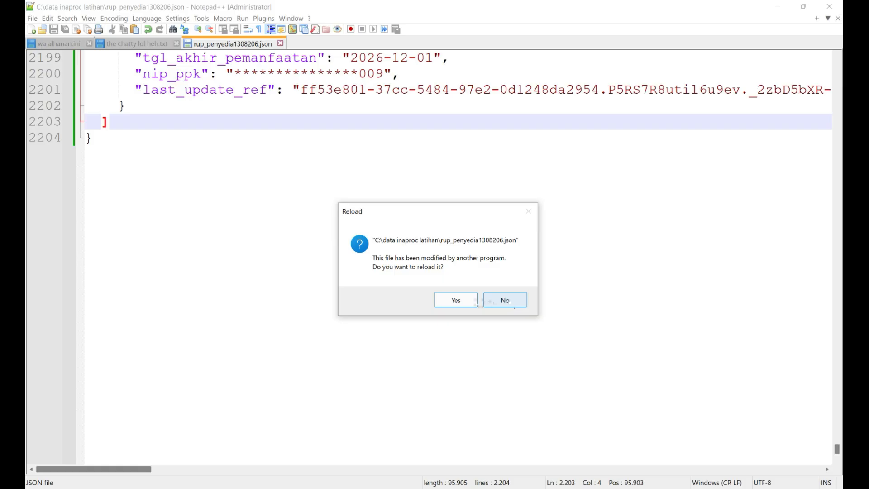
left_click(502, 301)
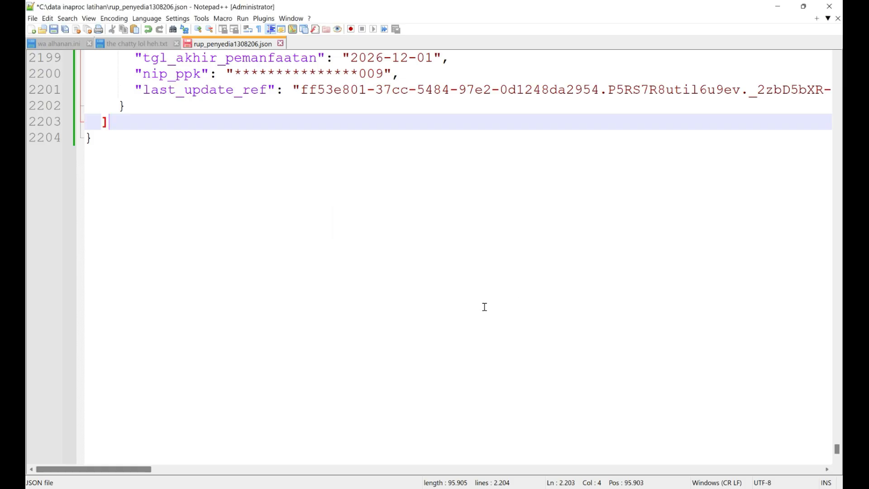
left_click(282, 45)
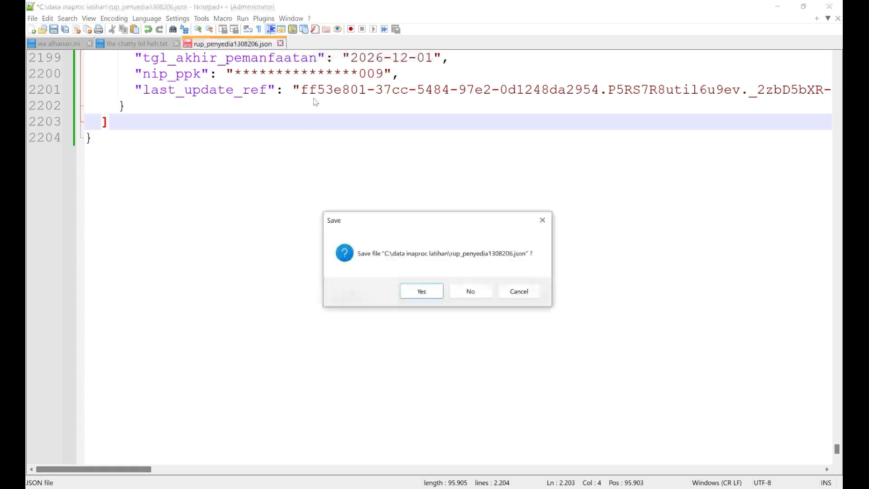
left_click(458, 297)
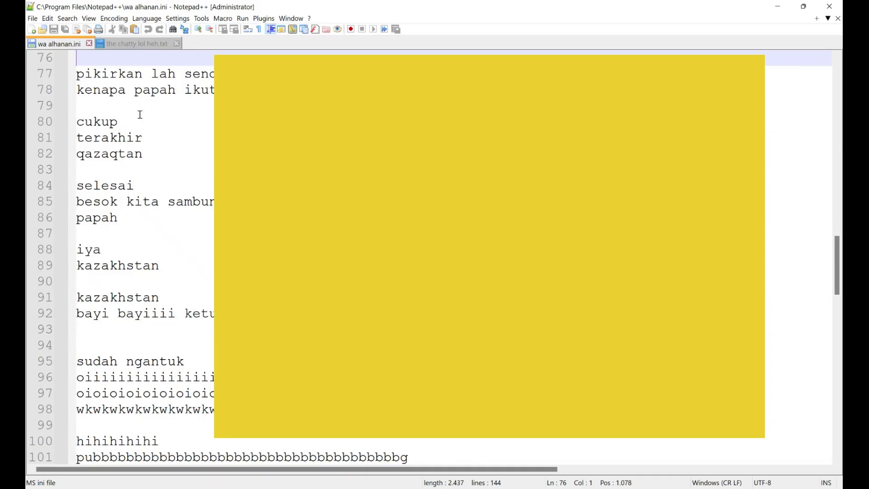
left_click(32, 30)
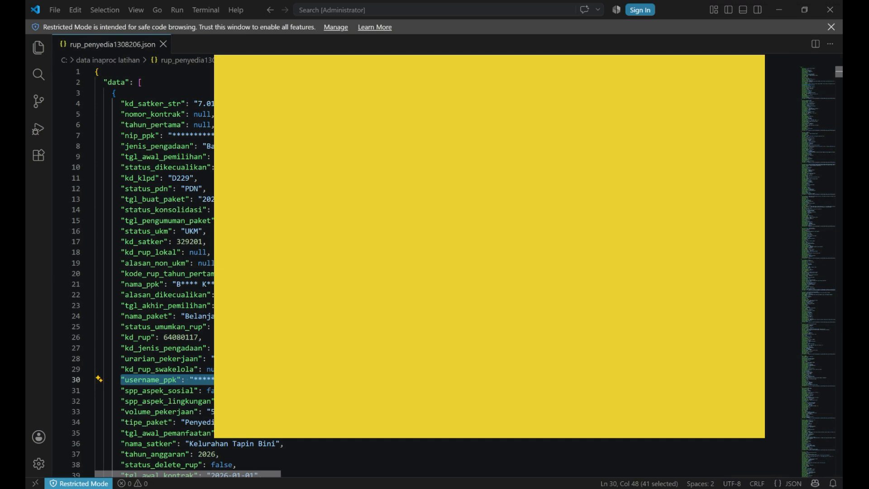
left_click(212, 252)
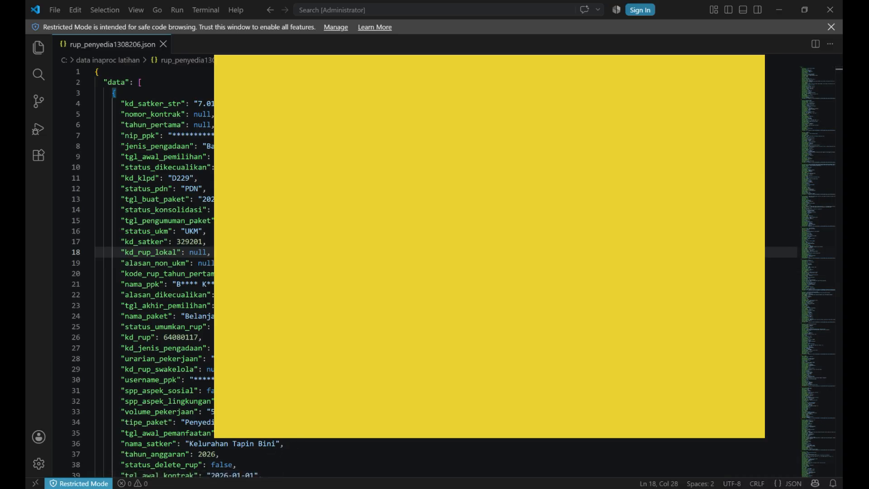
- Switch back to the Inaproc portal in Chrome and clear the cursor parameter of the paket-penyedia-terumumkan request
key("alt+Tab")
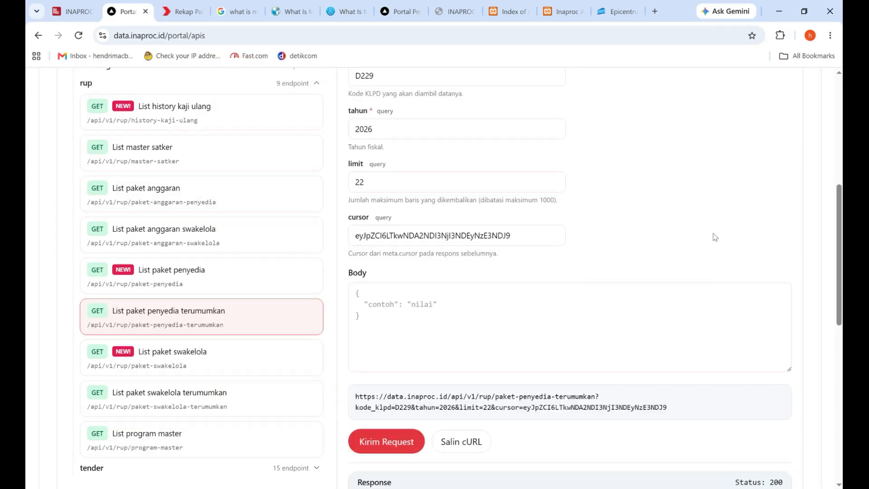
scroll(509, 248, "up", 6)
scroll(579, 275, "down", 2)
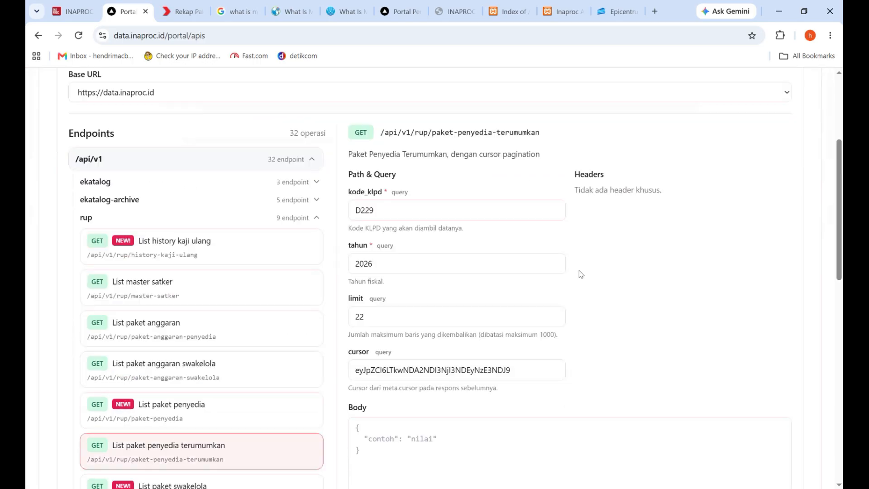
scroll(576, 280, "down", 3)
left_click_drag(519, 295, 346, 296)
key("BackSpace")
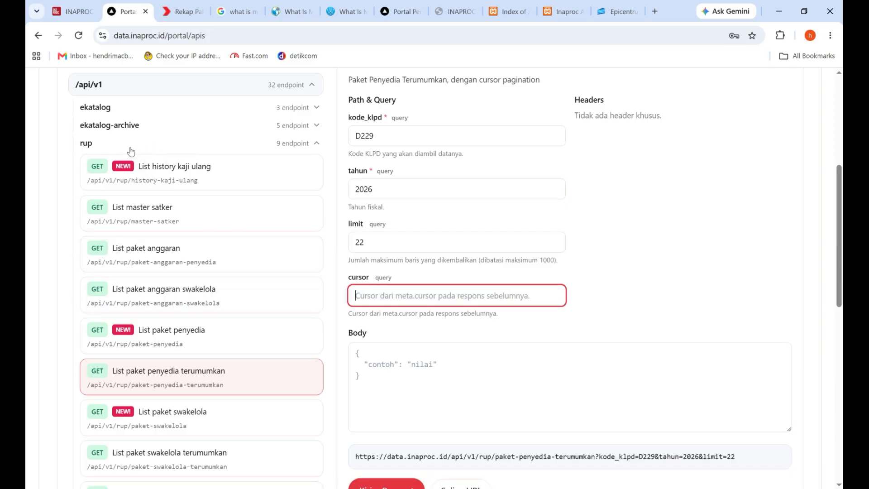
- Collapse the rup endpoint group and expand the ekatalog group to view its endpoints
left_click(111, 149)
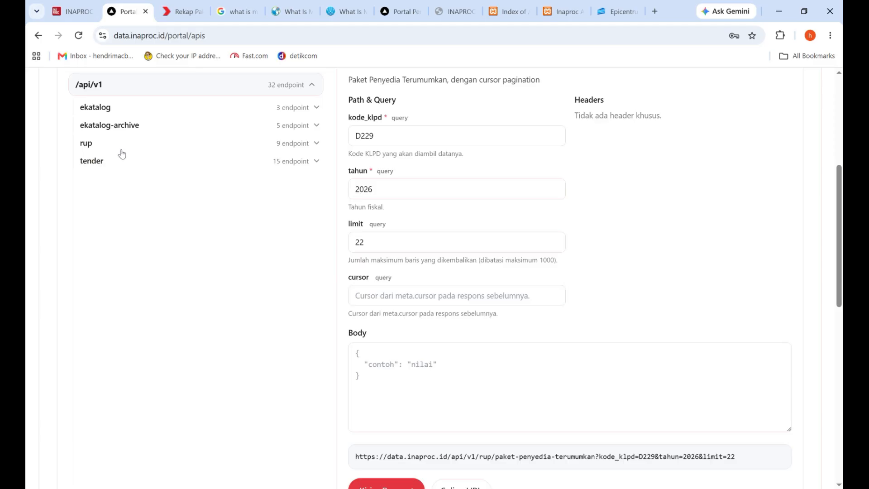
left_click(125, 111)
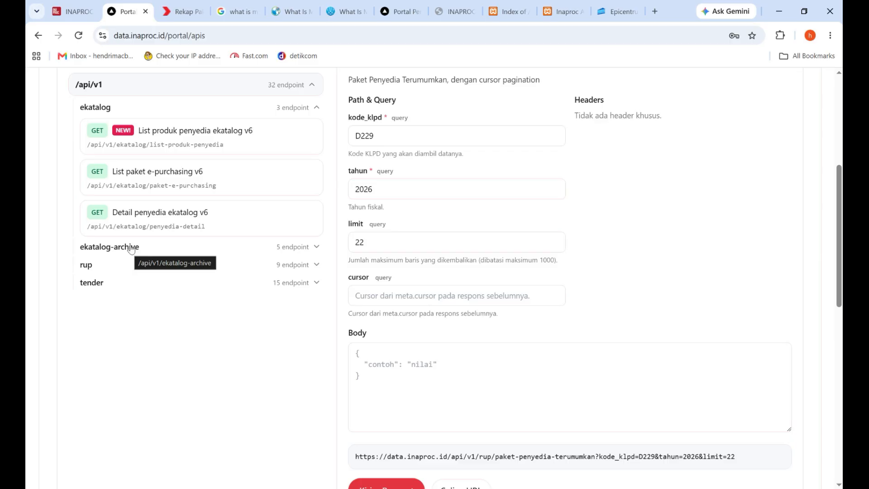
- Select the List paket e-purchasing v6 endpoint, set its limit to 2, and send the request
left_click(194, 178)
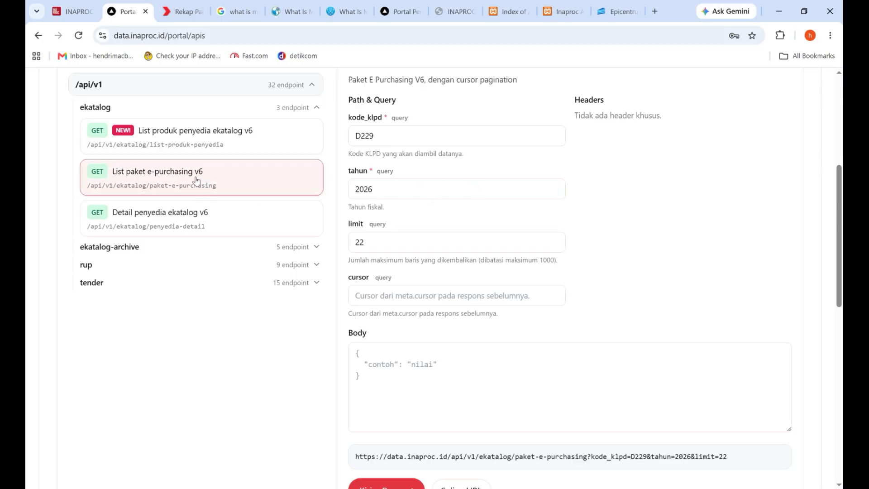
left_click(372, 245)
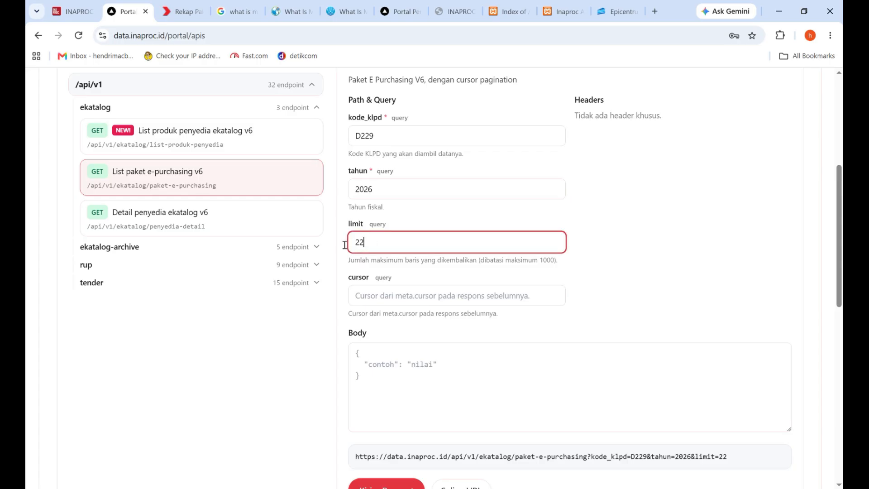
key("BackSpace")
left_click(407, 299)
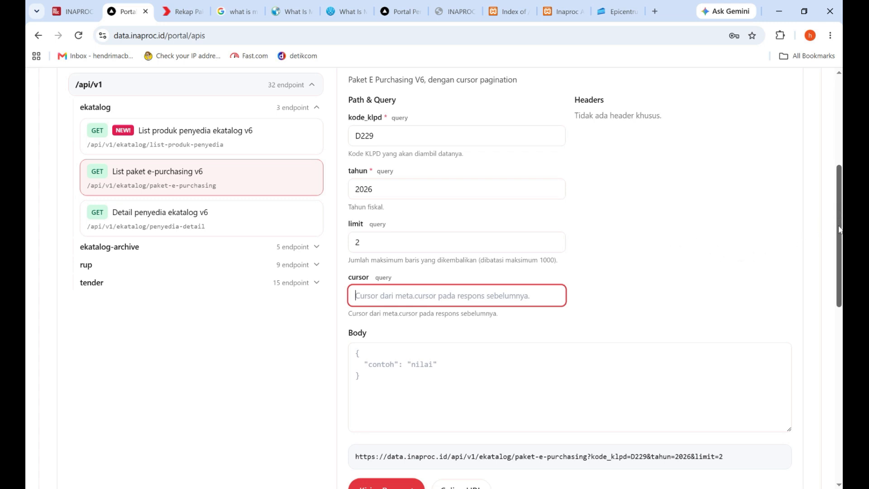
scroll(835, 195, "down", 1)
scroll(830, 185, "up", 2)
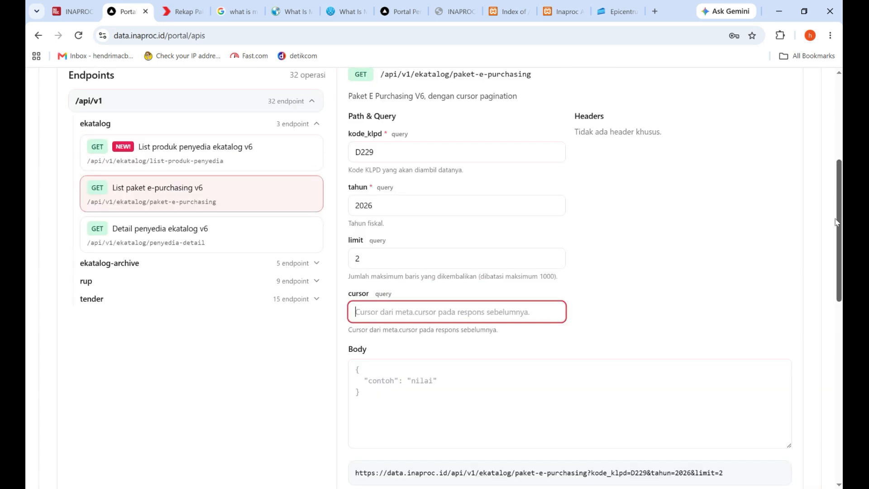
scroll(837, 222, "up", 1)
scroll(611, 311, "down", 4)
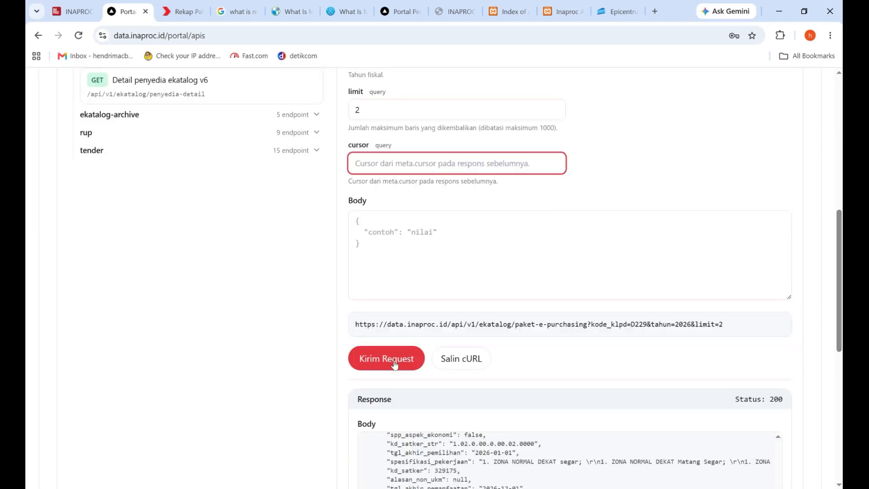
left_click(596, 266)
- Examine the fields of the returned e-purchasing packages, including count_product, mak, rup_desc and status, in the response body
scroll(596, 265, "down", 5)
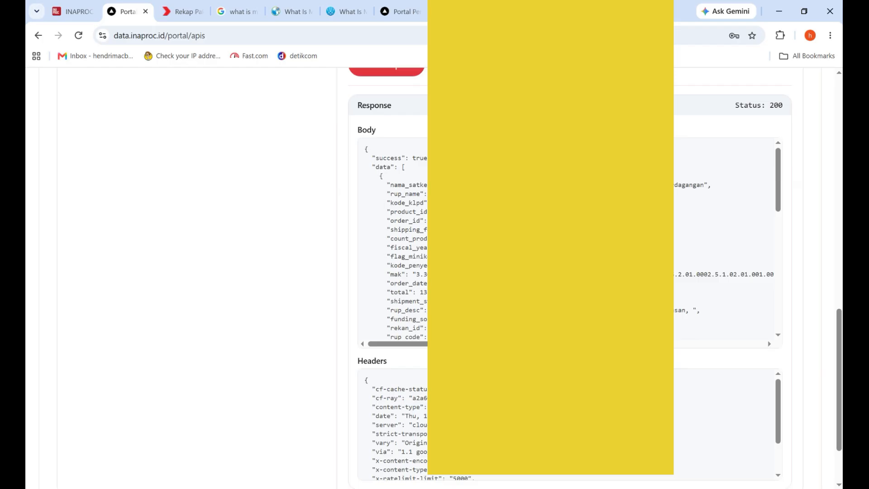
left_click_drag(420, 185, 394, 203)
left_click(399, 222)
double_click(418, 230)
left_click_drag(406, 238, 427, 239)
left_click_drag(778, 174, 780, 188)
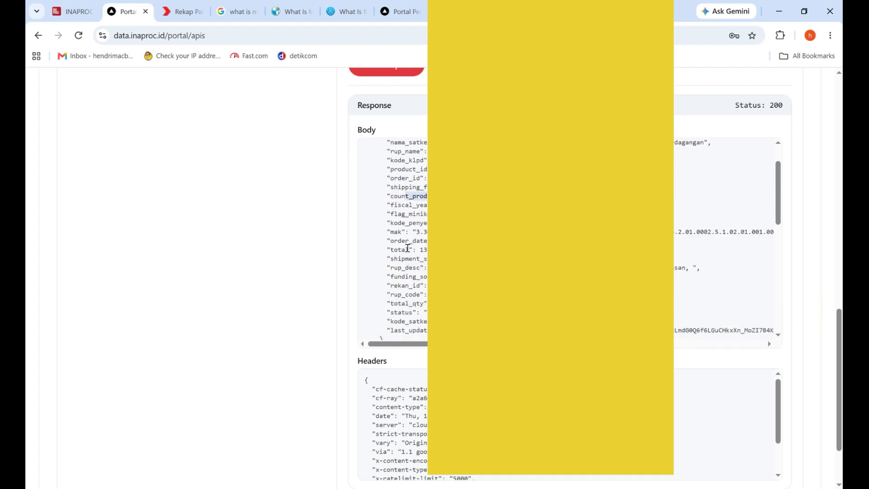
left_click_drag(388, 244, 429, 232)
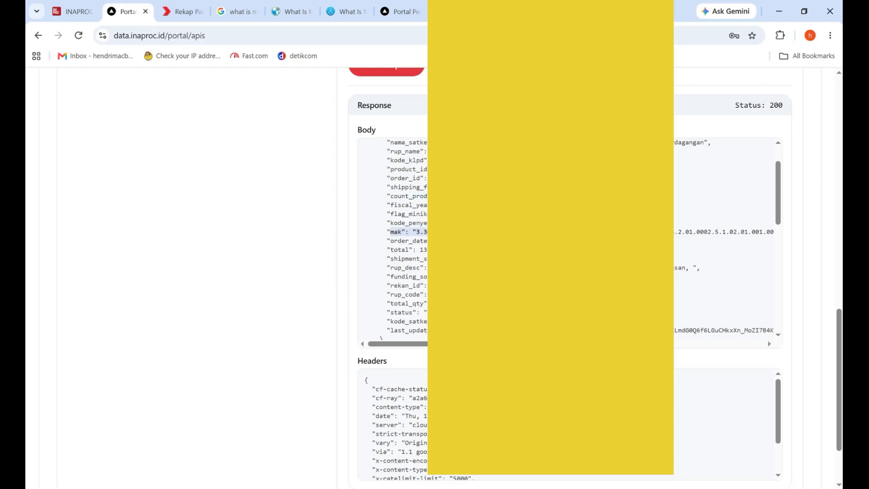
left_click_drag(392, 267, 430, 267)
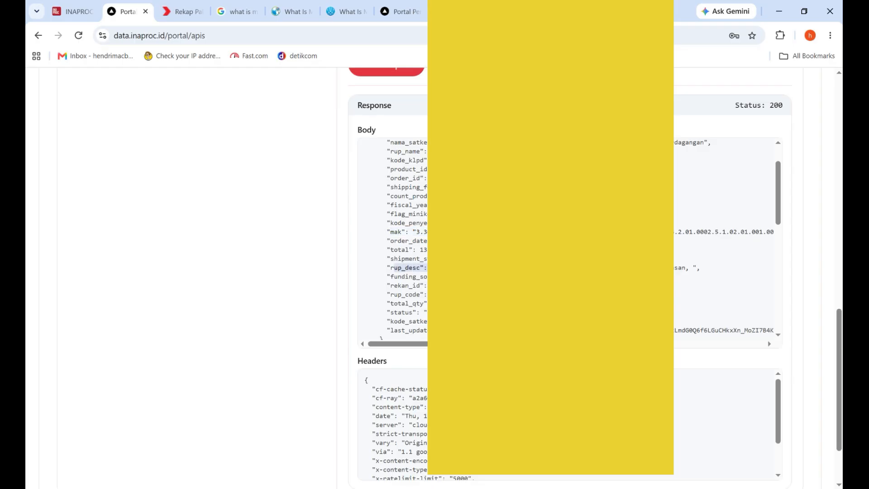
scroll(394, 240, "down", 3)
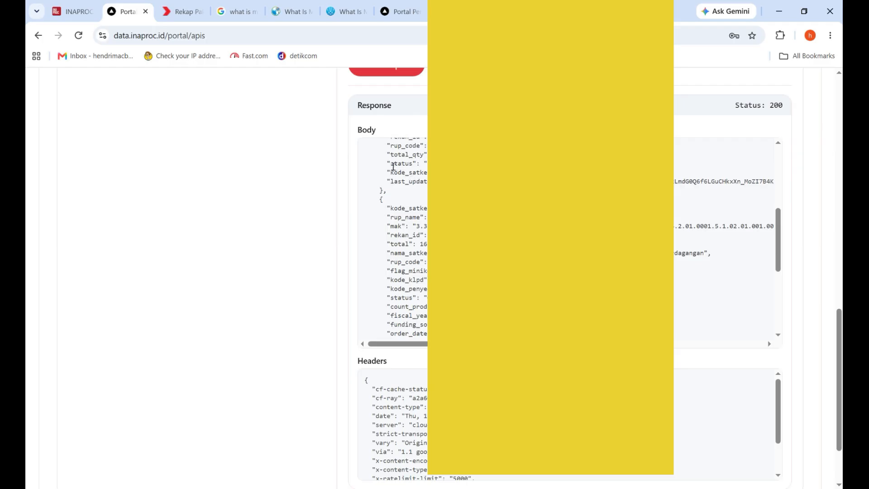
left_click_drag(390, 163, 435, 164)
scroll(394, 240, "up", 6)
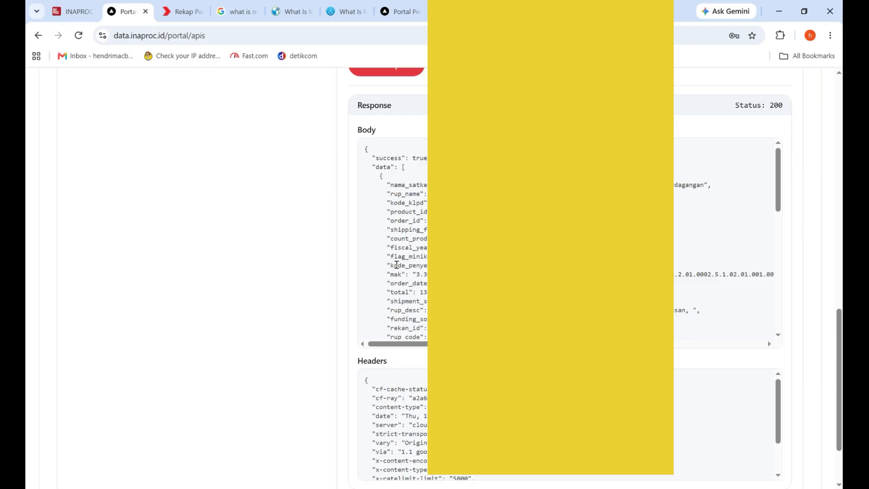
- Copy the kode_penyedia value of the first package in the response body
left_click_drag(388, 266, 427, 265)
left_click(426, 266)
right_click(530, 265)
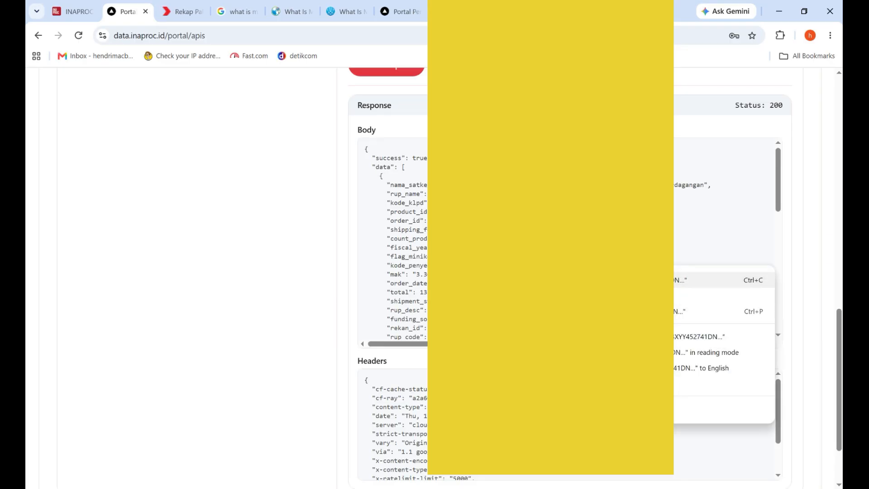
left_click(588, 280)
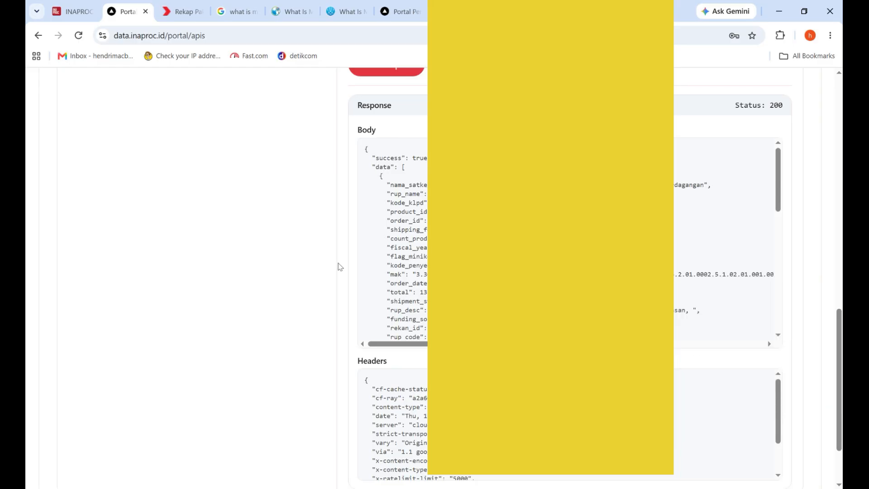
- Open the Detail penyedia ekatalog v6 endpoint and decline the browser's offer to save the password
scroll(308, 260, "up", 10)
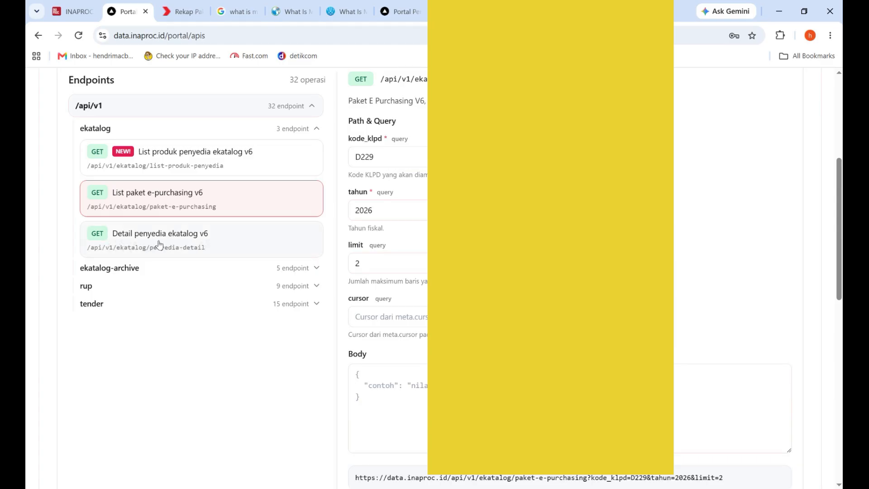
left_click(160, 244)
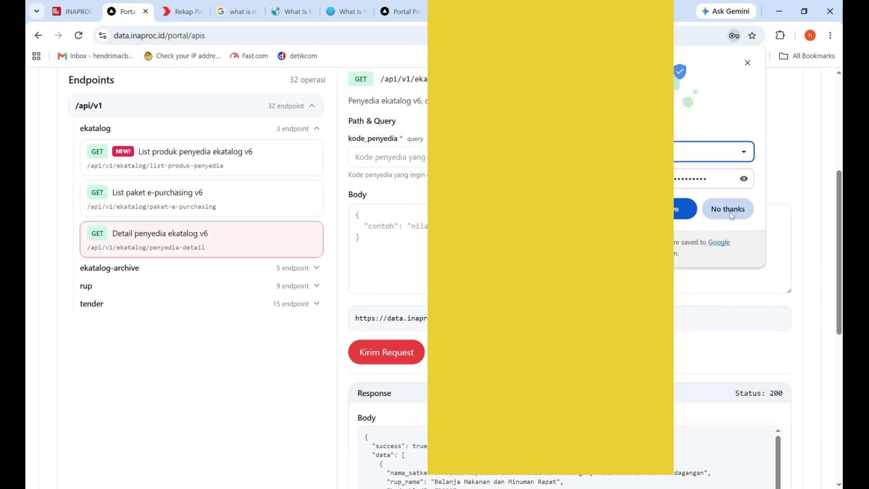
left_click(729, 209)
scroll(769, 224, "up", 2)
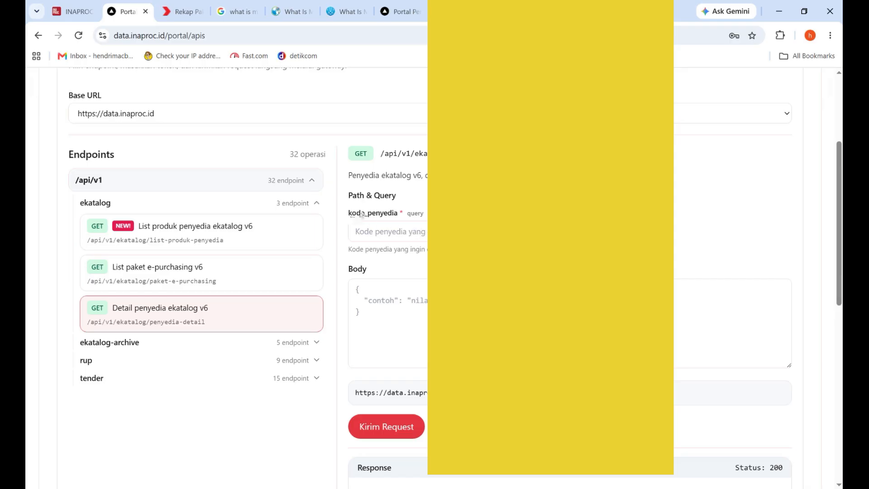
- Paste the copied supplier code into the kode_penyedia parameter and send the penyedia-detail request
left_click(407, 238)
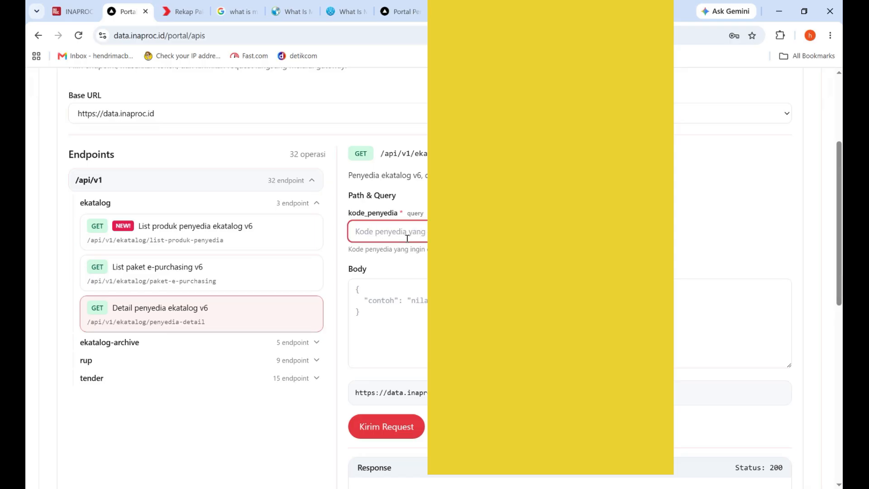
type("01JHHAY1V9X24XYY452741DNEM")
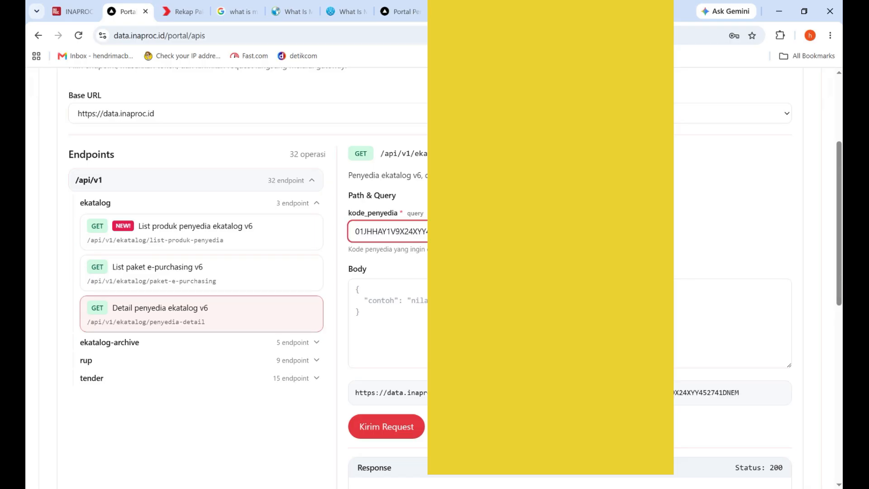
left_click(384, 426)
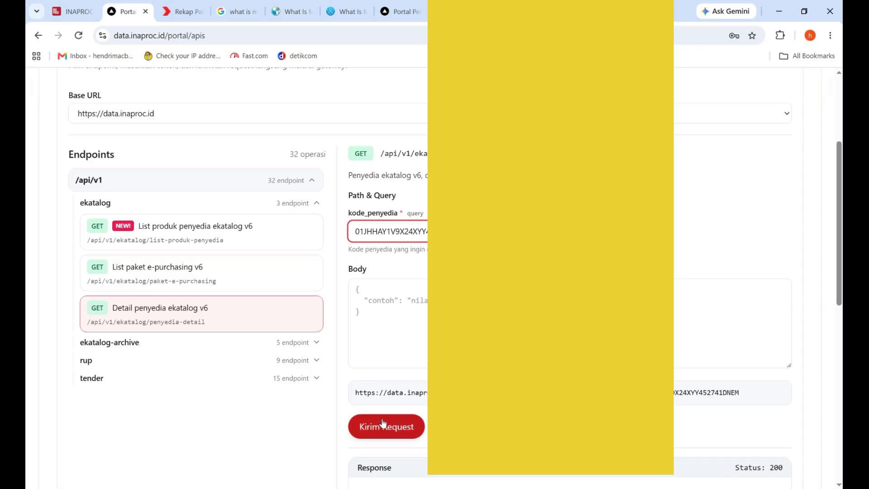
left_click(384, 427)
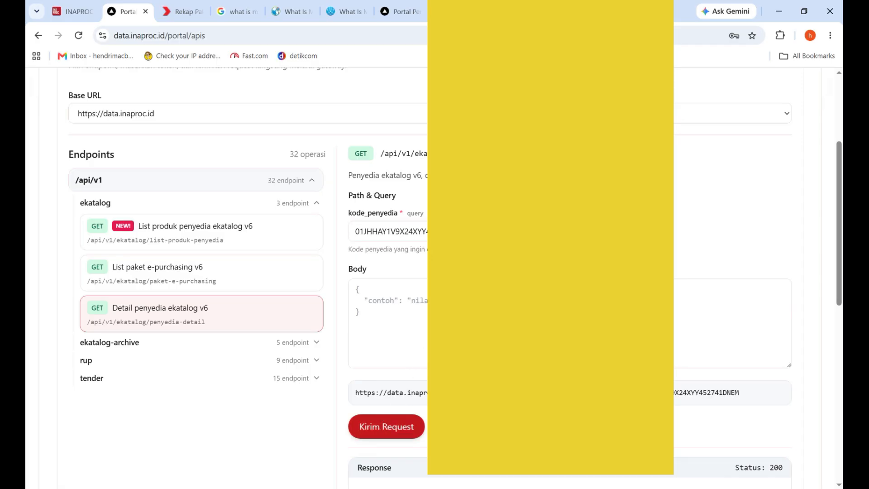
- Examine the supplier details in the response body, including the nib, nama_penyedia, npwp_penyedia and bentuk_usaha fields
scroll(199, 271, "down", 8)
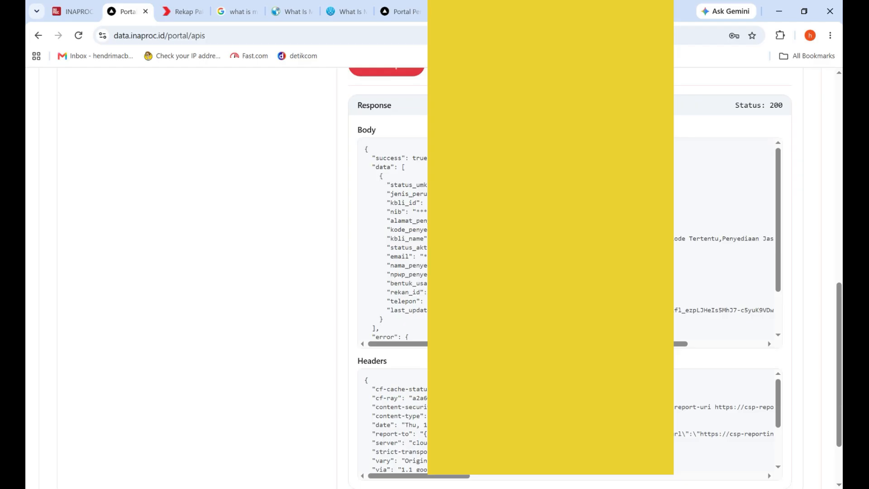
left_click_drag(402, 211, 427, 221)
left_click_drag(390, 253, 391, 263)
left_click(391, 262)
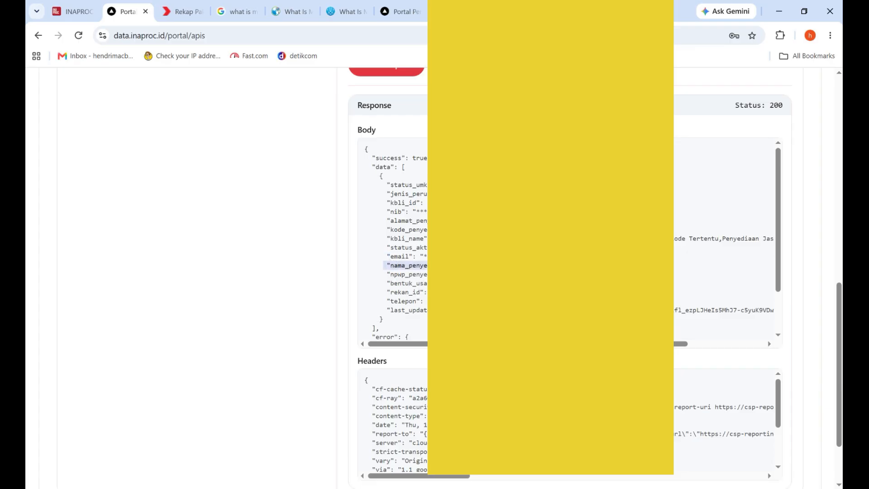
left_click_drag(425, 266, 426, 283)
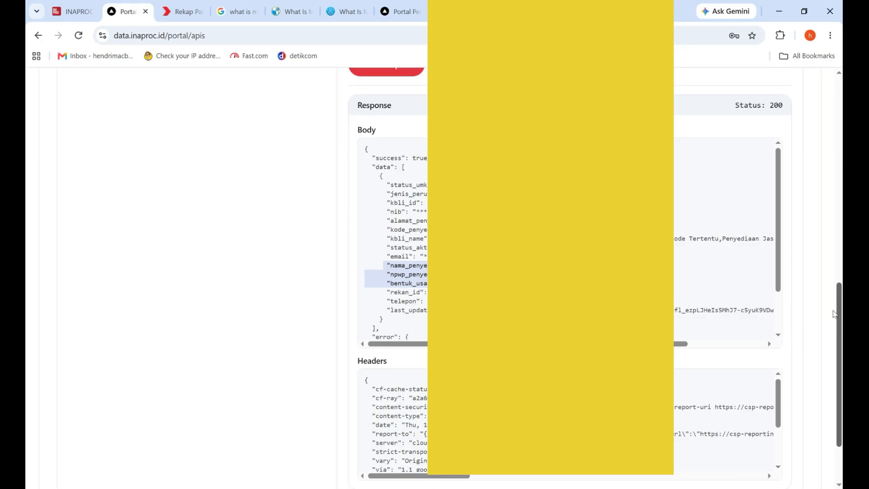
- Return to the List paket e-purchasing v6 endpoint and decline saving the password
scroll(841, 158, "up", 6)
scroll(841, 159, "up", 4)
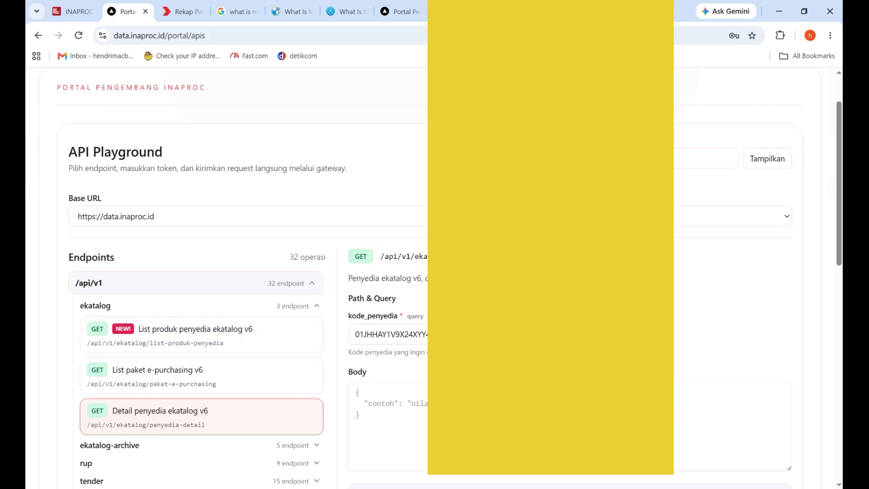
scroll(196, 355, "down", 3)
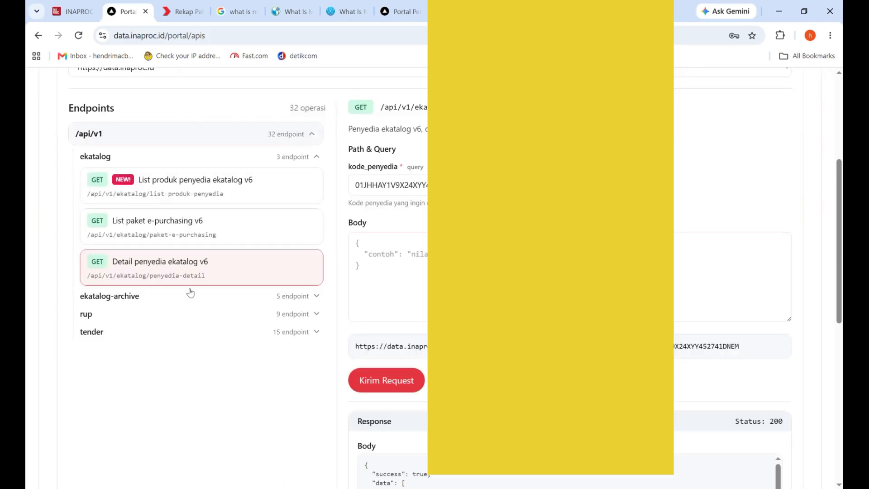
left_click(166, 239)
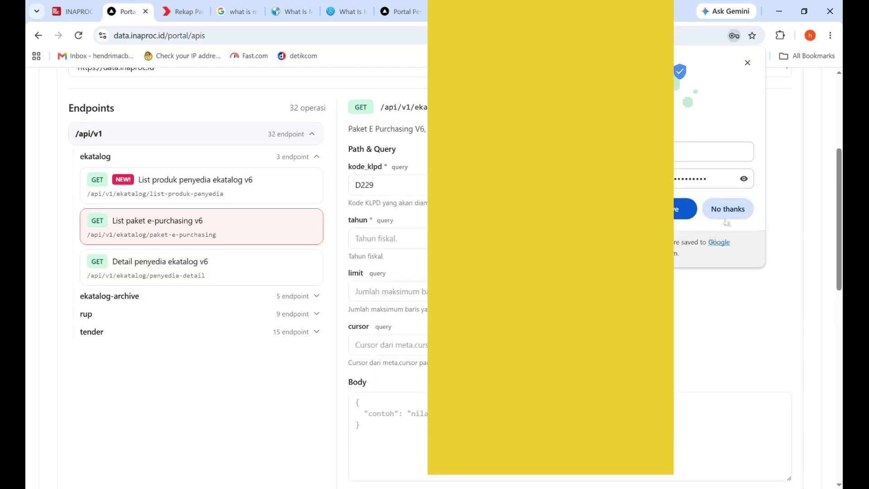
left_click(728, 209)
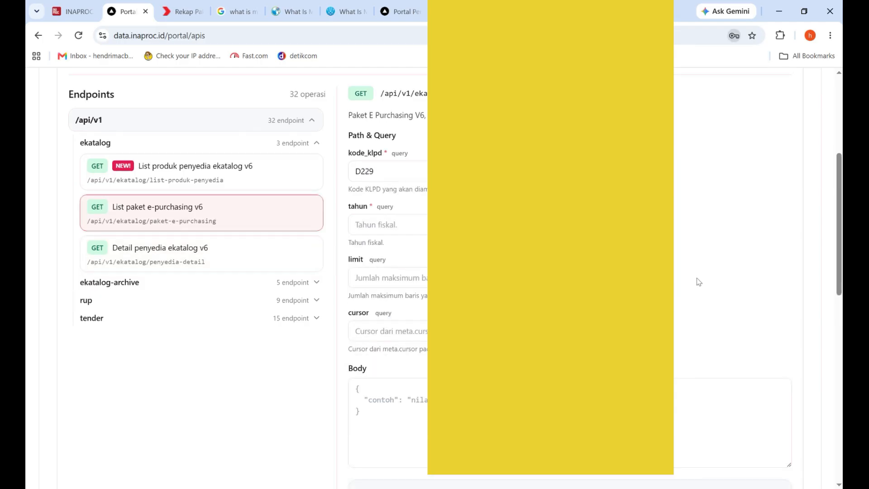
- Set the paket-e-purchasing request's tahun to 2026 and its limit to 2
scroll(696, 281, "down", 3)
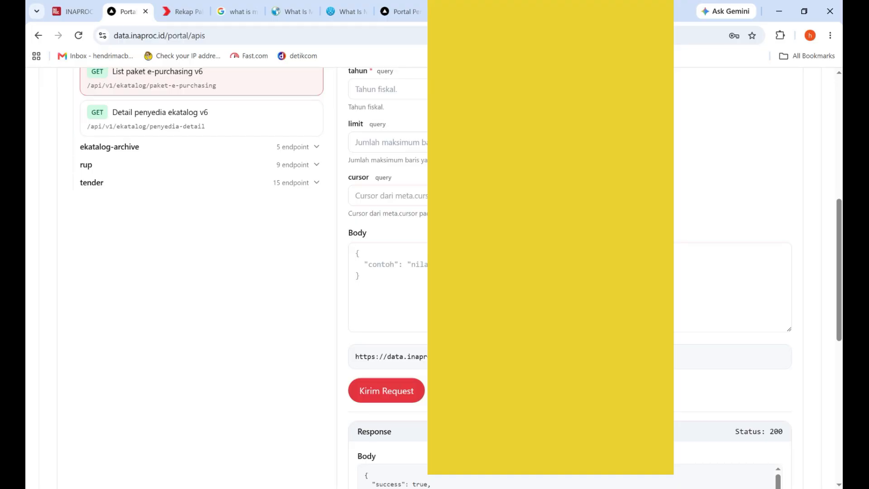
scroll(401, 243, "up", 3)
left_click(401, 243)
type("2926")
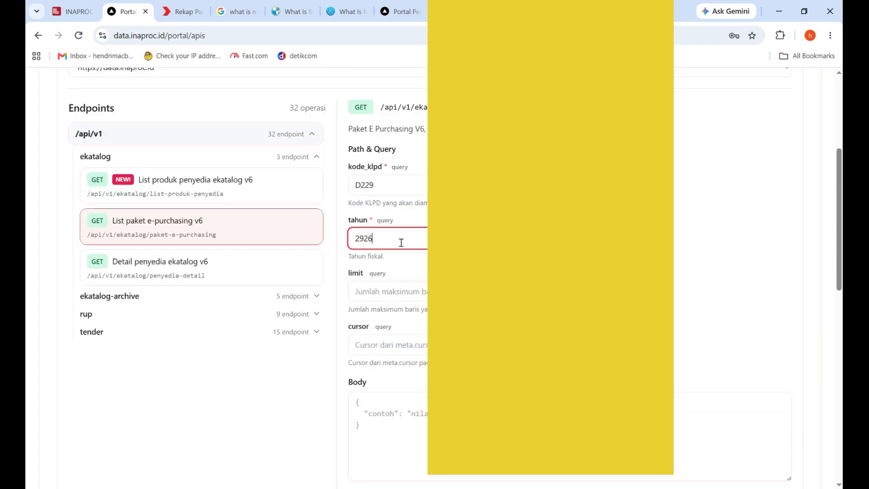
key("BackSpace")
key("BackSpace")
key("BackSpace")
type("026")
left_click(388, 291)
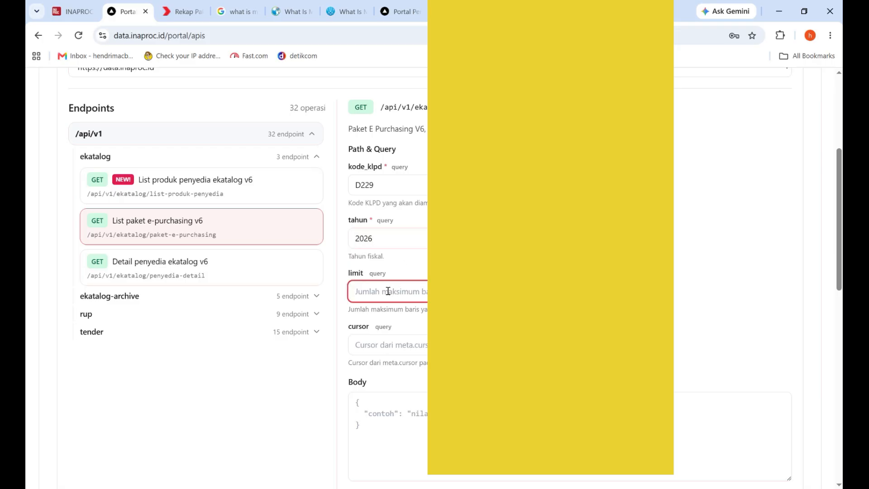
type("2")
key("Tab")
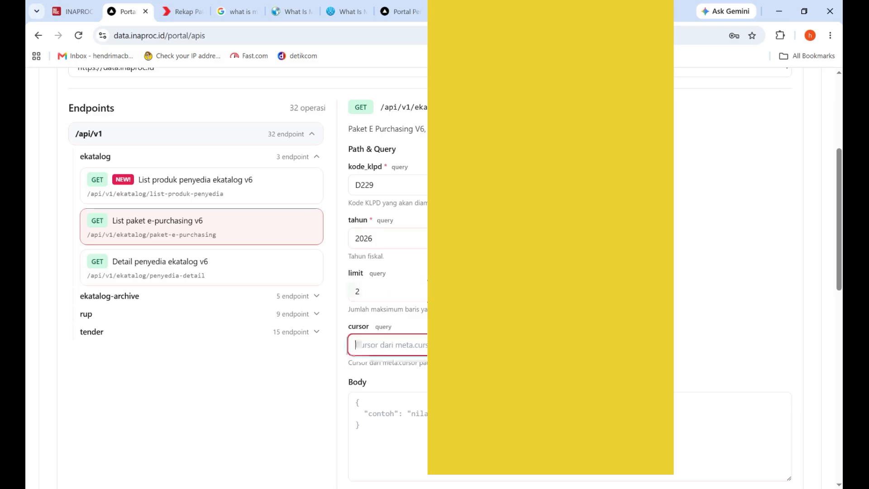
- Send the paket-e-purchasing request and review the meta section and package records in its response body
scroll(393, 344, "down", 3)
scroll(393, 341, "down", 5)
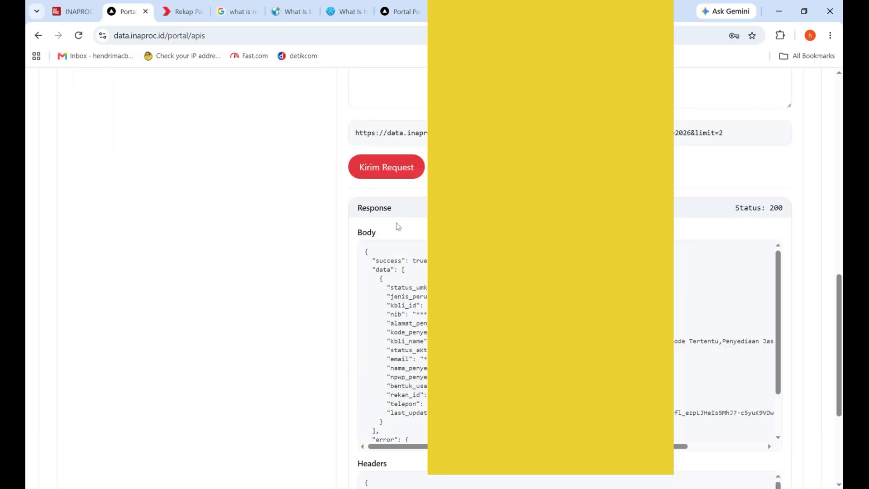
left_click(386, 168)
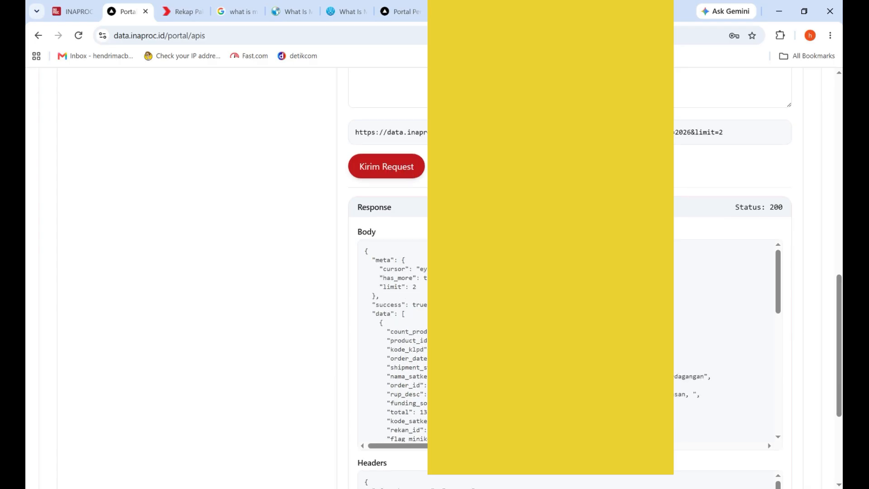
scroll(382, 179, "down", 2)
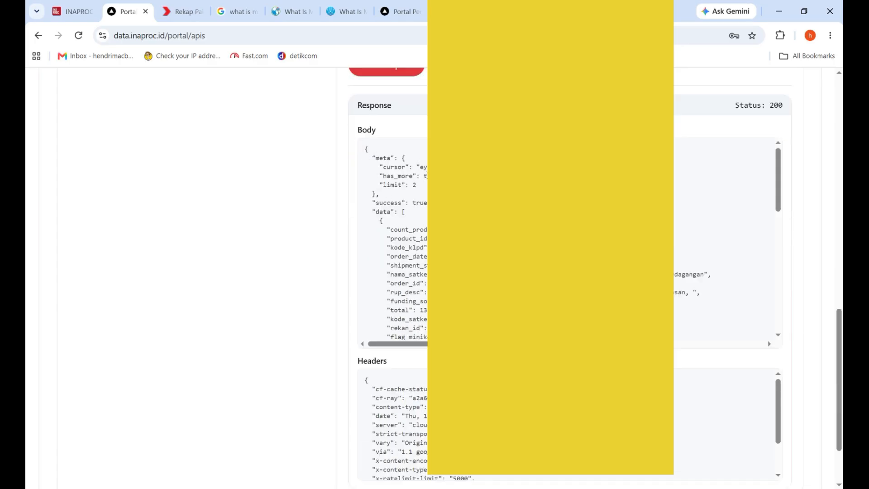
left_click_drag(365, 148, 428, 229)
scroll(393, 239, "down", 4)
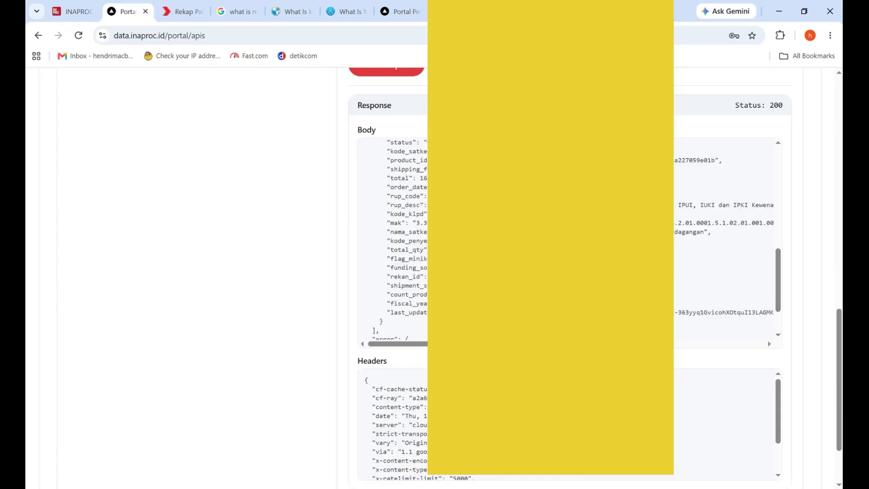
- Copy the whole paket-e-purchasing response body and paste it into the empty "new 1" document in Notepad++
scroll(384, 248, "down", 2)
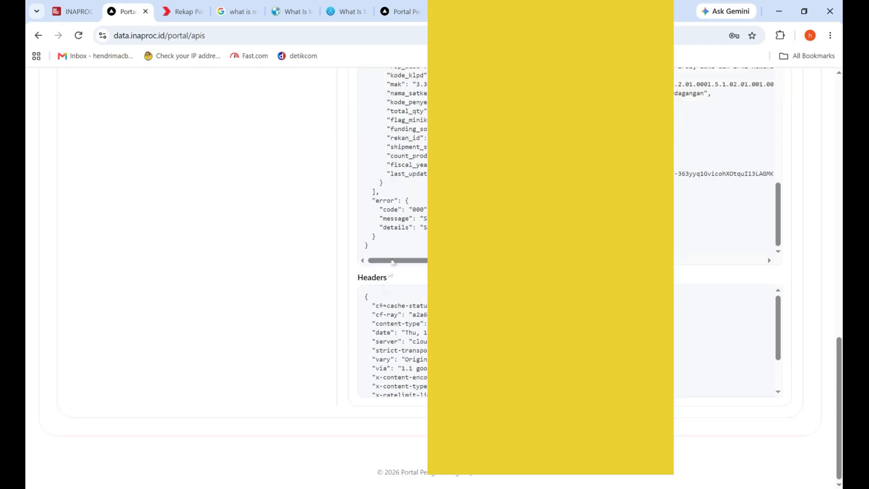
key("ctrl+a")
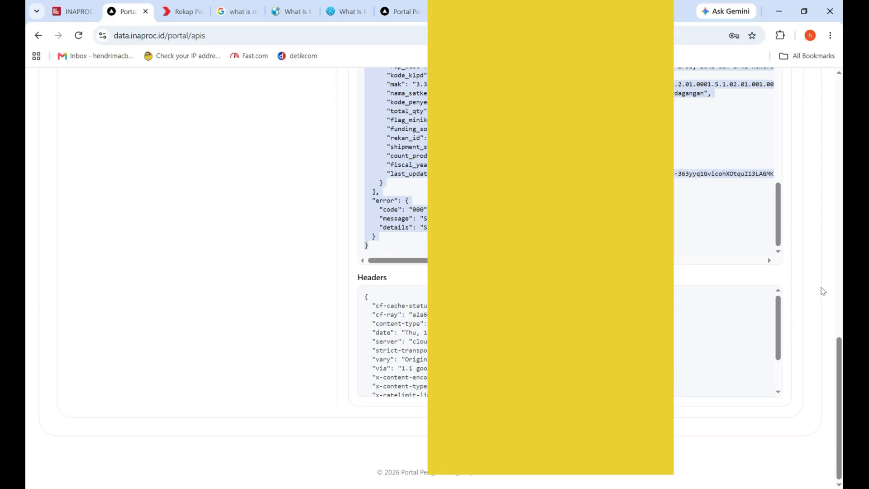
scroll(822, 290, "up", 12)
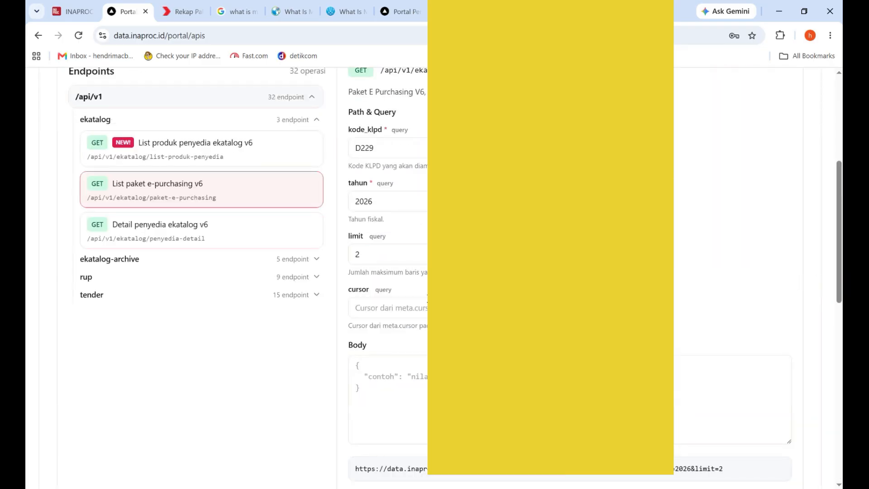
left_click_drag(376, 252, 338, 259)
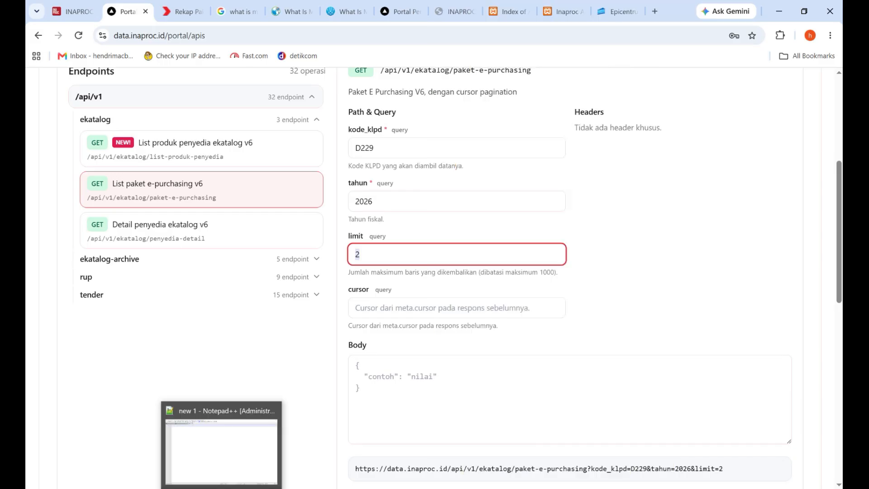
left_click(219, 407)
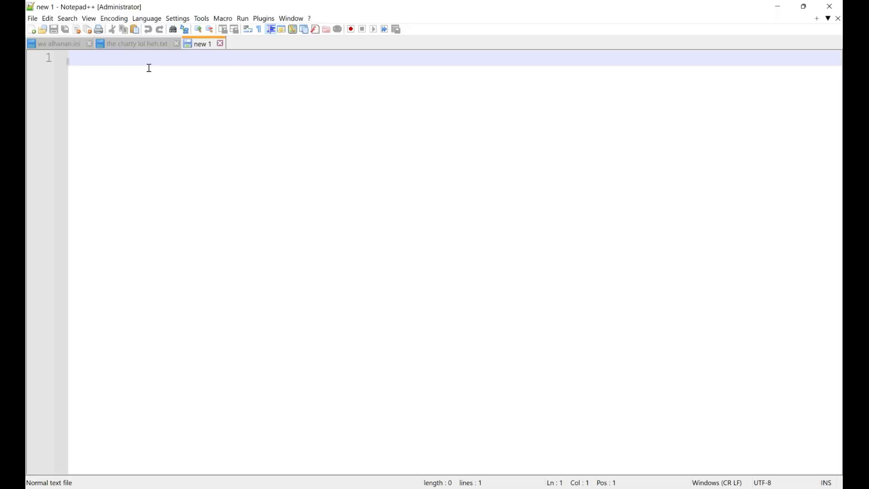
key("ctrl+v")
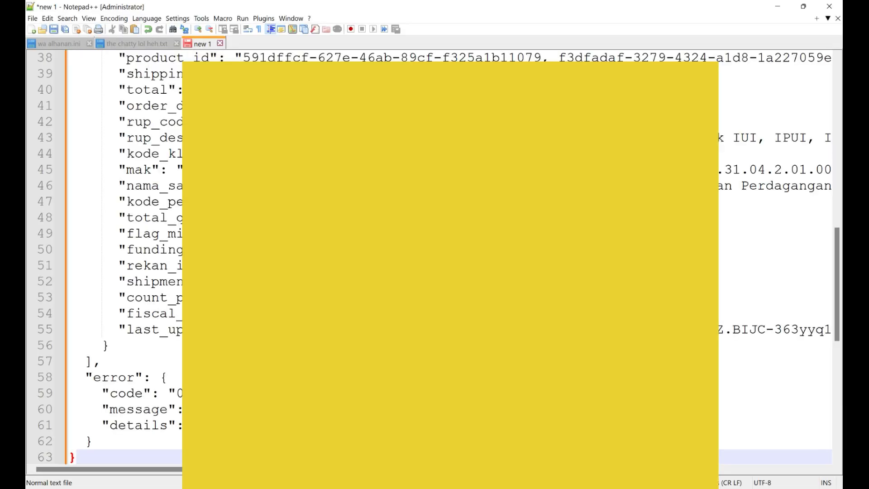
key("ctrl+Home")
key("Return")
key("Return")
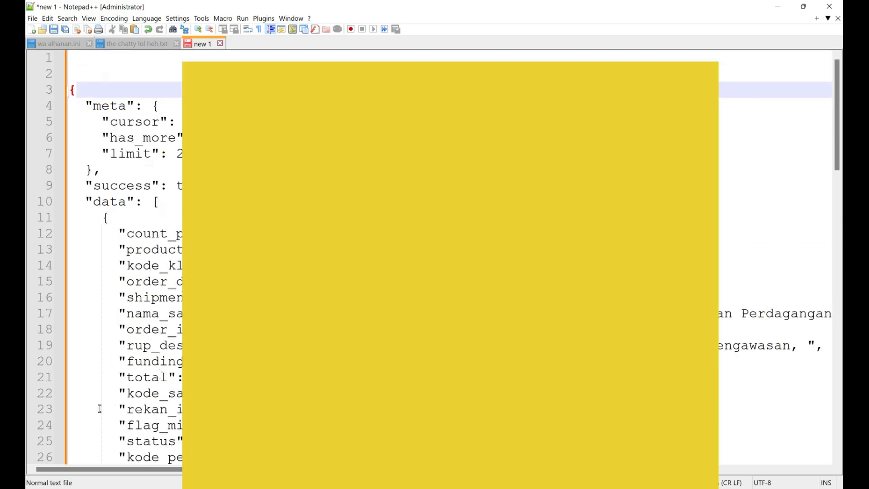
key("alt+Tab")
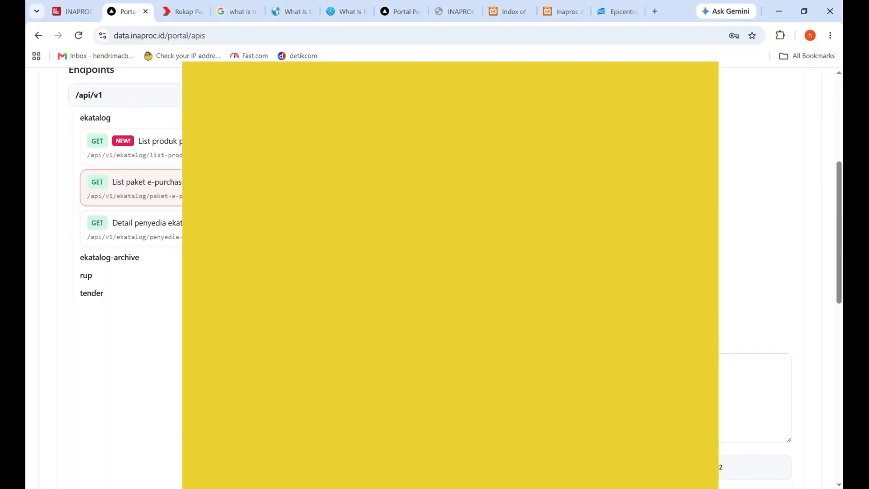
scroll(434, 272, "down", 2)
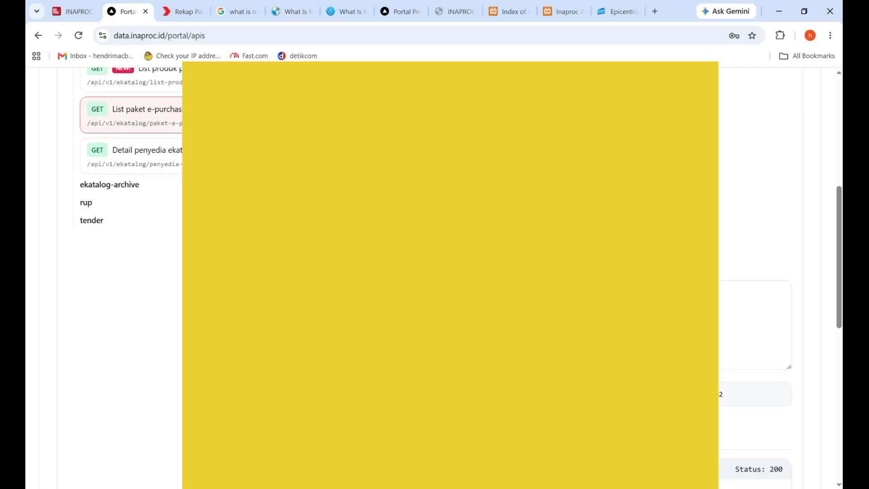
key("alt+Tab")
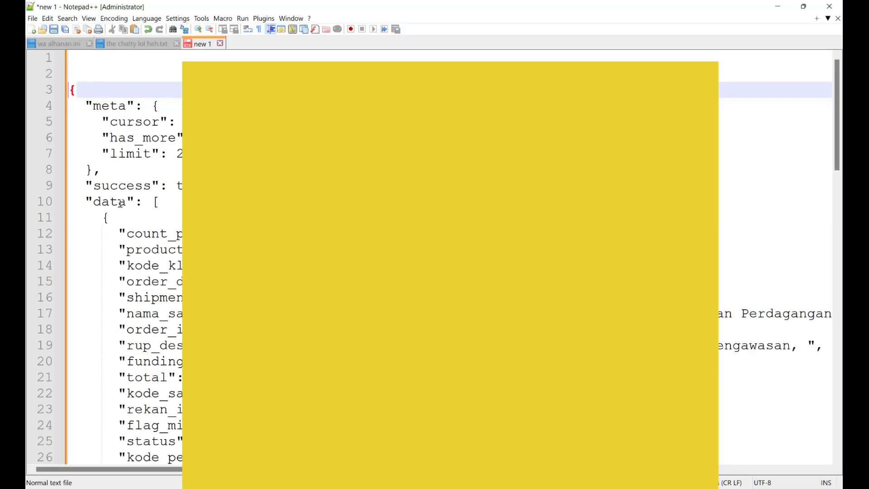
left_click(83, 69)
left_click(83, 63)
type("endpoint : v")
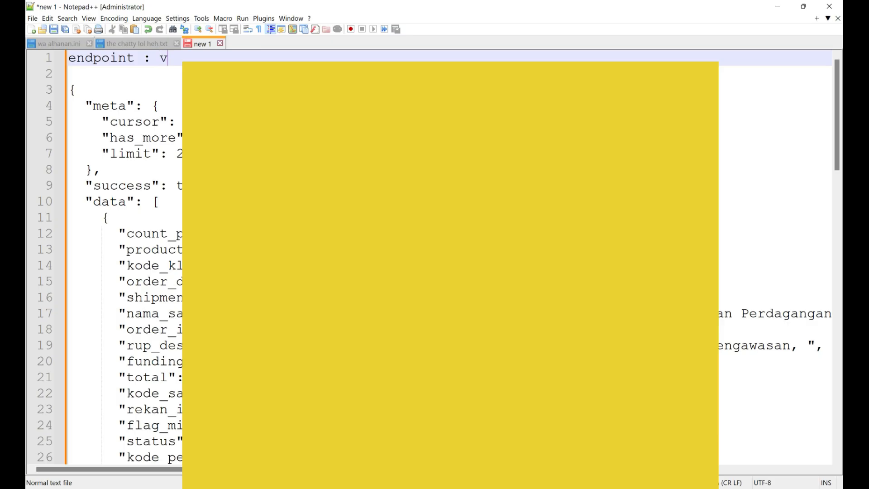
key("BackSpace")
type("https://data.inaproc.id/api/v1/ekatalog/paket-e-purchasing?")
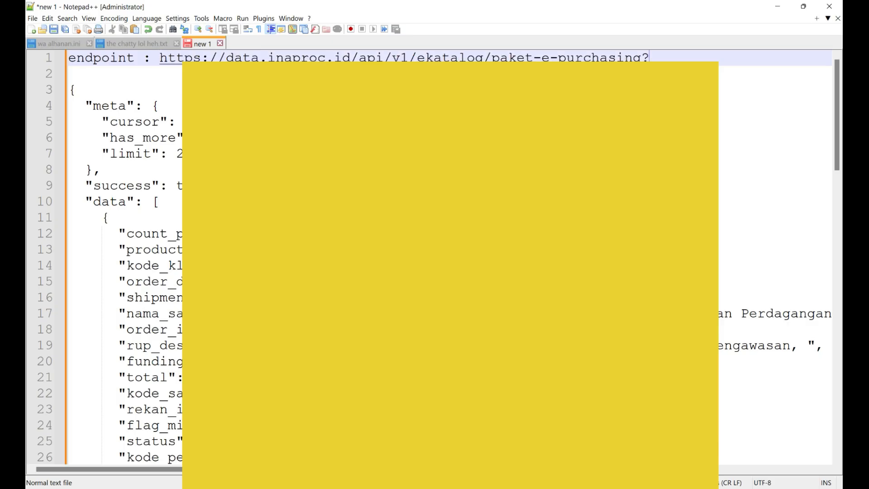
key("BackSpace")
- Look through the meta section and both package records in the pasted JSON
left_click(131, 108)
scroll(179, 128, "down", 4)
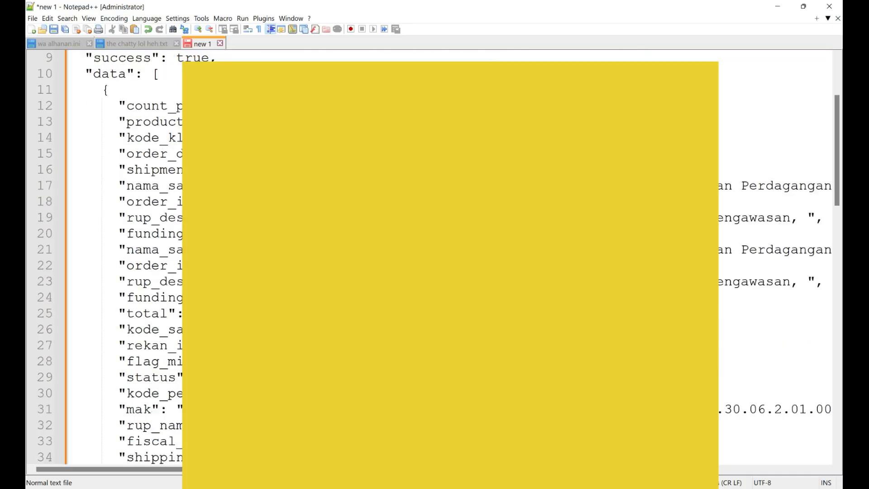
scroll(179, 128, "up", 4)
scroll(126, 106, "down", 15)
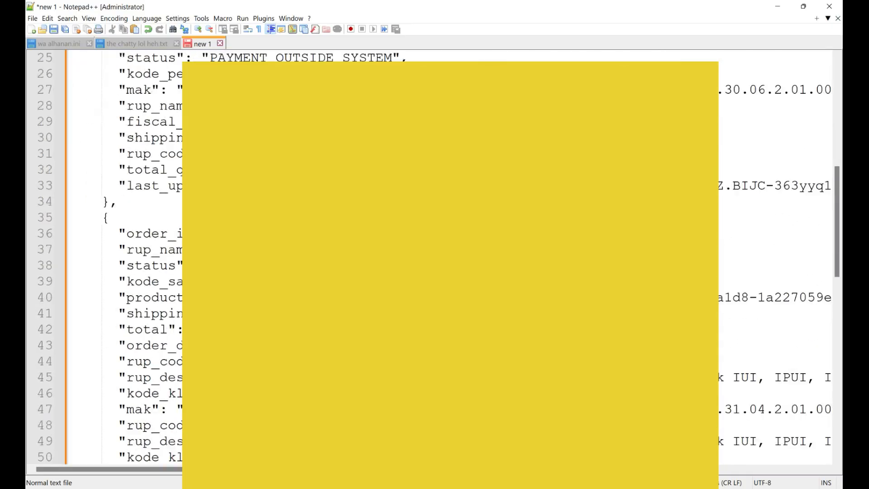
scroll(125, 106, "up", 8)
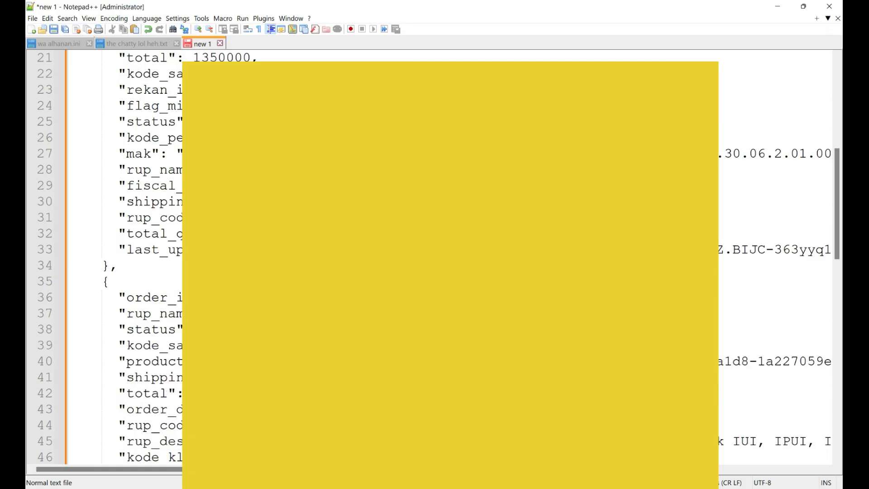
scroll(126, 106, "up", 7)
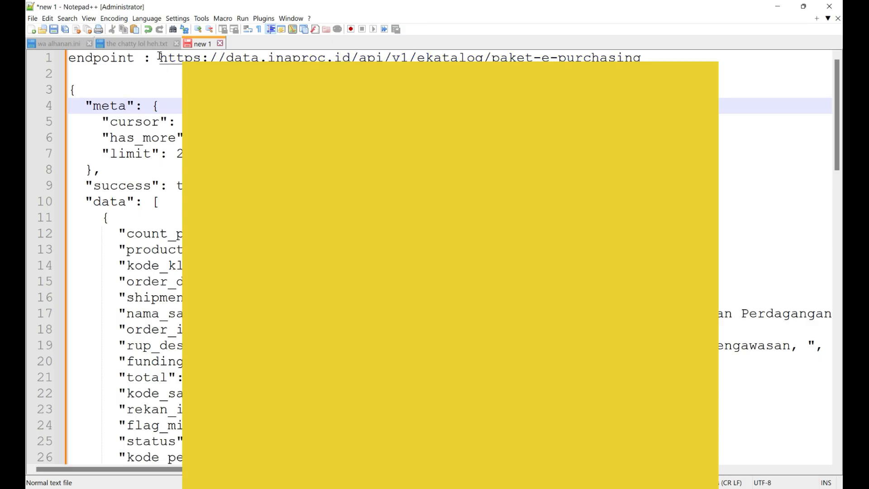
- Highlight the endpoint's paket-e-purchasing name, then the order_id and total fields of the first package record, and examine that record's structure
left_click_drag(500, 58, 625, 58)
scroll(625, 73, "down", 1)
scroll(434, 258, "down", 1)
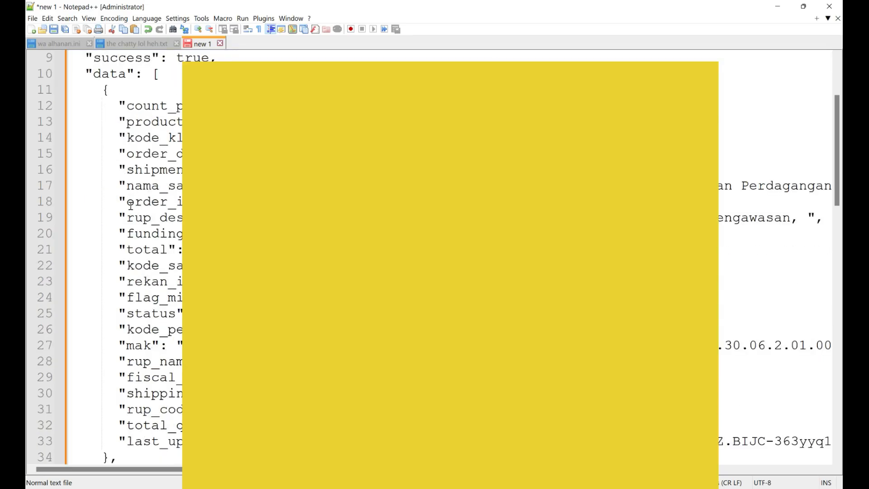
left_click_drag(119, 202, 181, 202)
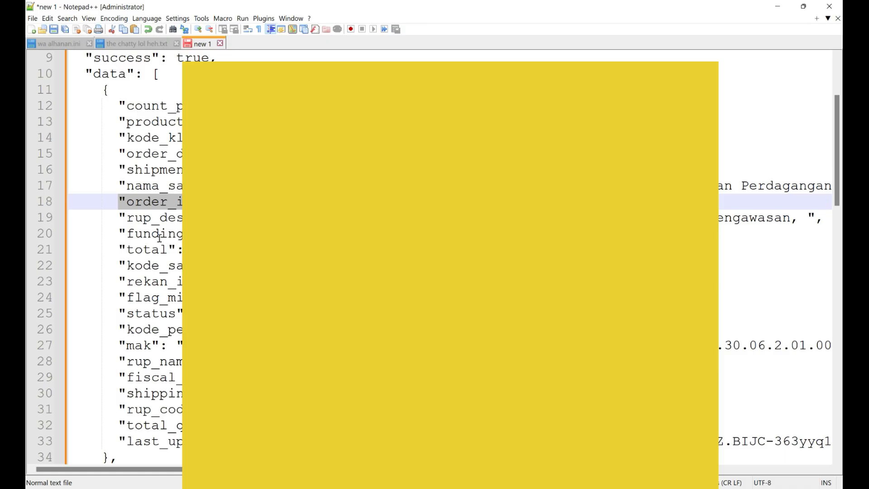
left_click_drag(120, 249, 183, 249)
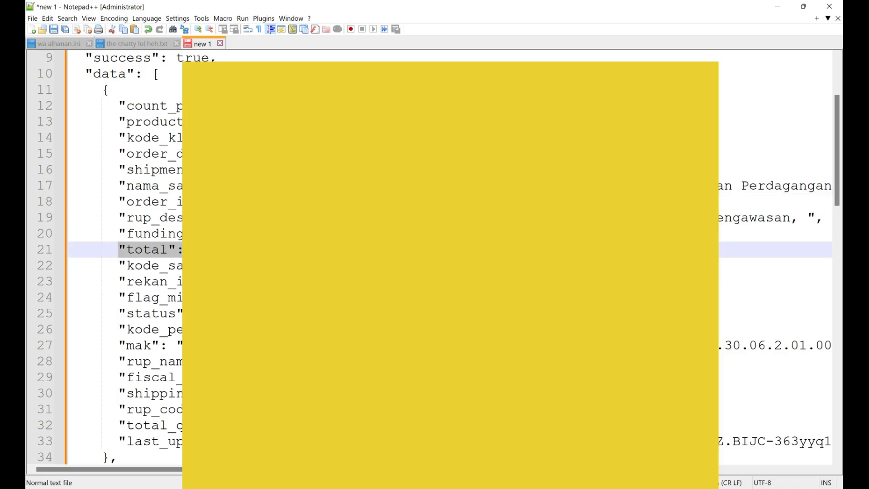
scroll(153, 82, "up", 3)
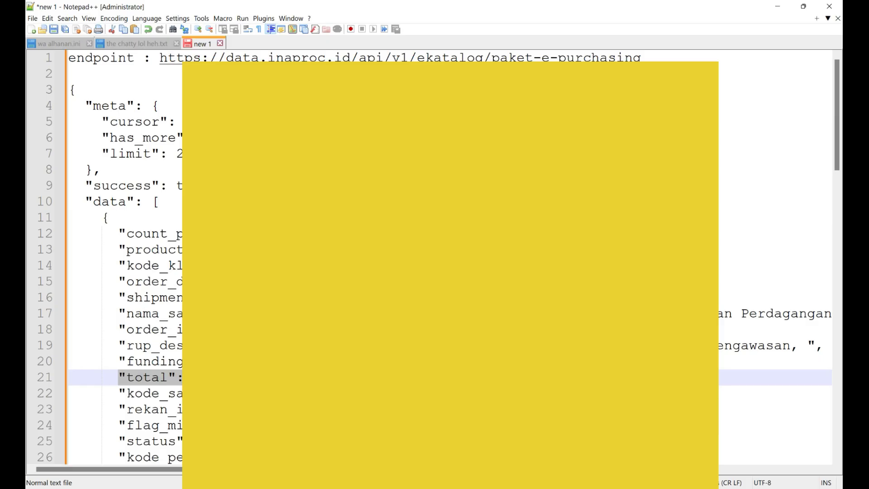
scroll(435, 263, "down", 5)
scroll(434, 262, "up", 5)
scroll(434, 262, "down", 4)
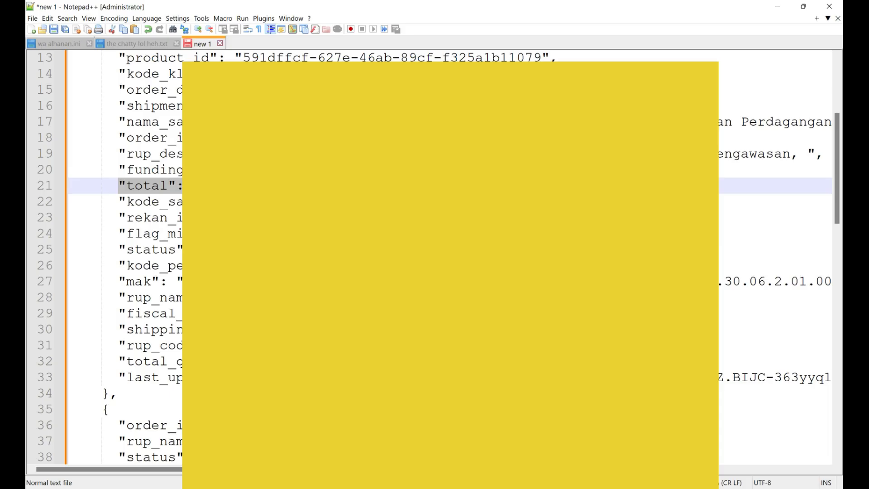
scroll(434, 263, "up", 4)
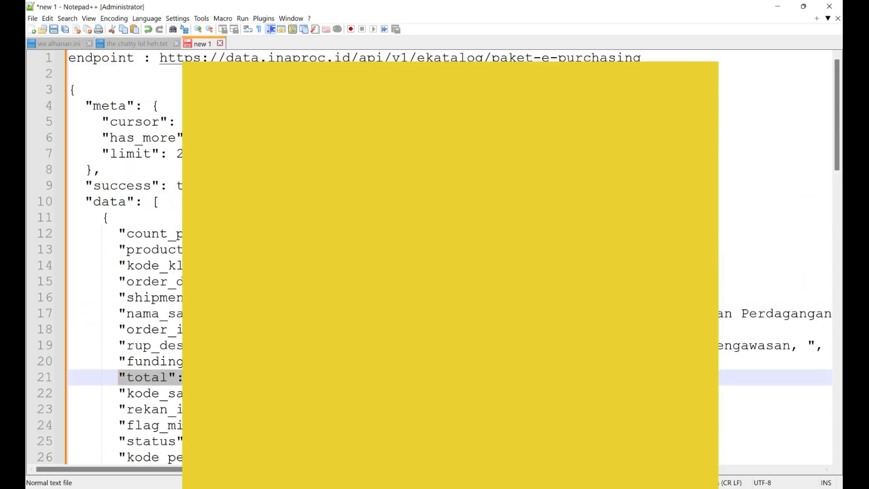
- Switch back to the Inaproc portal in Chrome, expand the ekatalog-archive group and select the List paket e-purchasing archive endpoint
key("alt+Tab")
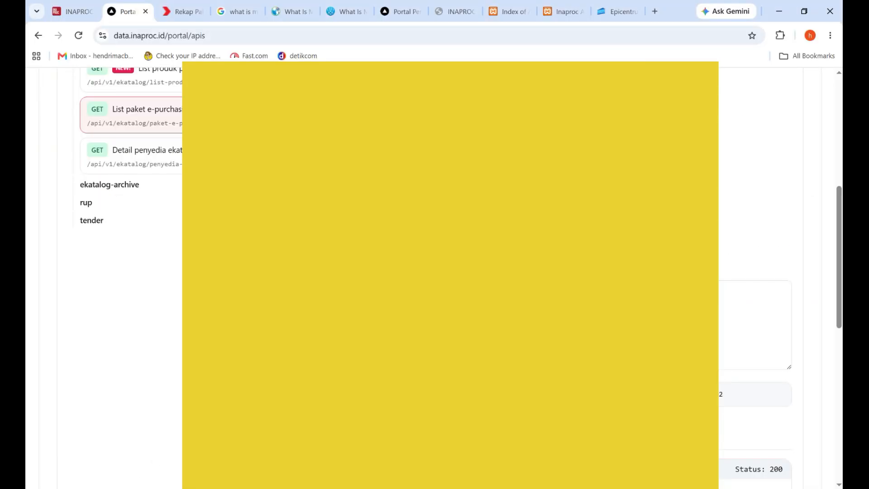
scroll(775, 244, "up", 5)
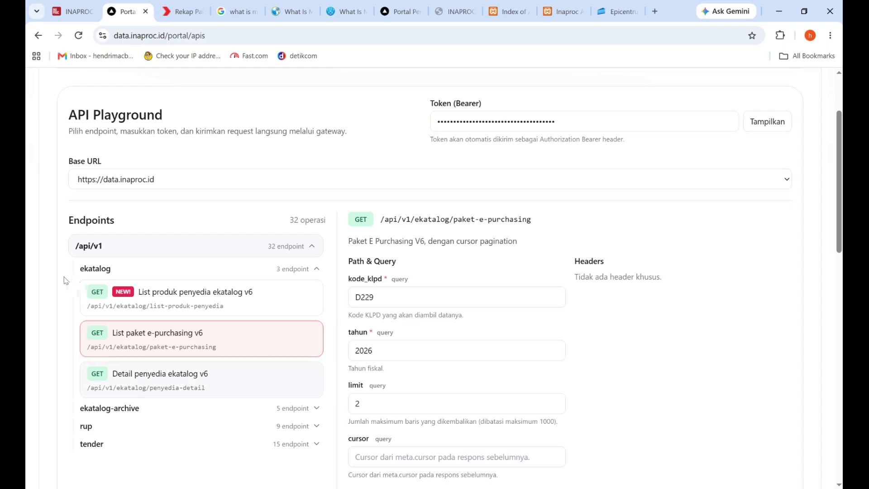
scroll(63, 278, "down", 3)
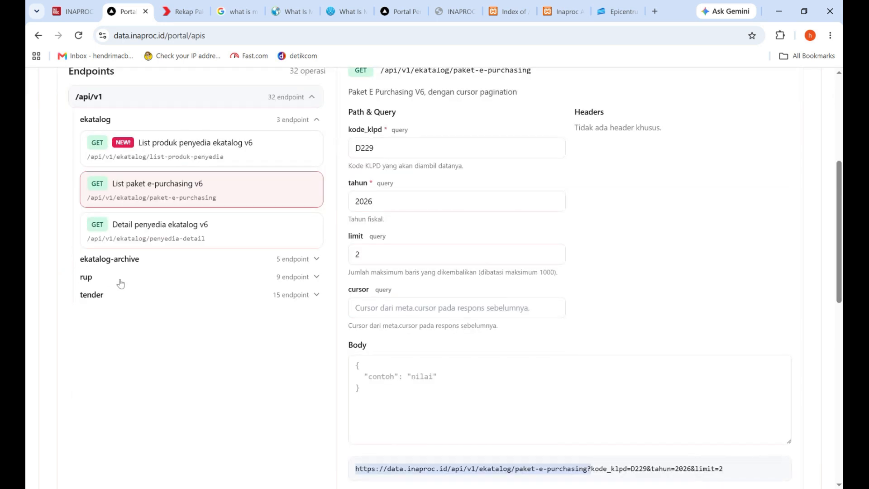
left_click(133, 261)
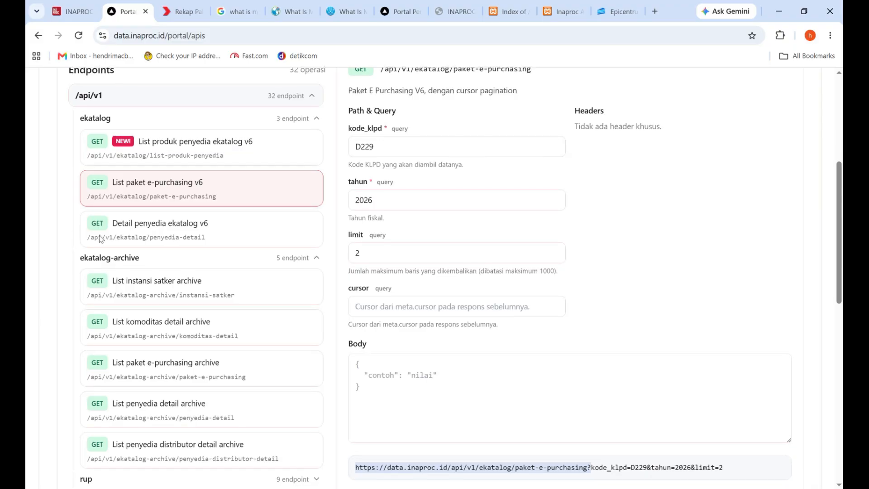
scroll(235, 307, "down", 2)
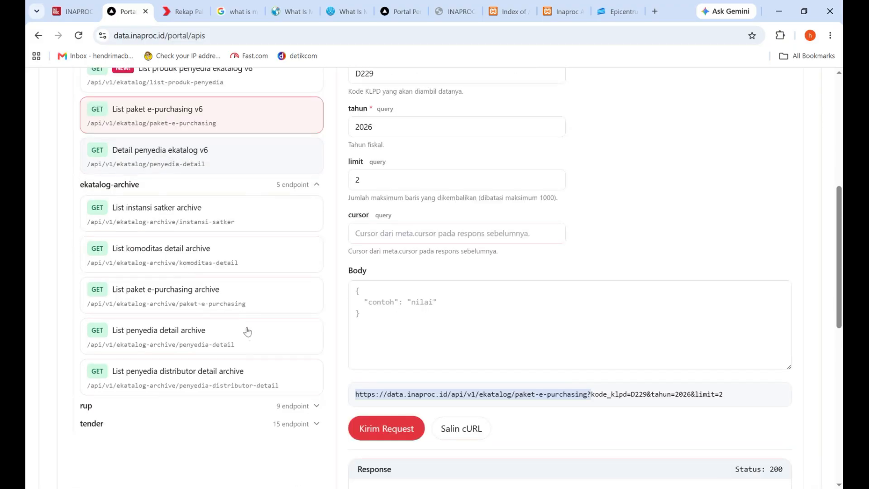
left_click(224, 300)
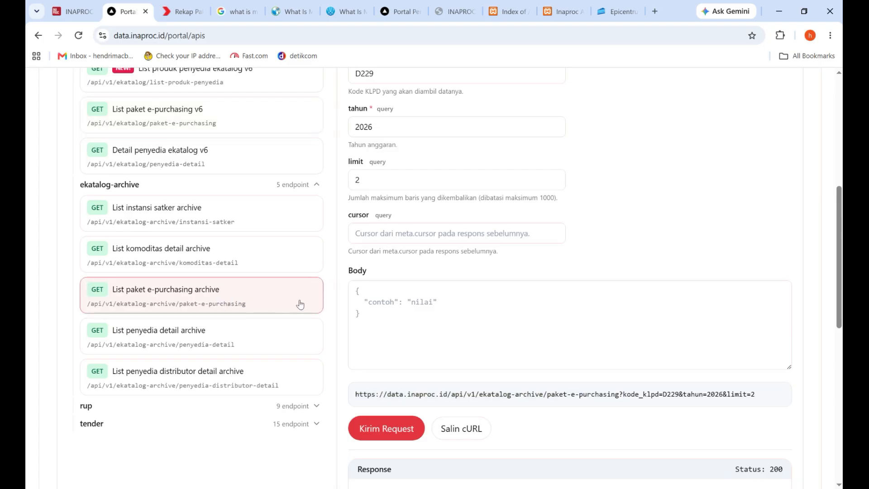
- Send the archive paket-e-purchasing request with its existing parameters and examine the JSON in the response body
scroll(724, 249, "up", 7)
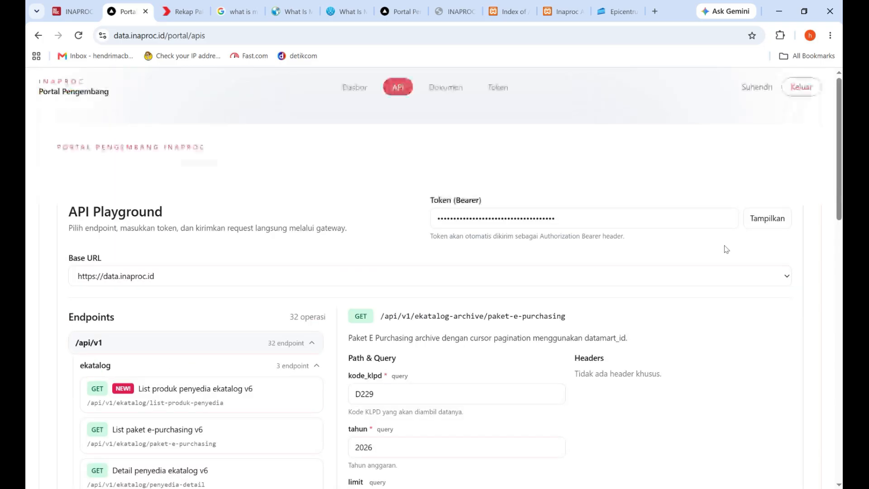
scroll(717, 249, "down", 5)
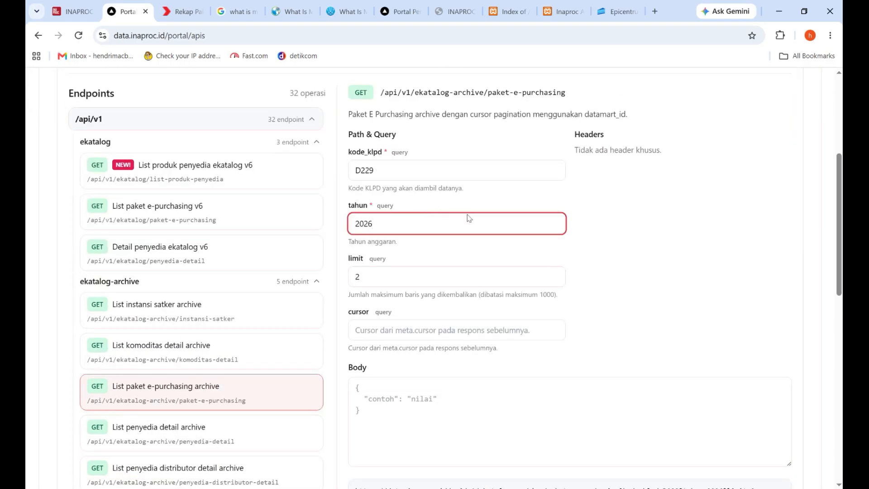
scroll(619, 229, "down", 5)
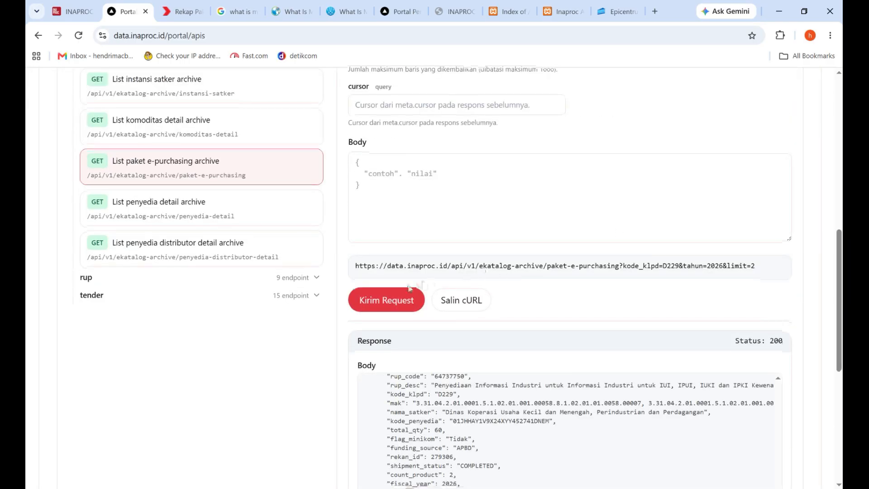
scroll(407, 291, "down", 2)
left_click(387, 231)
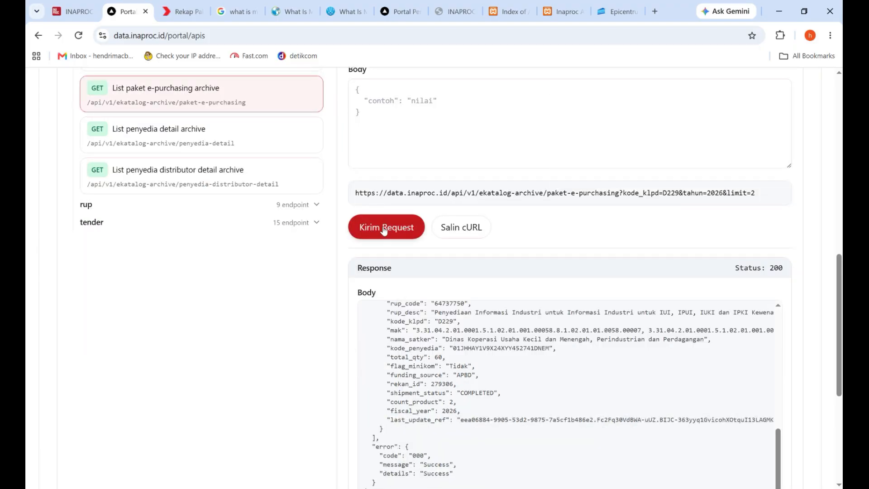
scroll(388, 232, "down", 2)
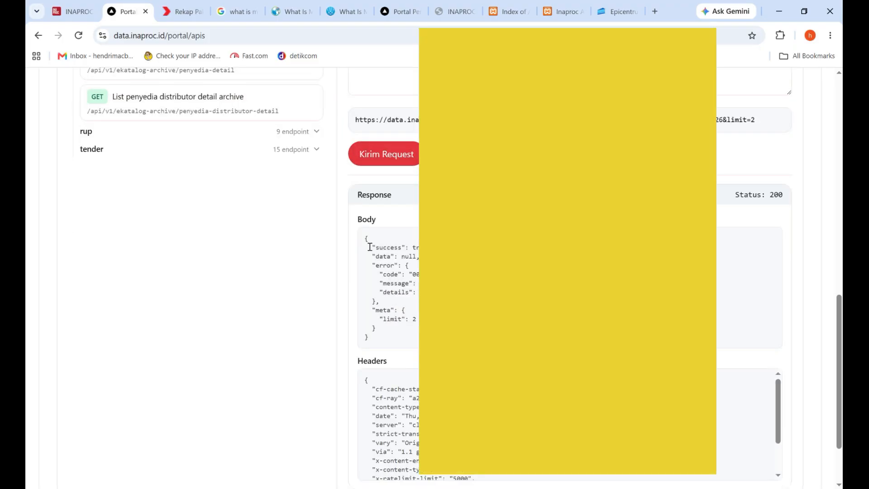
left_click_drag(366, 237, 417, 346)
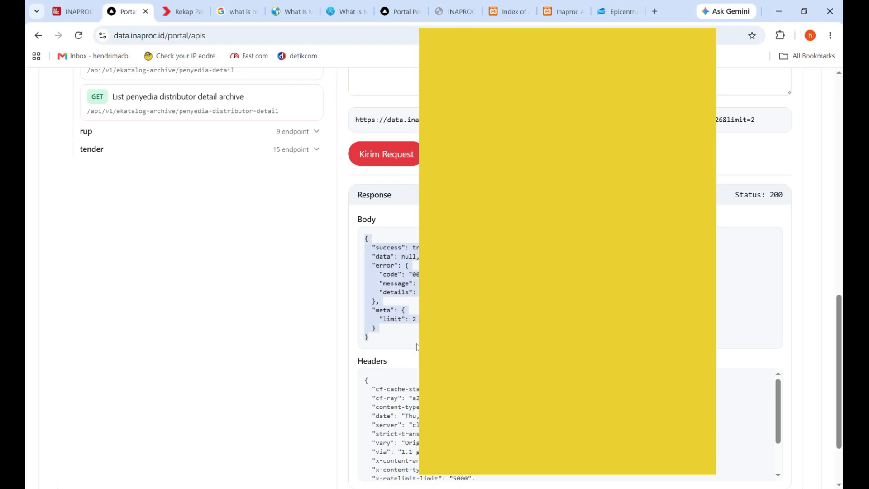
left_click(799, 280)
scroll(799, 279, "up", 3)
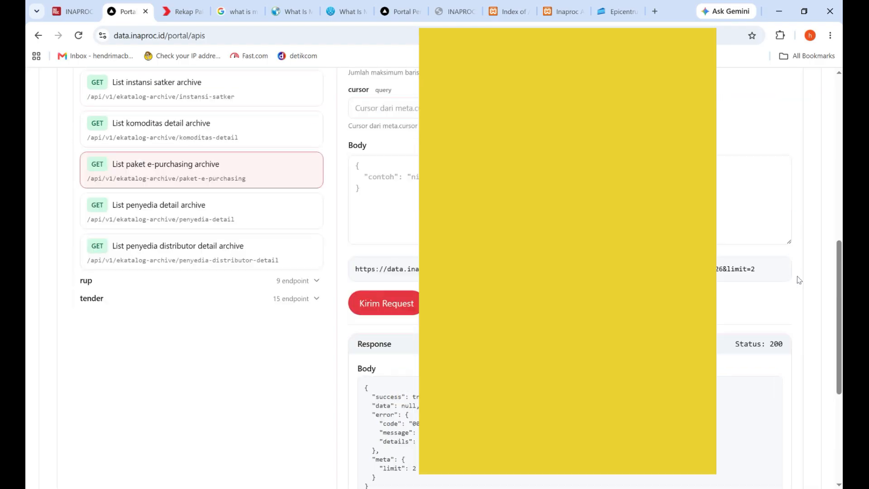
- Set the archive request's tahun to 2025, send it and highlight the opening part of the JSON response body
scroll(799, 277, "up", 6)
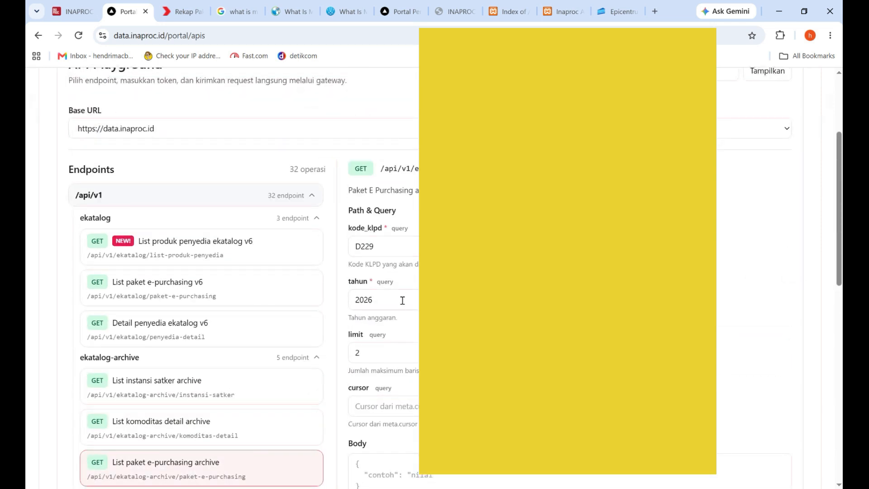
left_click(398, 296)
key("BackSpace")
type("5")
scroll(388, 225, "down", 8)
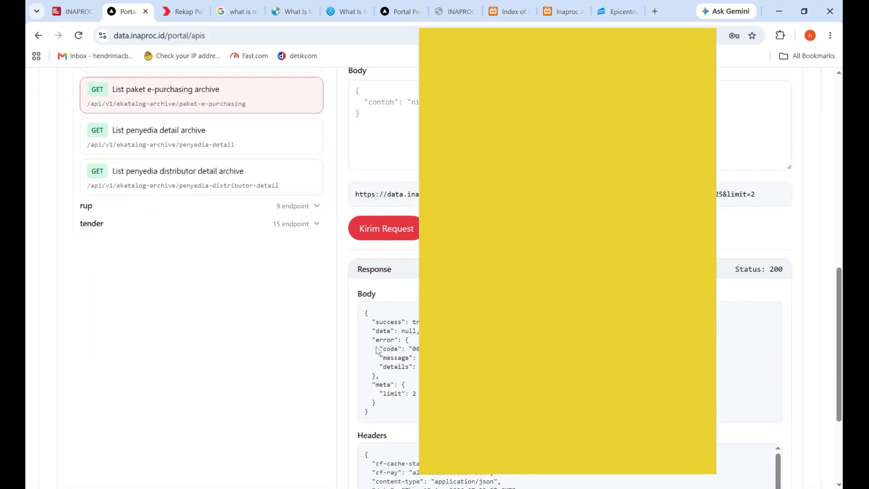
left_click(388, 225)
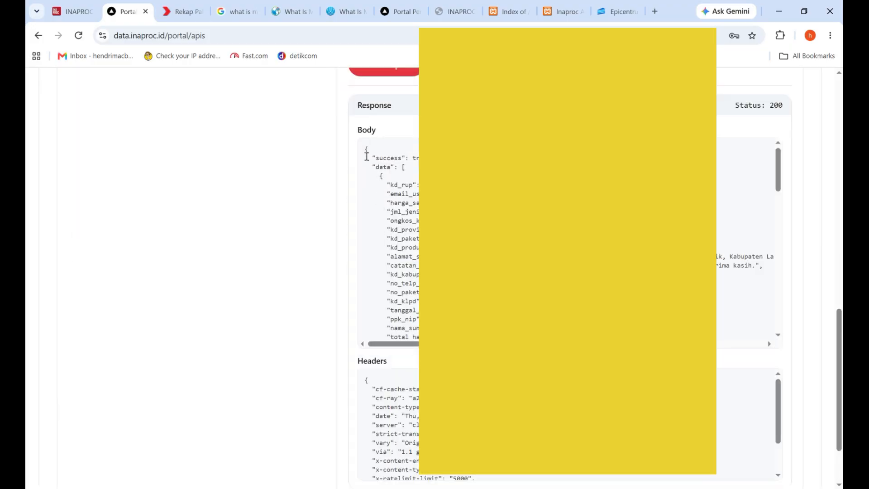
left_click_drag(365, 148, 452, 327)
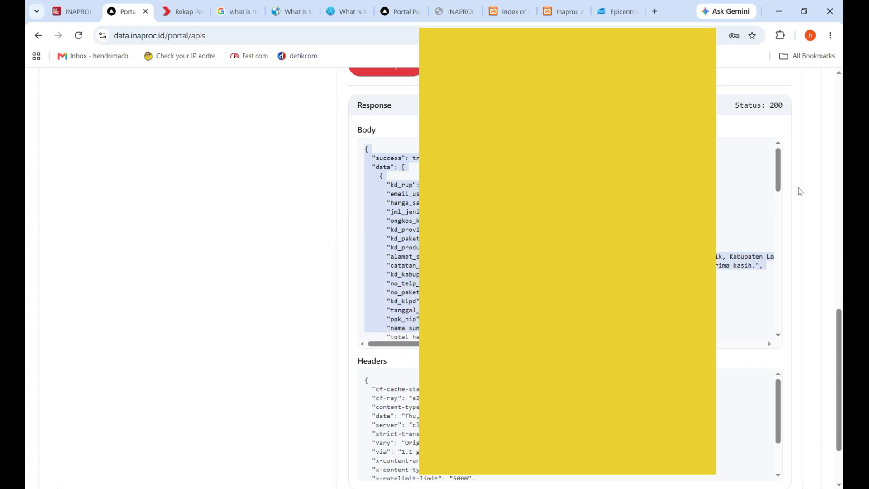
middle_click(810, 174)
- Expand the tender endpoint group and look through its endpoints from jadwal tahapan non tender to tender selesai nilai
scroll(810, 175, "up", 5)
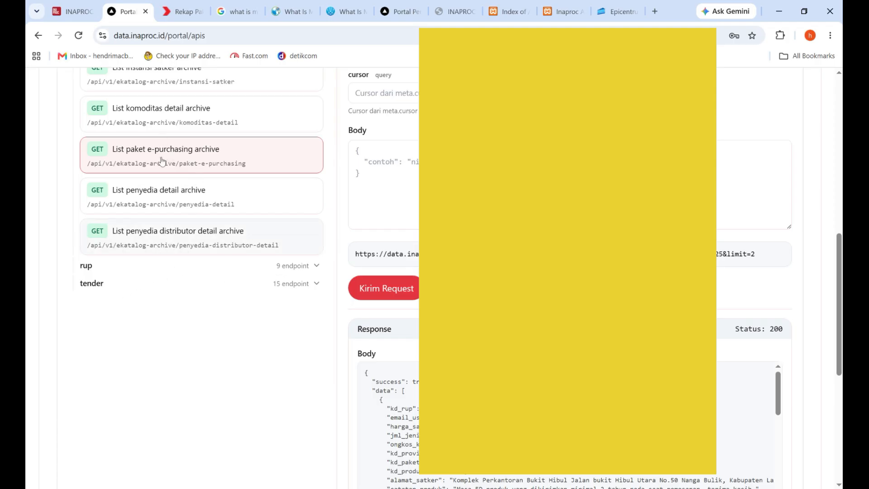
left_click(129, 287)
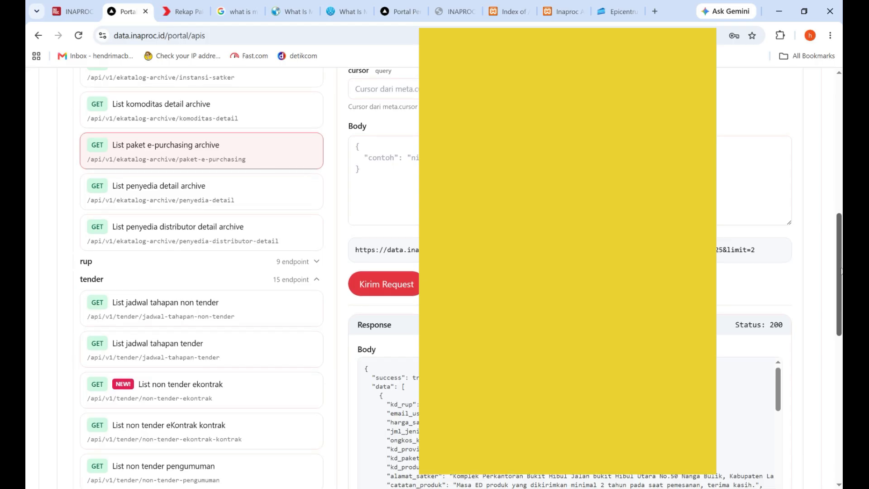
scroll(840, 265, "down", 2)
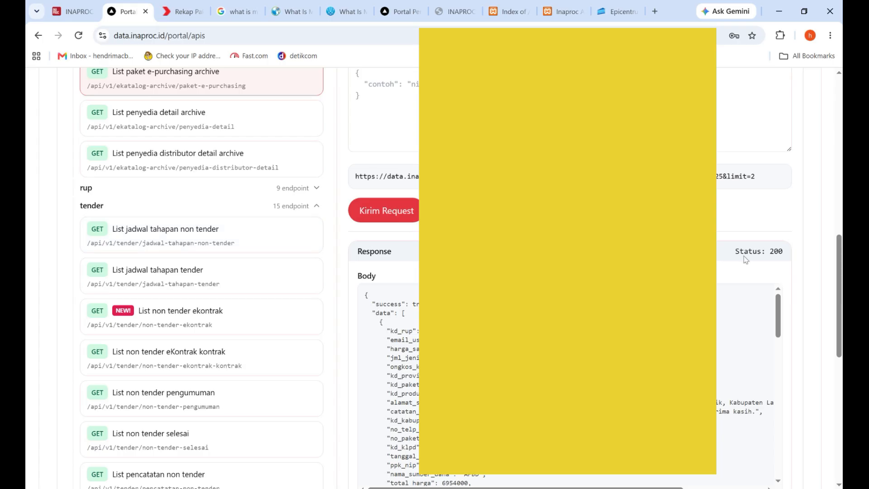
left_click_drag(837, 263, 838, 281)
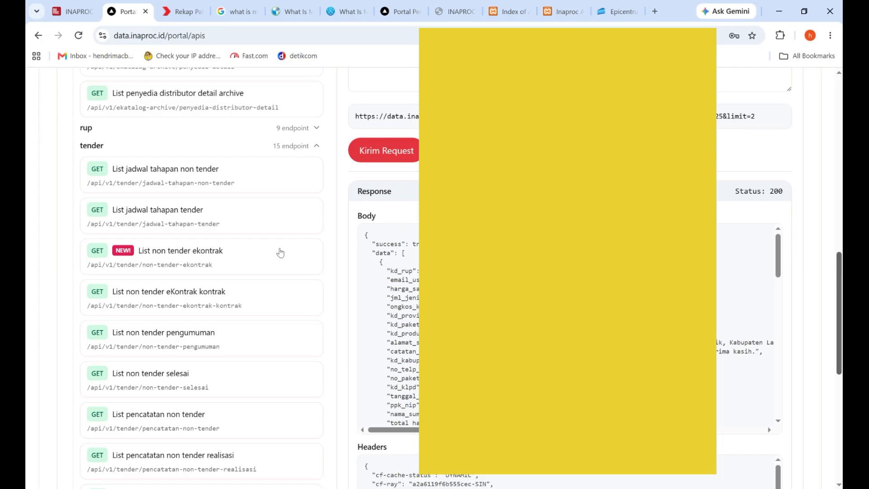
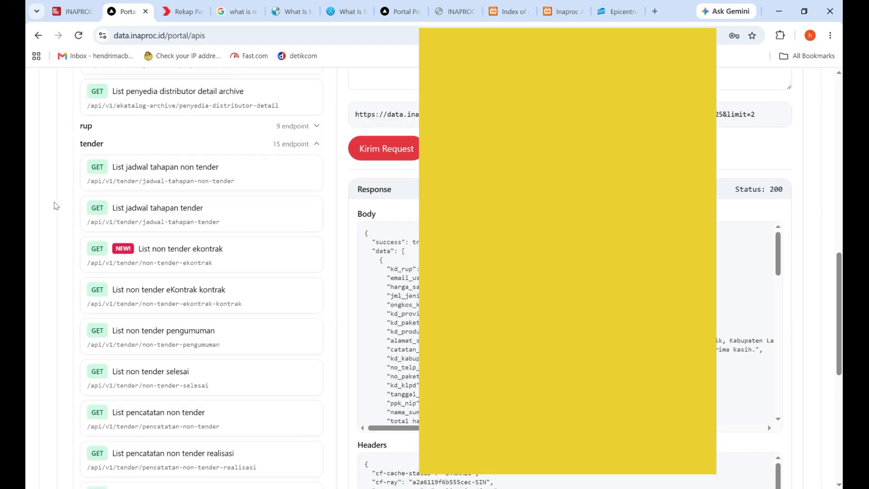
scroll(53, 202, "down", 3)
scroll(54, 206, "down", 2)
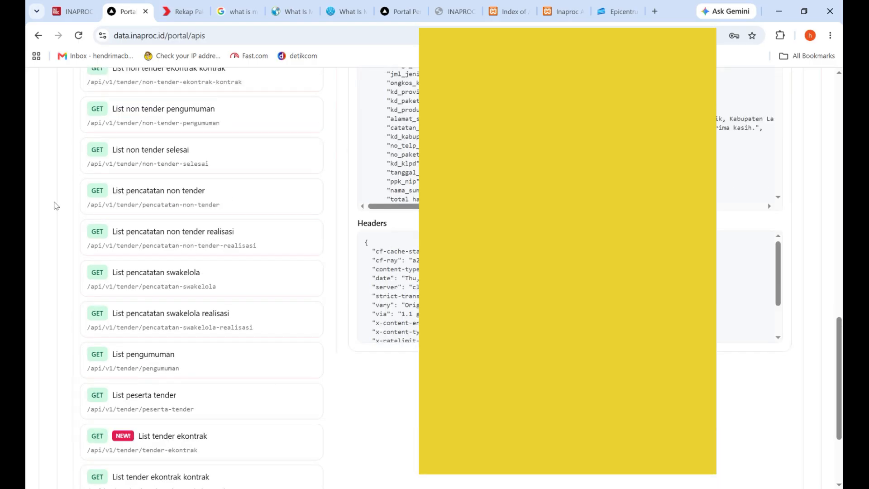
scroll(55, 206, "down", 2)
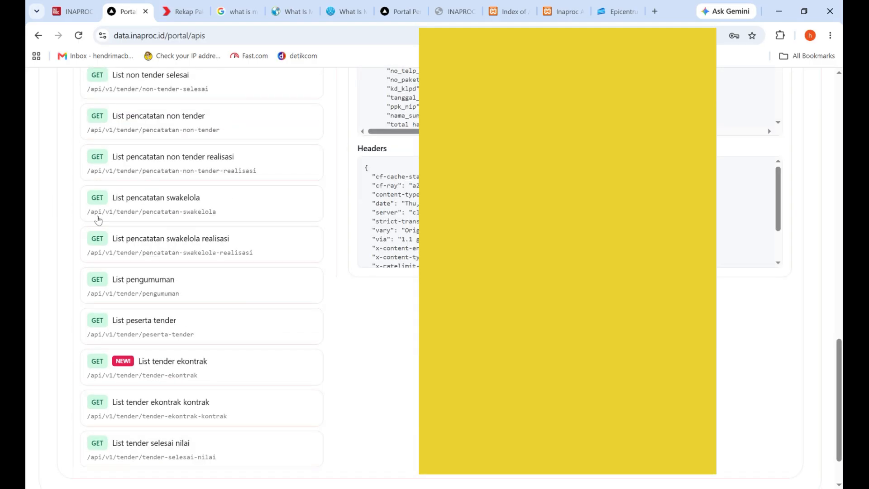
left_click(291, 275)
scroll(57, 256, "up", 6)
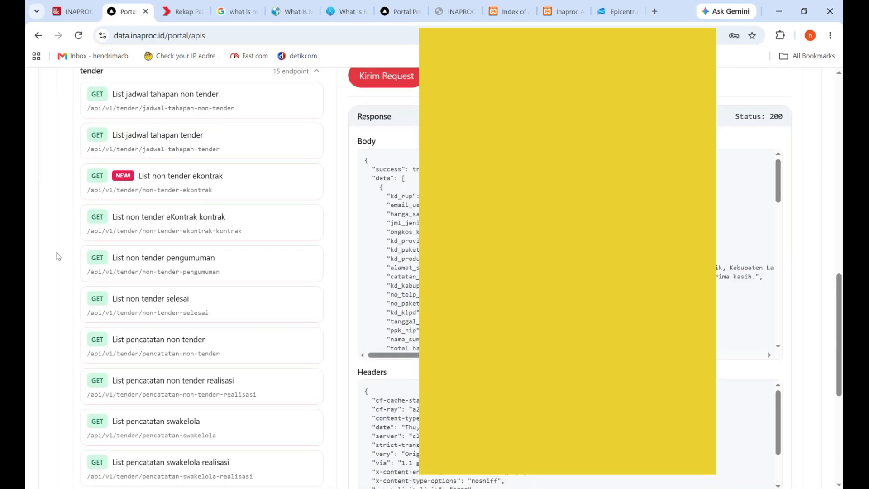
- Select the List non tender eKontrak kontrak endpoint in the tender group
left_click(132, 250)
left_click(186, 233)
left_click(172, 228)
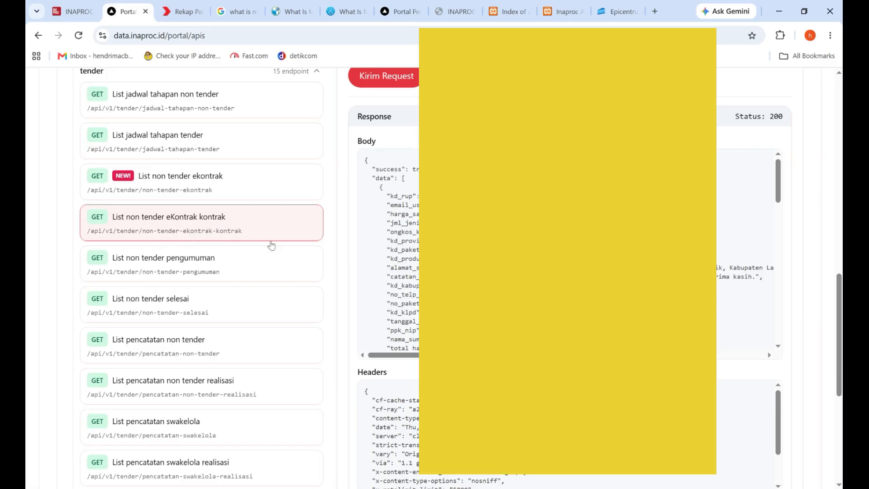
- Collapse the ekatalog and ekatalog-archive endpoint groups
scroll(827, 279, "up", 7)
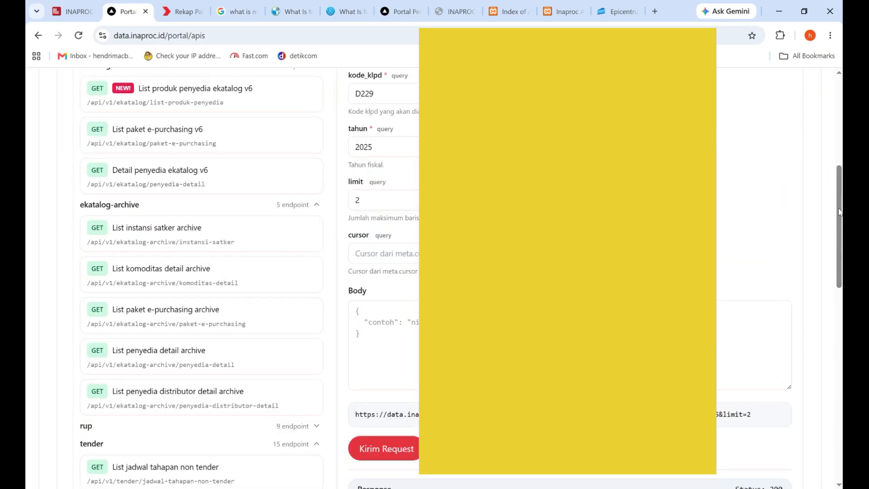
left_click_drag(838, 205, 838, 204)
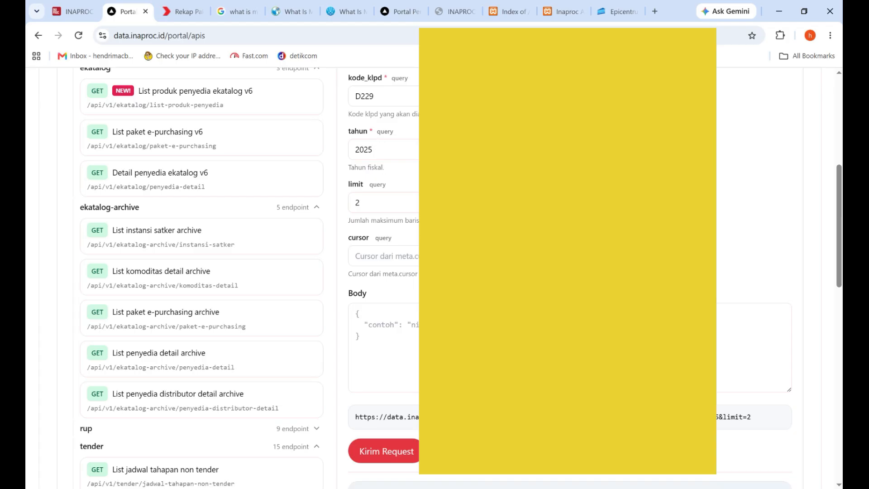
scroll(297, 272, "down", 3)
scroll(295, 233, "up", 3)
scroll(295, 234, "up", 7)
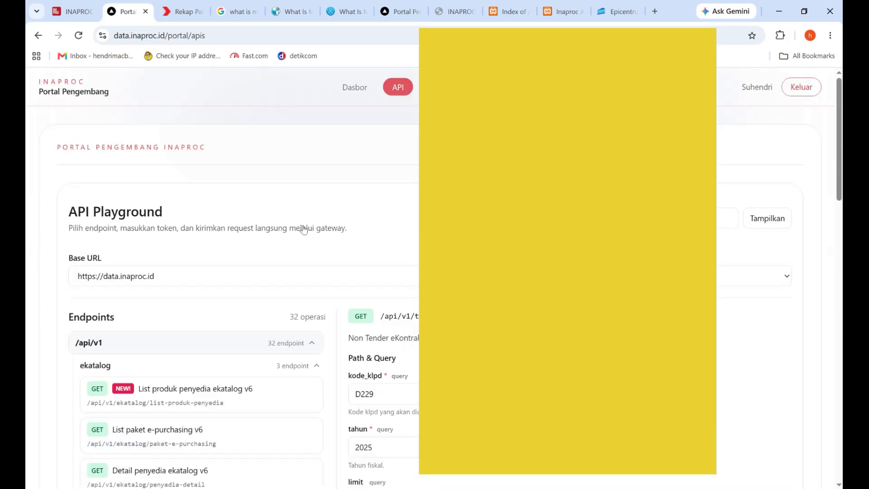
left_click(316, 367)
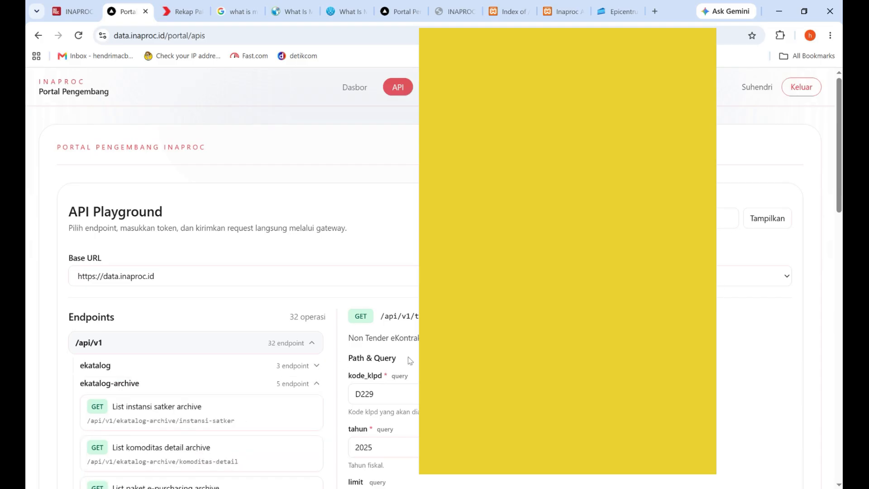
left_click(303, 387)
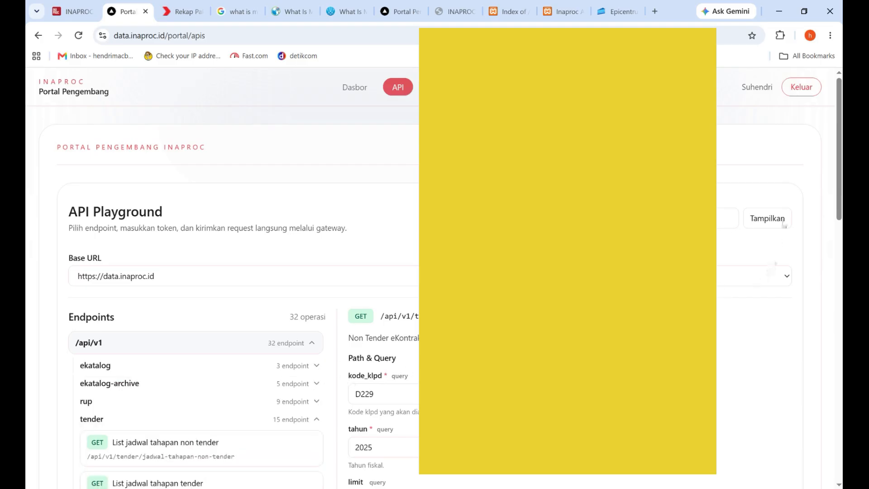
- Set tahun to 2026 for the non-tender eKontrak kontrak request, keep the limit at 2, and send the request
left_click_drag(839, 126, 839, 194)
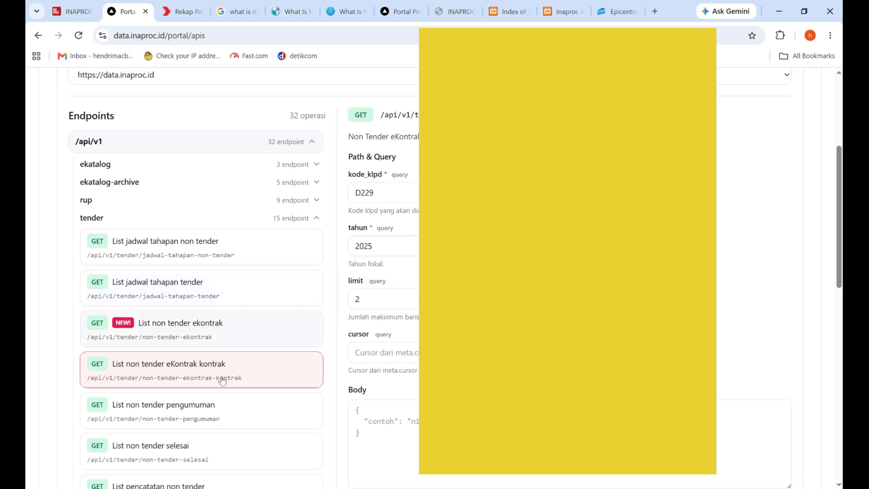
double_click(374, 298)
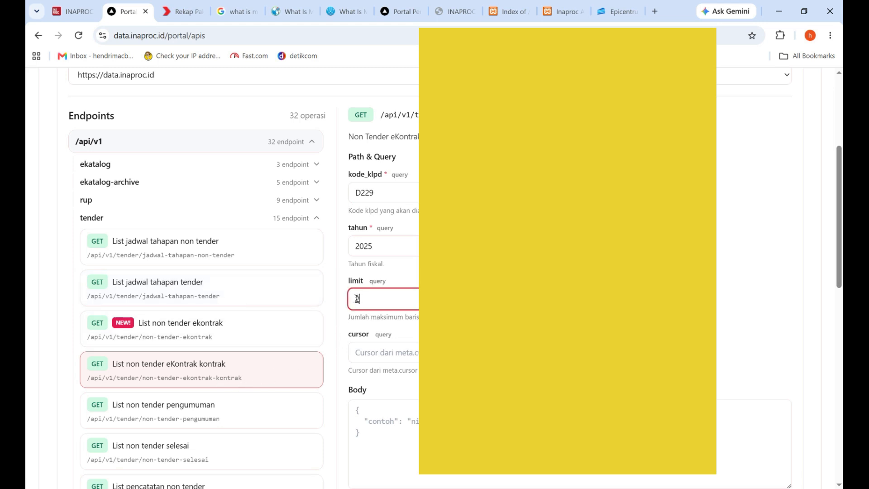
left_click(386, 300)
left_click(386, 245)
key("BackSpace")
type("6")
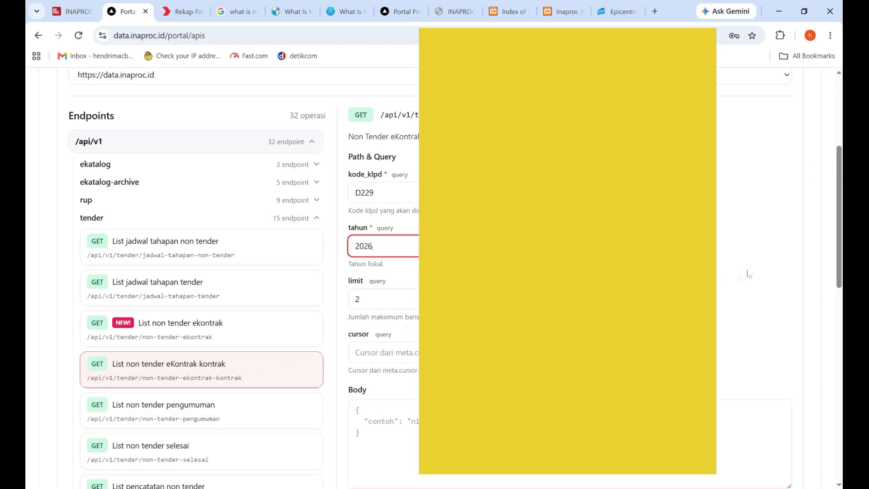
left_click_drag(841, 220, 841, 274)
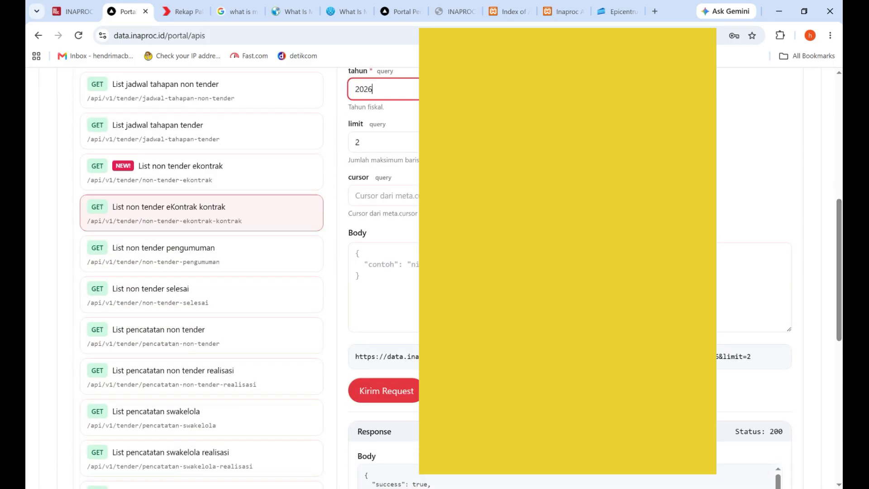
left_click(386, 390)
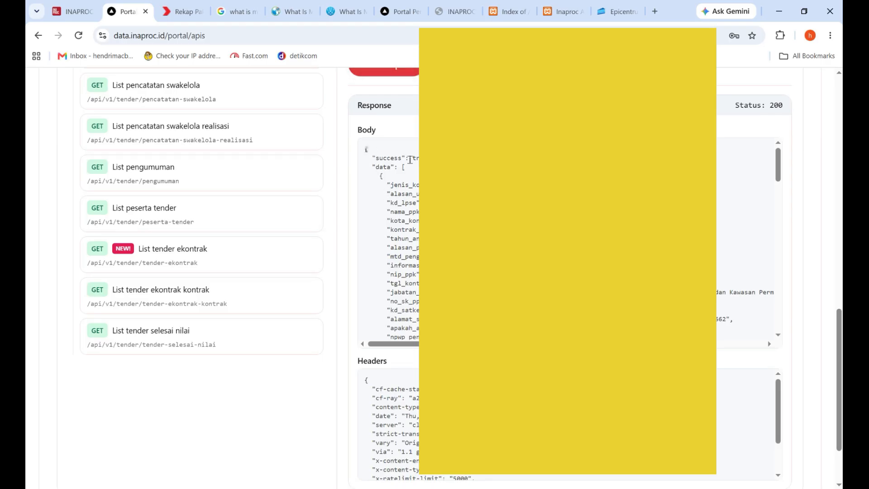
- Examine the non-tender response body from its first record down to the meta section and highlight the cursor line
left_click_drag(365, 148, 414, 311)
scroll(389, 240, "down", 3)
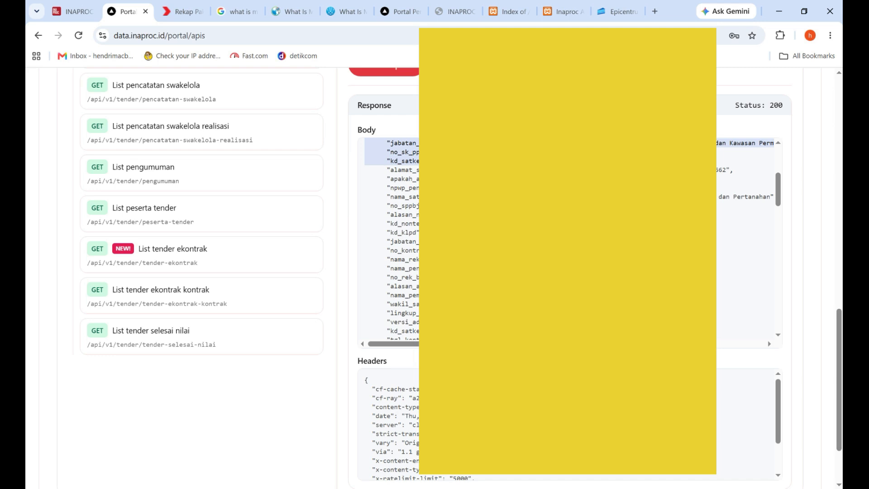
scroll(390, 239, "down", 6)
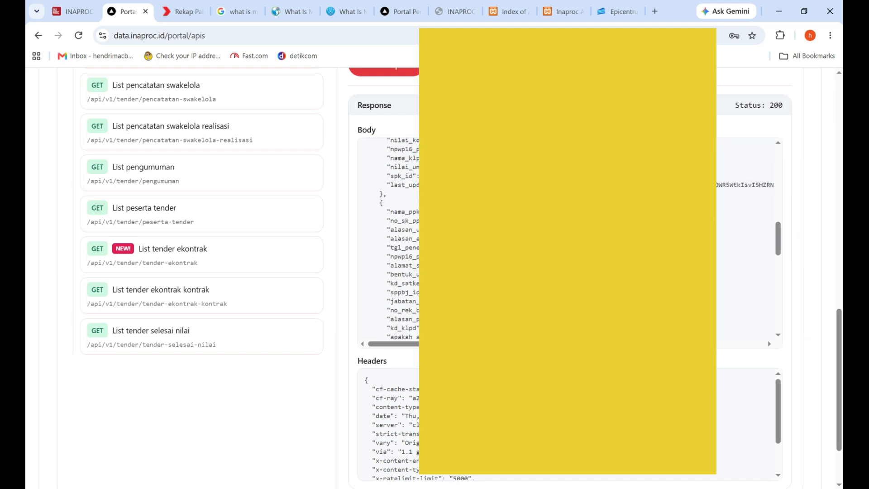
scroll(389, 239, "down", 3)
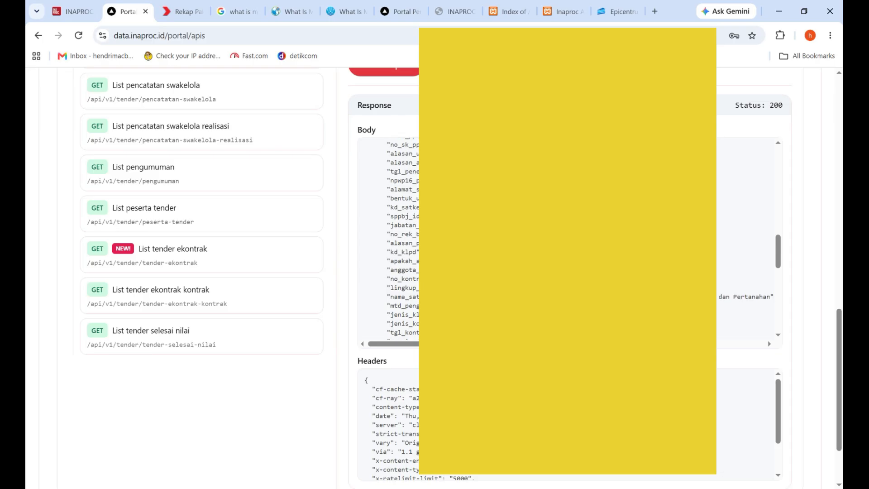
scroll(390, 239, "down", 5)
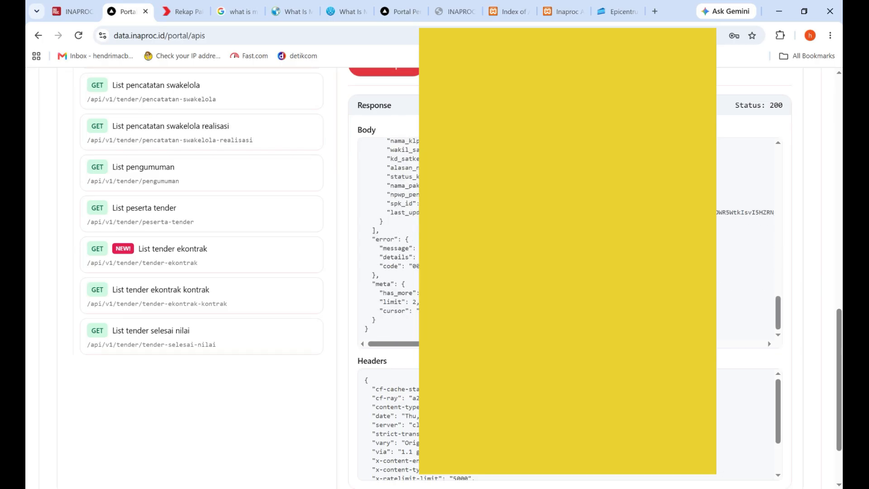
triple_click(399, 310)
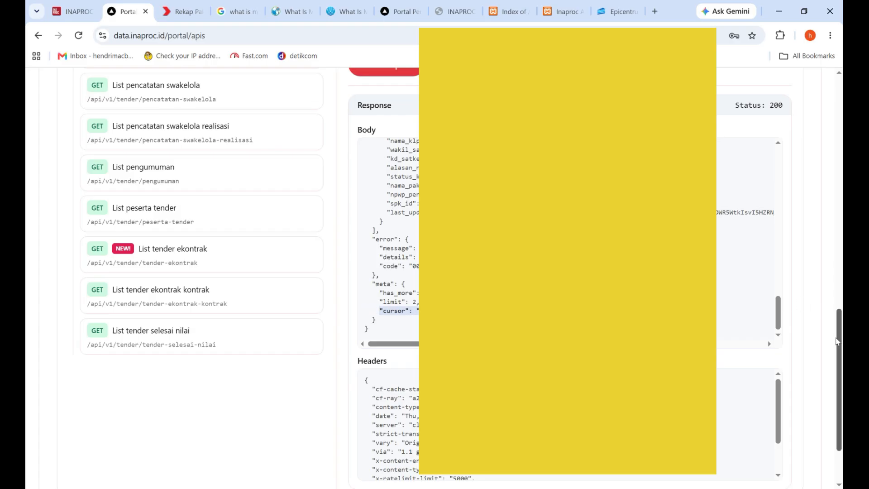
- Review the request's cursor parameter and URL alongside the meta section of the response and the tender endpoint list
scroll(836, 308, "up", 3)
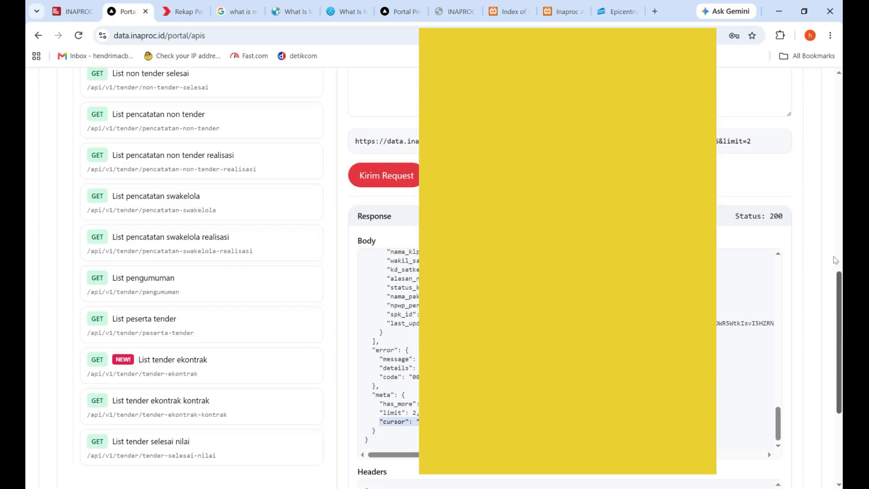
scroll(835, 260, "up", 3)
scroll(835, 257, "up", 1)
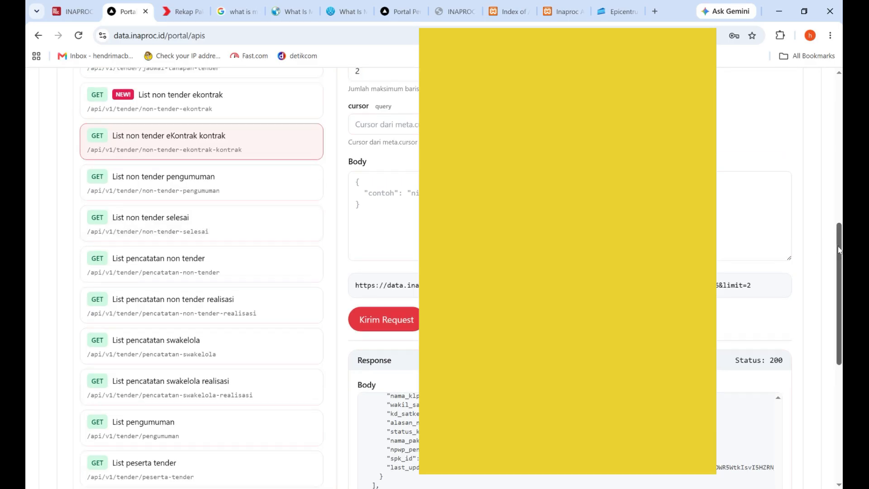
scroll(837, 281, "down", 4)
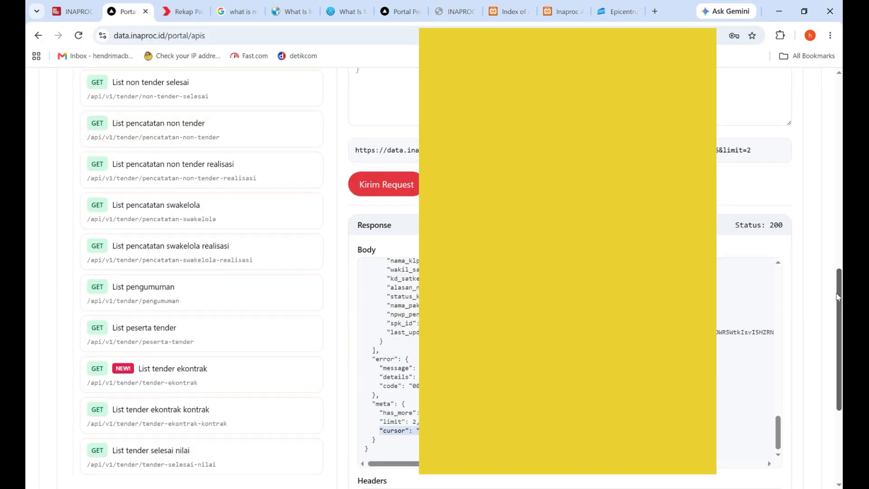
left_click(415, 275)
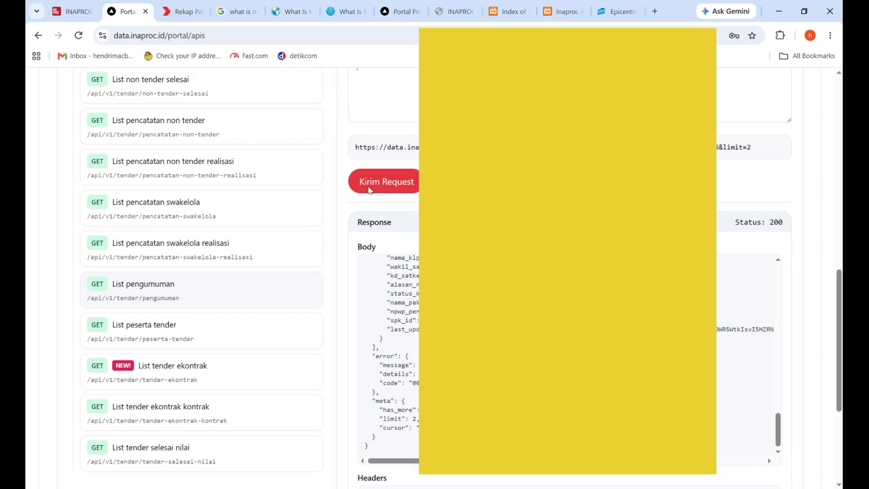
left_click(393, 186)
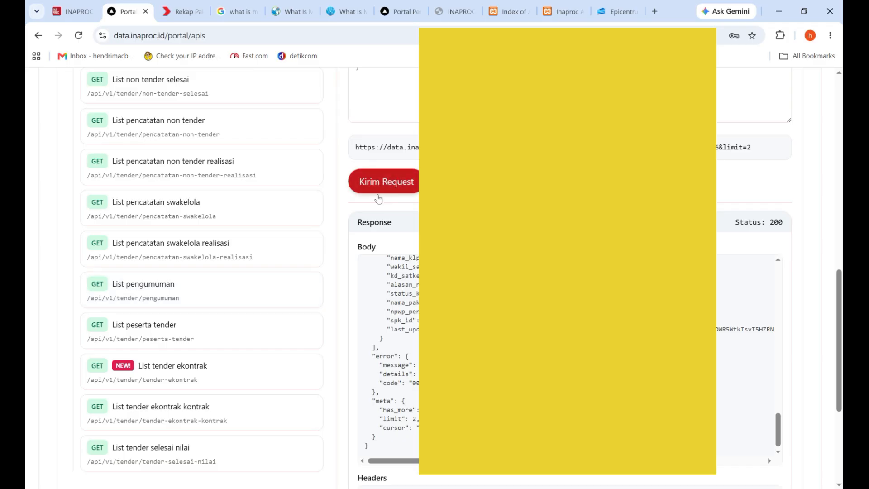
left_click(409, 187)
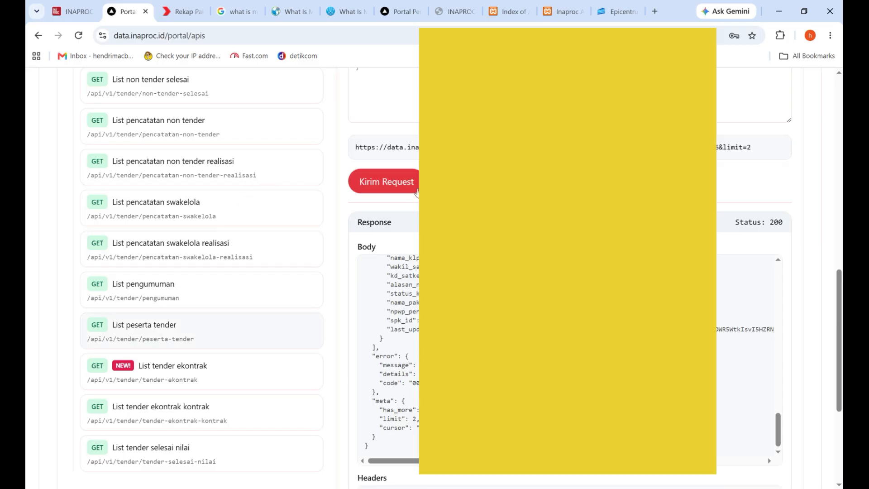
scroll(286, 254, "down", 1)
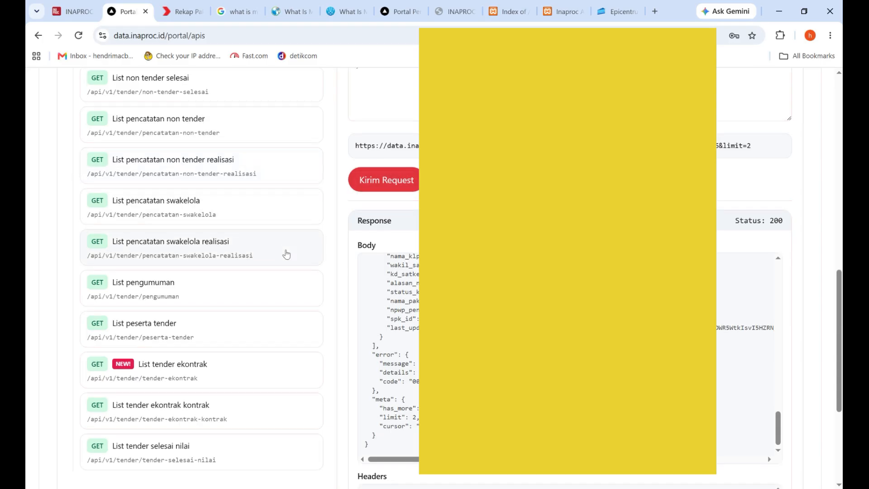
- Open the List tender ekontrak kontrak endpoint and send its request with the limit at 2
scroll(286, 253, "down", 3)
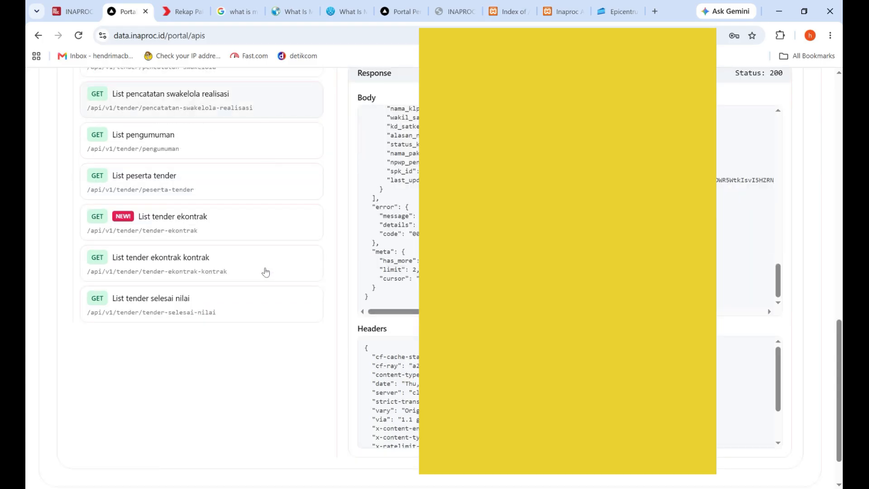
left_click(134, 272)
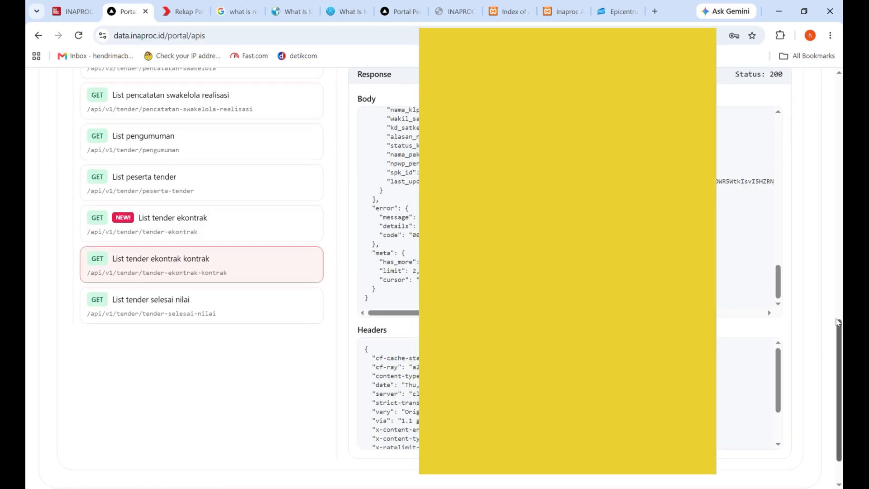
scroll(837, 339, "up", 1)
scroll(388, 196, "up", 2)
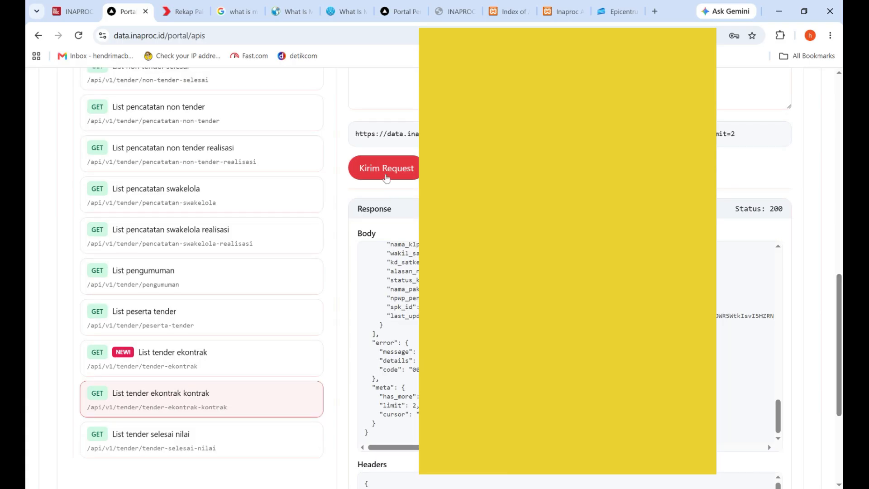
left_click(386, 174)
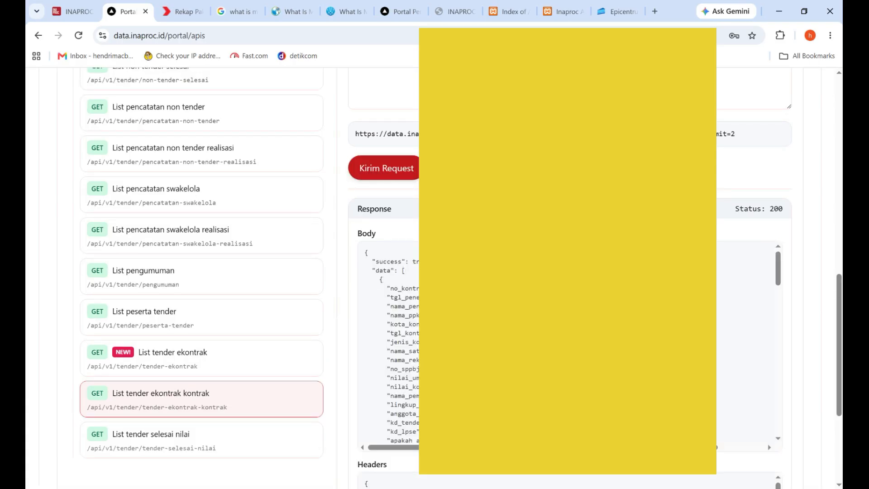
- Examine the tender ekontrak kontrak response body from its opening lines through both records, highlighting fields along the way
scroll(386, 174, "down", 2)
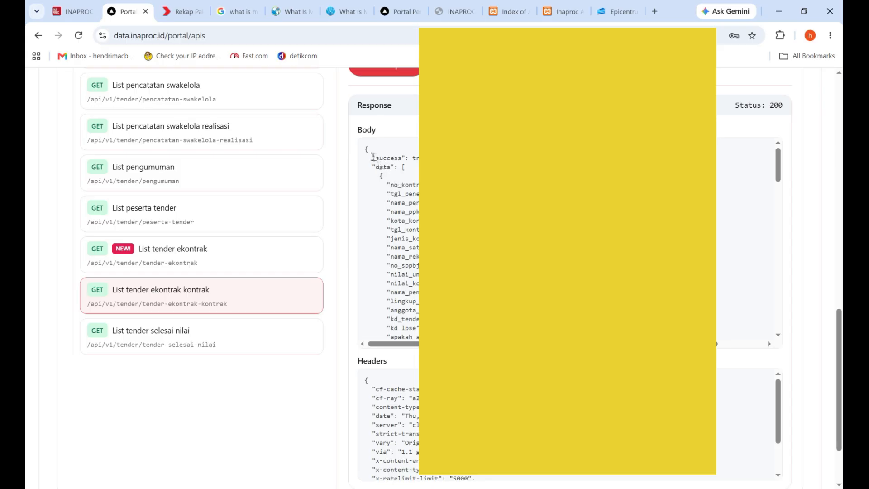
left_click_drag(364, 149, 416, 328)
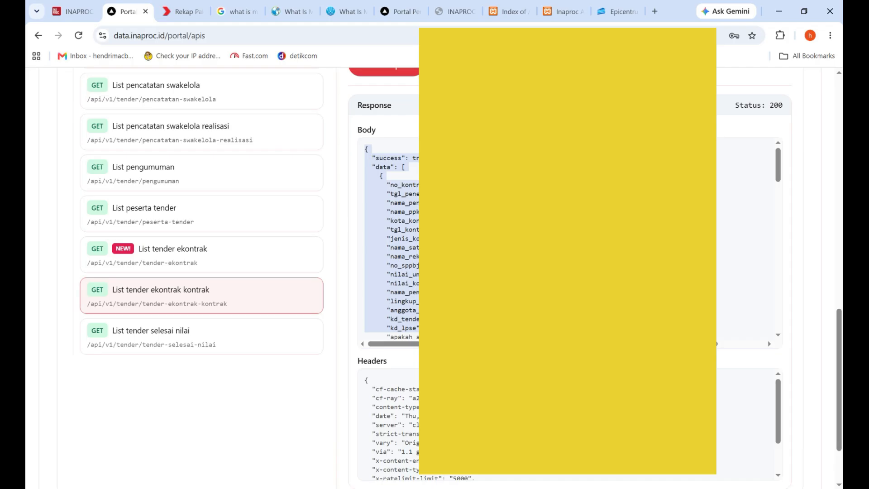
left_click(417, 328)
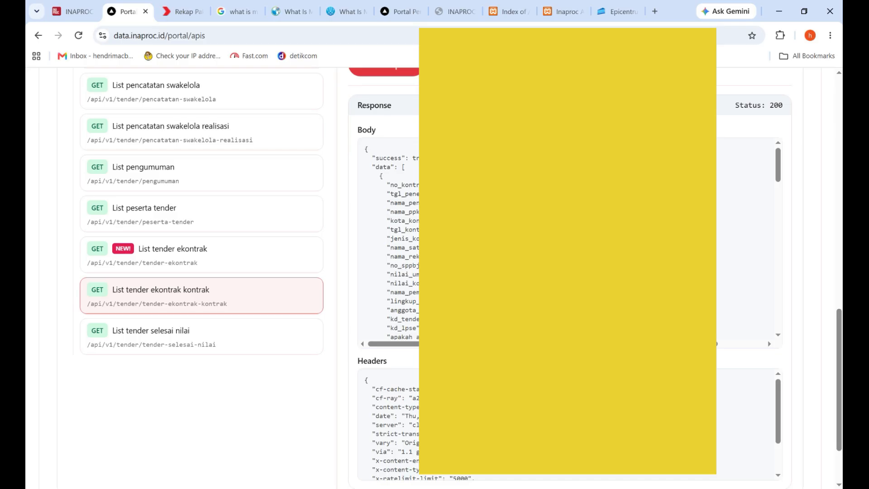
scroll(389, 240, "down", 3)
scroll(389, 240, "down", 3)
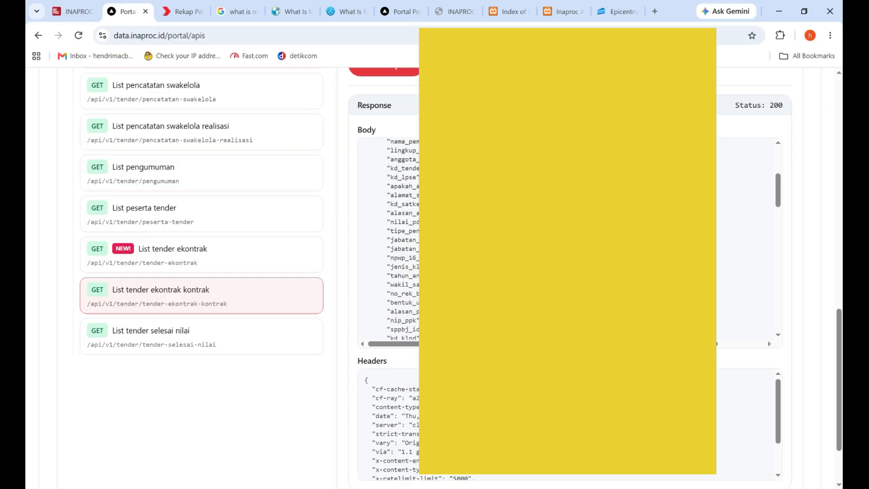
scroll(389, 240, "down", 3)
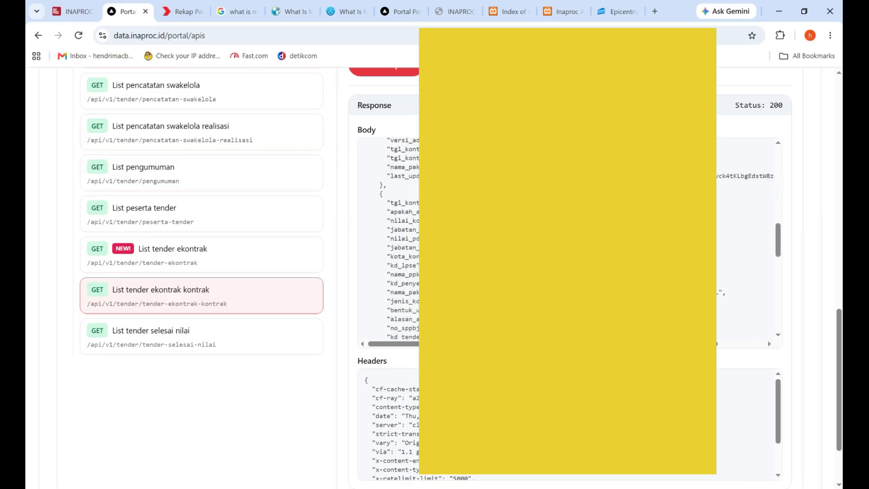
scroll(389, 240, "down", 3)
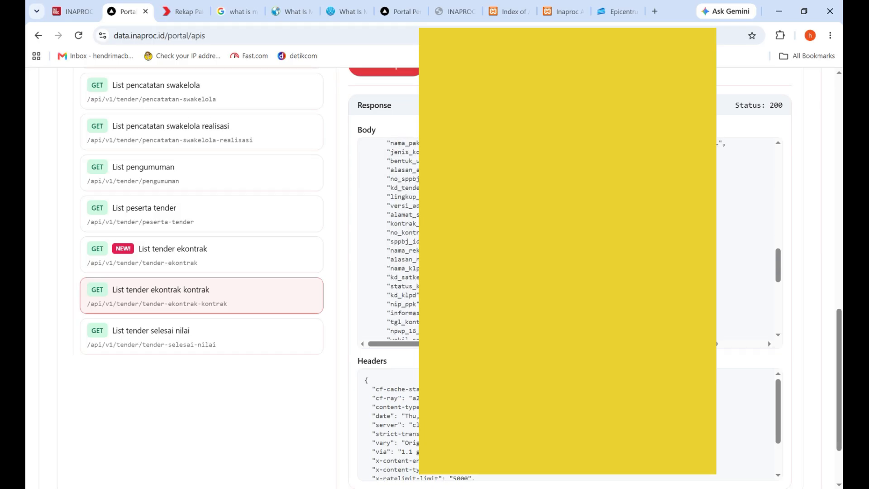
double_click(378, 214)
double_click(404, 215)
left_click_drag(403, 214, 419, 241)
scroll(389, 240, "down", 5)
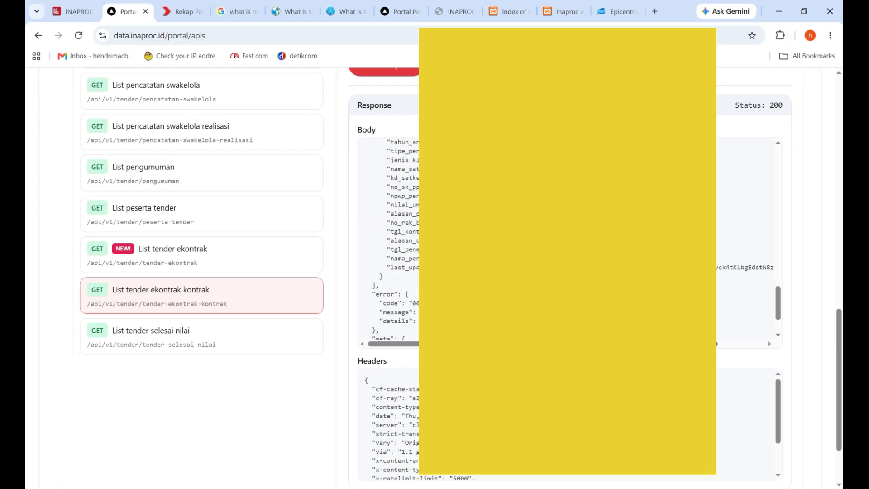
scroll(389, 240, "up", 4)
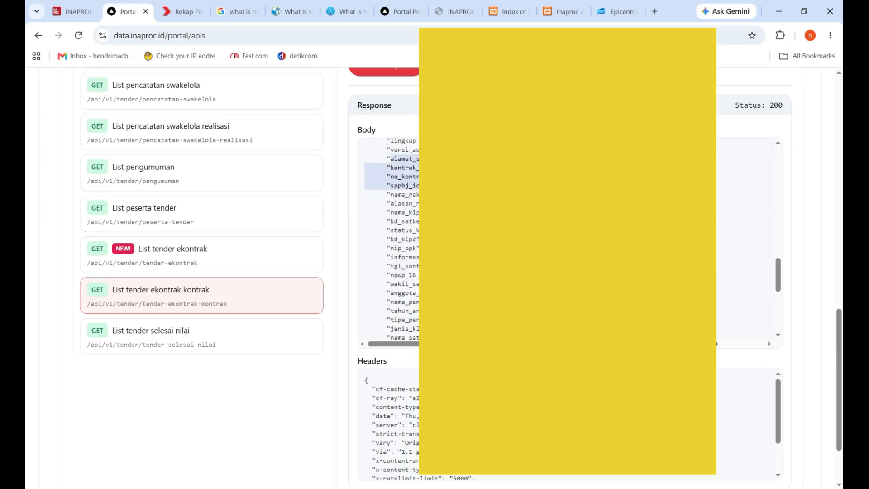
- Copy the cursor value from the response's meta section into the request's cursor parameter and send the request again
scroll(389, 240, "down", 3)
scroll(389, 240, "down", 2)
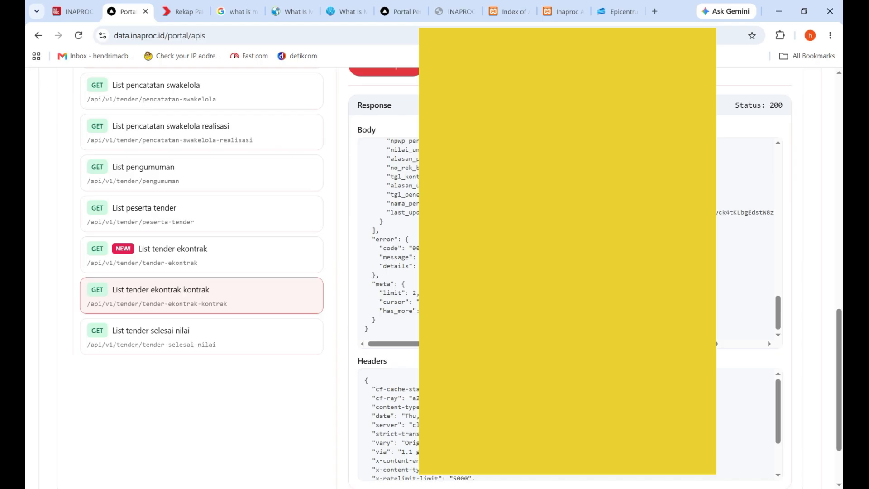
right_click(563, 302)
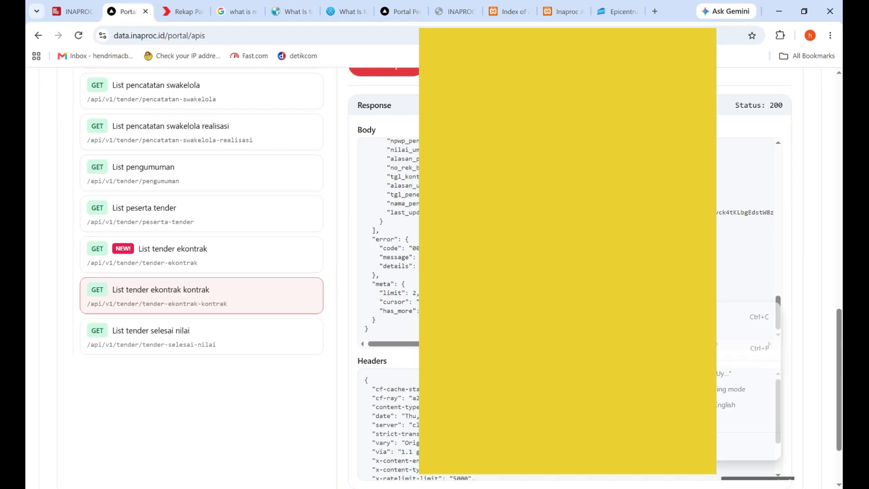
left_click(597, 316)
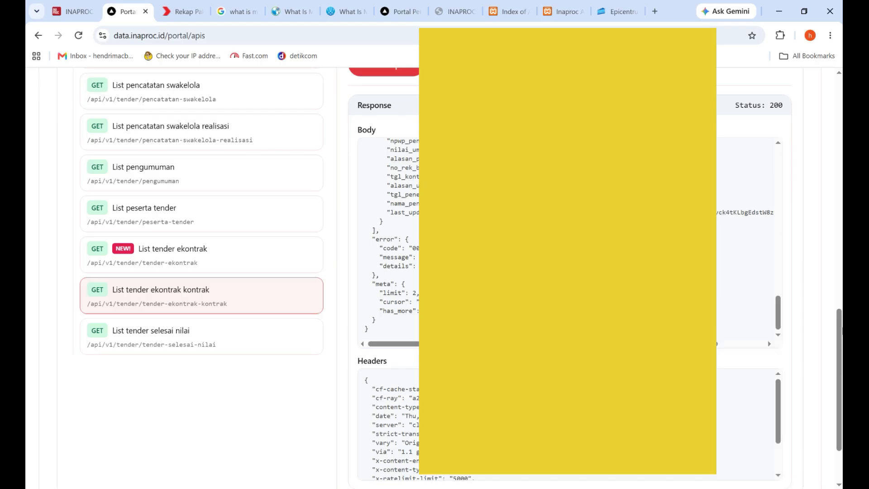
scroll(838, 278, "up", 2)
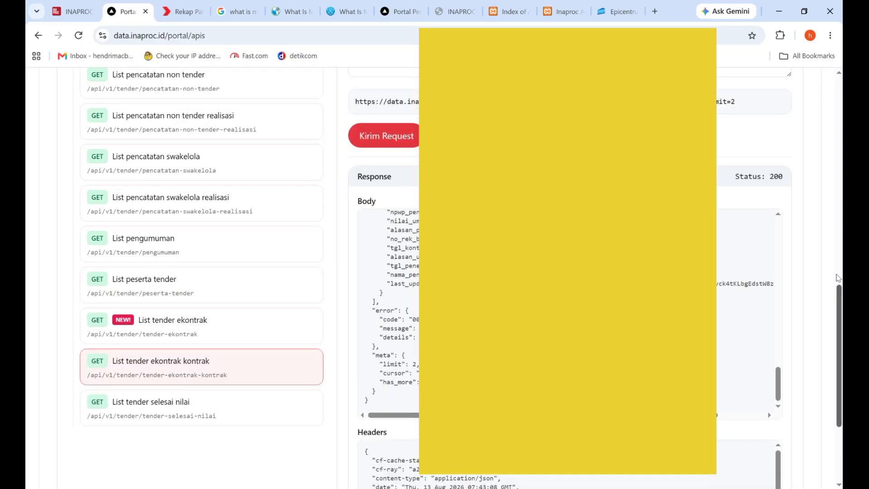
scroll(837, 277, "up", 2)
scroll(840, 298, "up", 3)
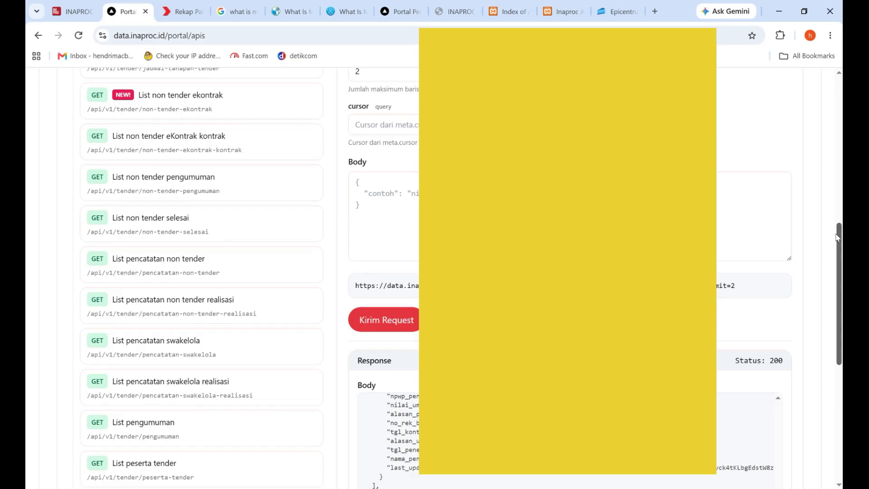
left_click(390, 126)
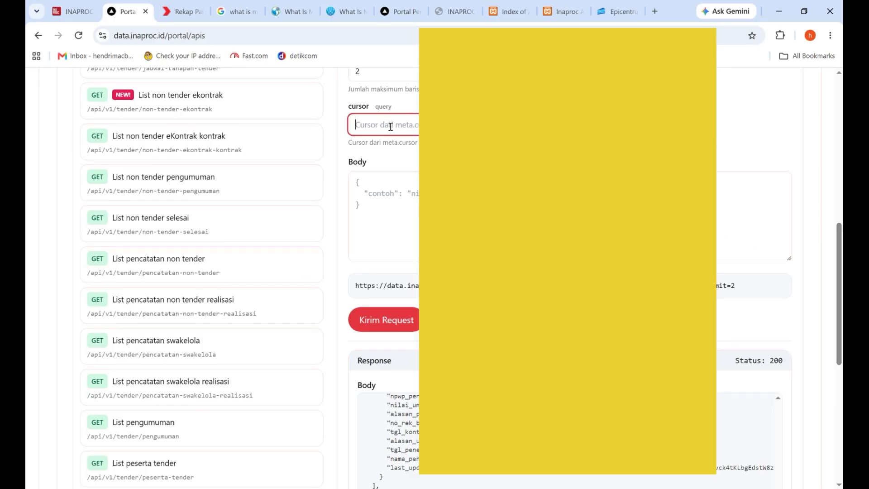
key("ctrl+v")
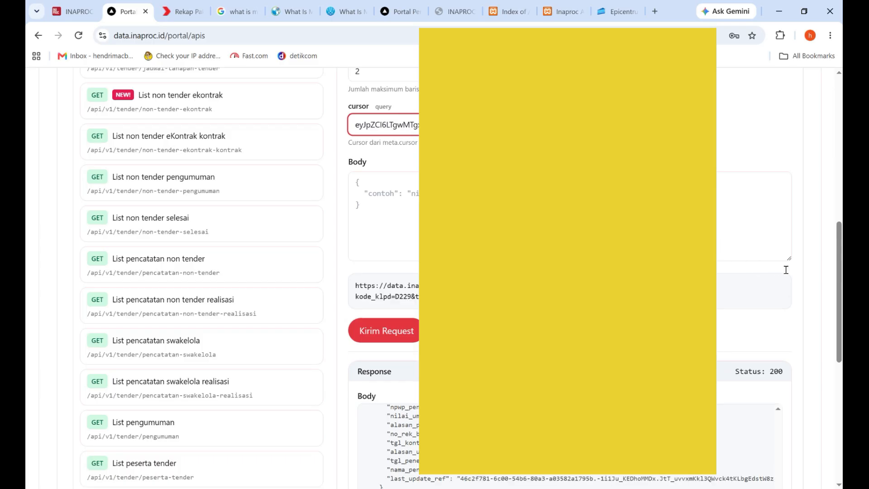
left_click(394, 336)
scroll(202, 285, "down", 5)
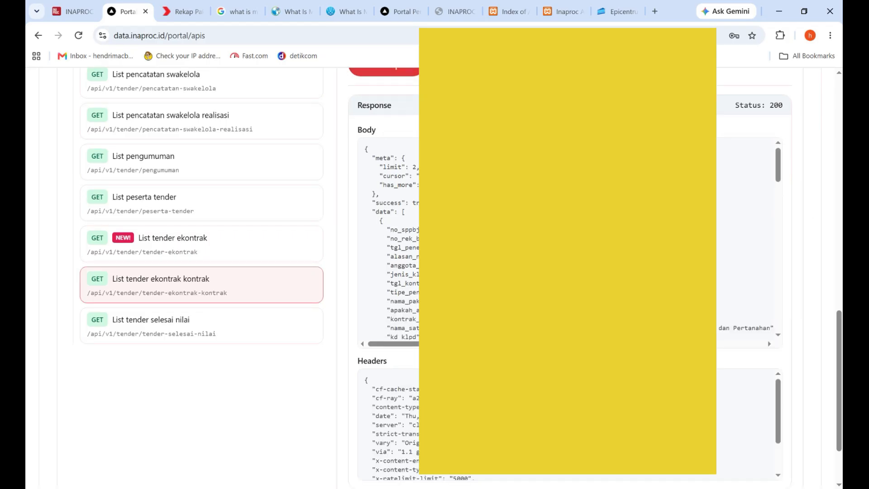
- Examine the first record of the new response and highlight its closing fields down to the start of the second record
left_click_drag(385, 230, 420, 230)
left_click(392, 245)
left_click_drag(418, 248, 391, 248)
left_click(392, 248)
scroll(394, 240, "down", 2)
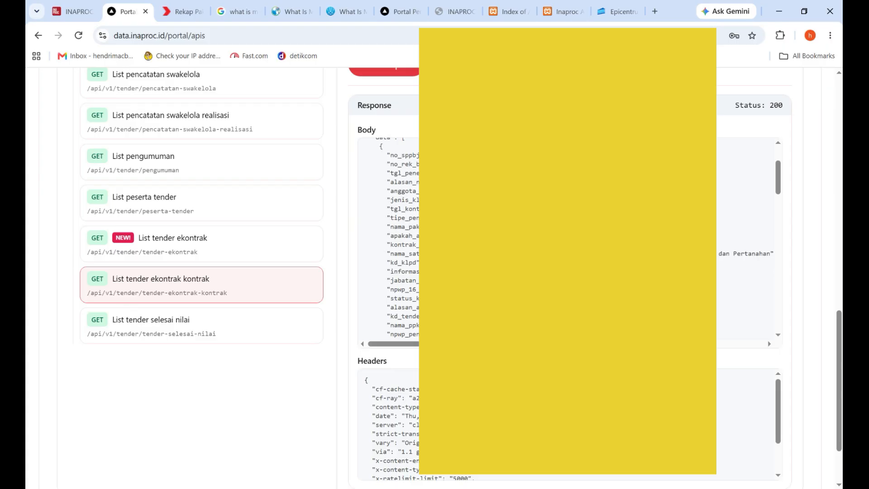
scroll(394, 239, "down", 6)
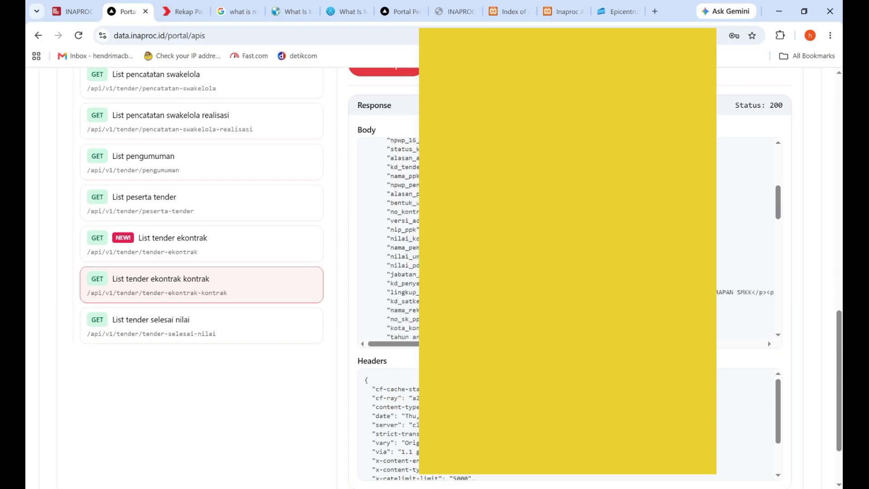
scroll(394, 240, "down", 6)
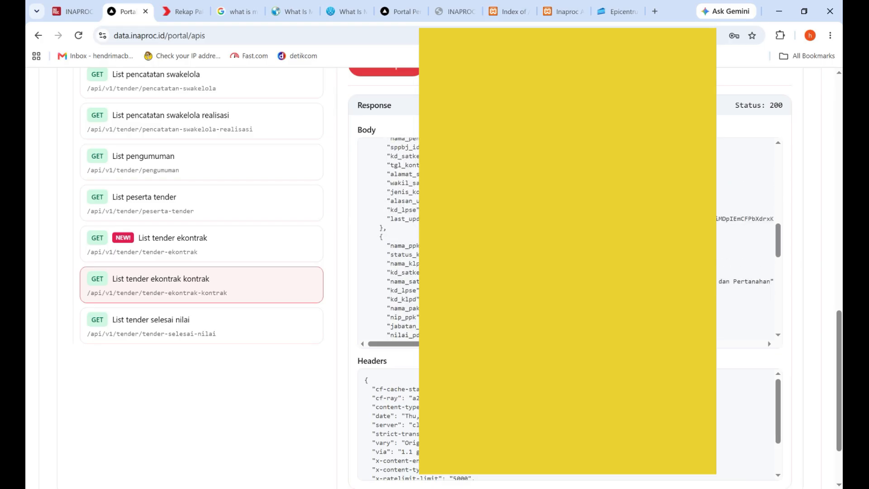
scroll(394, 240, "up", 3)
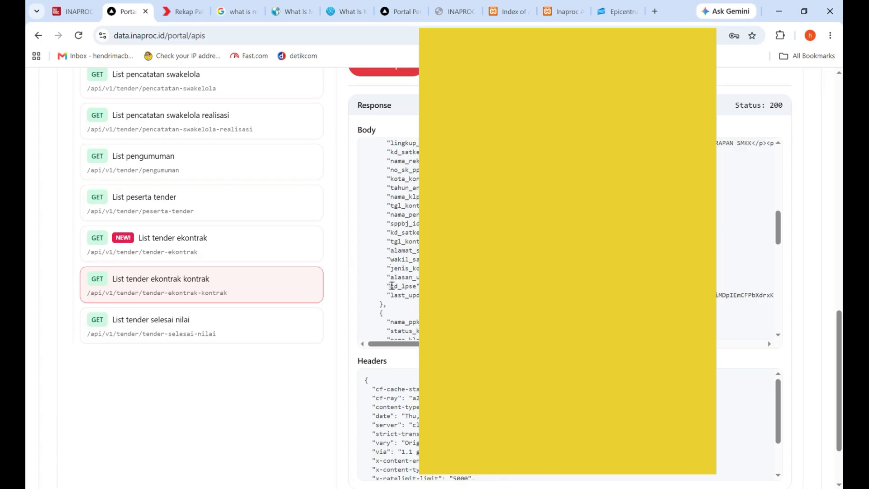
left_click_drag(386, 286, 423, 287)
left_click_drag(390, 160, 452, 305)
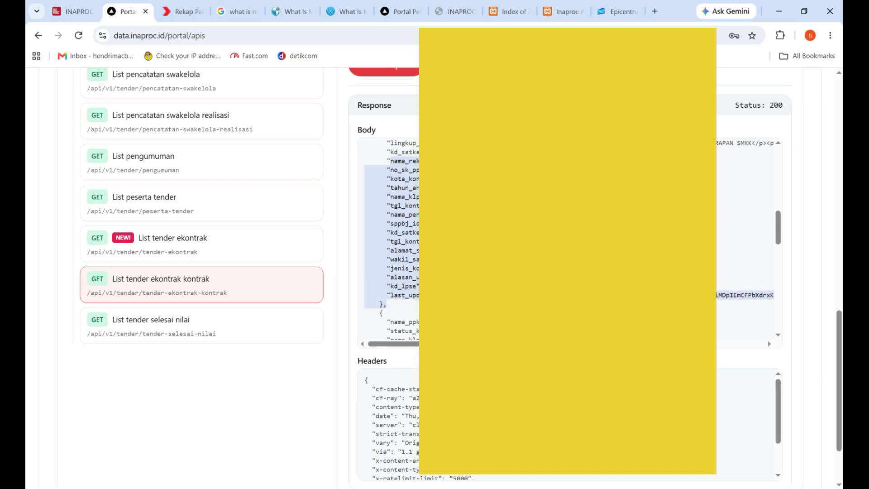
left_click(453, 304)
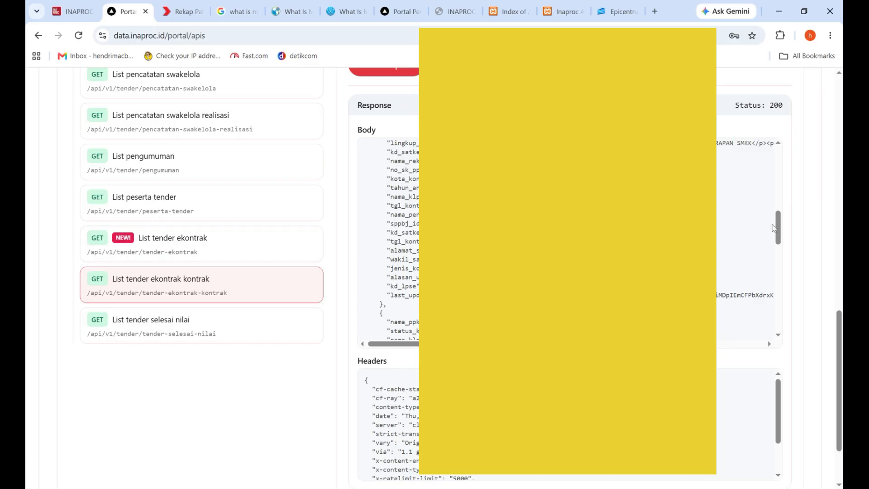
- Review the new response again, comparing the first record's fields with its meta section and the beginning of the second record
scroll(779, 214, "up", 2)
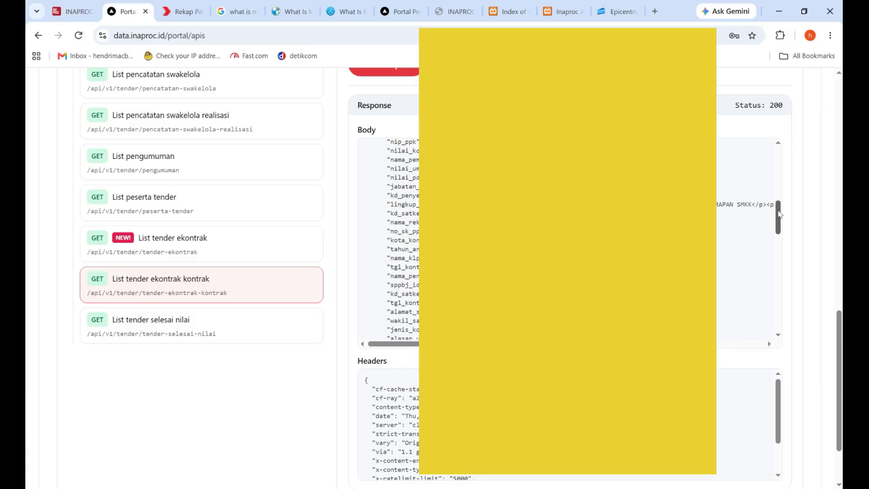
left_click_drag(779, 214, 777, 229)
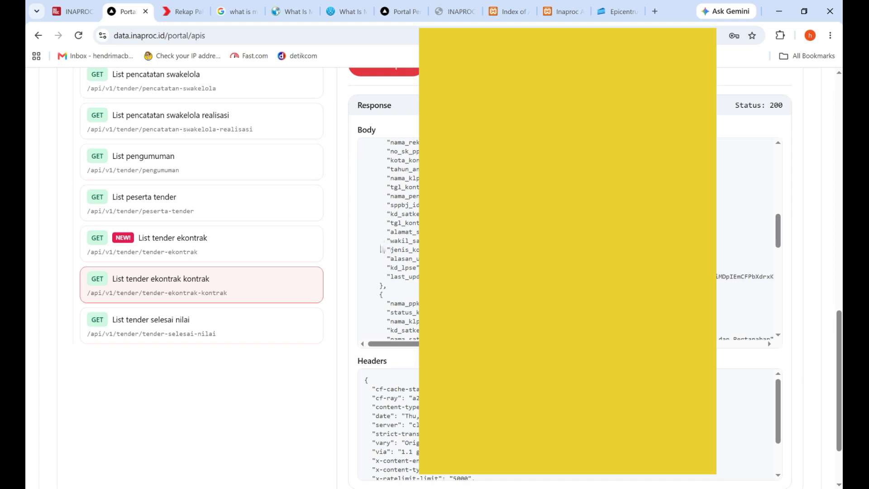
left_click_drag(381, 241, 418, 249)
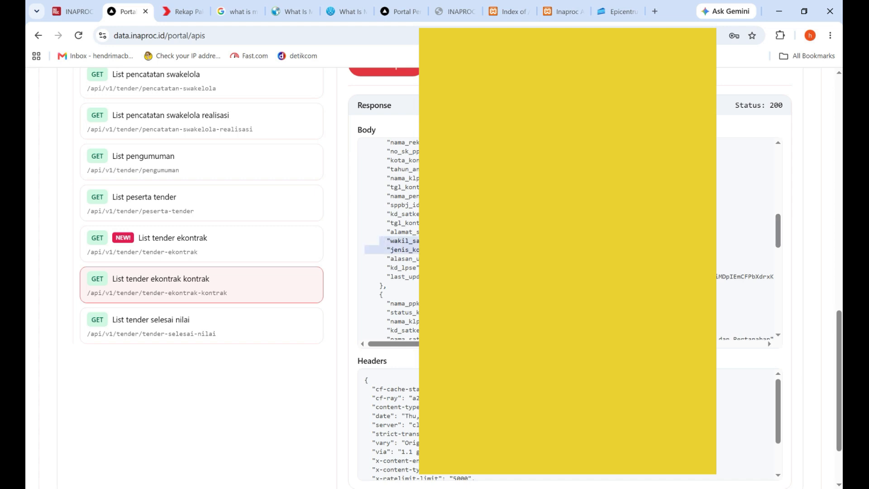
left_click(417, 249)
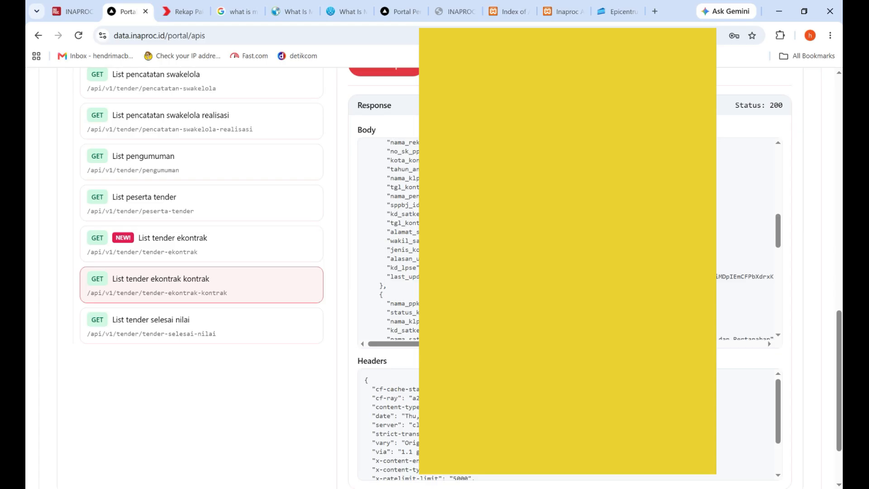
scroll(777, 166, "up", 1)
scroll(776, 166, "up", 6)
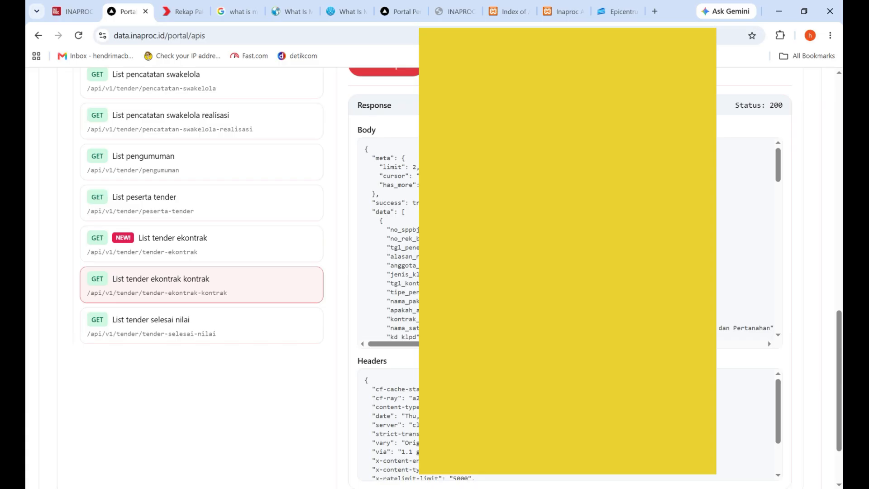
scroll(389, 240, "down", 3)
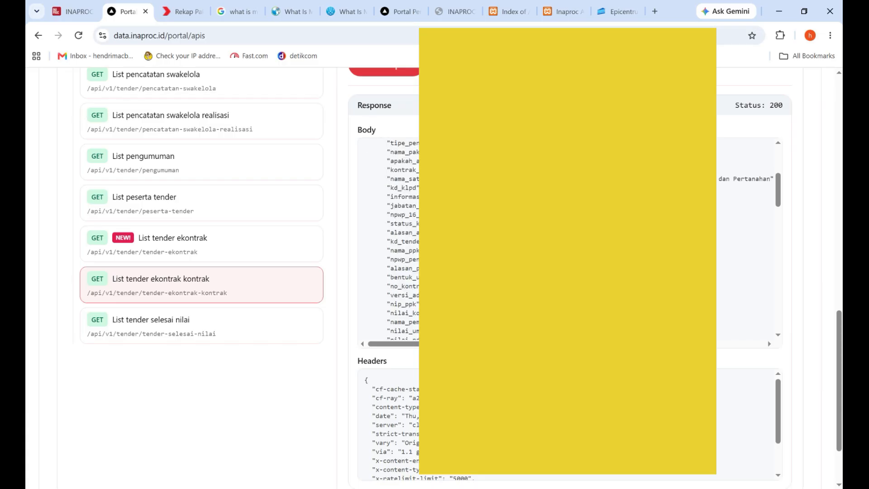
scroll(389, 240, "down", 3)
scroll(389, 240, "down", 3)
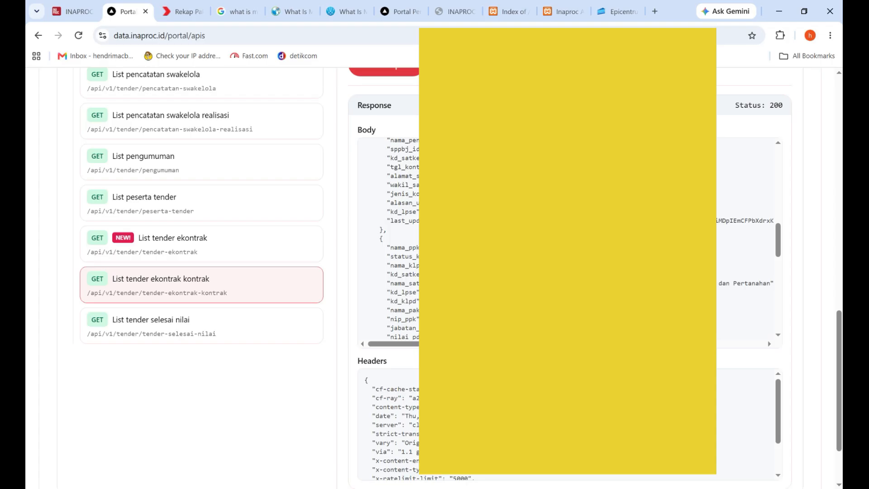
scroll(389, 240, "up", 2)
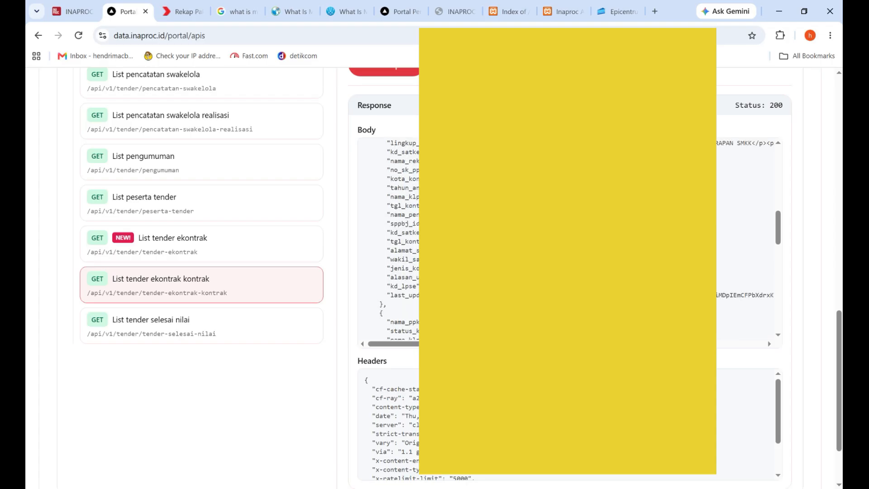
scroll(389, 239, "up", 8)
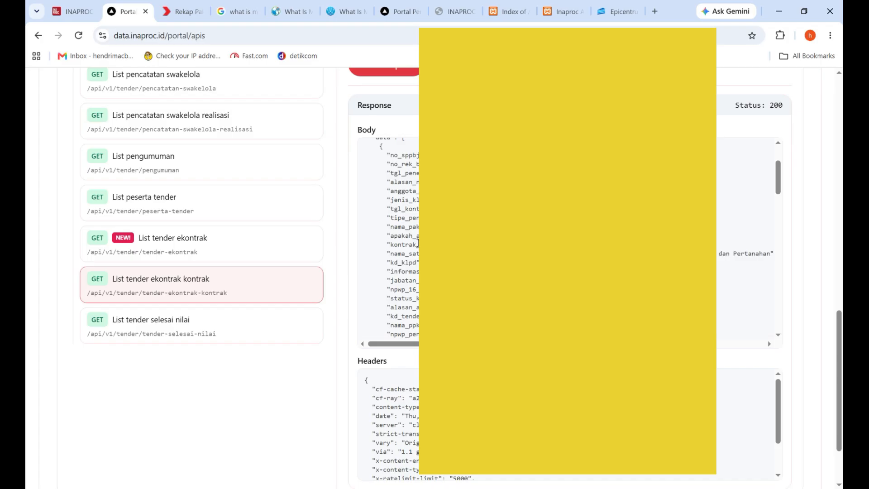
- Highlight the kd_tender field in the response body and compare the response with the JSON notes in Notepad++
left_click_drag(387, 316, 419, 316)
key("alt+Tab")
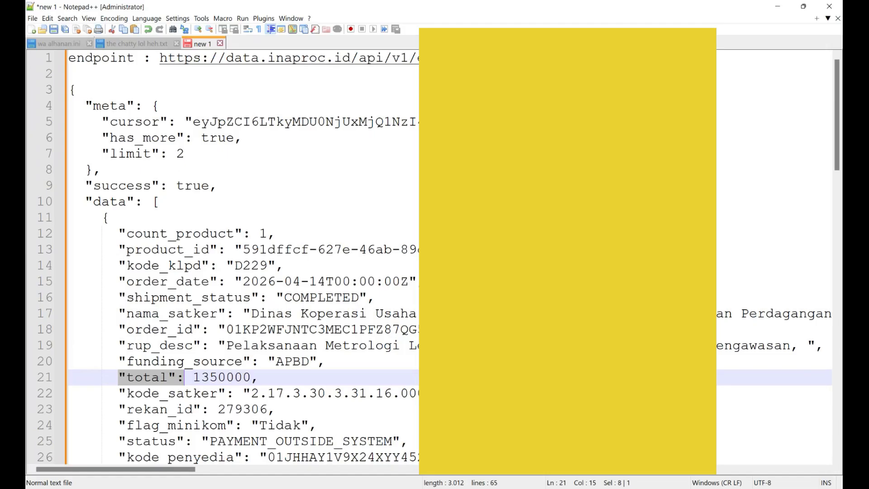
left_click(326, 210)
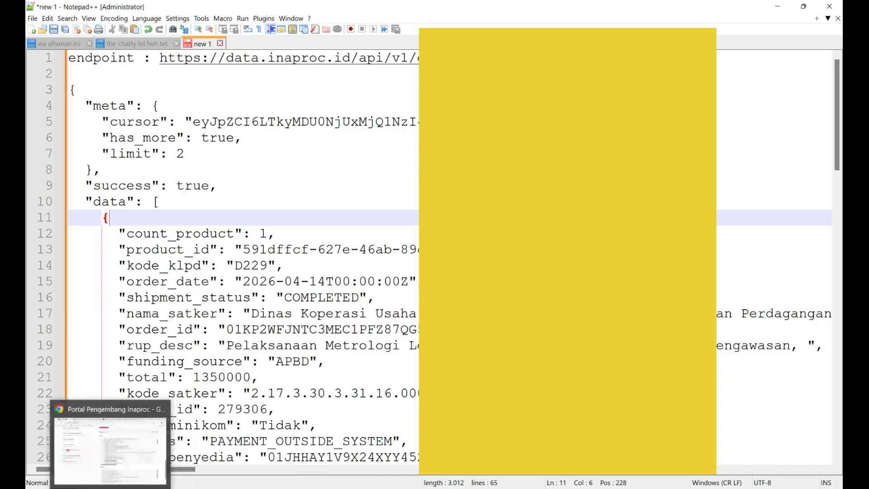
left_click(113, 452)
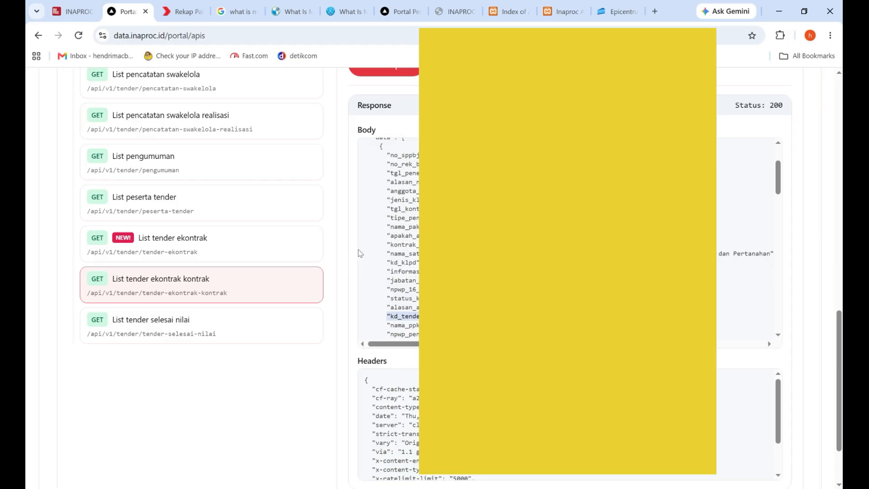
- Expand the ekatalog endpoint group and select the Detail penyedia ekatalog v6 endpoint
left_click(811, 200)
scroll(804, 283, "up", 6)
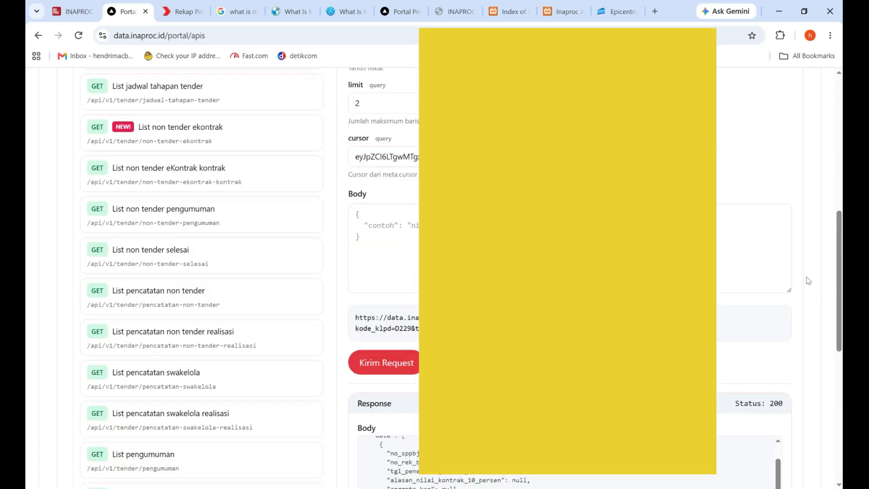
scroll(808, 280, "up", 6)
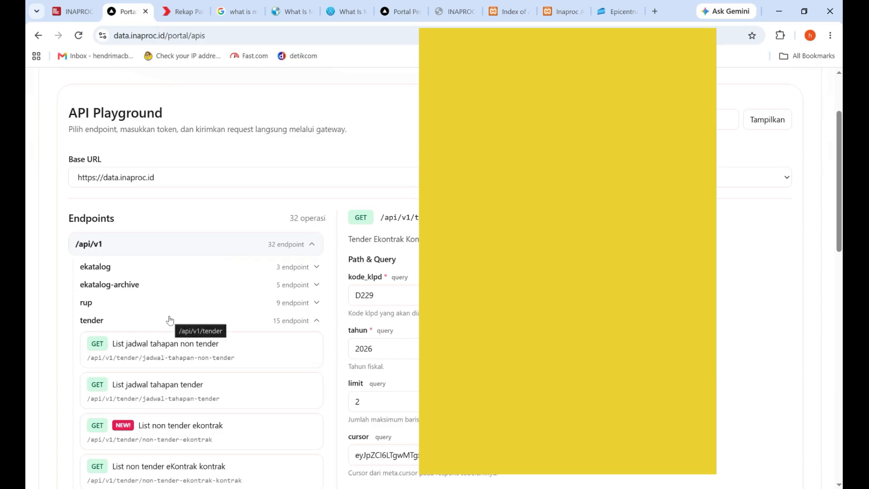
left_click(156, 274)
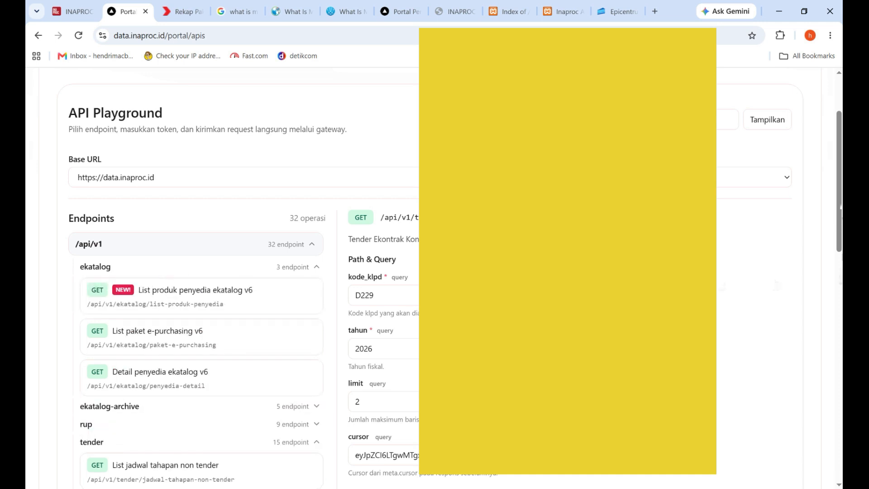
left_click_drag(838, 181, 841, 286)
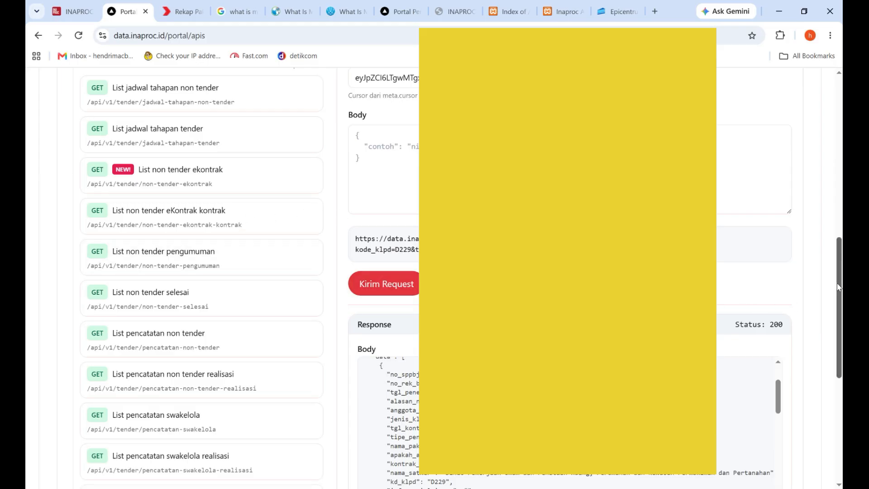
left_click_drag(836, 244, 837, 129)
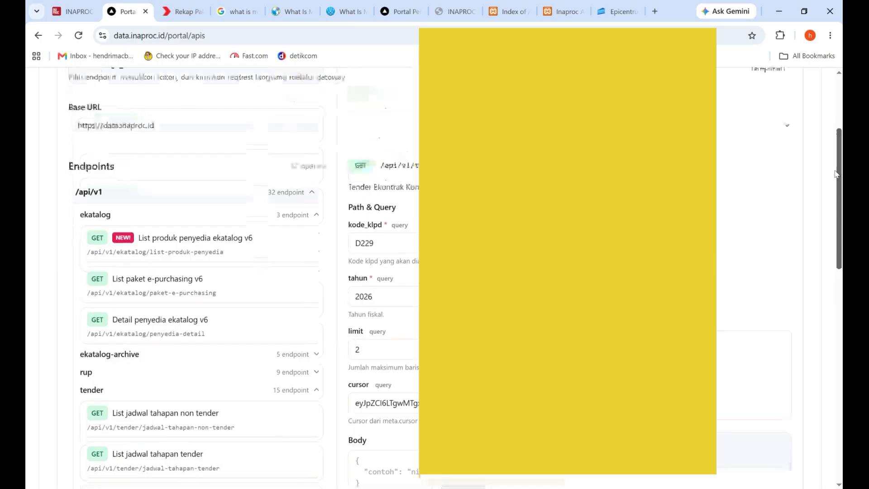
left_click(134, 336)
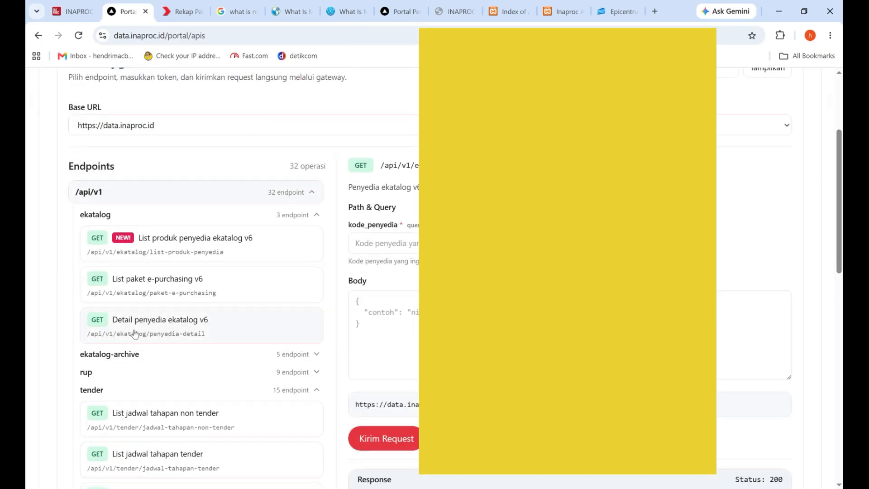
- Highlight the required kode_penyedia query parameter and look over the endpoint's request form
left_click(735, 210)
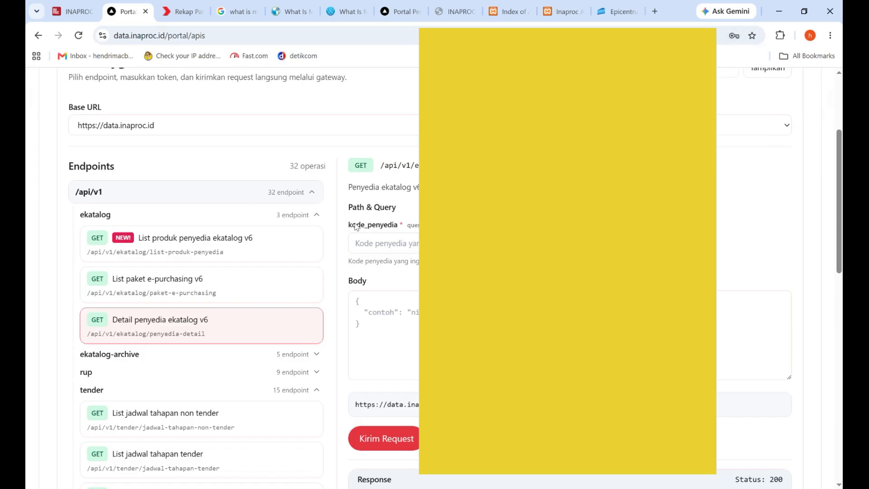
left_click_drag(347, 224, 426, 225)
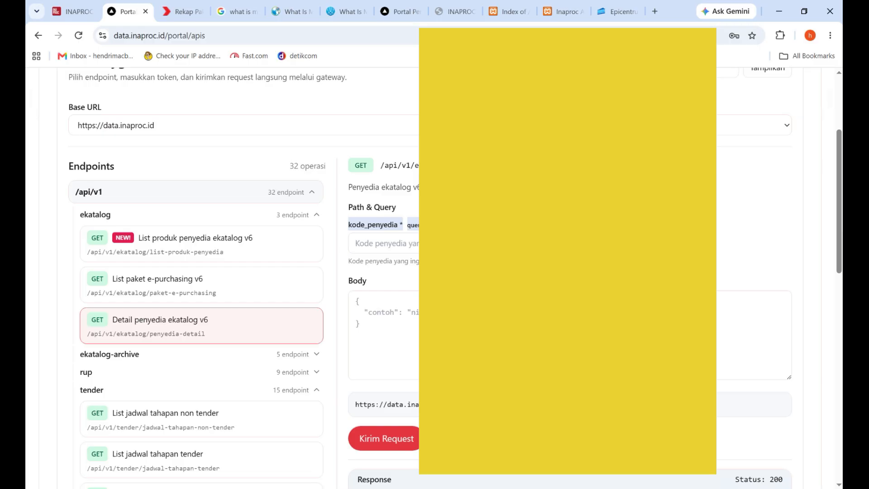
left_click(413, 233)
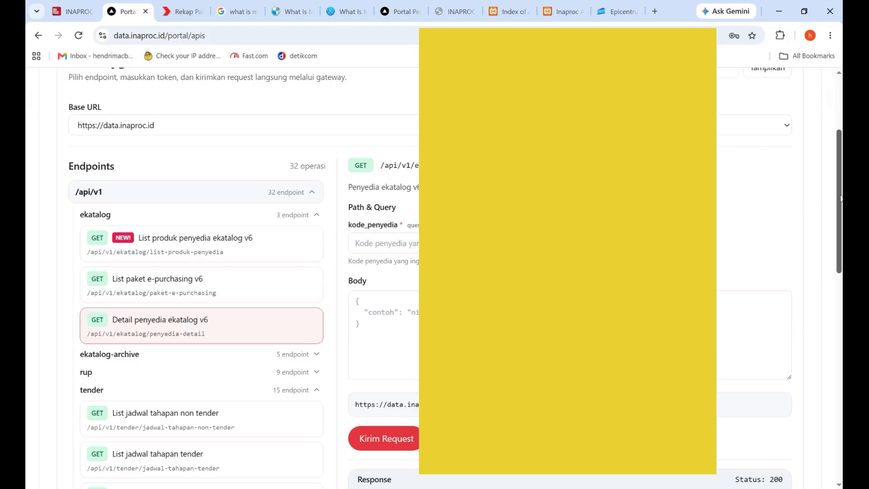
left_click_drag(839, 182, 840, 141)
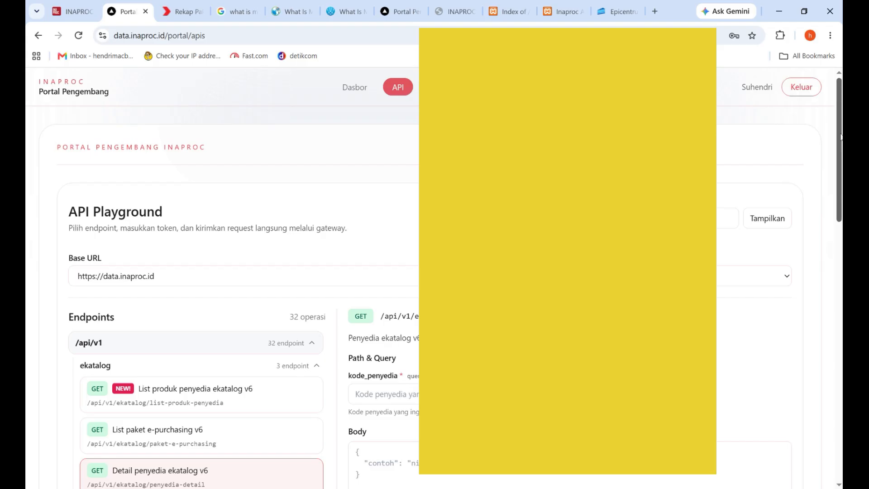
scroll(841, 154, "down", 1)
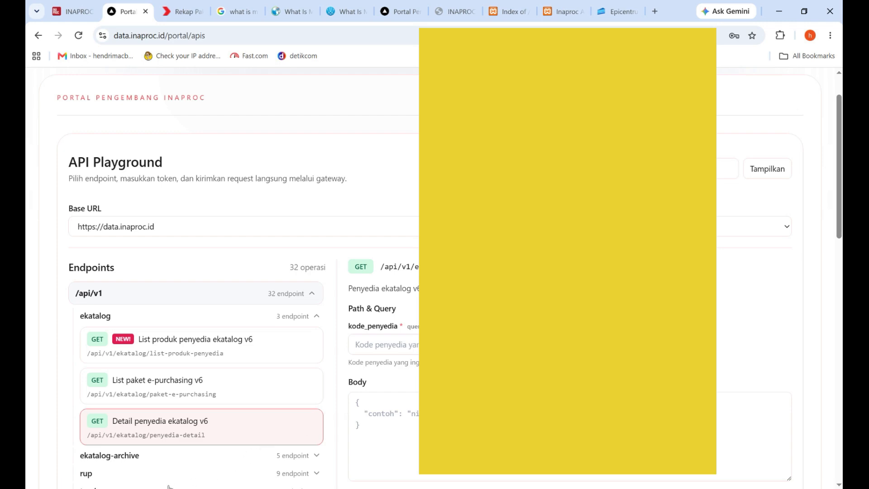
- Switch to the JSON notes in Notepad++ and highlight the first record's nama_satker key and its value
key("alt+Tab")
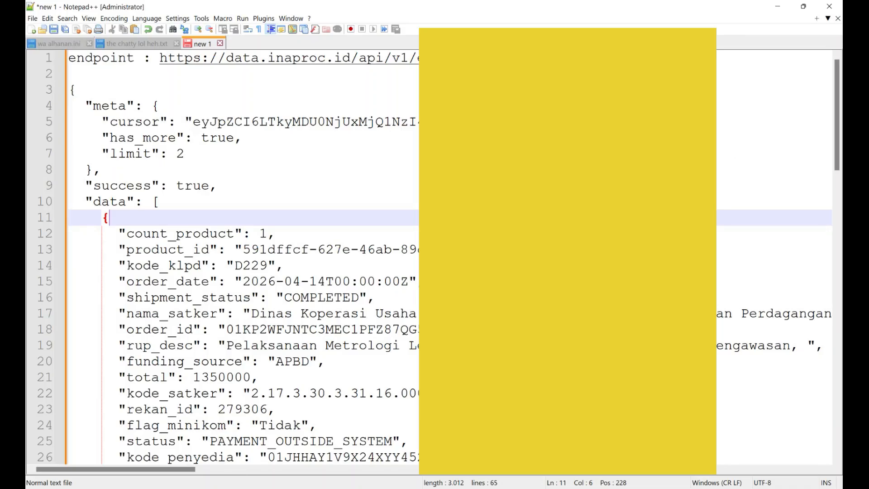
left_click_drag(126, 313, 235, 306)
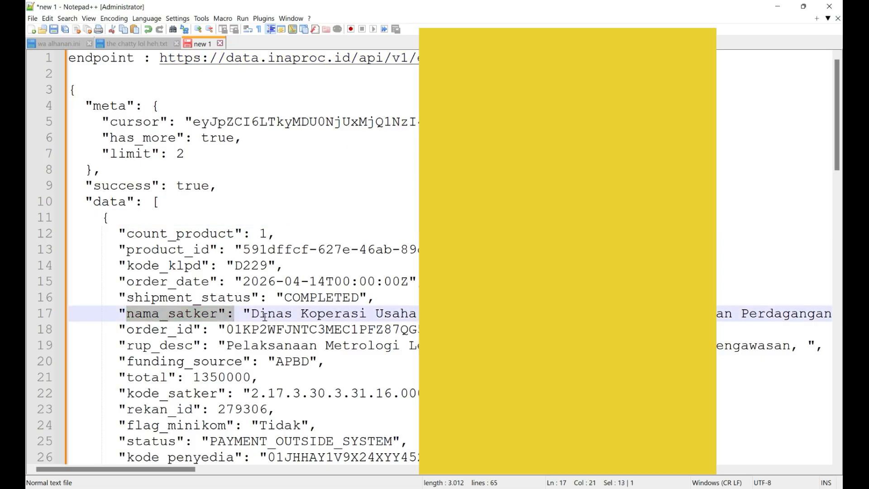
left_click_drag(255, 314, 718, 314)
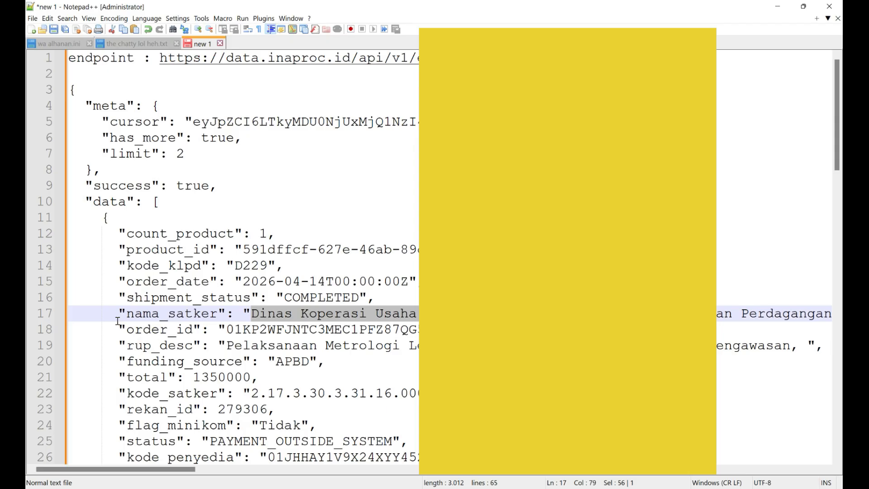
left_click_drag(117, 314, 641, 313)
left_click(587, 313)
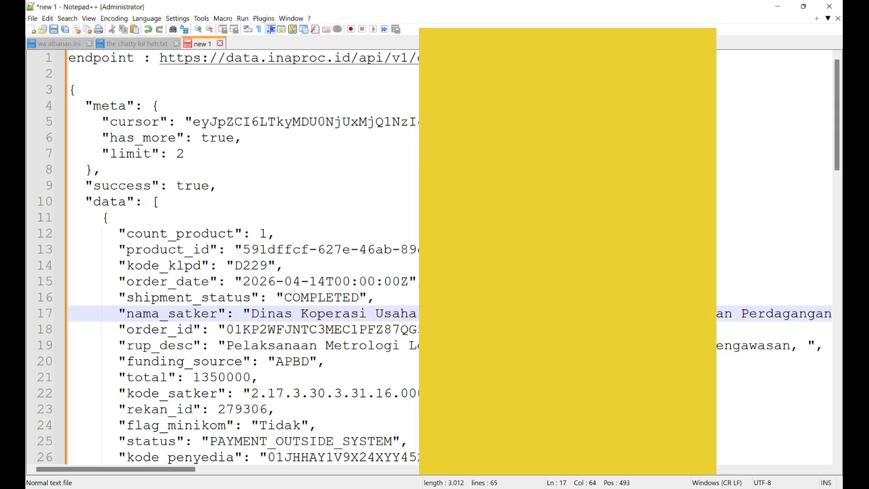
key("shift+Right")
mouse_move(145, 471)
left_mouse_down()
mouse_move(194, 473)
mouse_move(151, 473)
left_mouse_up()
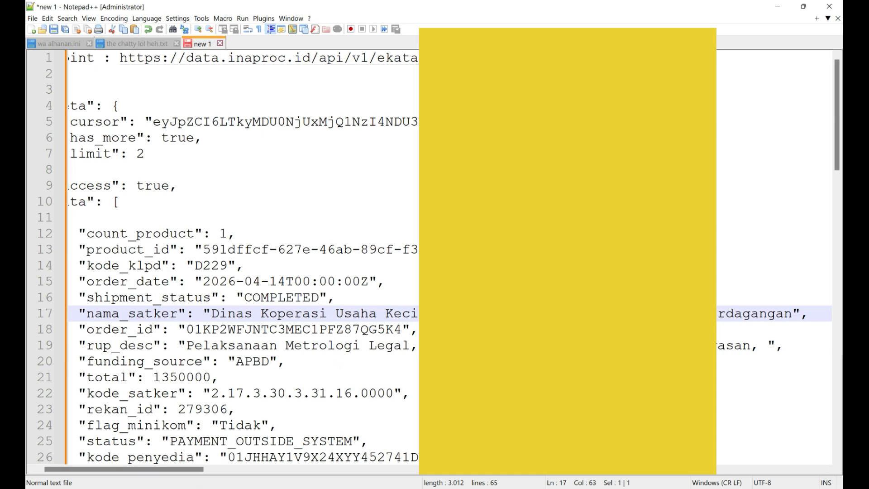
- Return to the Inaproc portal in the browser and review the API Playground page from the header to the last tender endpoints
left_click(110, 453)
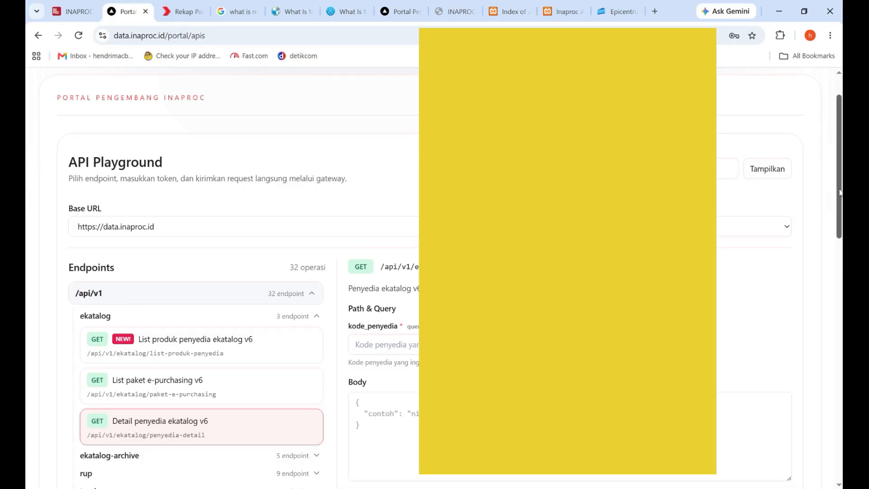
scroll(832, 149, "up", 2)
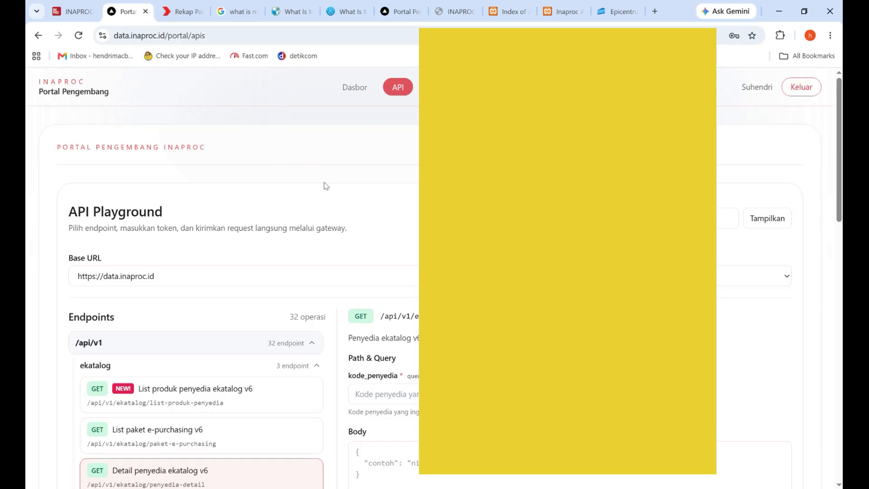
scroll(839, 158, "down", 1)
scroll(838, 163, "down", 4)
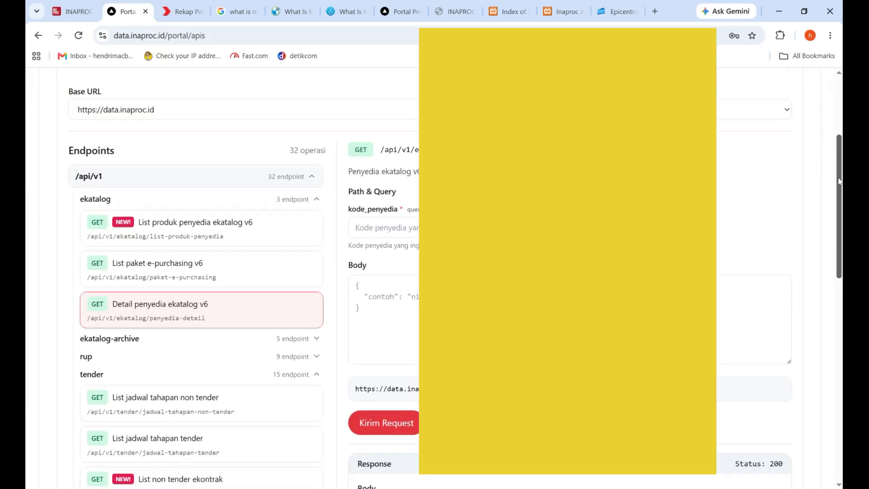
scroll(833, 95, "up", 4)
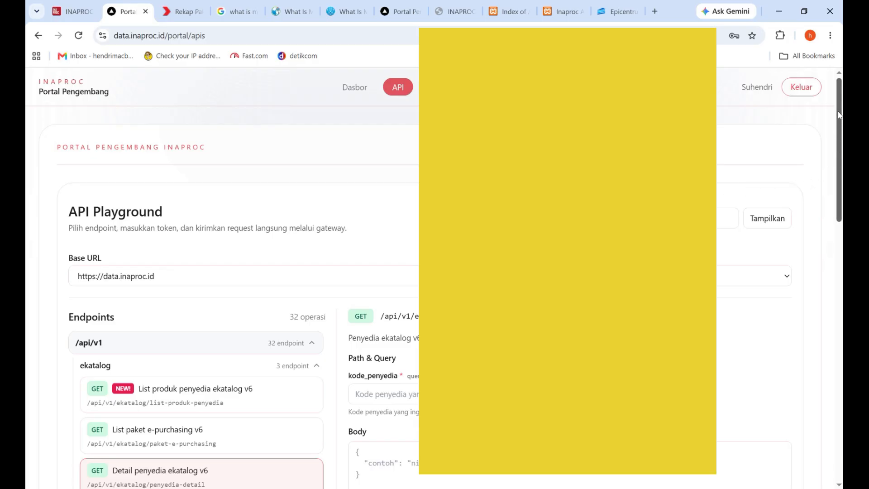
scroll(835, 203, "down", 5)
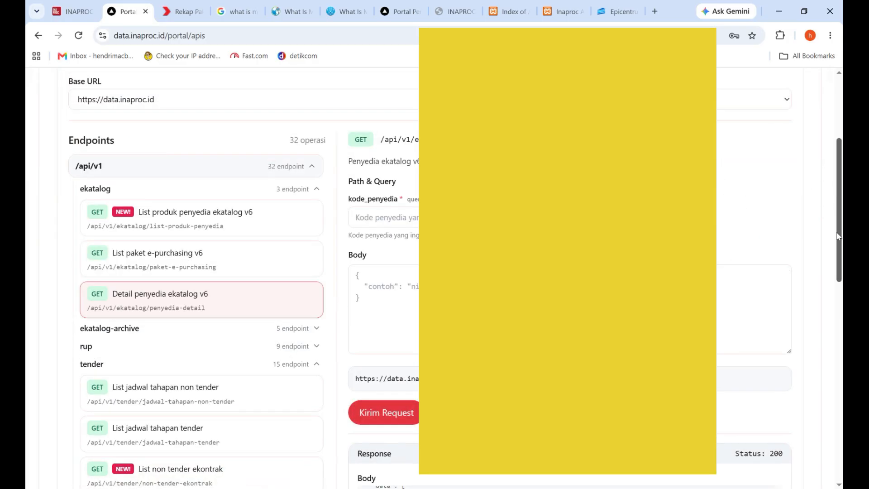
scroll(837, 316, "down", 12)
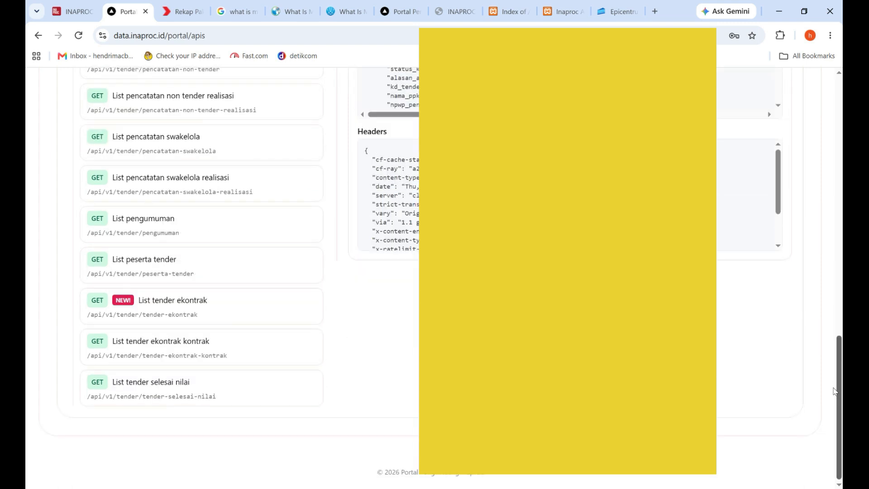
scroll(838, 159, "up", 15)
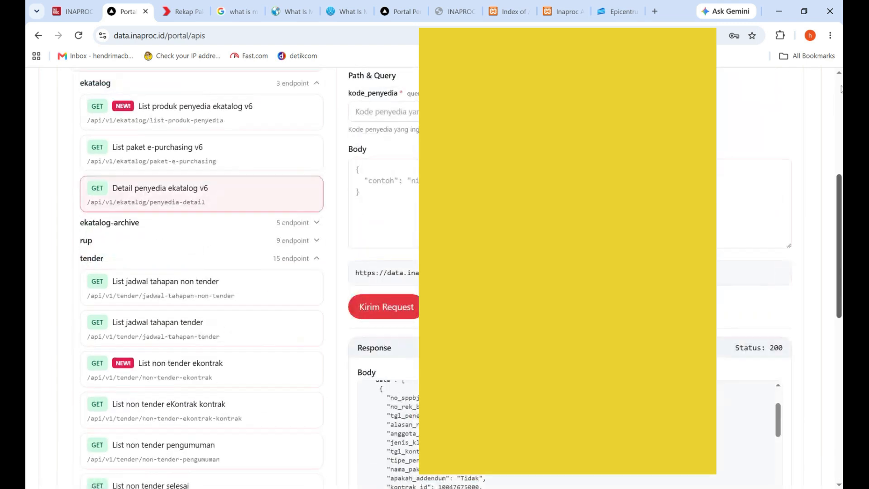
scroll(812, 142, "up", 2)
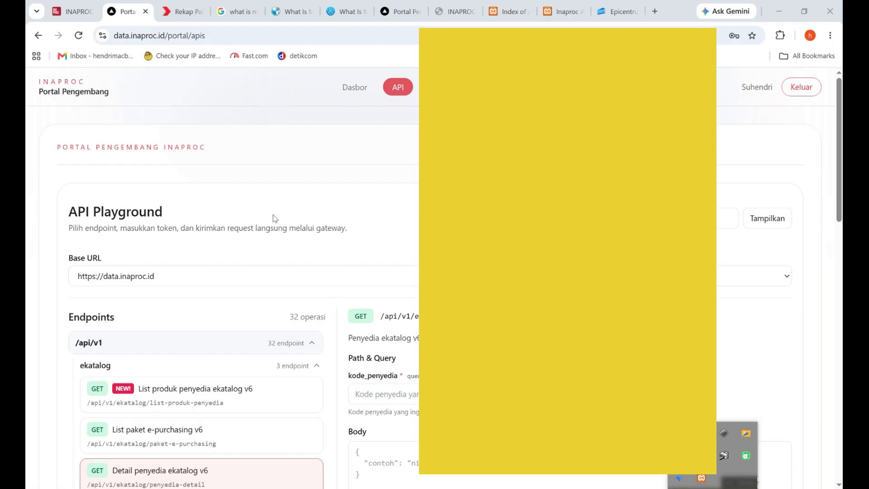
- Load sidapbjv2.ukpbjlamandau.com in the browser tab that holds the SiRUP recap
left_click(186, 14)
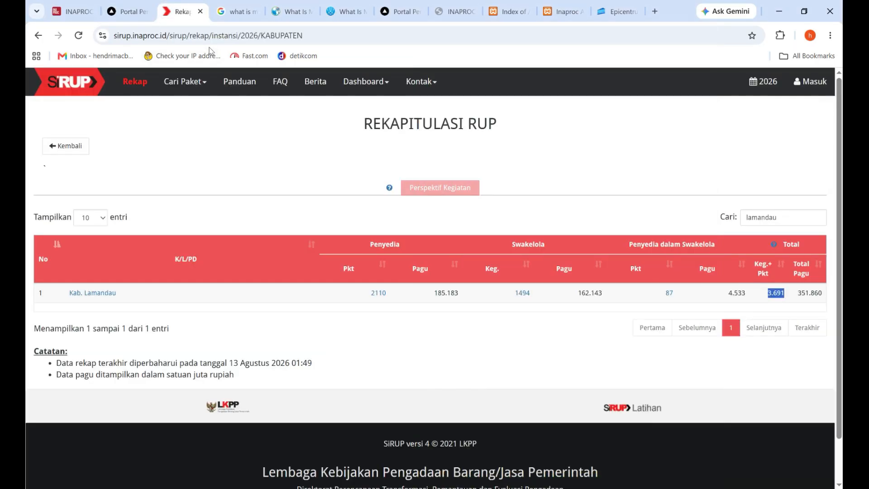
left_click(213, 38)
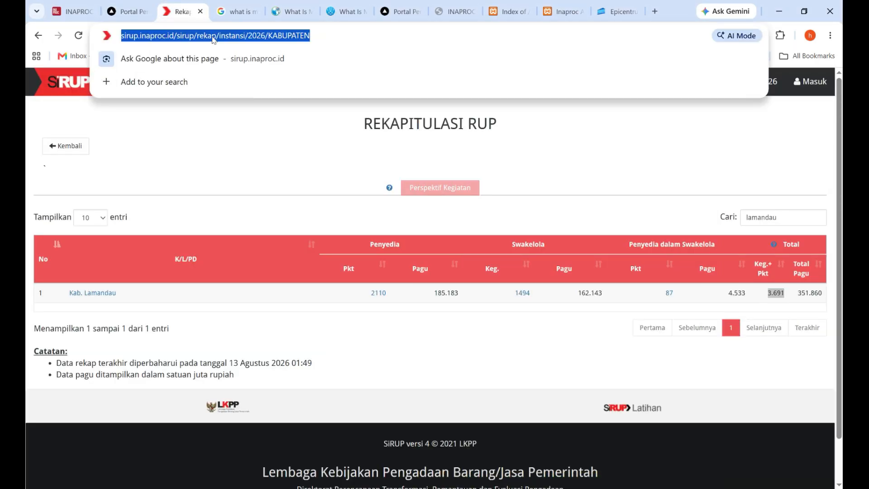
type("sidapbj")
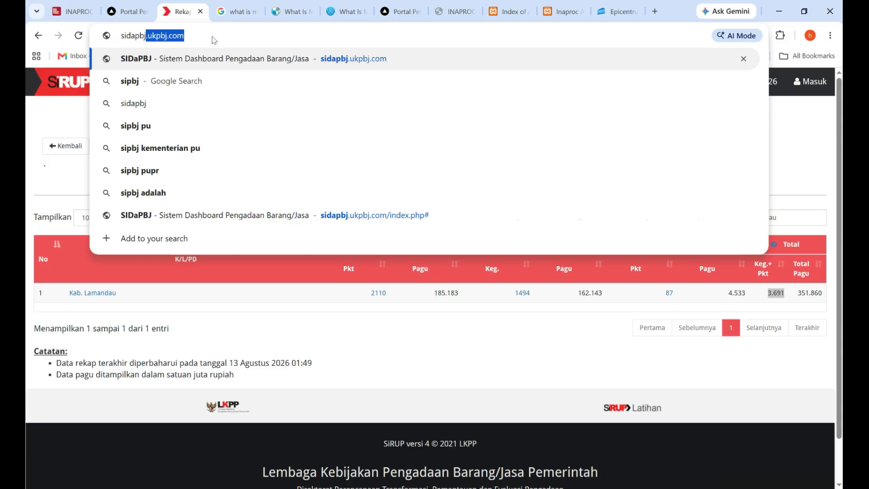
type("v2")
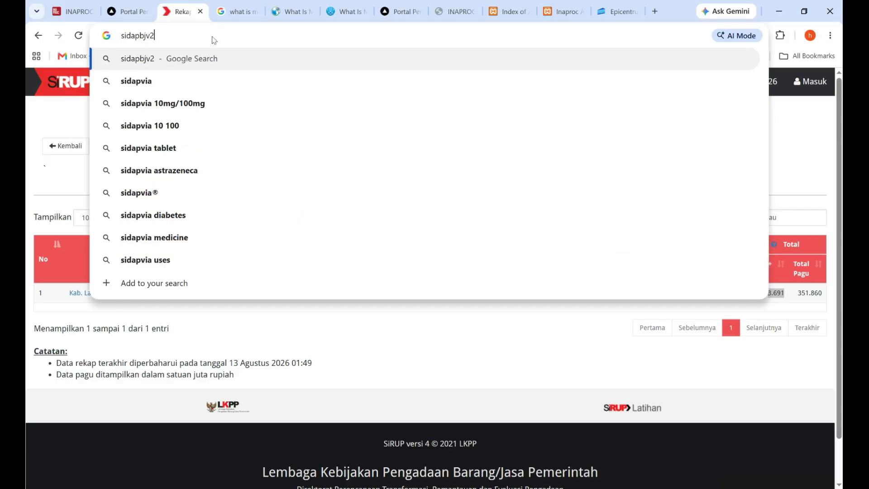
type(".ukp")
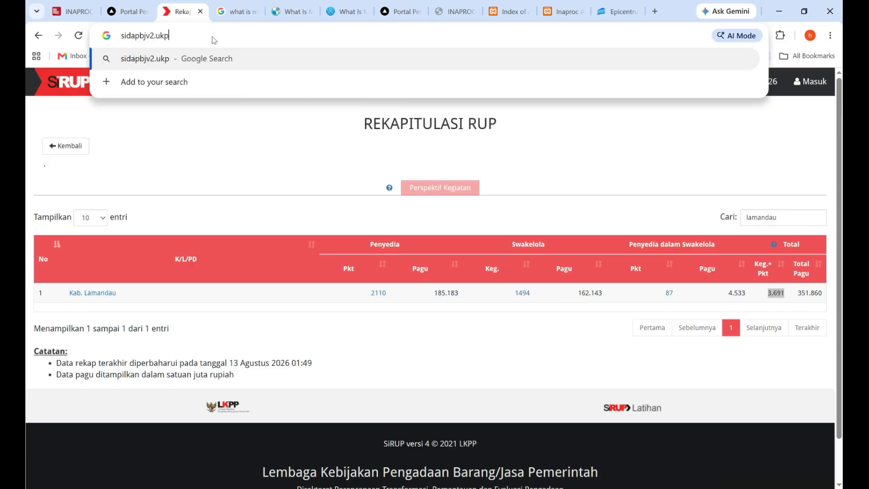
type("bjlamand")
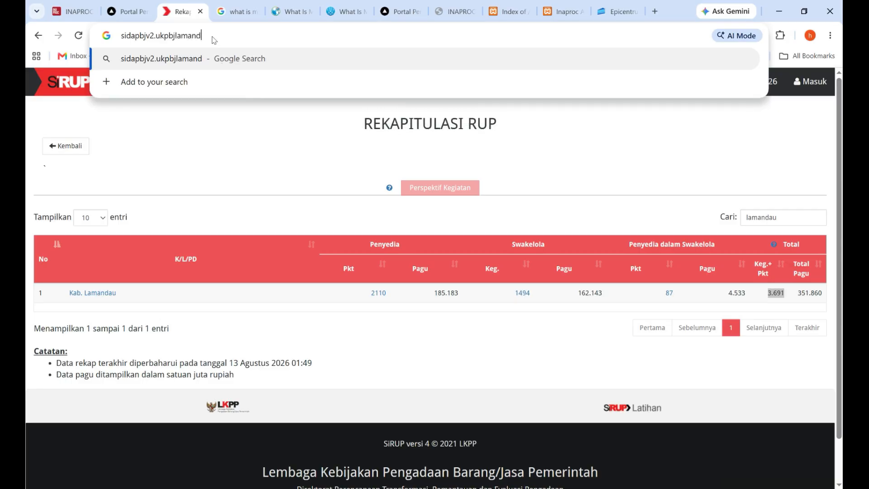
type("au.com")
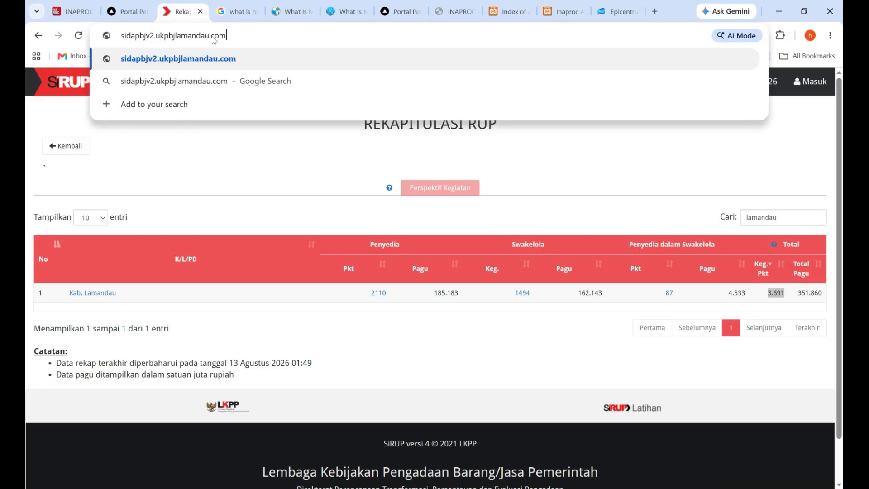
key("Return")
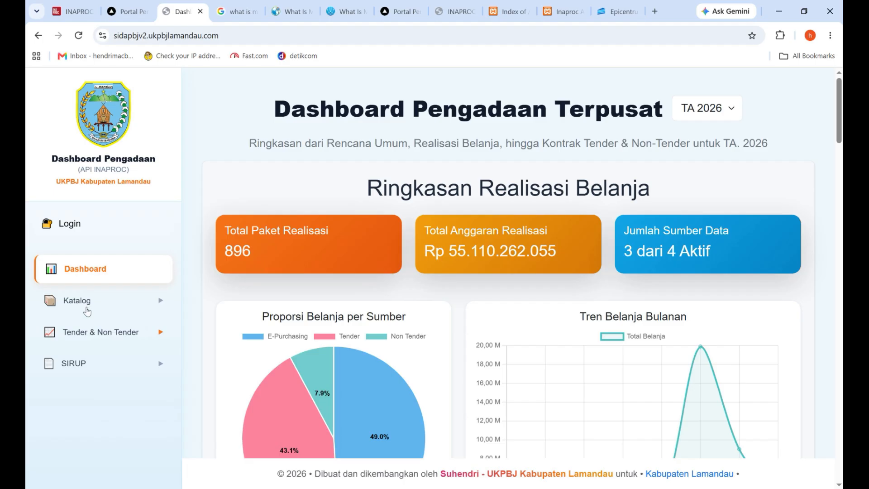
- Open the public E-Purchasing v6 dashboard from the Katalog group and view its top work unit and monthly spending charts
left_click(86, 300)
scroll(99, 289, "down", 3)
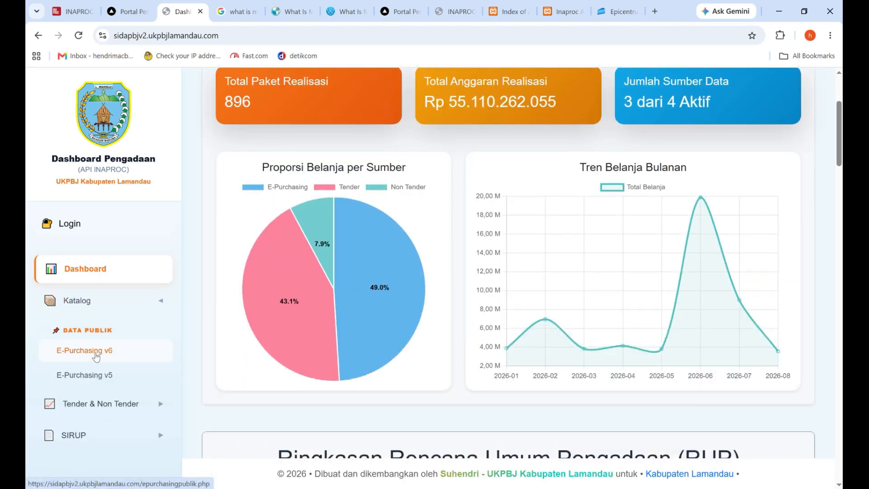
left_click(95, 356)
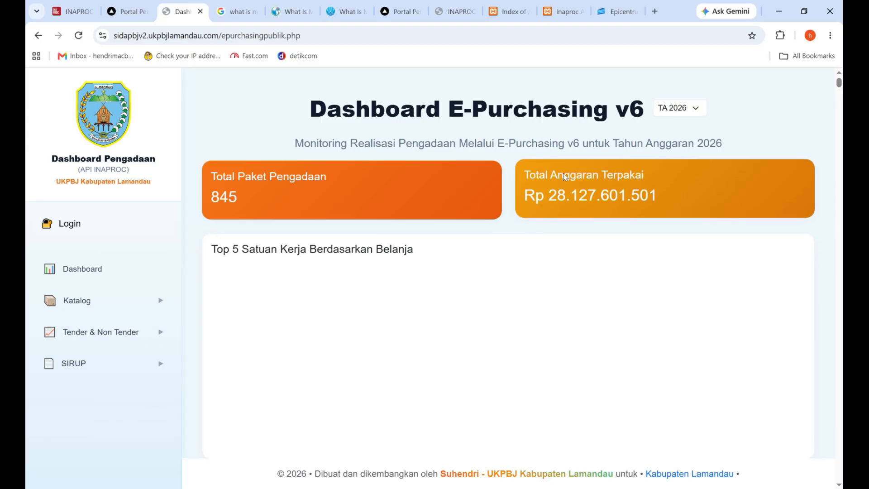
scroll(495, 227, "down", 5)
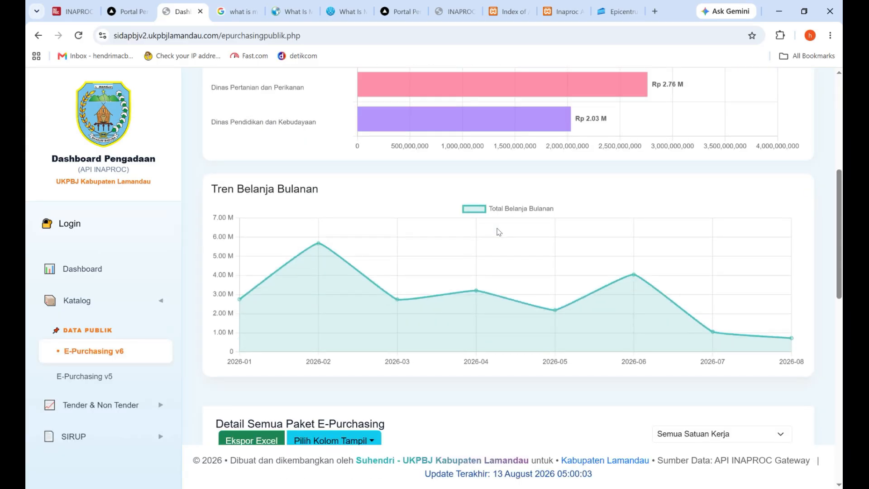
scroll(499, 232, "up", 5)
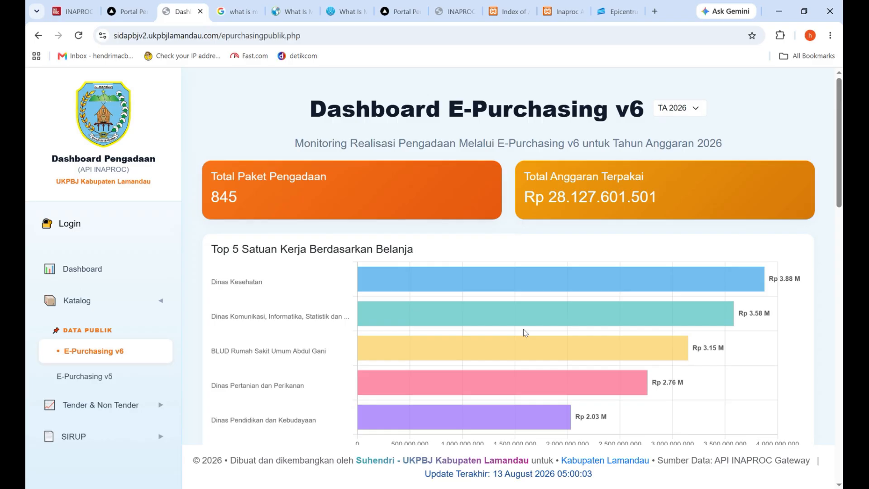
- Highlight the footer's data source and last update text, and check the fiscal year choices without changing the year
left_click_drag(659, 460, 574, 472)
left_click(574, 472)
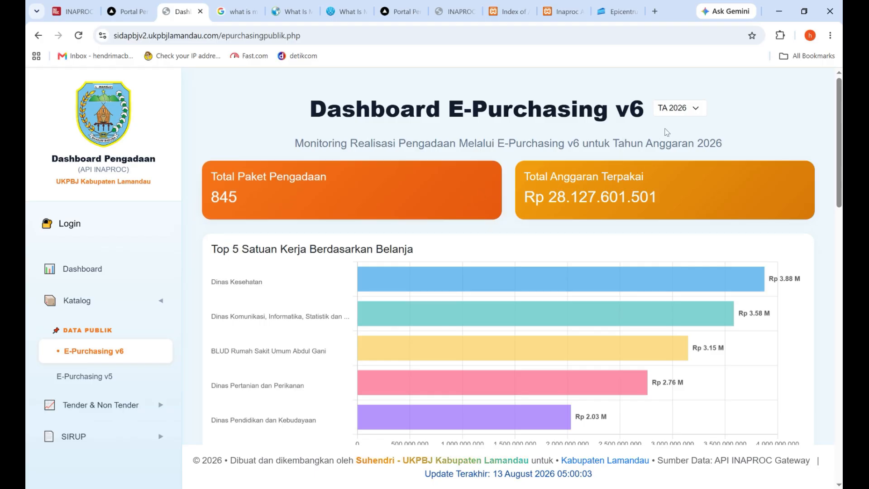
left_click(678, 109)
left_click(498, 137)
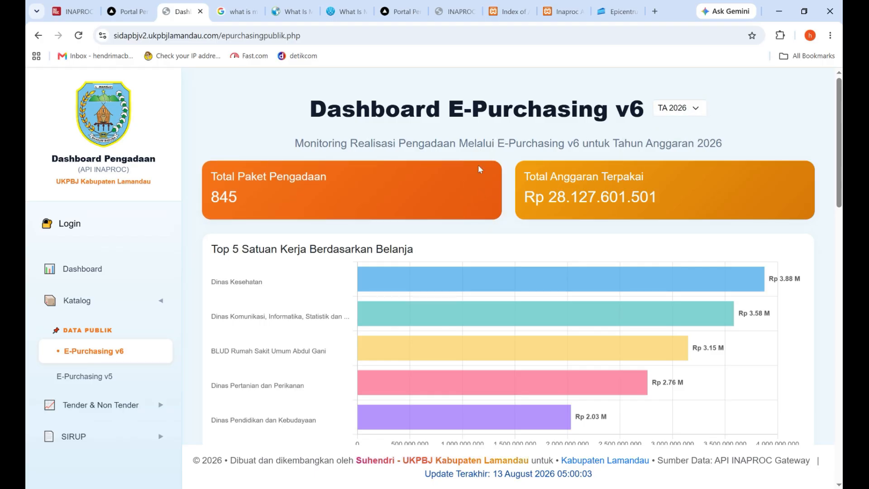
- Review the E-Purchasing v6 page from the summary cards and charts to the Detail Semua Paket E-Purchasing table and back
scroll(483, 214, "down", 5)
scroll(482, 214, "down", 10)
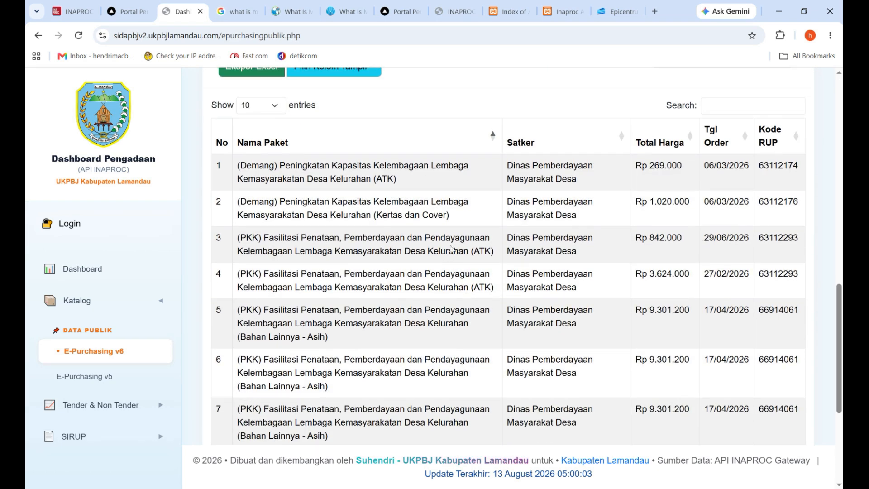
scroll(493, 269, "up", 3)
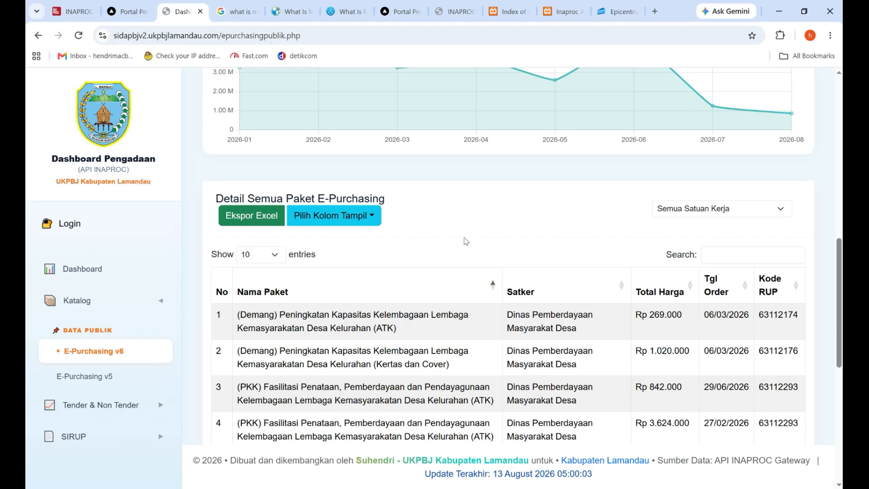
scroll(464, 233, "up", 10)
scroll(450, 199, "up", 1)
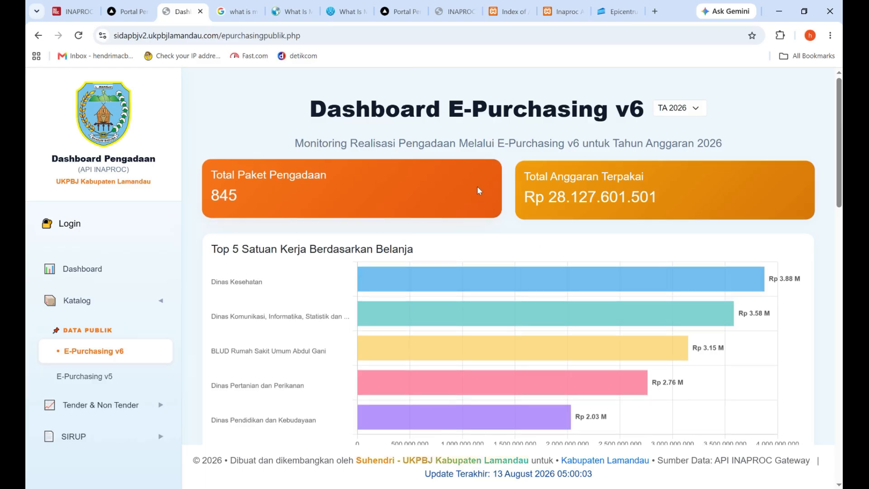
scroll(479, 190, "down", 5)
scroll(349, 188, "up", 3)
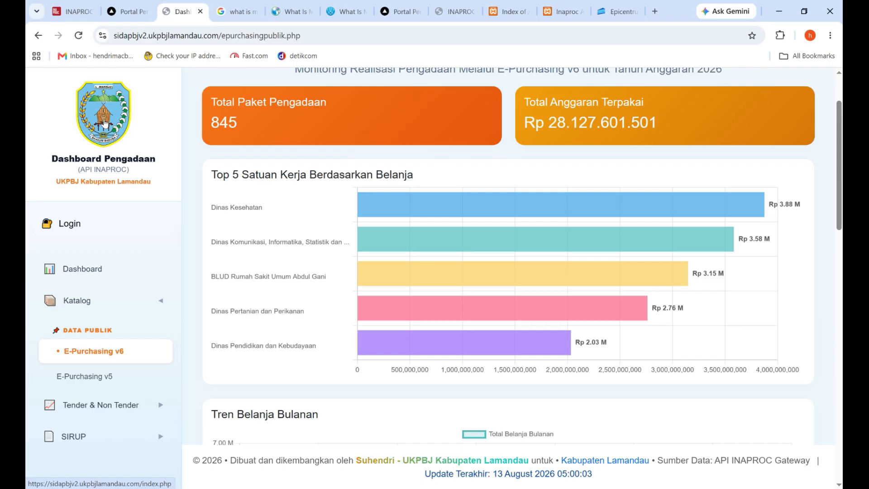
- Return to the central procurement dashboard and highlight the leading 55 in the Total Anggaran Realisasi amount
left_click(105, 123)
scroll(653, 154, "down", 5)
scroll(653, 154, "up", 5)
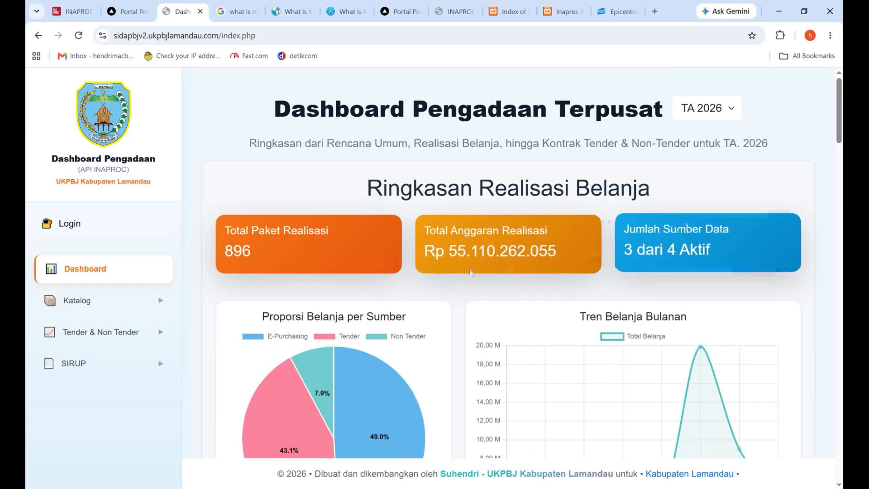
scroll(289, 238, "down", 2)
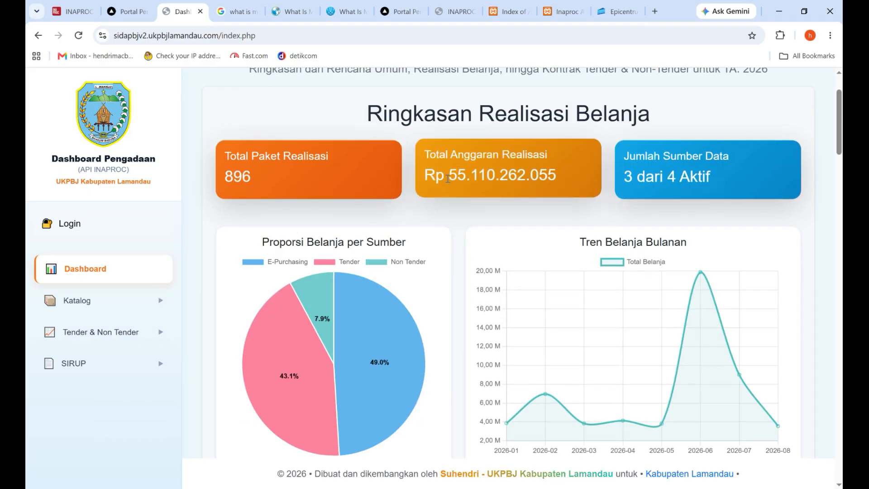
left_click_drag(450, 176, 466, 177)
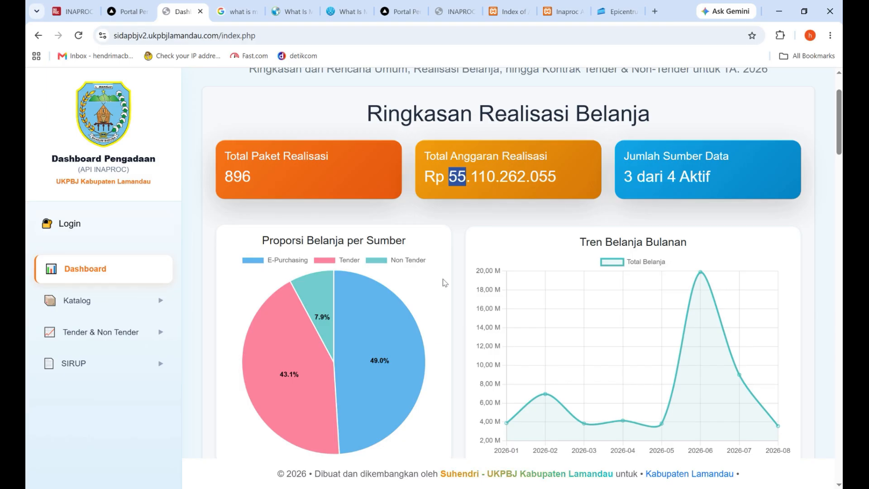
- Switch the central dashboard to TA 2025, highlight the Jumlah Sumber Data value and view the spending charts
scroll(445, 283, "up", 2)
left_click(695, 116)
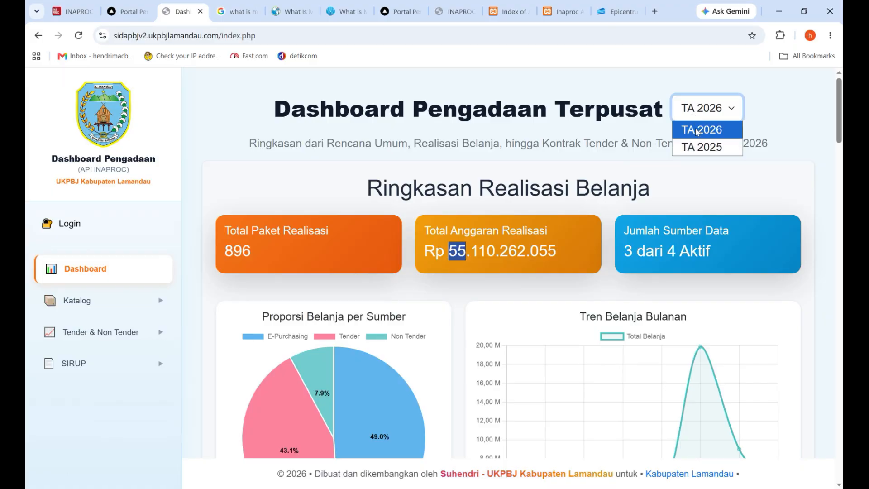
left_click(695, 147)
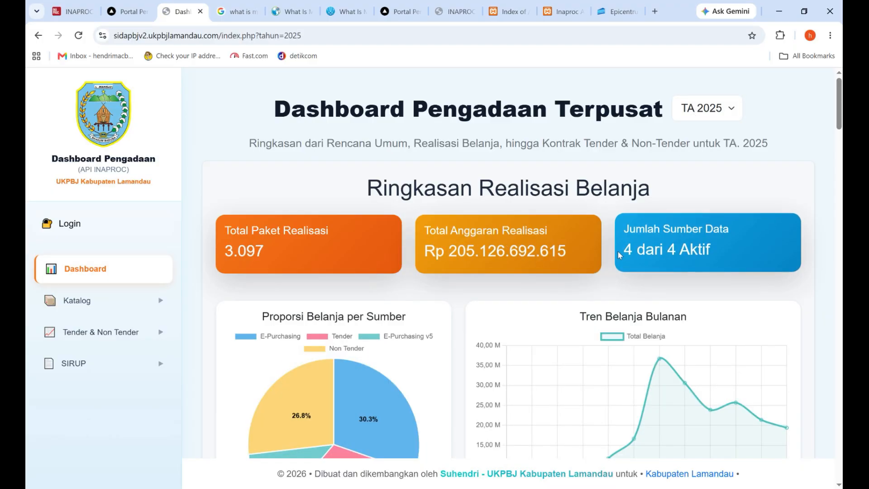
left_click_drag(626, 252, 708, 255)
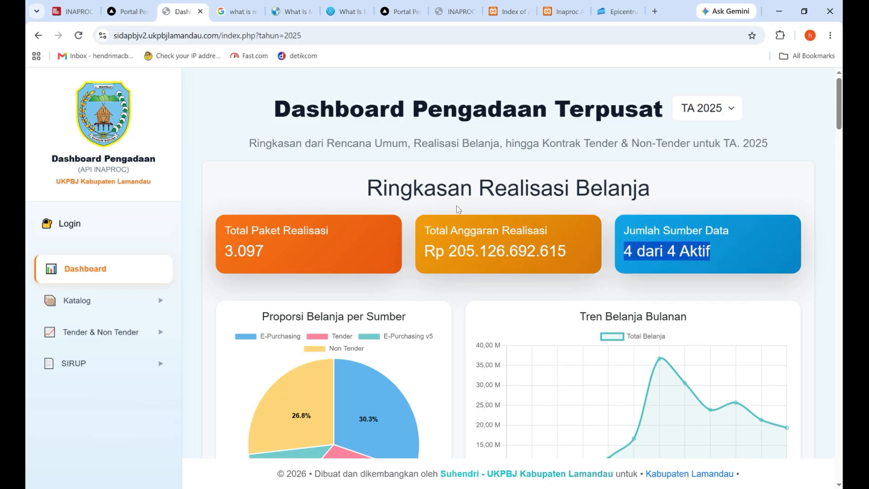
scroll(460, 209, "down", 3)
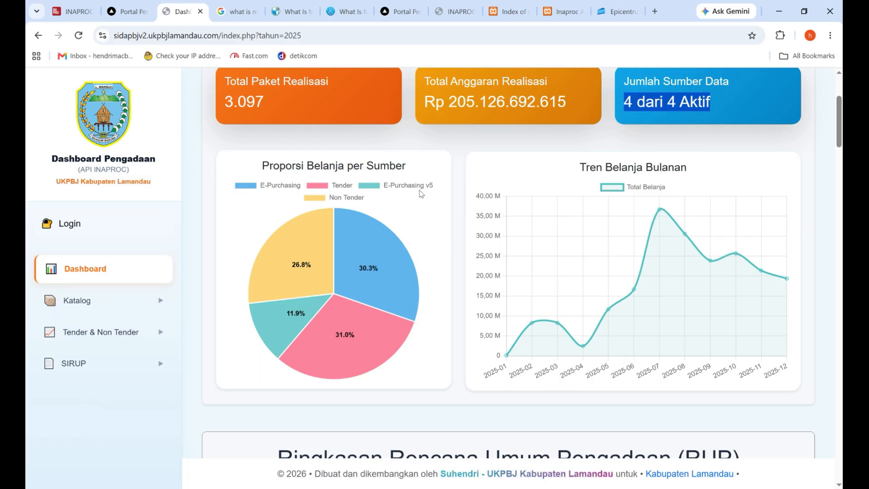
- Return to the Inaproc API Playground, expand the ekatalog-archive endpoint group and collapse the ekatalog and tender groups
left_click(128, 11)
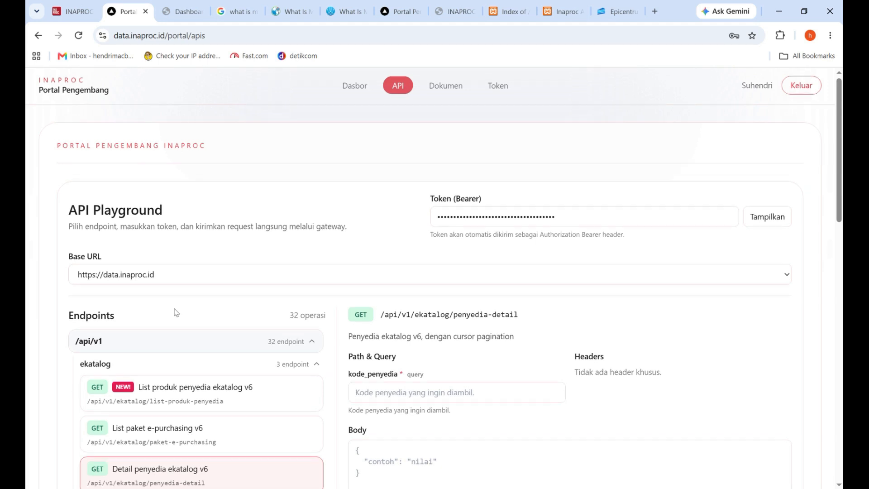
scroll(176, 312, "down", 5)
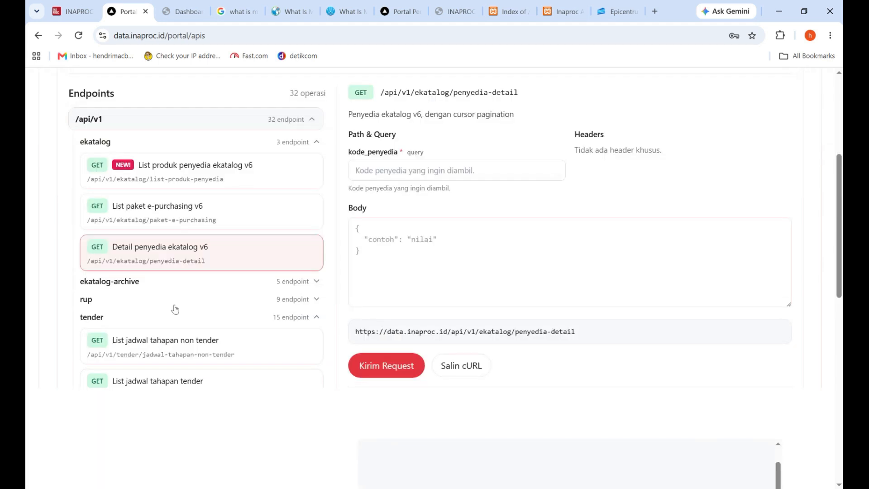
left_click(129, 285)
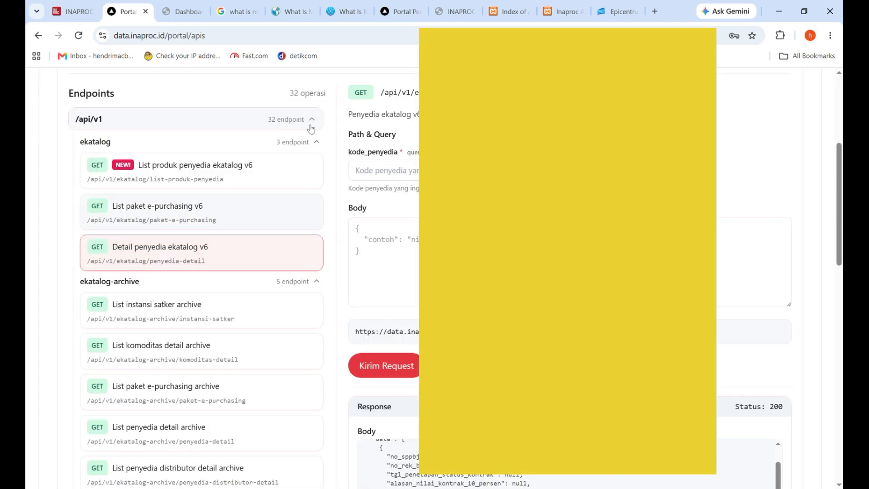
left_click(312, 148)
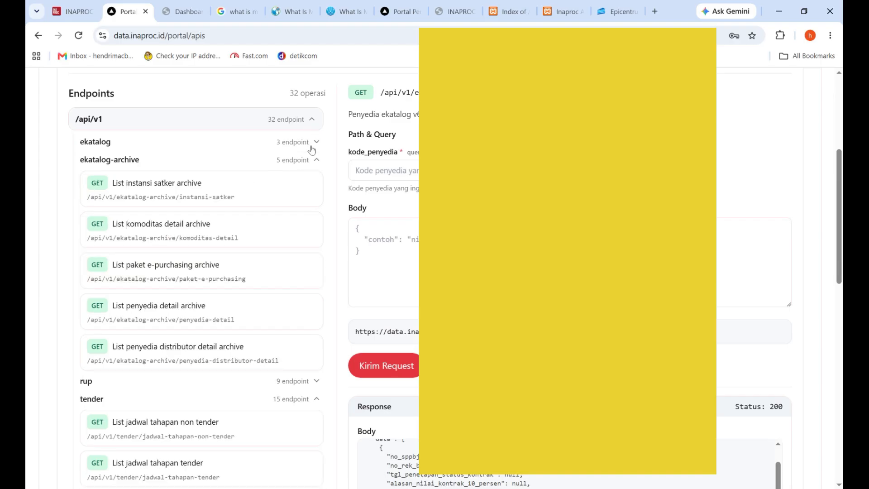
left_click(318, 399)
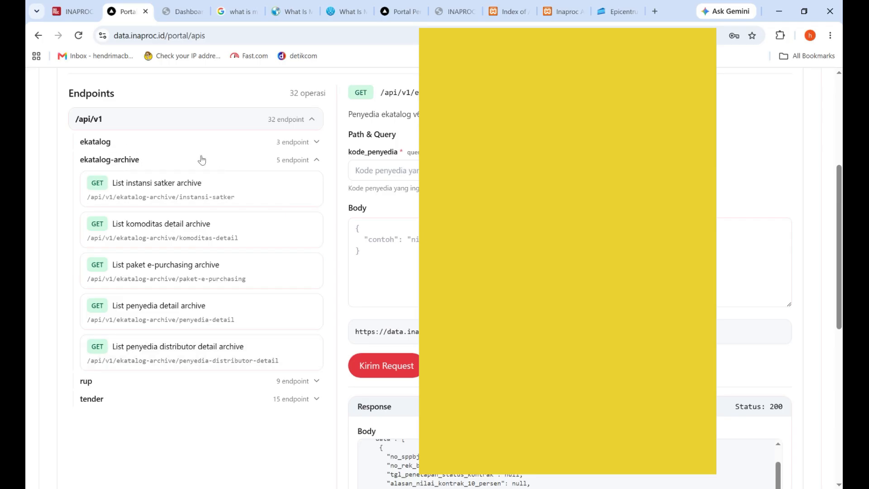
scroll(340, 221, "up", 5)
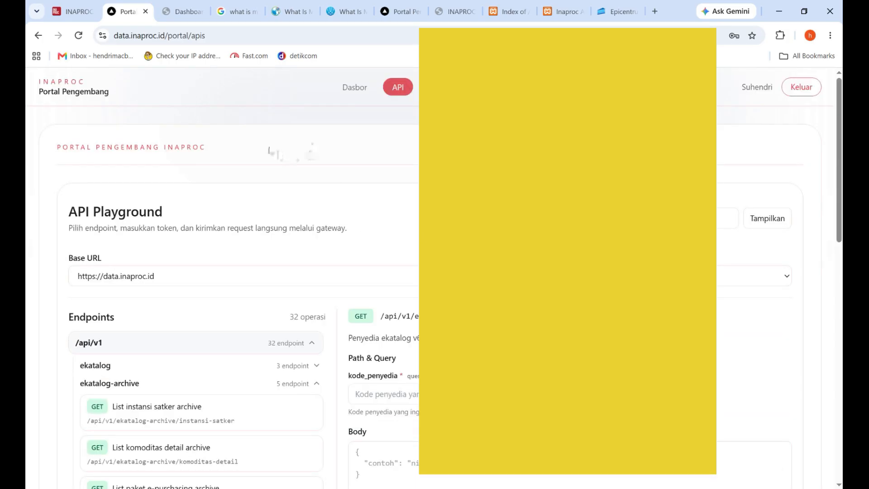
- Glance back at the TA 2025 dashboard, then select the List paket e-purchasing archive endpoint in the API Playground
left_click(181, 11)
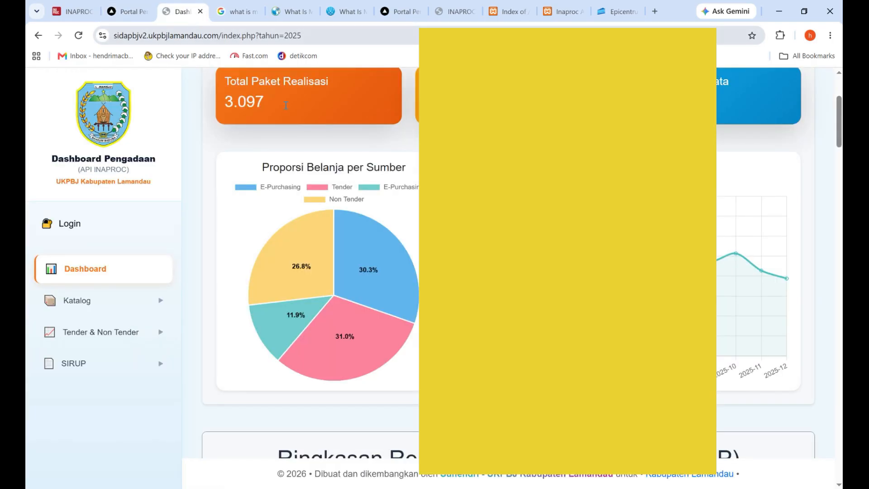
left_click(128, 11)
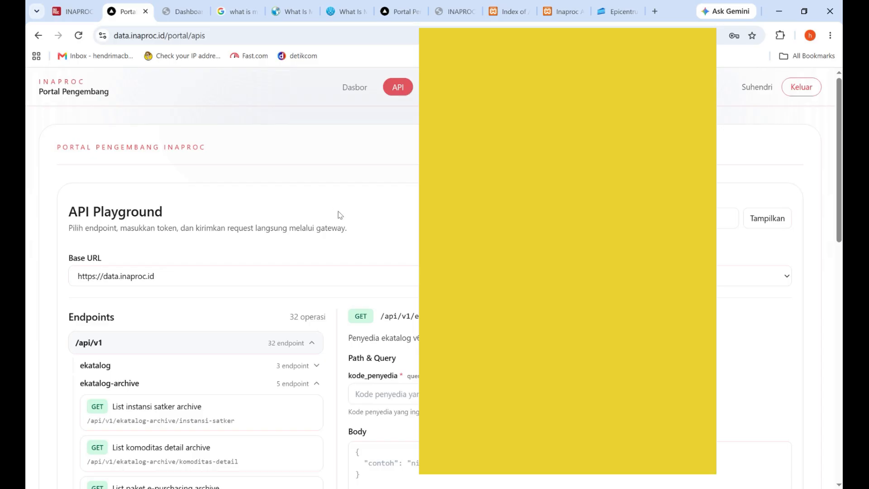
scroll(413, 229, "down", 3)
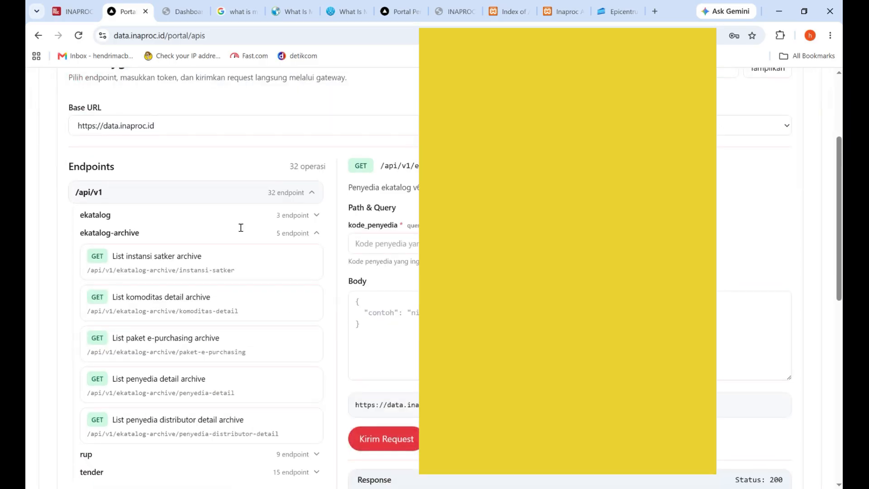
scroll(241, 227, "down", 2)
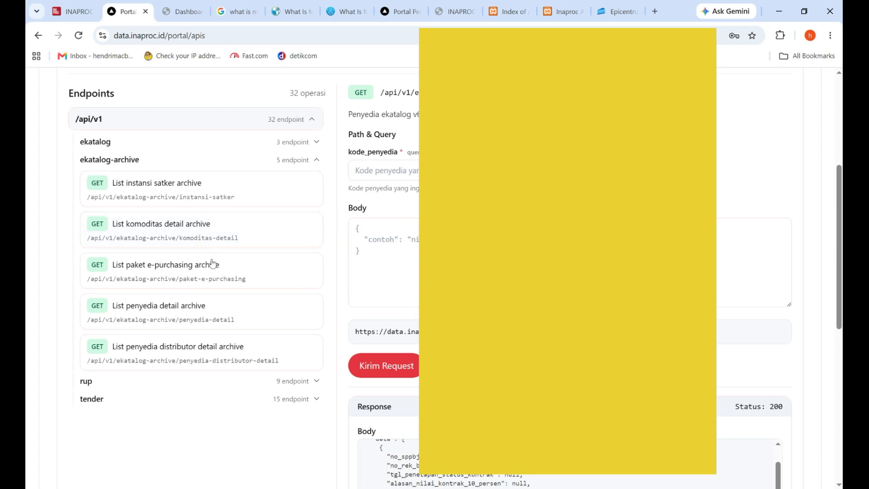
left_click(186, 271)
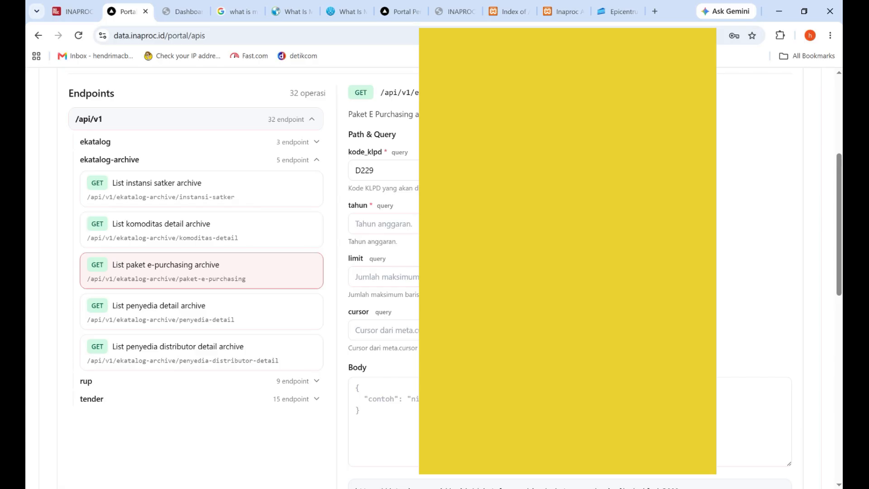
- Focus the archive endpoint's cursor query parameter, try sending the request and look over the JSON response area
left_click(376, 335)
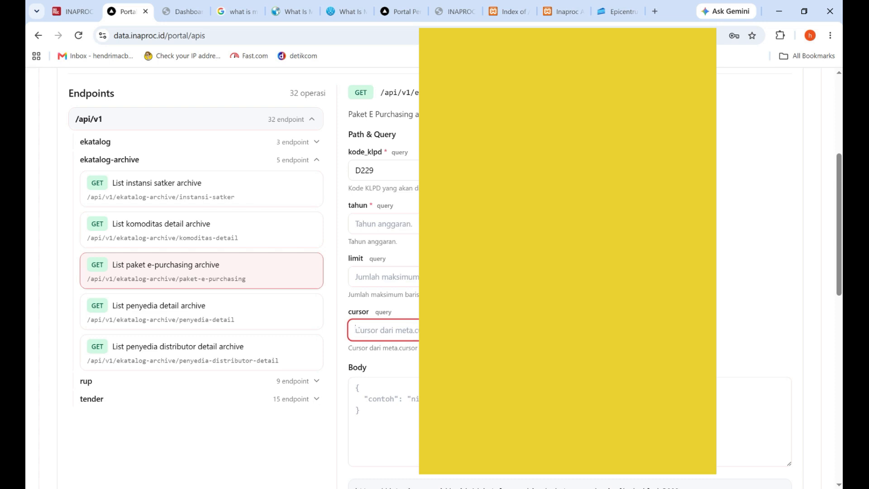
scroll(204, 272, "down", 8)
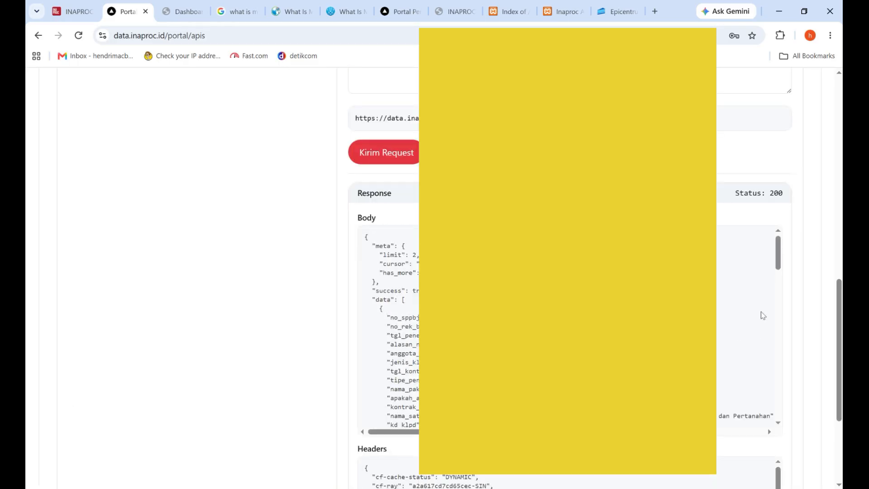
scroll(831, 285, "up", 6)
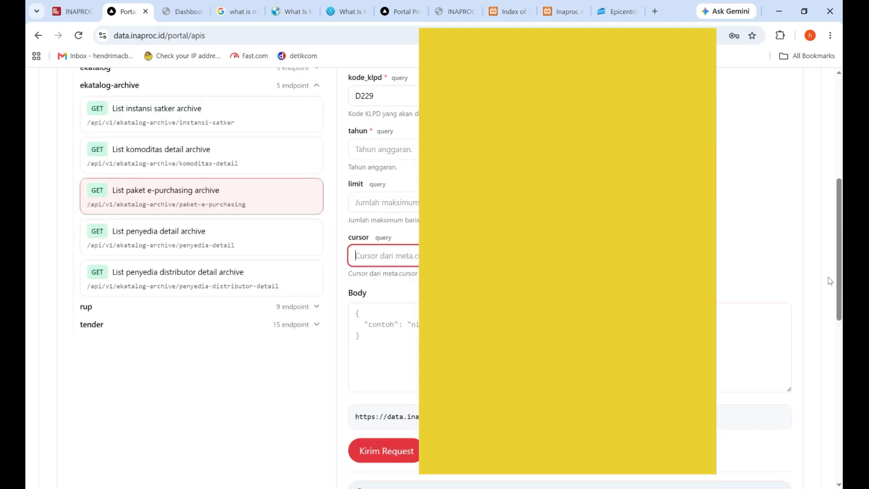
scroll(822, 281, "down", 3)
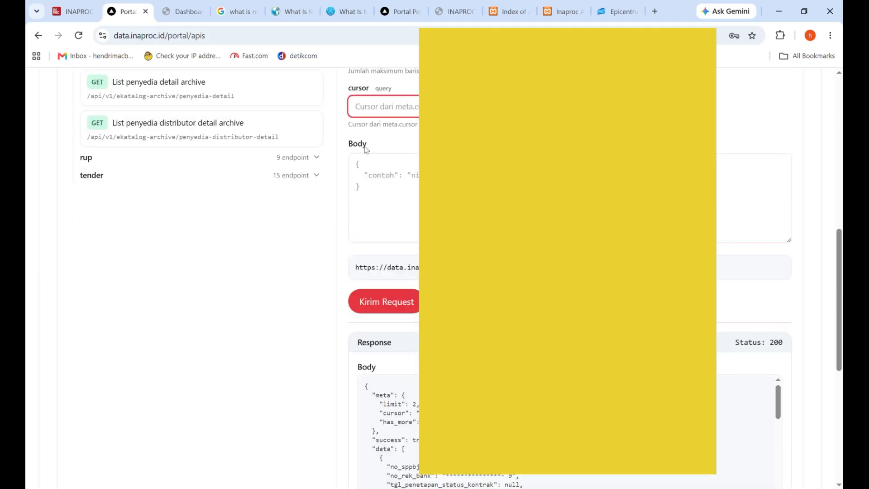
left_click(394, 302)
scroll(791, 295, "down", 3)
scroll(389, 274, "down", 2)
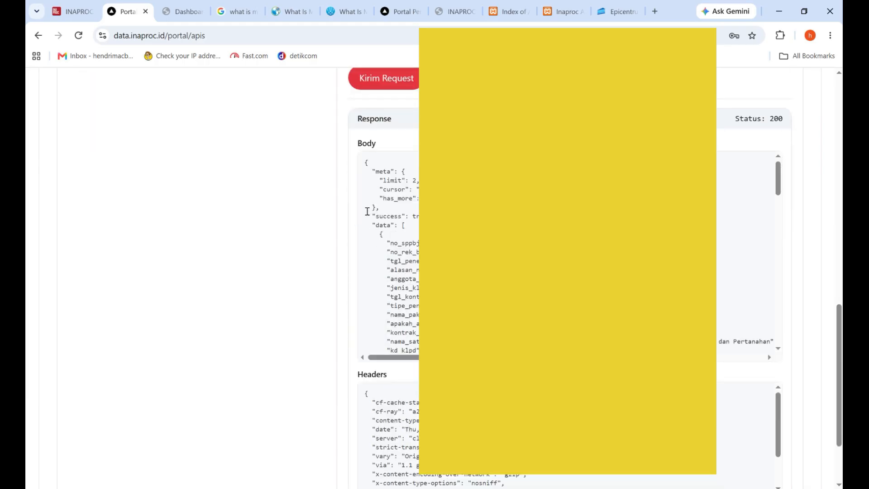
- Highlight the opening lines of the JSON response body and switch to the JSON notes in Notepad++
left_click_drag(357, 159, 423, 253)
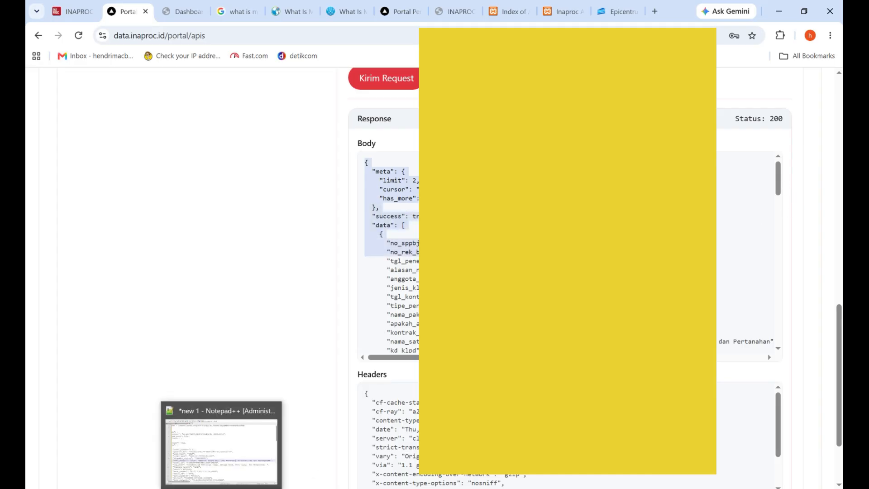
left_click(222, 448)
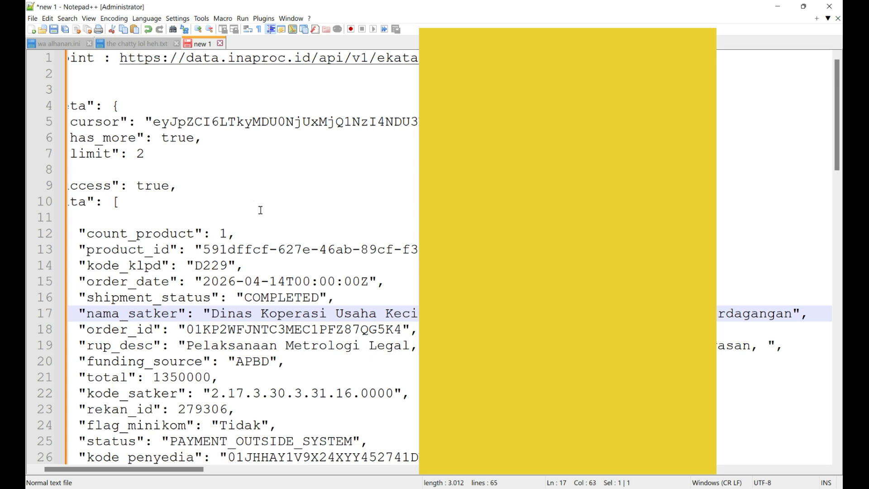
- Glance at rup_penyedia1308206.json in VS Code, return to the Notepad++ notes and look through the first e-purchasing record
left_click(253, 486)
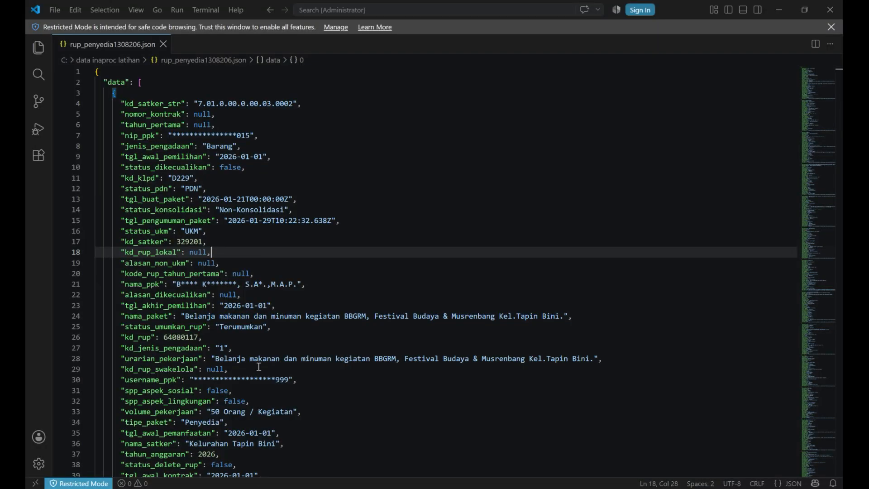
left_click(777, 11)
left_click(262, 201)
scroll(262, 201, "down", 7)
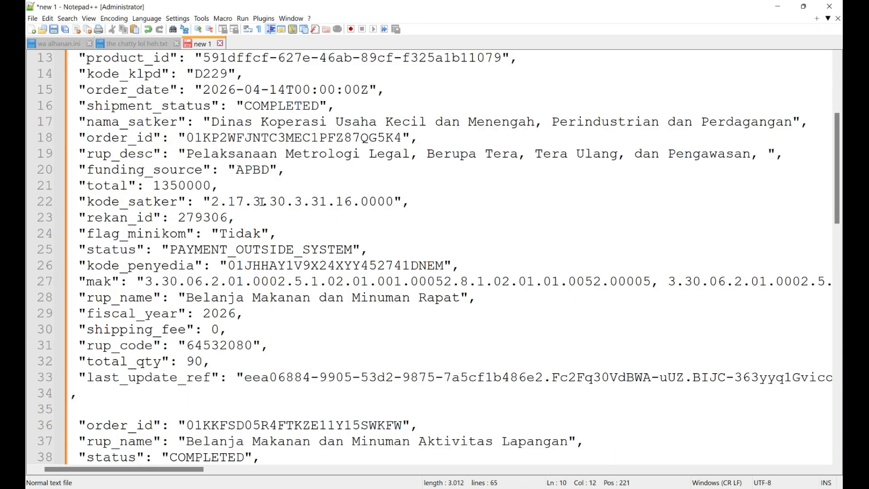
scroll(262, 201, "up", 5)
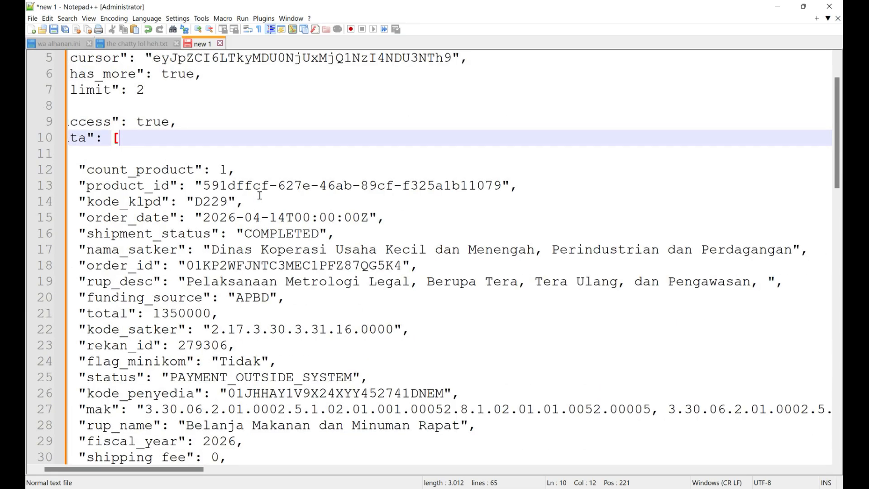
scroll(258, 201, "down", 5)
scroll(153, 261, "up", 1)
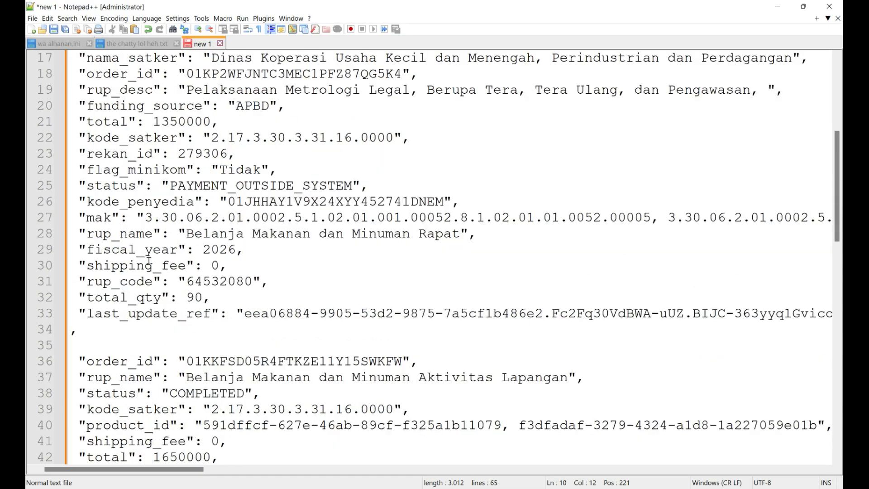
- Highlight the sample JSON response from its opening brace through the end of the first data record
left_click_drag(79, 334, 50, 122)
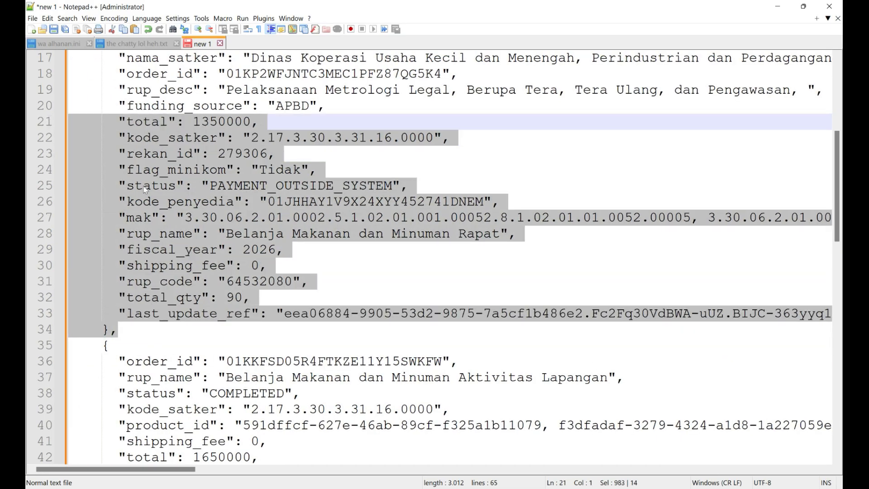
scroll(141, 192, "up", 5)
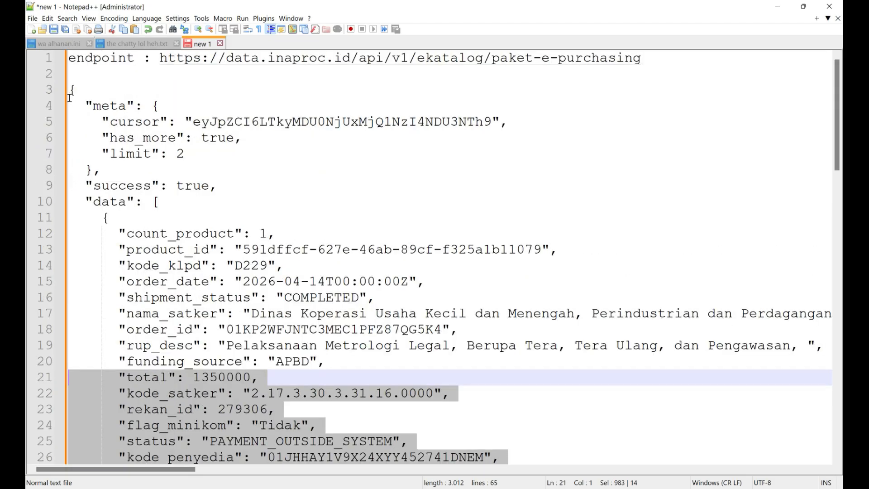
left_click(70, 90, "shift")
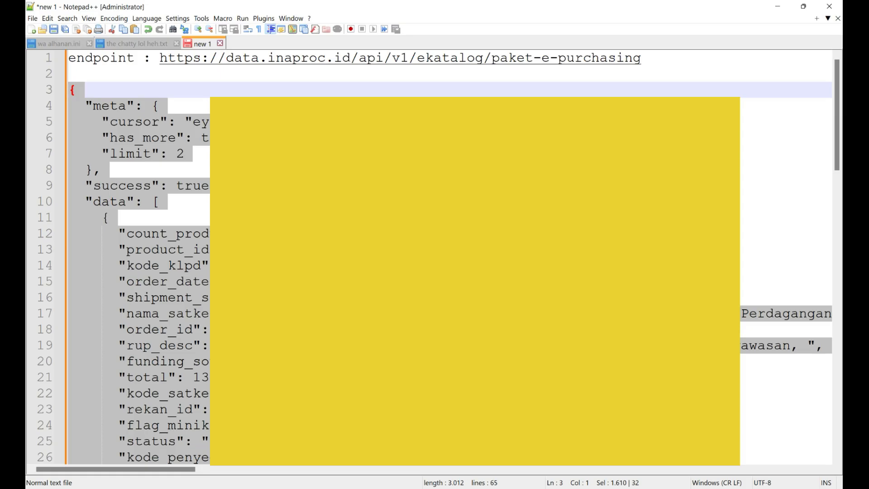
- Point out the opening brace of the first data record and highlight its funding_source field
left_click(110, 218)
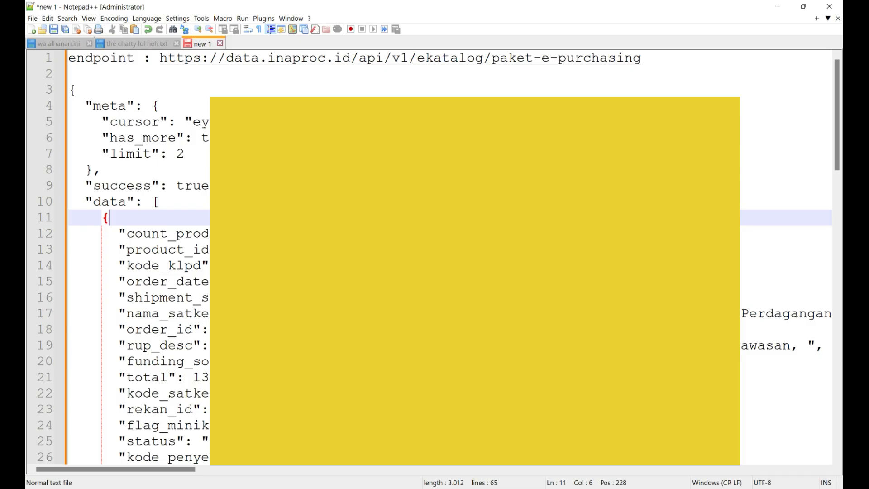
scroll(150, 318, "down", 1)
left_click_drag(110, 299, 230, 297)
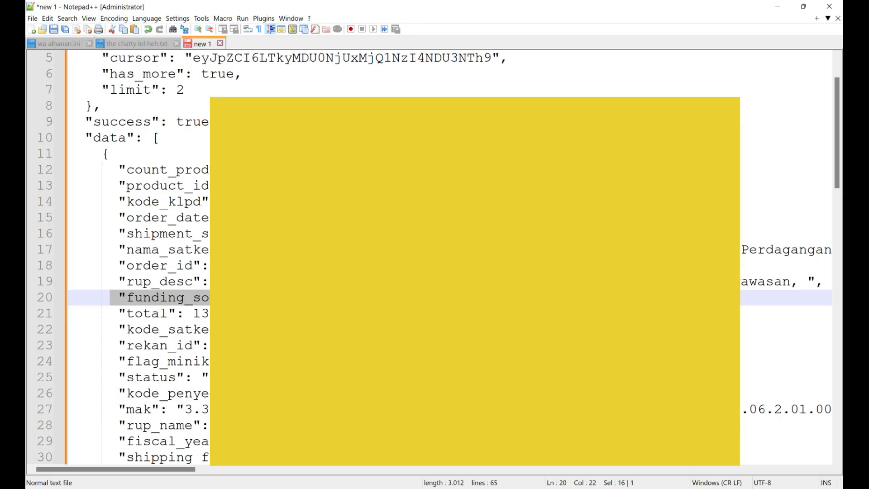
- Switch to the Inaproc developer portal in Chrome, open its Token page and look over the API token request form
mouse_move(236, 487)
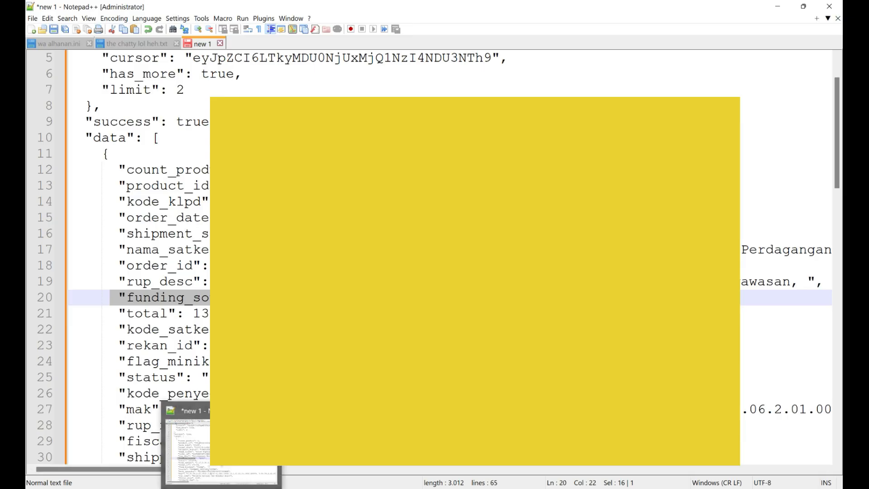
left_click(189, 406)
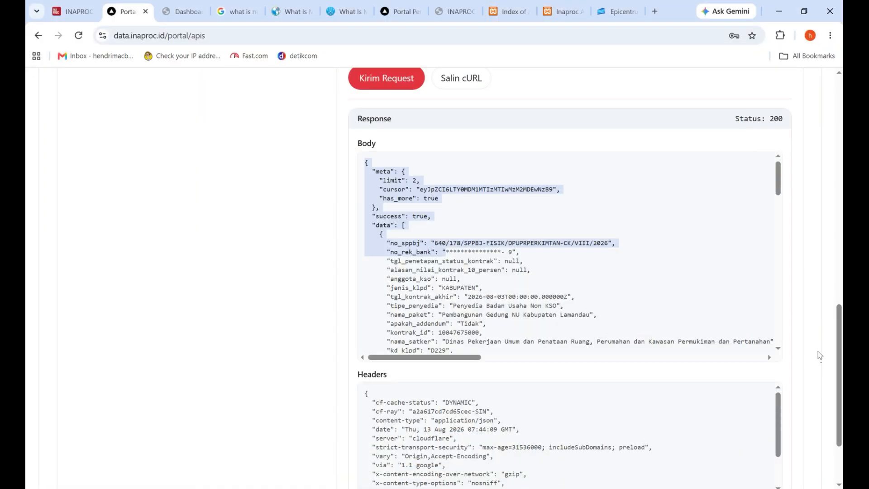
scroll(820, 354, "up", 15)
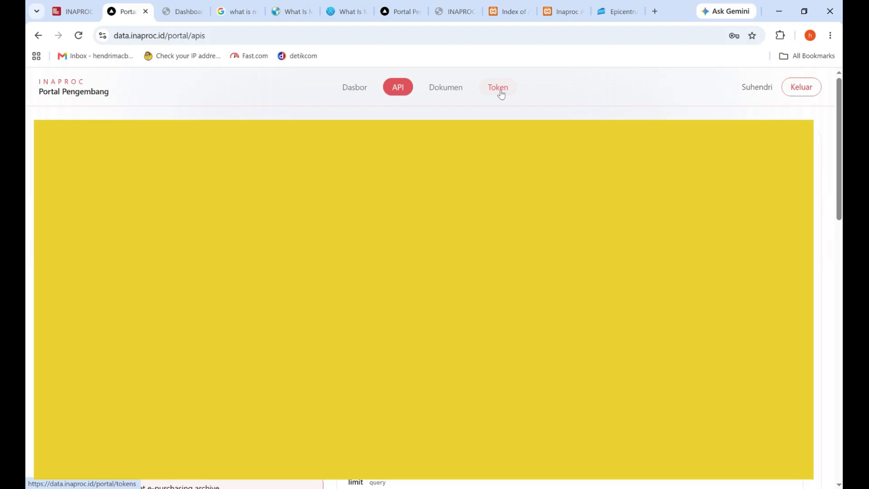
left_click(501, 94)
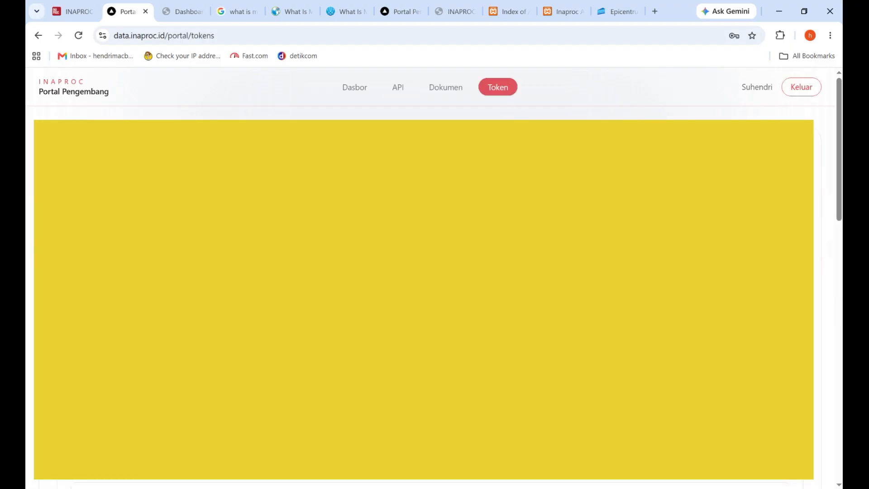
scroll(435, 91, "down", 10)
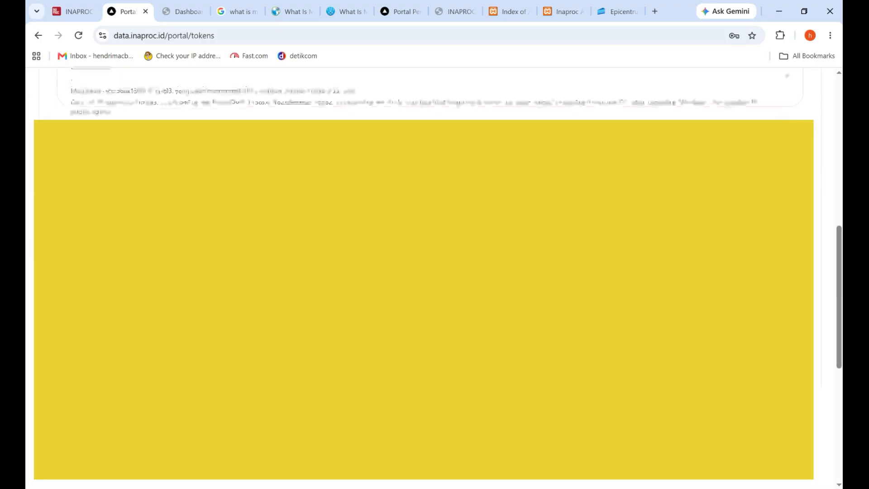
scroll(434, 227, "down", 1)
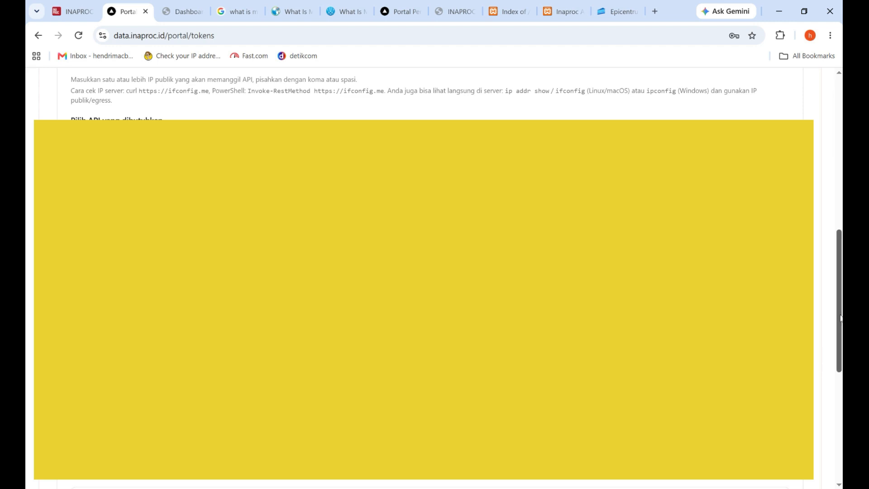
scroll(834, 271, "up", 3)
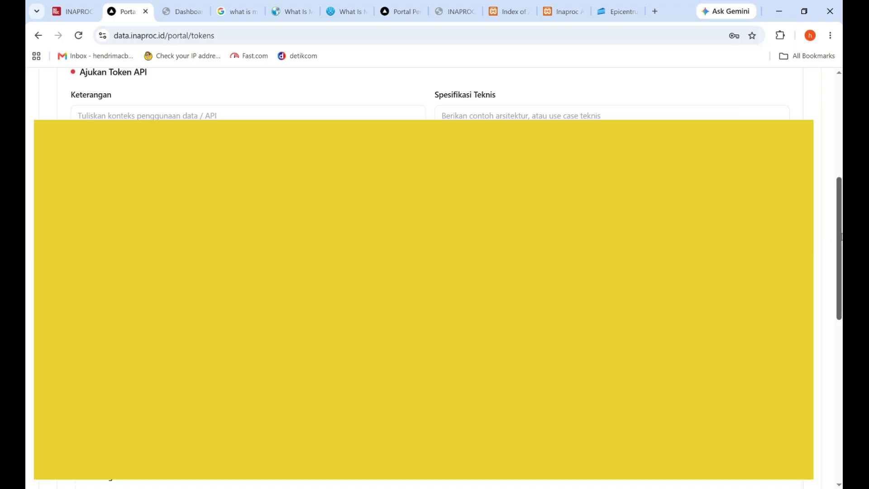
scroll(834, 136, "up", 5)
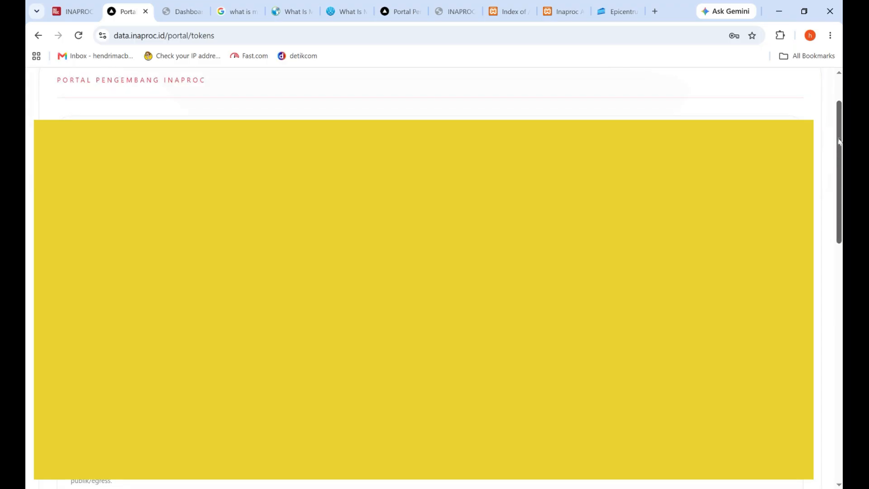
left_click_drag(836, 117, 837, 85)
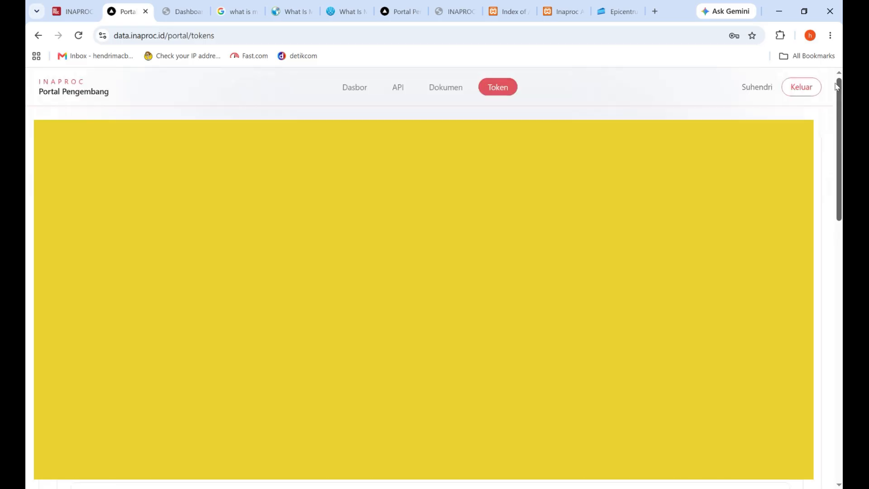
- Open the portal's Dasbor page and highlight the rate limit and quota lines under Batas Pemakaian
left_click(355, 93)
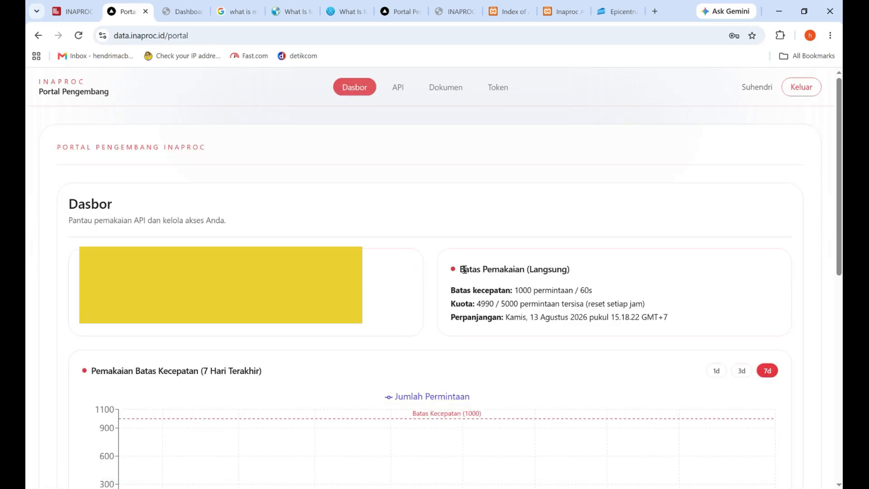
left_click_drag(464, 270, 470, 269)
left_click_drag(516, 290, 602, 289)
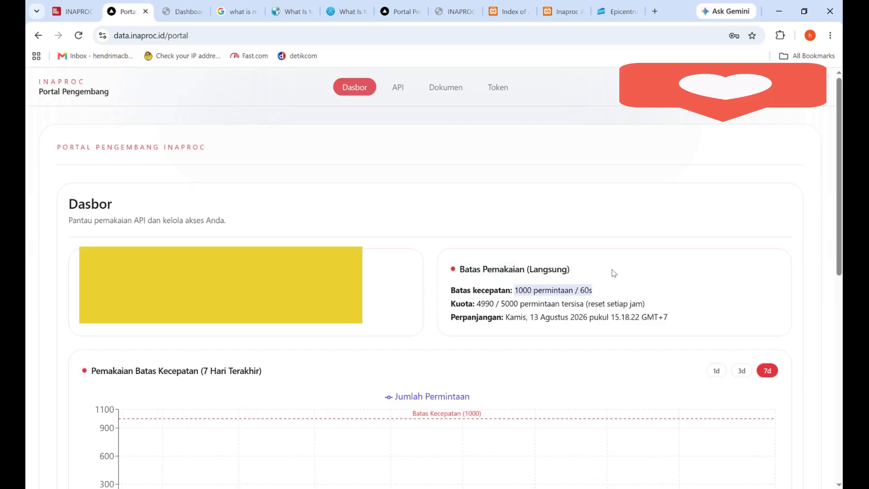
double_click(461, 306)
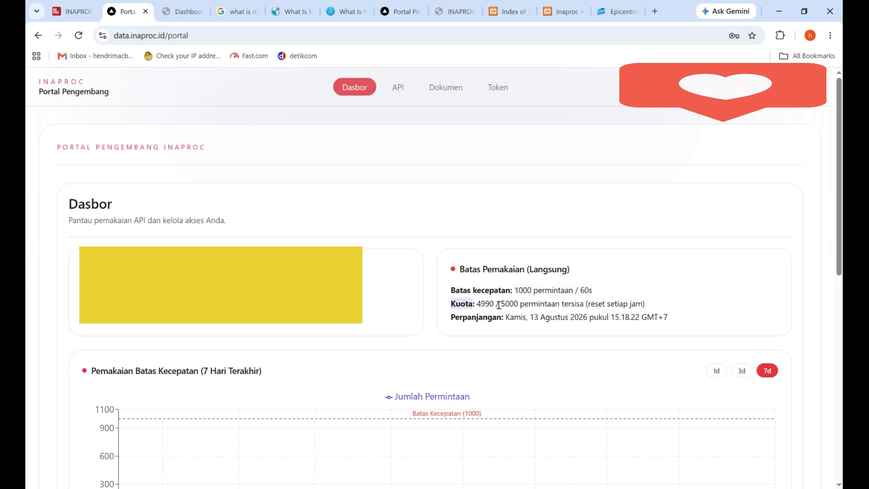
left_click_drag(531, 305, 650, 308)
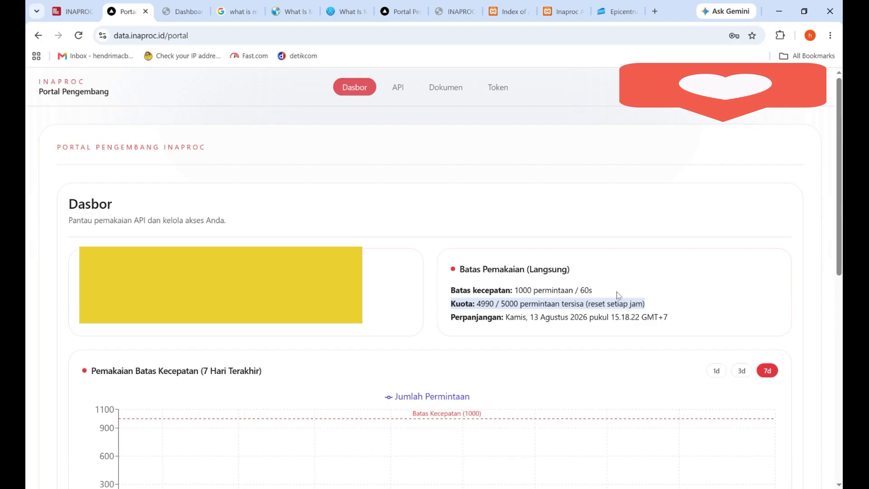
left_click(511, 305)
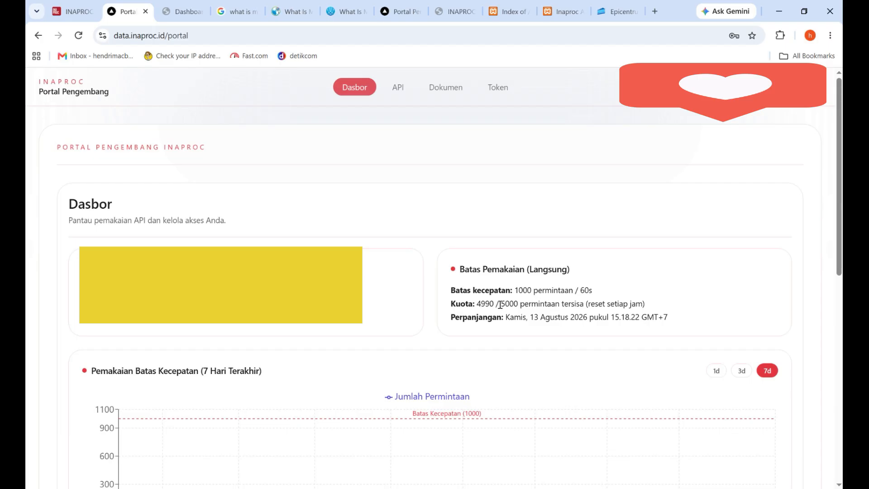
left_click_drag(499, 304, 585, 304)
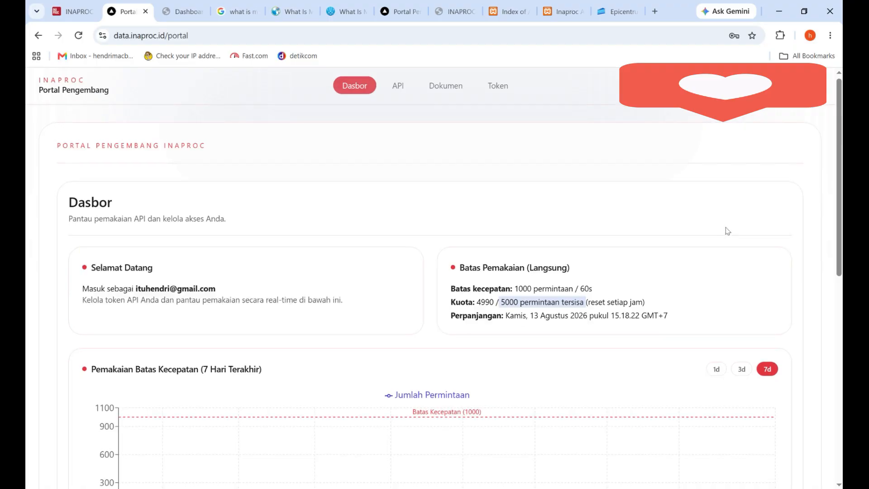
- Examine the 7-day rate-limit usage and quota consumption charts, and clear the text highlight on the Dasbor page
scroll(726, 227, "down", 5)
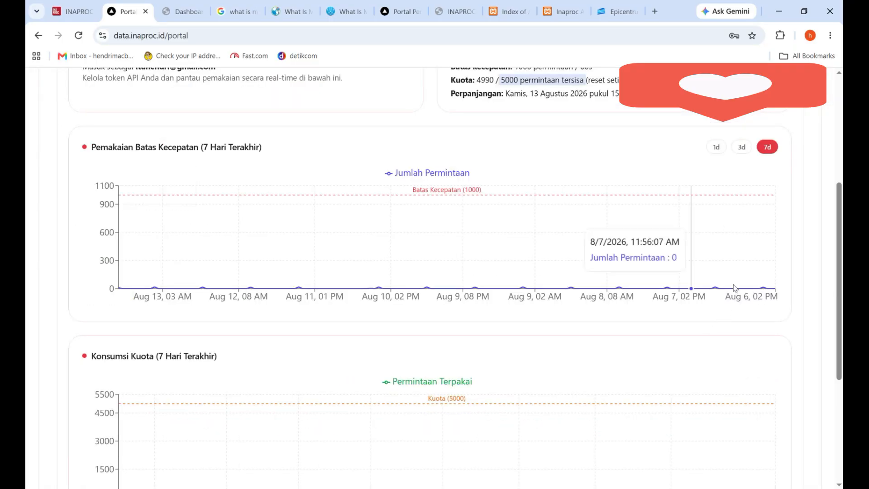
scroll(734, 288, "down", 5)
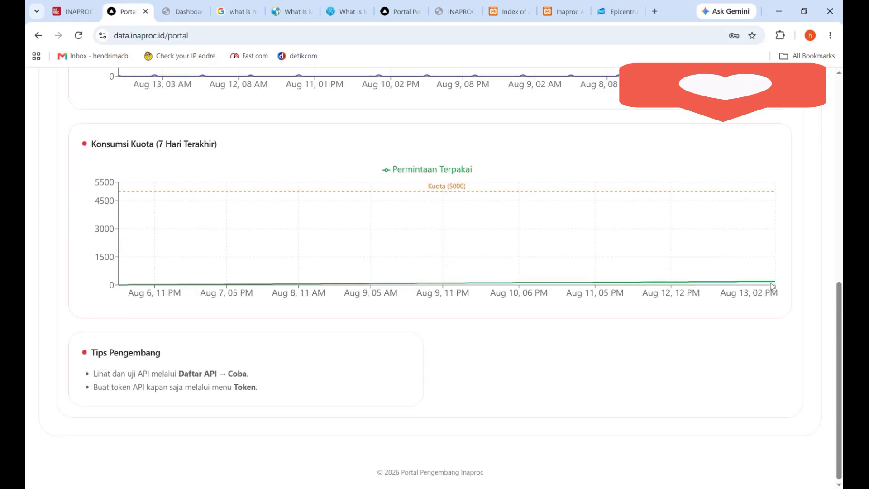
mouse_move(772, 284)
scroll(812, 350, "up", 10)
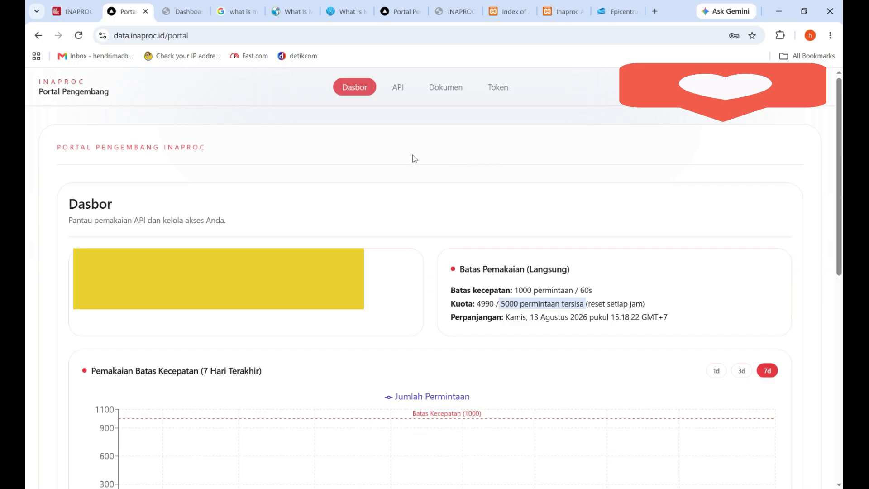
left_click(548, 242)
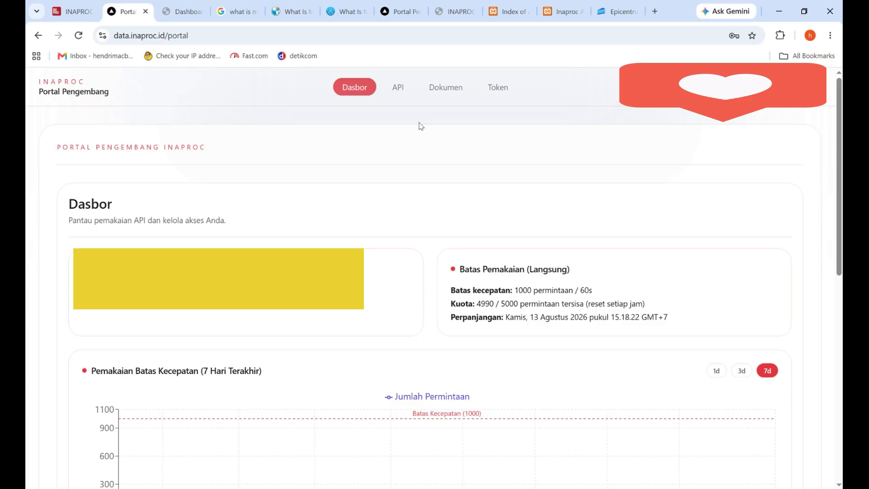
- Return to the API Playground and highlight the Endpoints heading together with its operation count
left_click(397, 89)
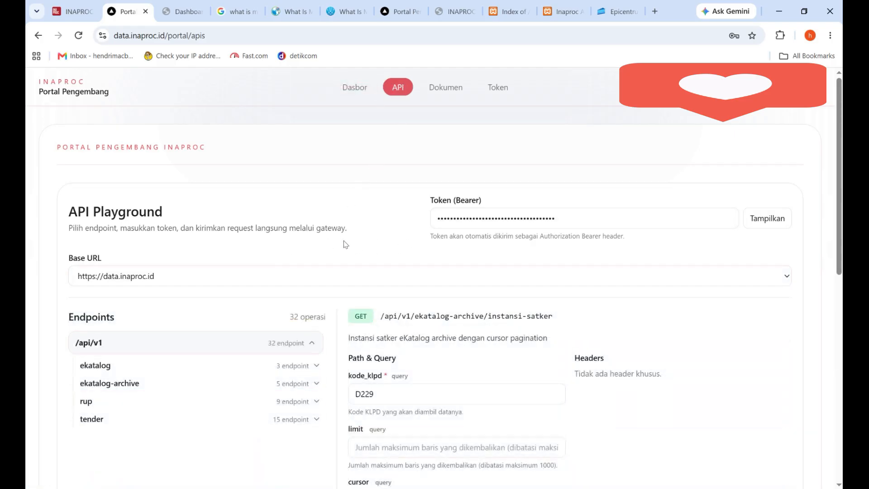
scroll(345, 250, "down", 2)
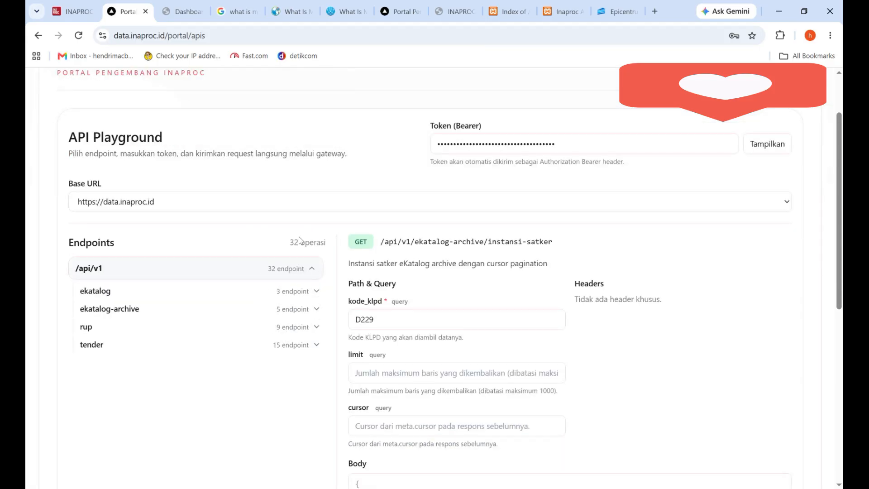
left_click(70, 244)
left_click_drag(226, 245, 329, 249)
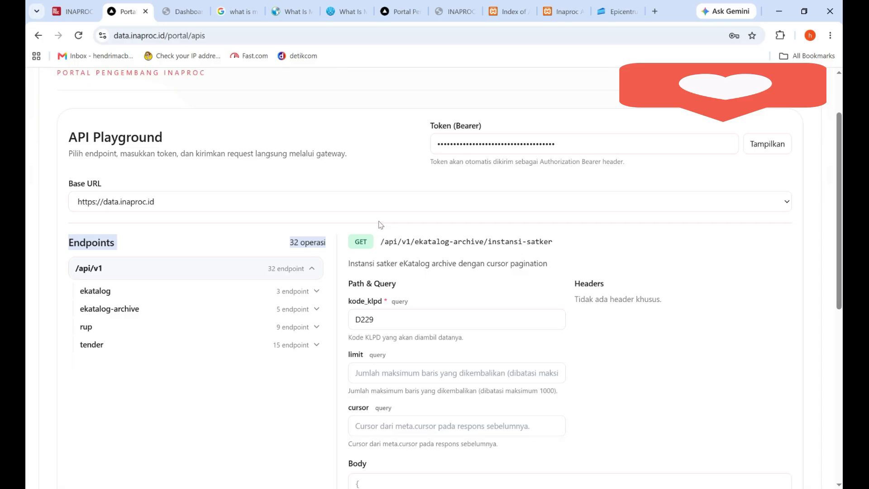
- Glance at the TA 2025 dashboard, go to the local API_Fetcher_JSON_Viewer index and open tariksemua.php in a new tab
left_click(179, 16)
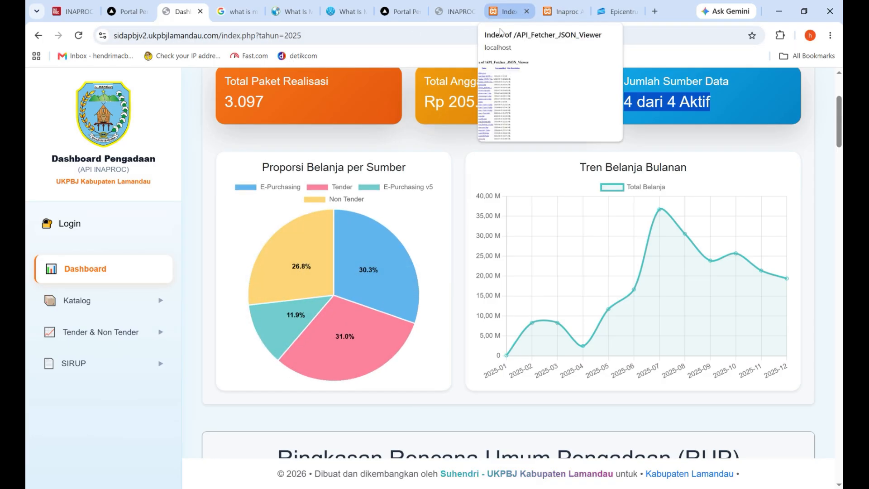
left_click(503, 11)
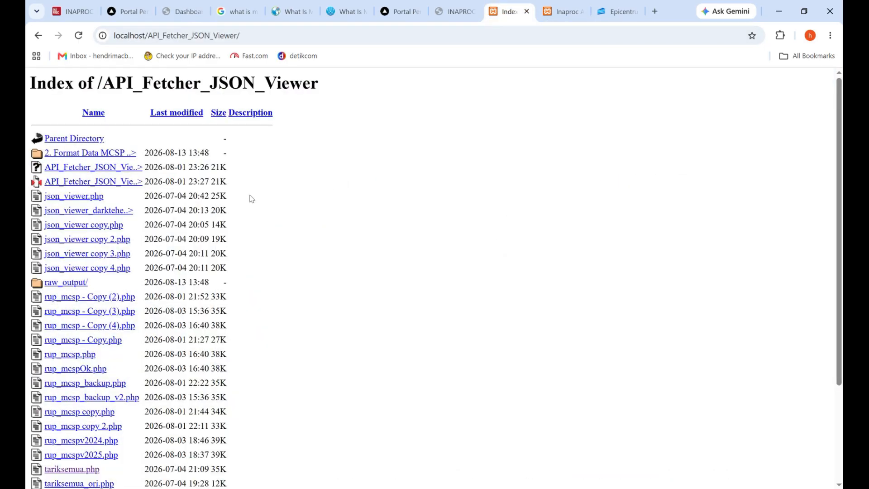
scroll(340, 321, "down", 3)
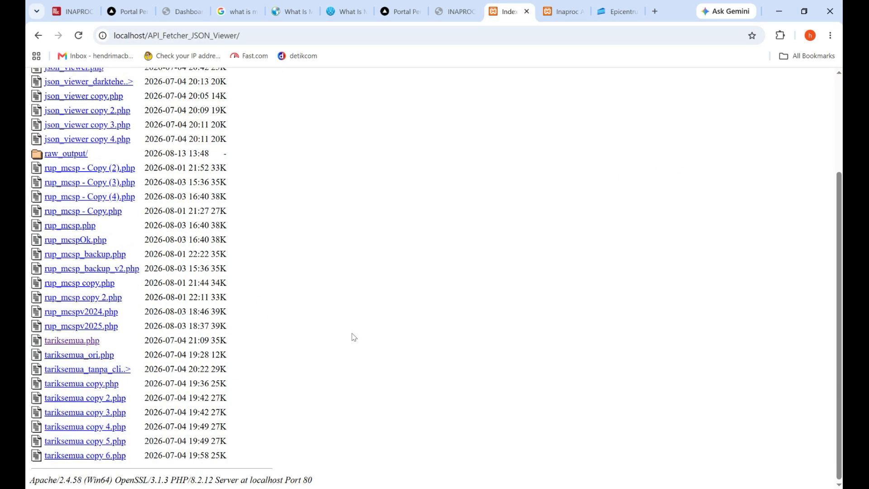
scroll(353, 334, "up", 3)
scroll(354, 329, "down", 3)
middle_click(85, 342)
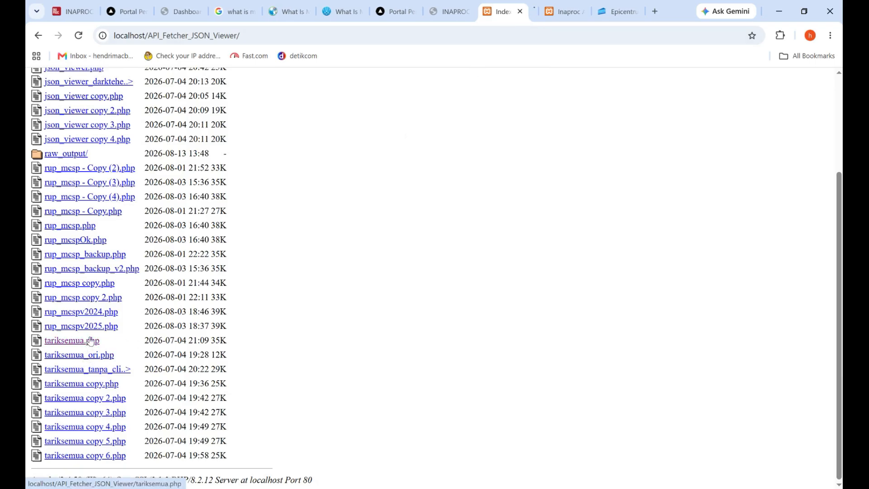
- Switch to the Inaproc API Fetcher v2 page and expand the RUP category to view its endpoints for 2026
left_click(518, 11)
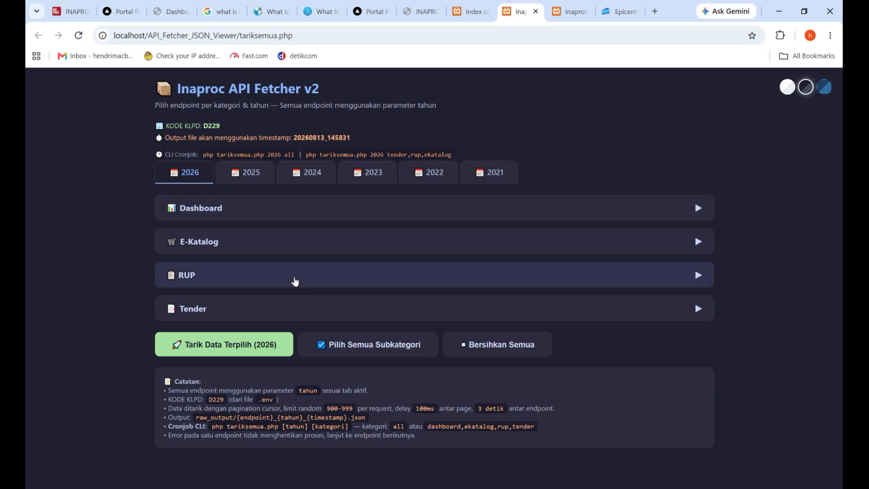
left_click(295, 281)
scroll(136, 260, "down", 2)
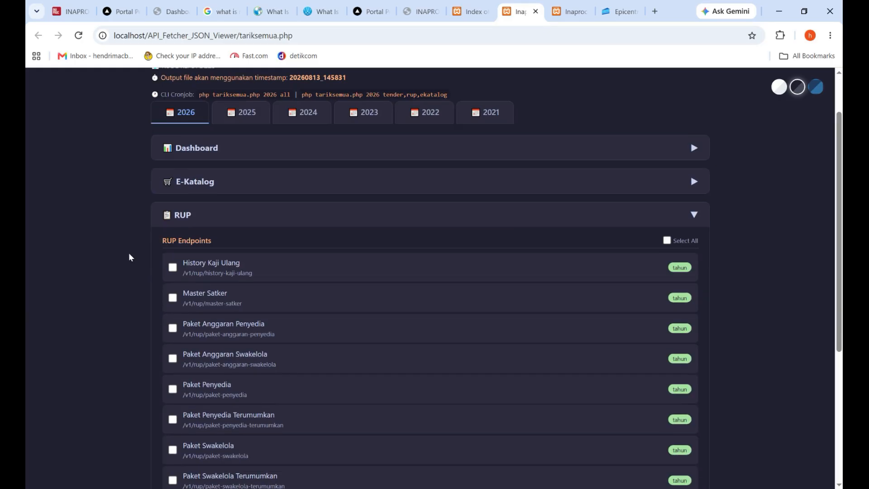
scroll(145, 265, "down", 2)
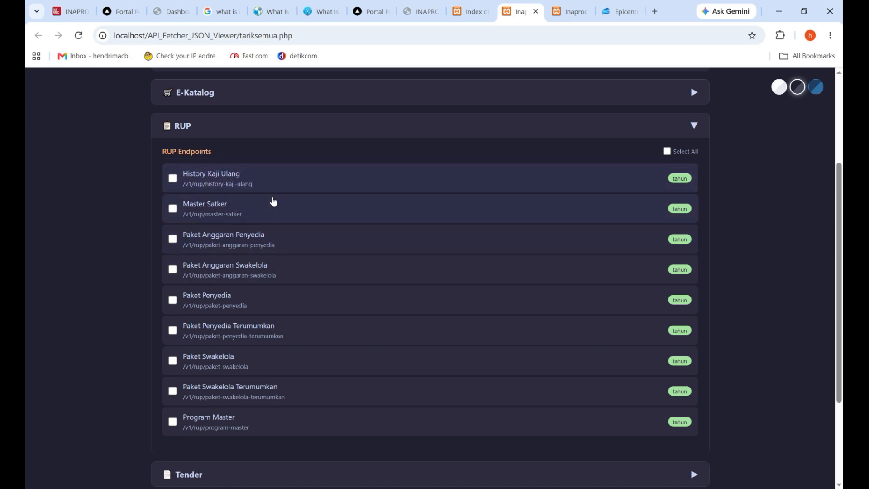
scroll(274, 202, "up", 2)
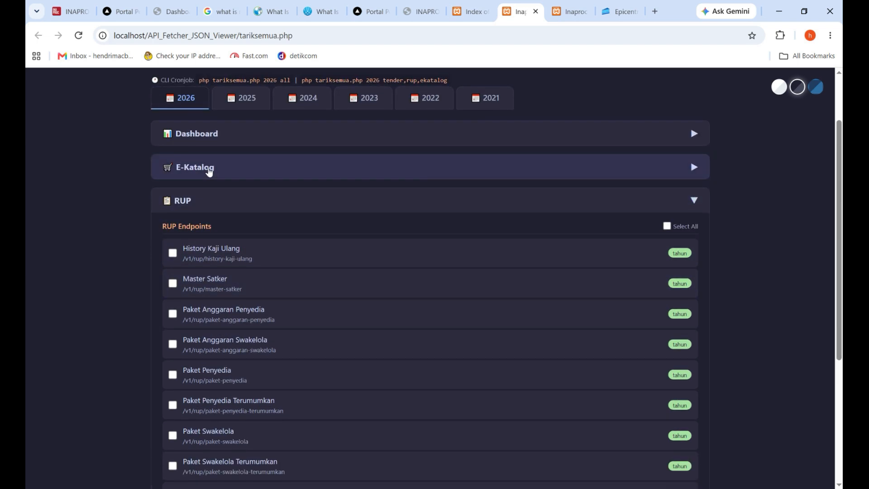
- Expand the E-Katalog category and select the Penyedia Detail endpoint under E-Katalog V6
left_click(209, 169)
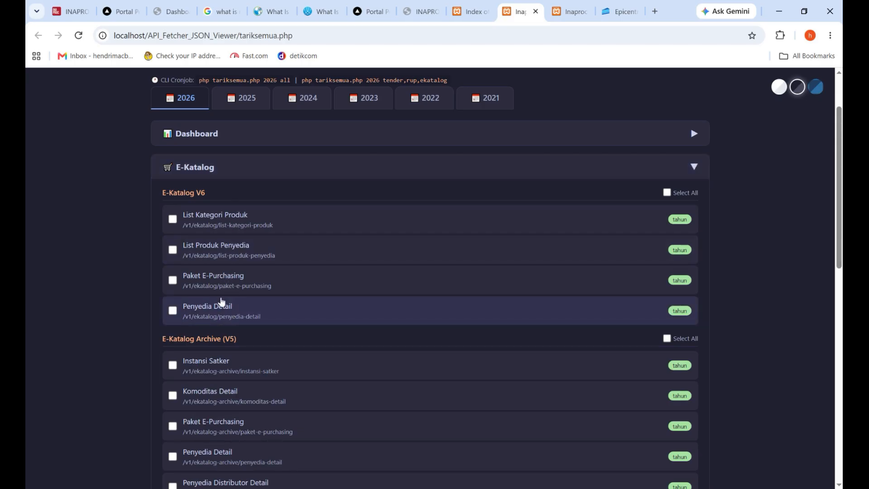
left_click(173, 313)
left_click(174, 312)
left_click(174, 312)
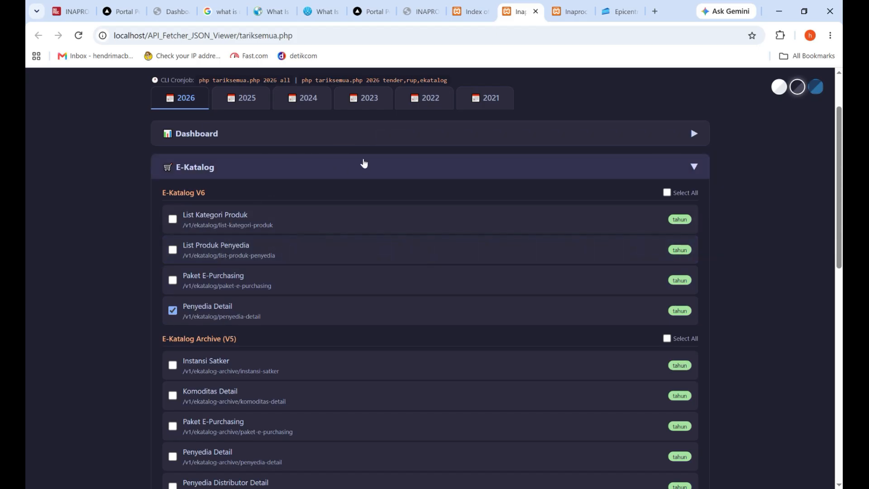
scroll(364, 156, "up", 2)
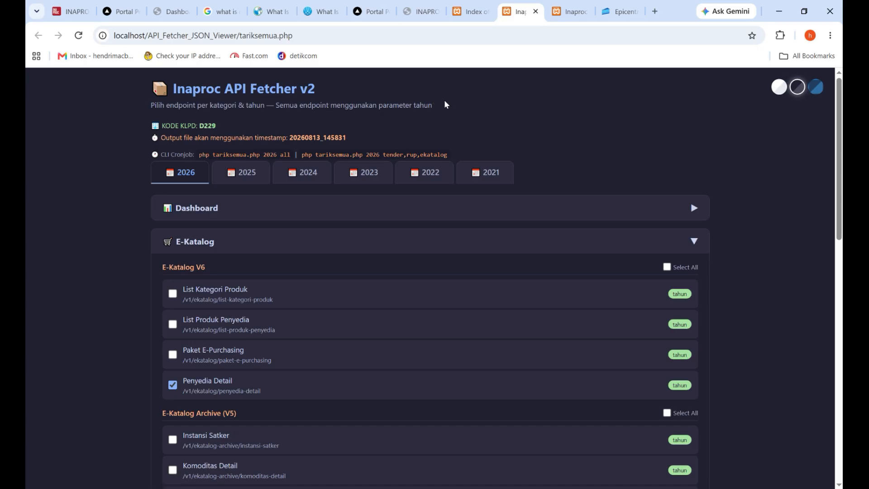
- Return to the API_Fetcher_JSON_Viewer index and open json_viewer.php in a new tab
left_click(470, 12)
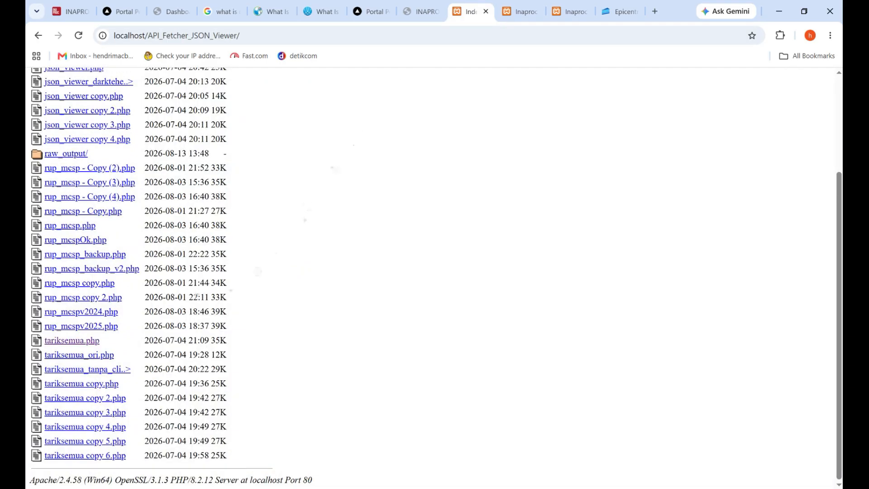
scroll(165, 263, "up", 3)
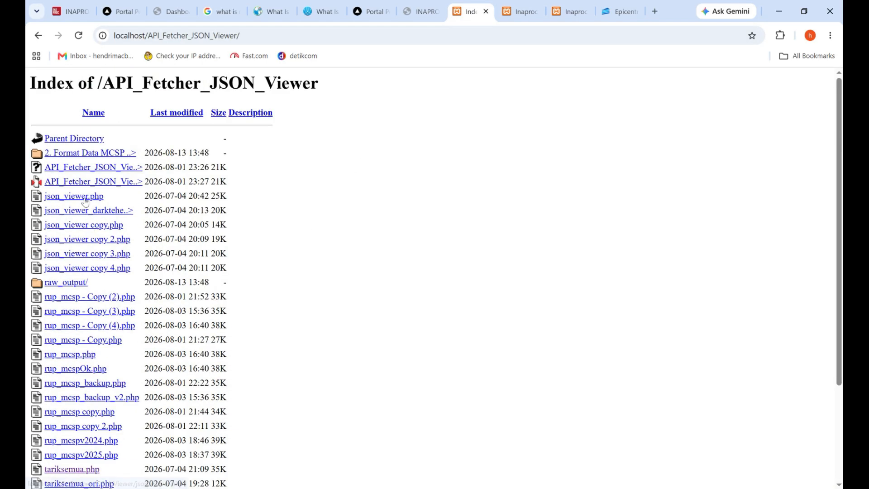
middle_click(85, 198)
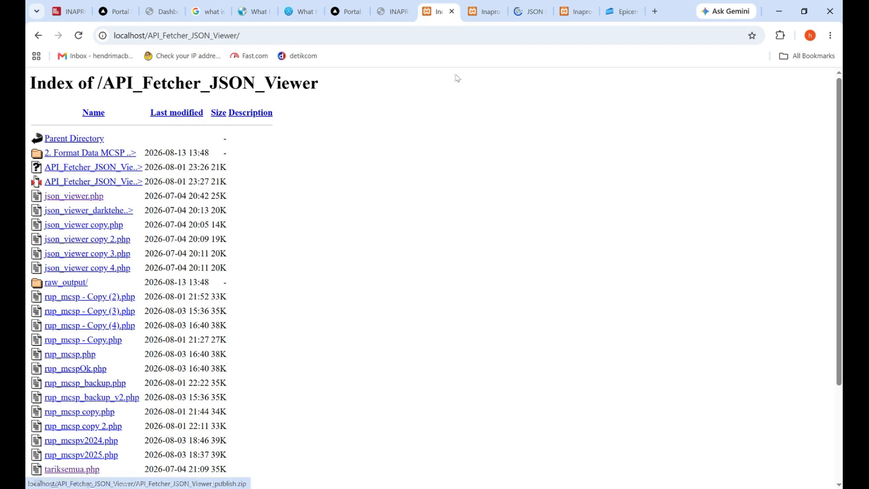
left_click(528, 11)
- Browse the list of available JSON files in the JSON Data Viewer and close it without choosing one
left_click(238, 147)
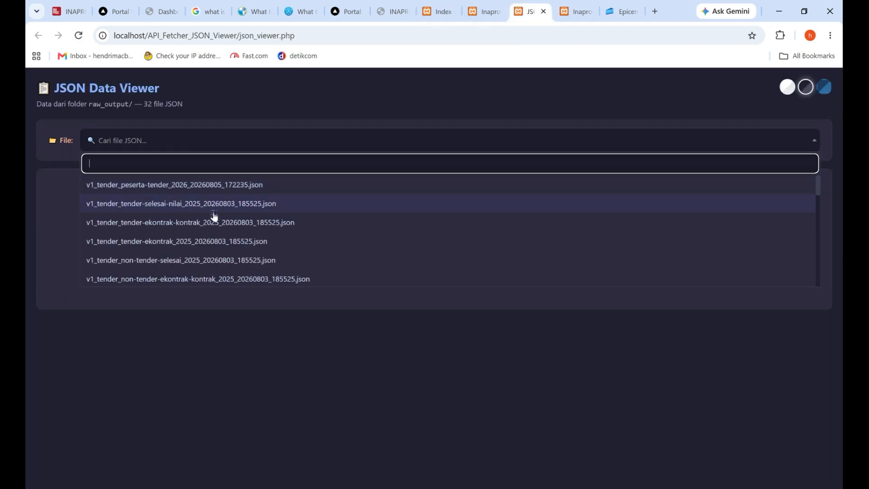
scroll(270, 229, "down", 10)
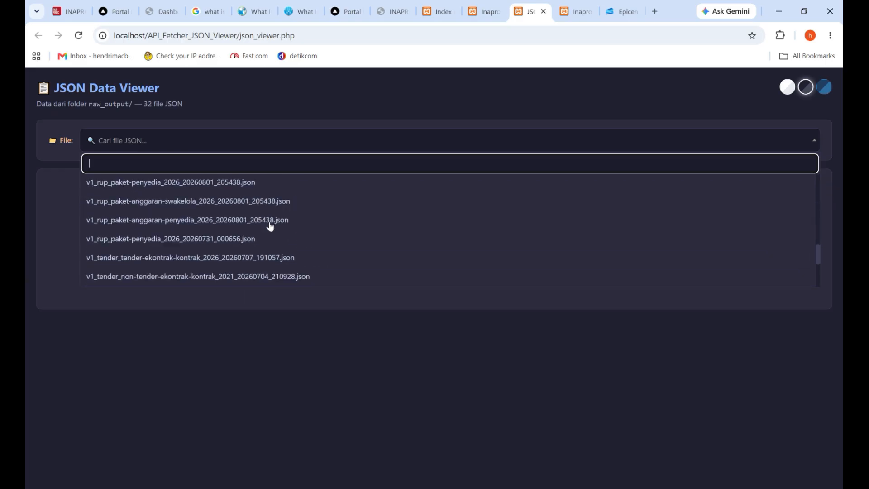
scroll(269, 226, "up", 10)
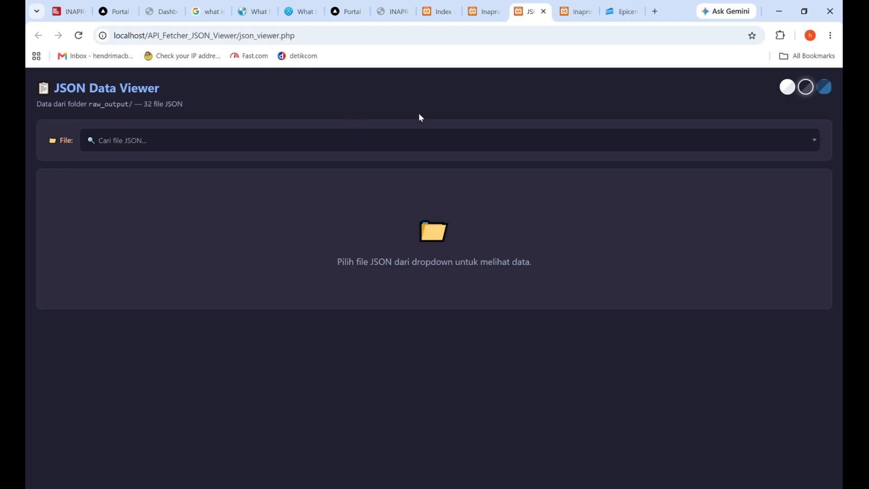
left_click(384, 144)
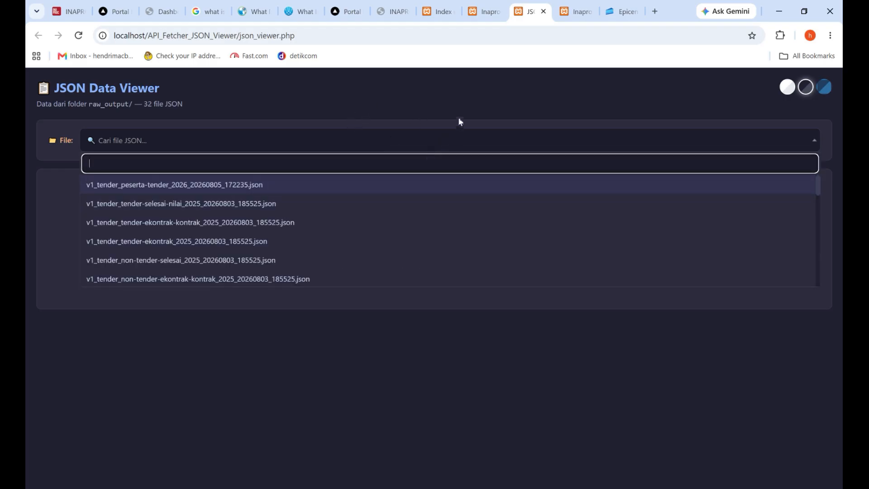
scroll(475, 203, "down", 5)
scroll(475, 203, "up", 5)
left_click(537, 88)
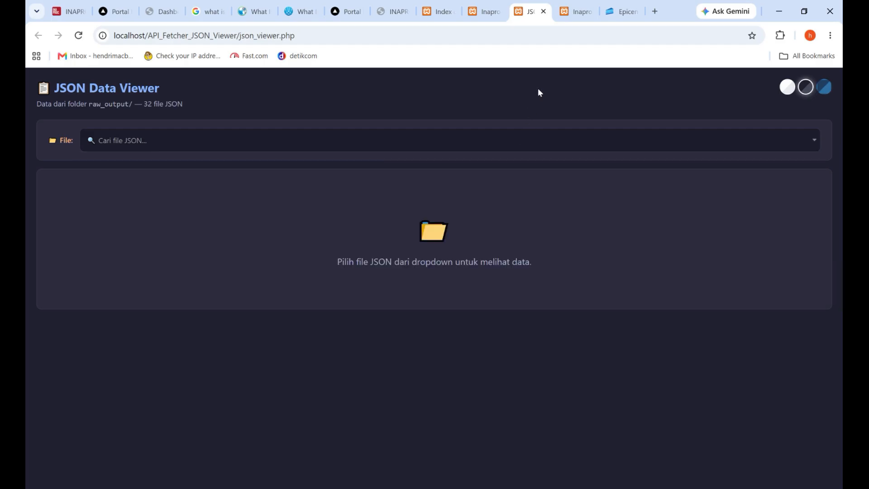
- From the API_Fetcher_JSON_Viewer index, open tariksemua.php and rup_mcsp.php in new tabs and switch to the RUP MCSP page
left_click(446, 20)
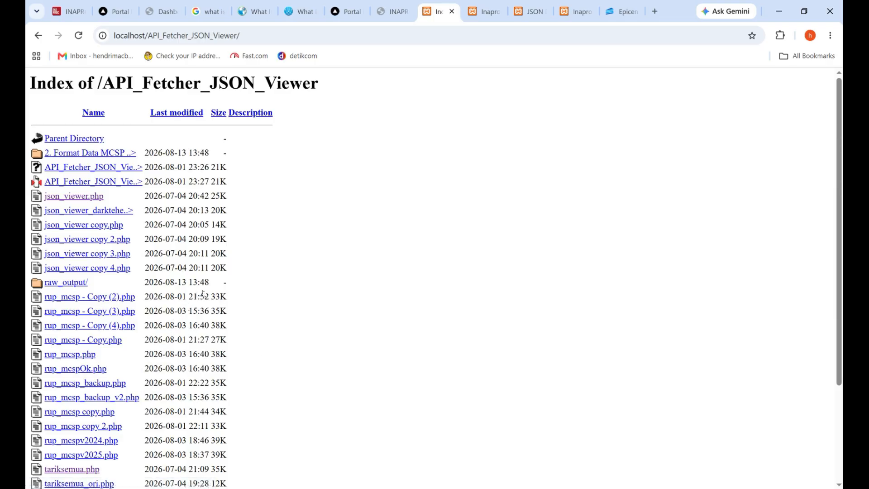
scroll(202, 294, "down", 3)
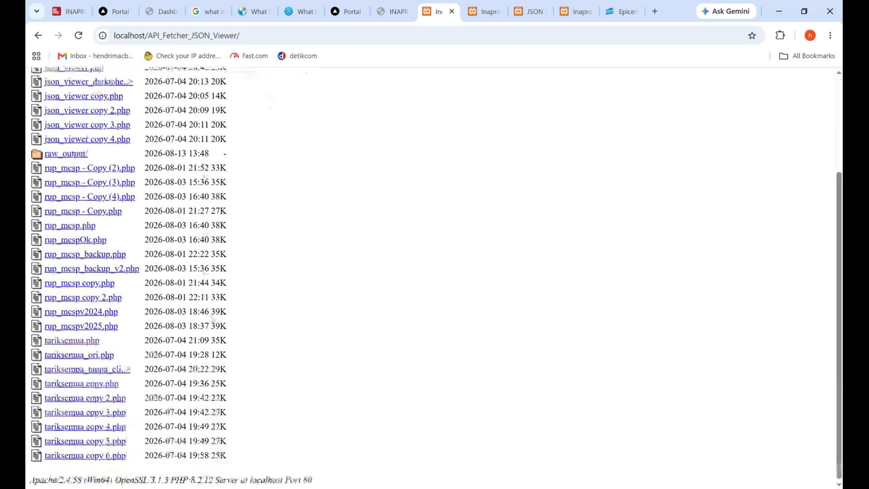
middle_click(86, 347)
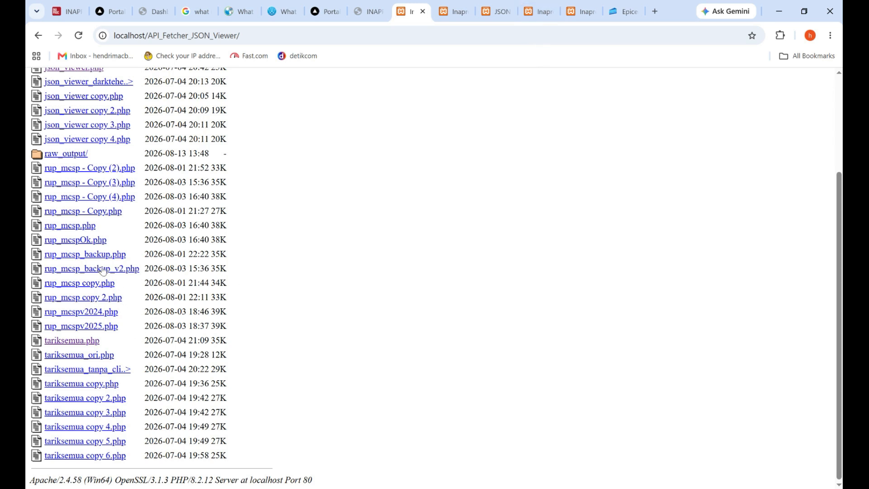
middle_click(86, 225)
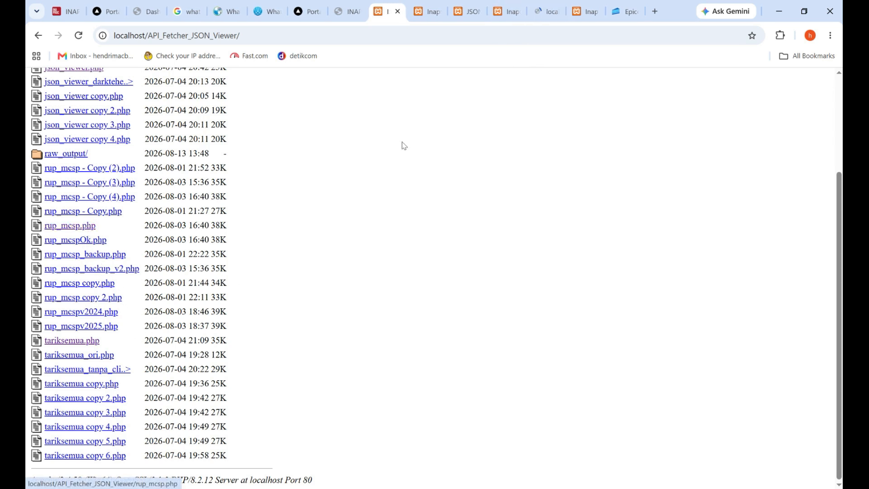
left_click(541, 12)
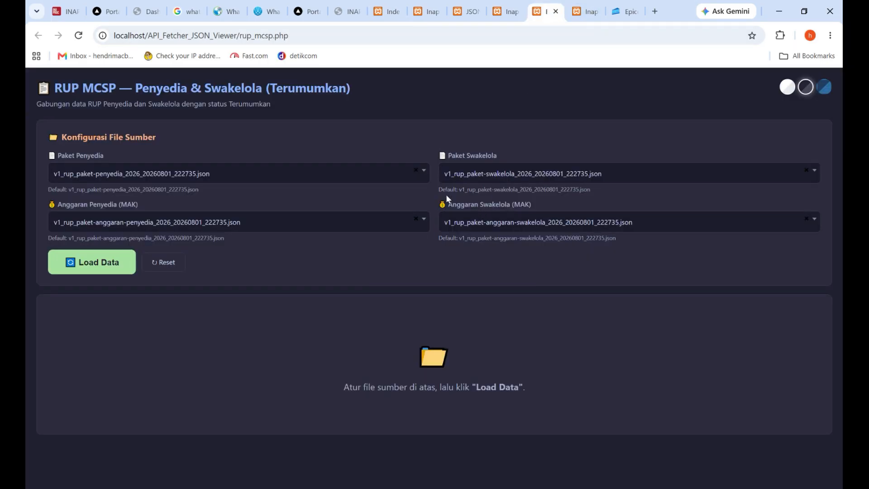
- Load the RUP MCSP data from the four default 2026 source files and look through the package table
left_click(210, 180)
left_click(223, 177)
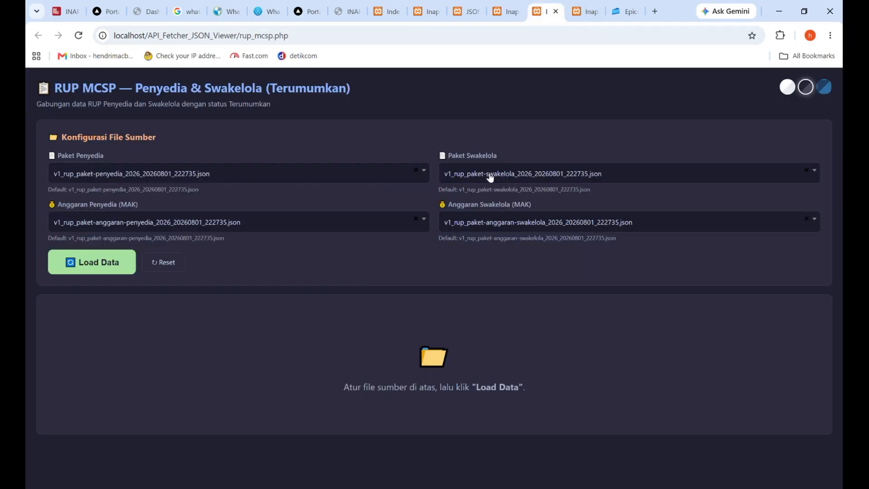
left_click(104, 270)
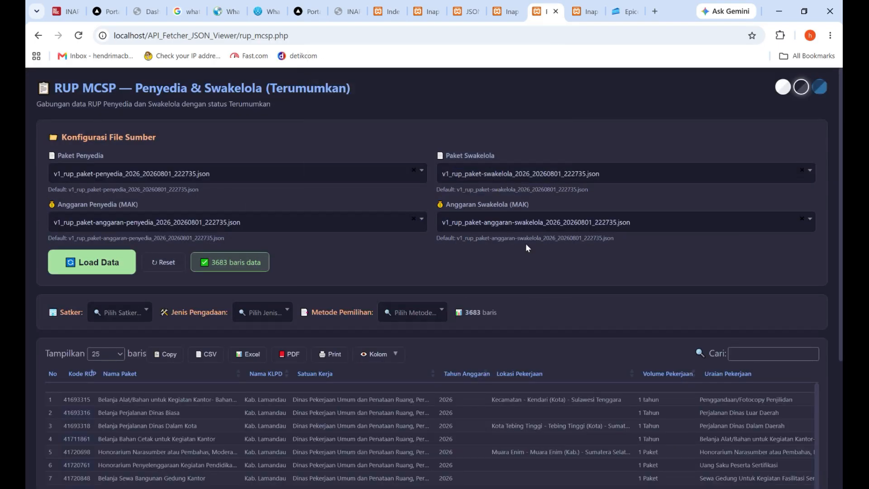
scroll(526, 243, "down", 3)
scroll(531, 244, "down", 2)
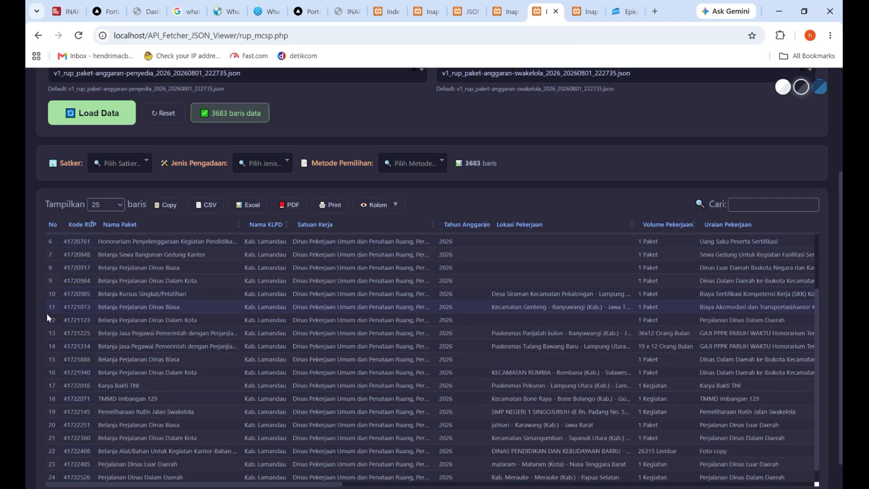
scroll(376, 250, "up", 3)
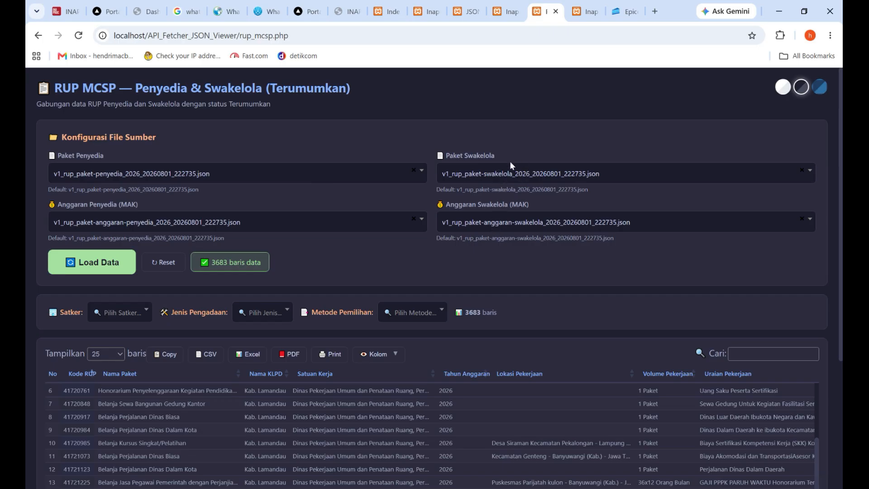
- View the options offered by the Metode Pemilihan and Jenis Pengadaan filters above the package table
scroll(533, 205, "down", 3)
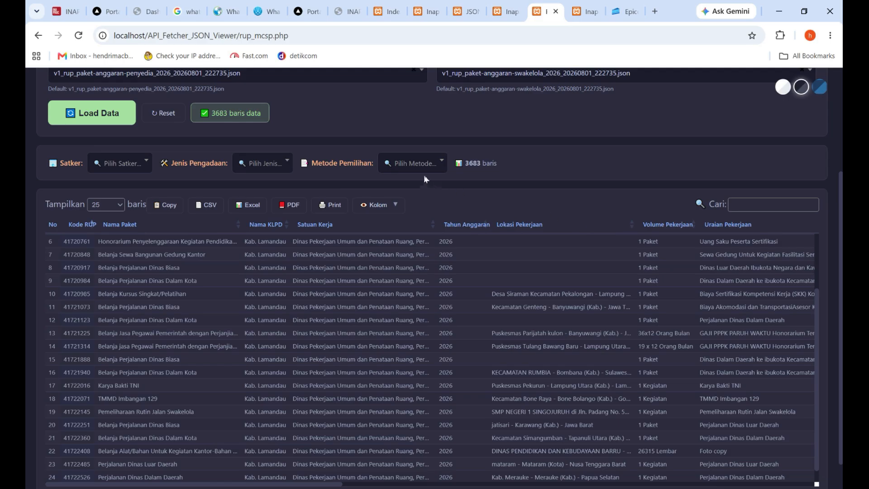
left_click(413, 164)
scroll(415, 260, "down", 1)
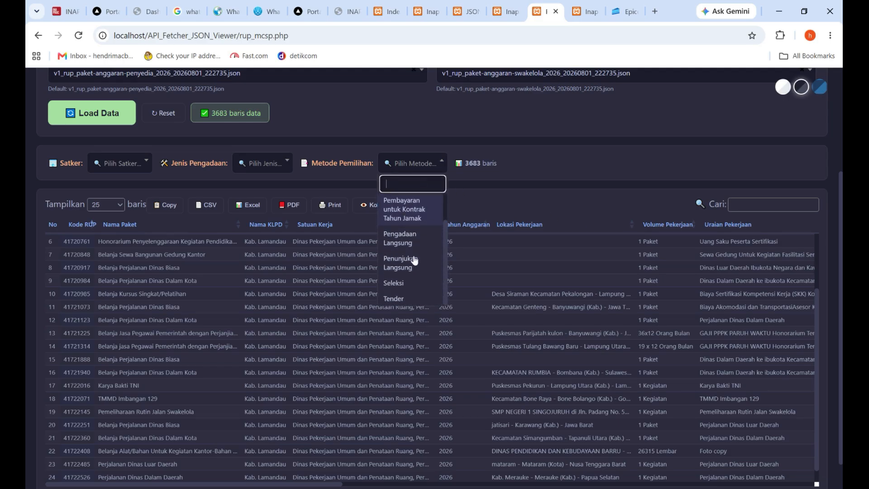
scroll(417, 274, "up", 1)
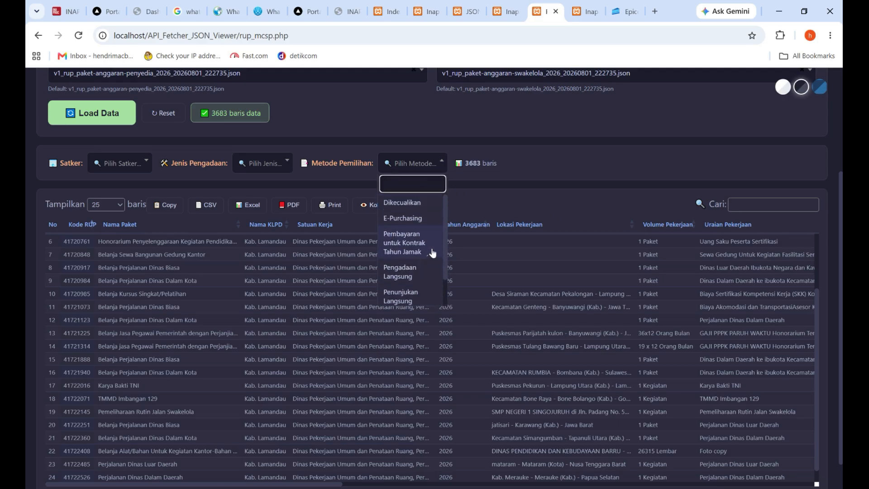
left_click(269, 166)
scroll(270, 236, "down", 1)
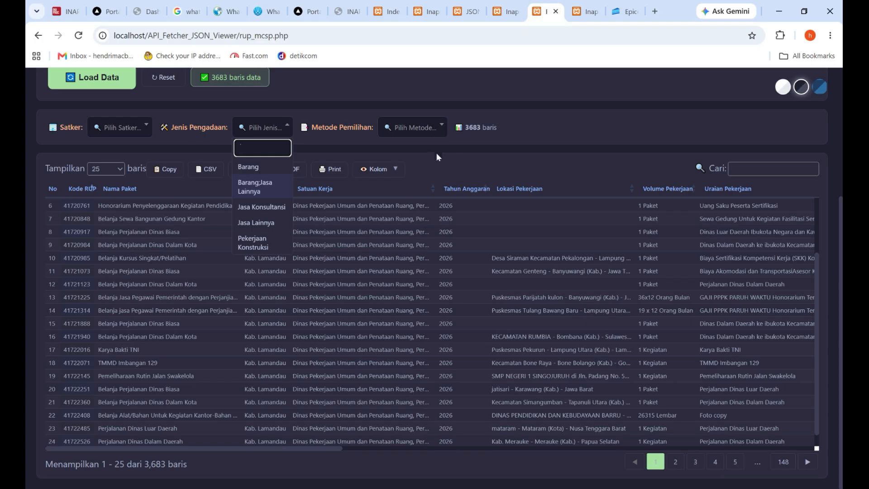
- Browse the Satker filter's work units, close the list without choosing one and return to the source file settings
scroll(485, 175, "up", 2)
left_click(130, 206)
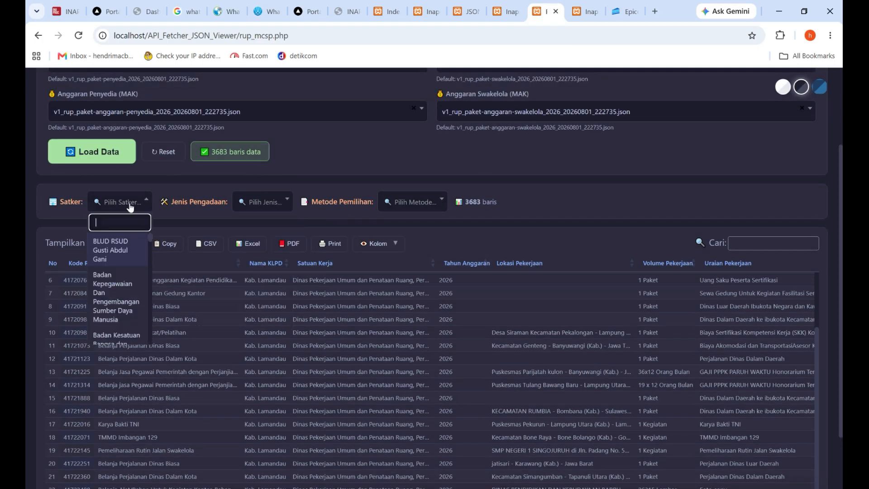
scroll(126, 284, "down", 6)
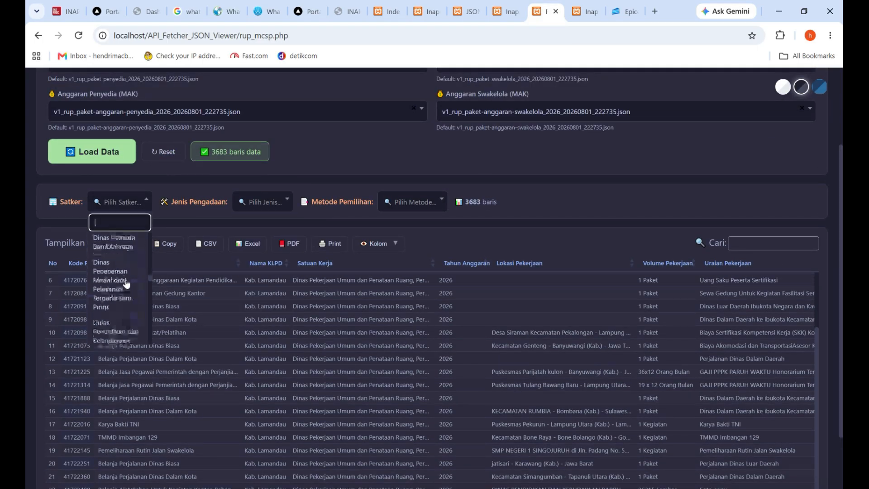
left_click(589, 191)
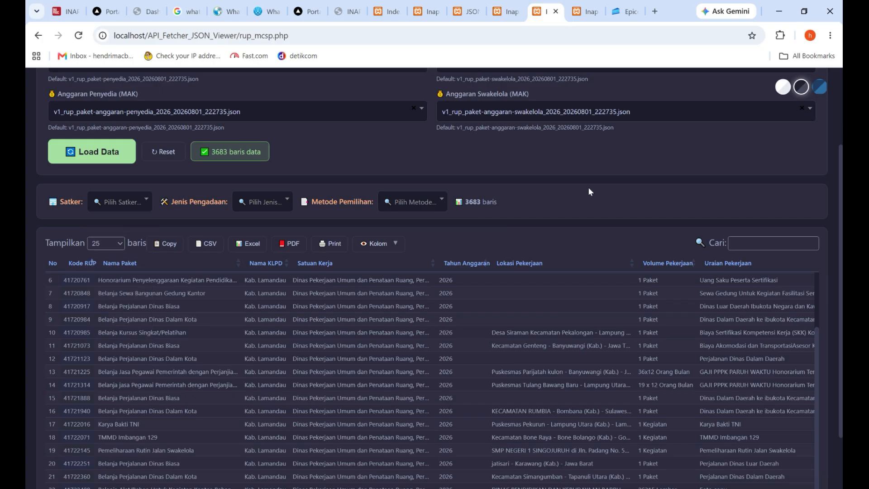
scroll(586, 185, "up", 3)
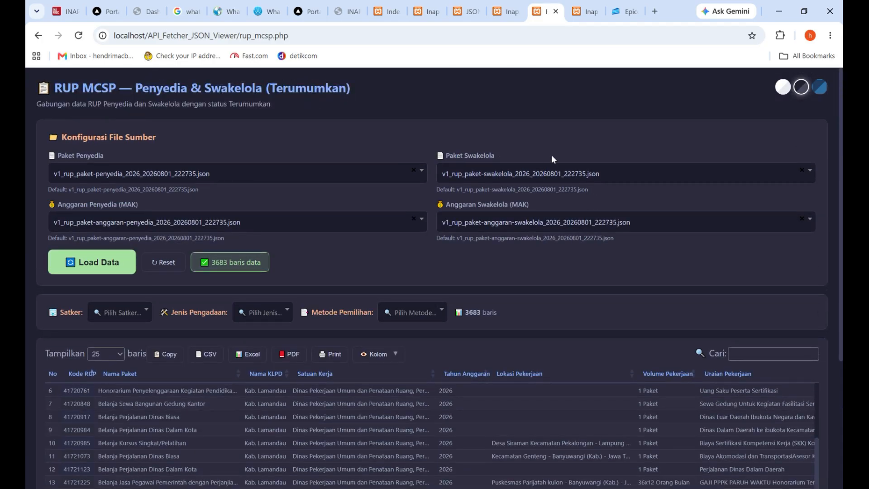
- Return to the portal's API Playground, look over the instansi-satker request form and clear the highlight on the Endpoints heading
key("ctrl+2")
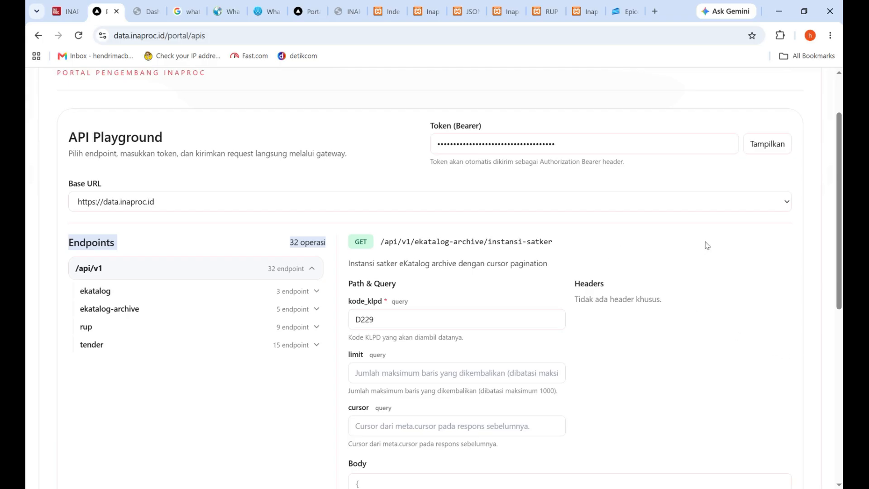
scroll(721, 276, "down", 6)
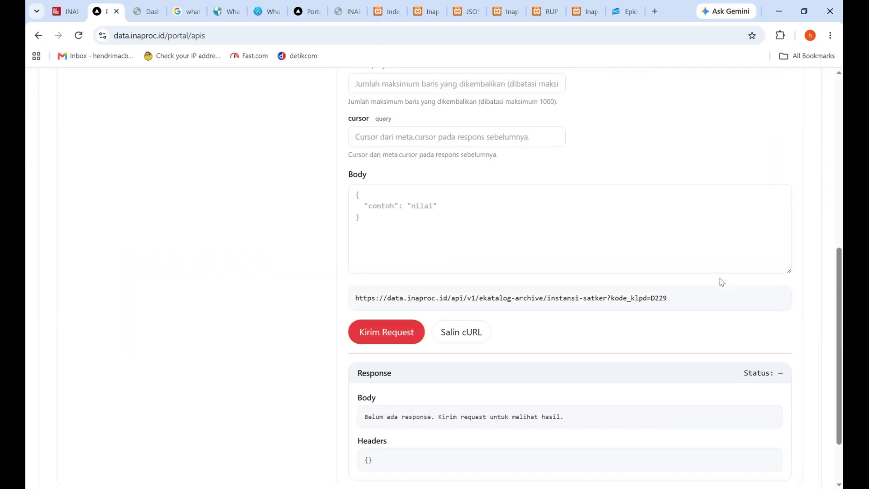
scroll(752, 258, "up", 8)
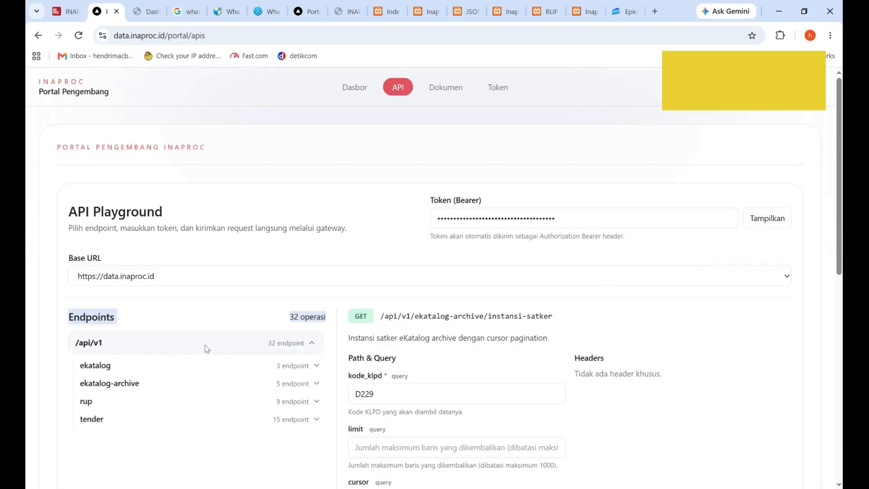
left_click(162, 326)
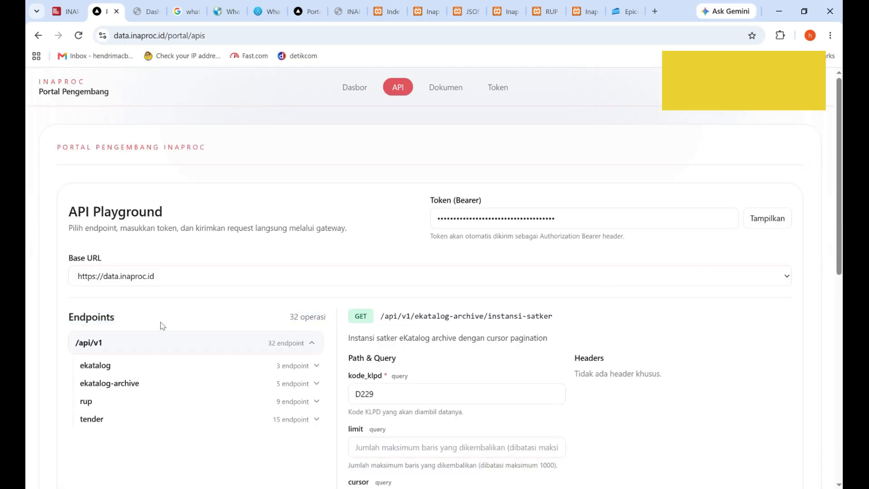